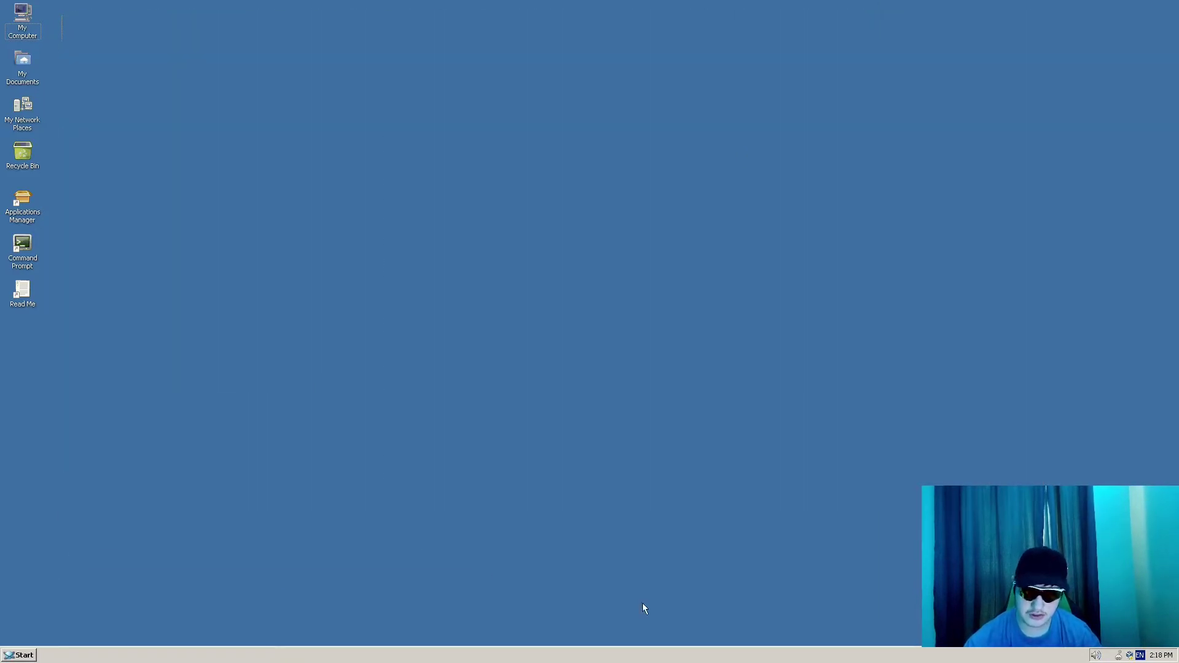
drag(62, 40, 969, 455)
click(19, 656)
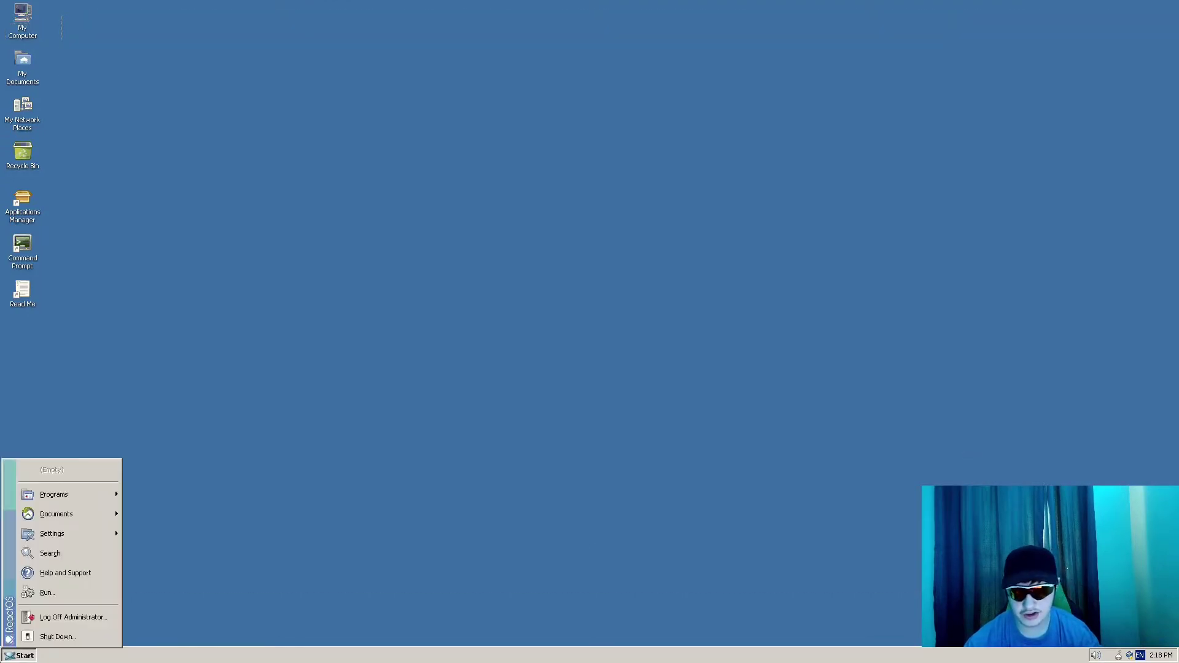
click(476, 310)
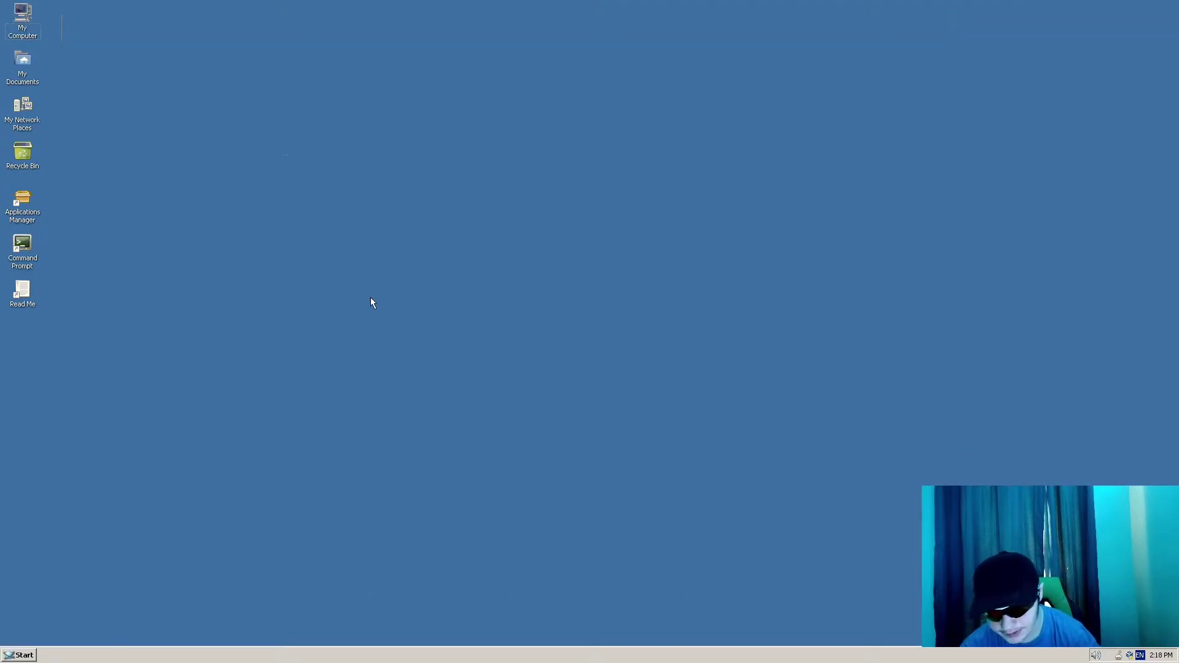
key(super)
drag(167, 1, 452, 238)
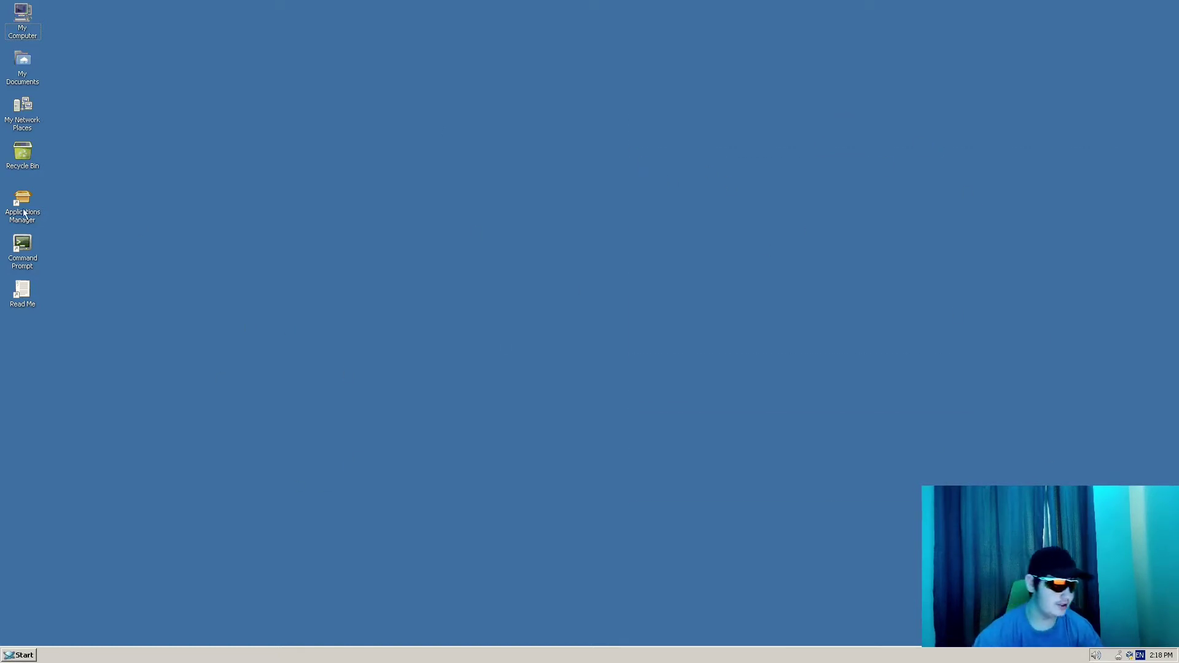
Open a Command Prompt window and move it to the upper right area of the desktop.
double_click(9, 245)
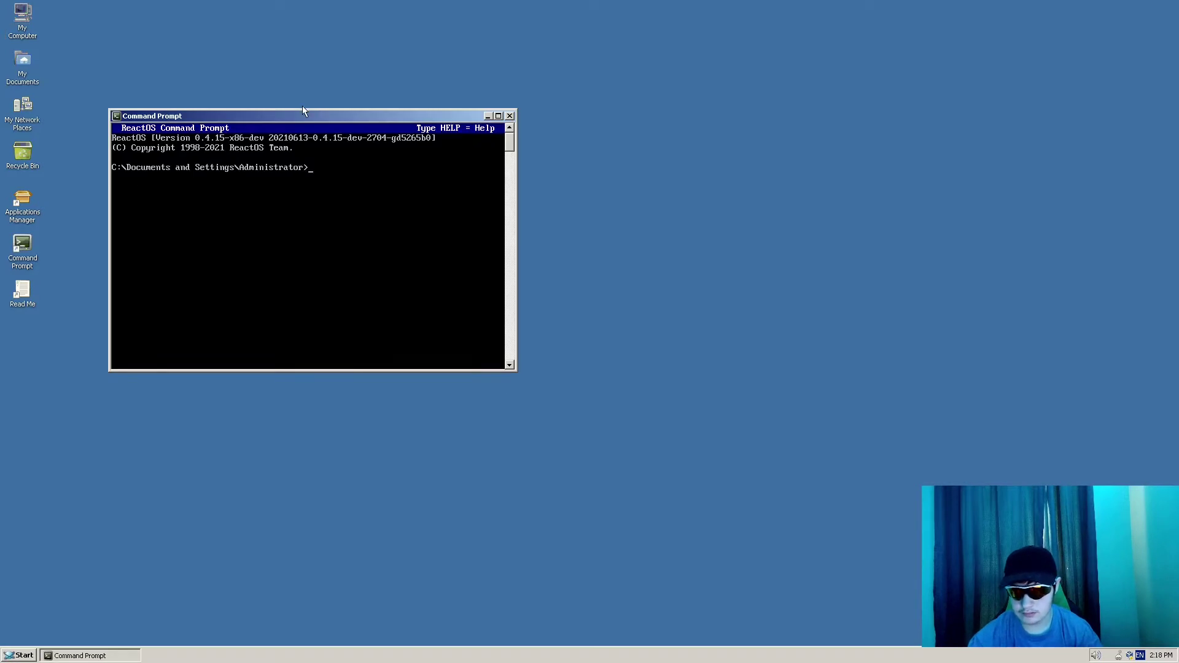
drag(305, 113, 689, 132)
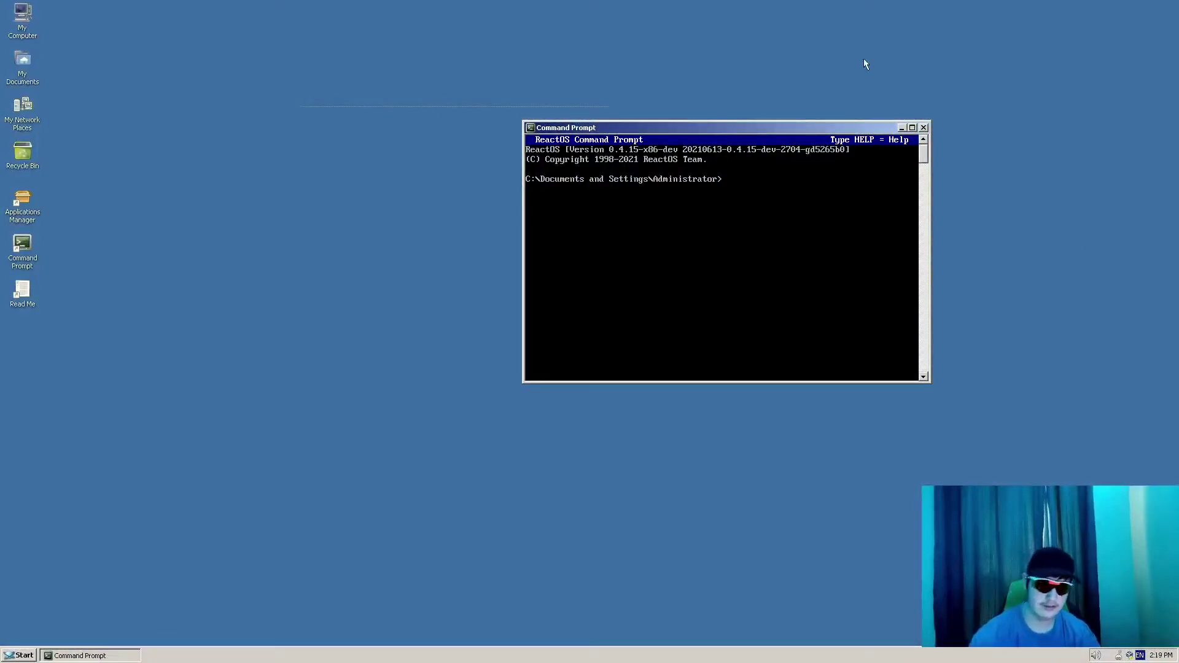
drag(865, 131, 1055, 45)
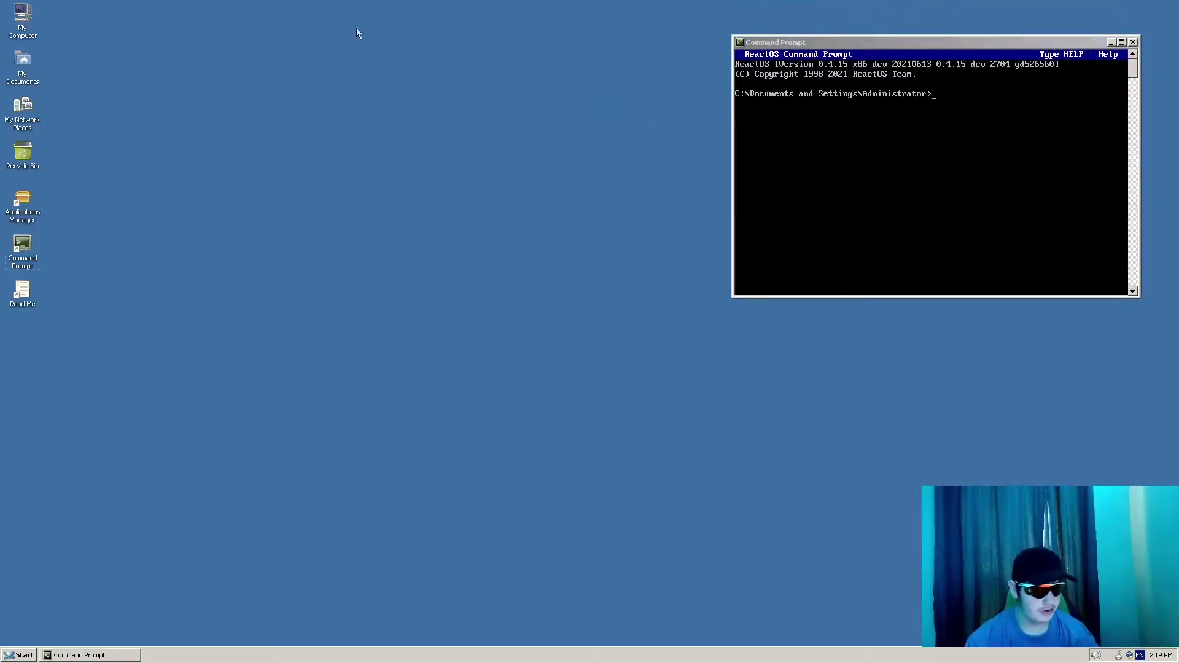
drag(263, 226, 614, 28)
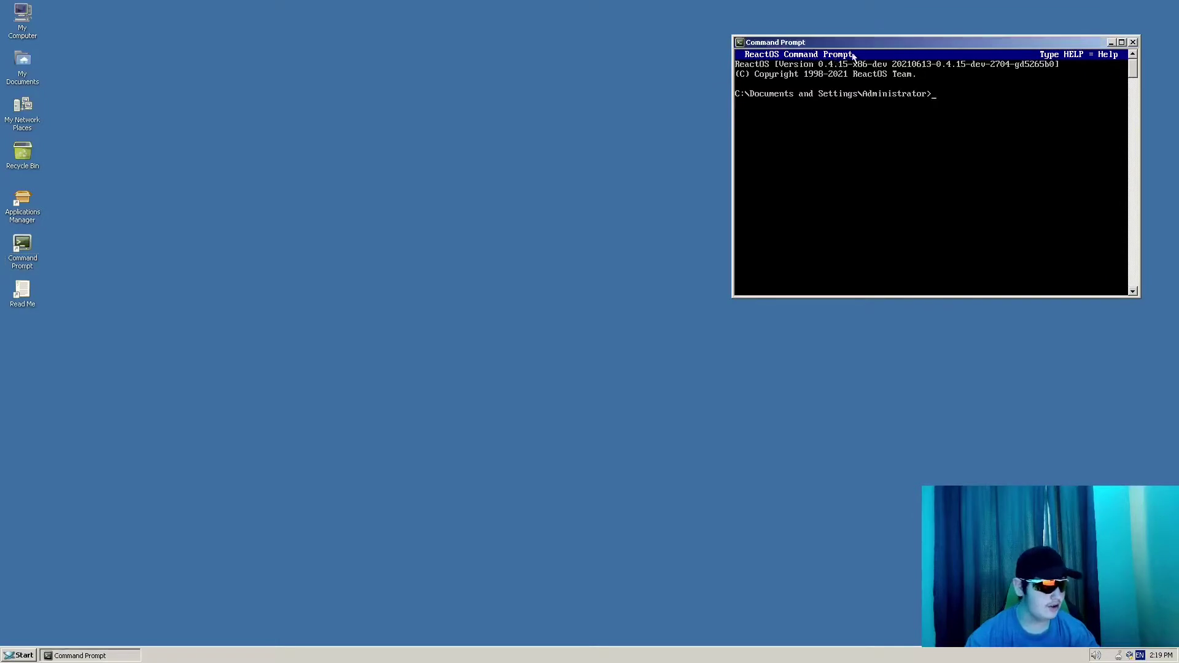
drag(884, 44, 853, 86)
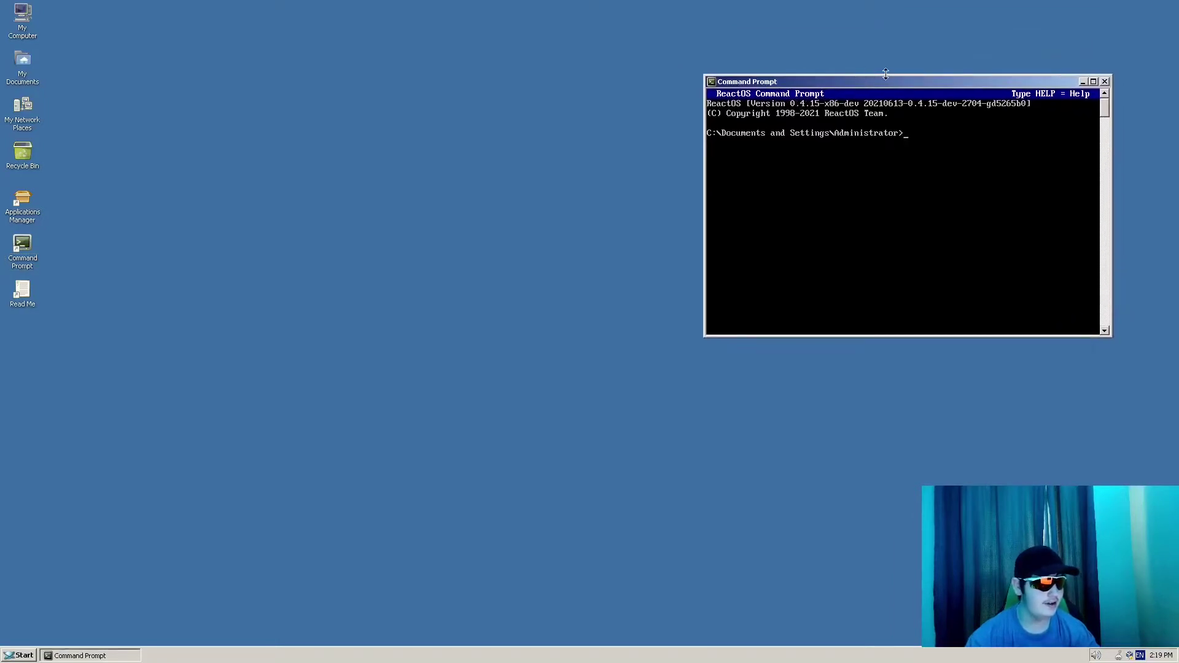
click(372, 129)
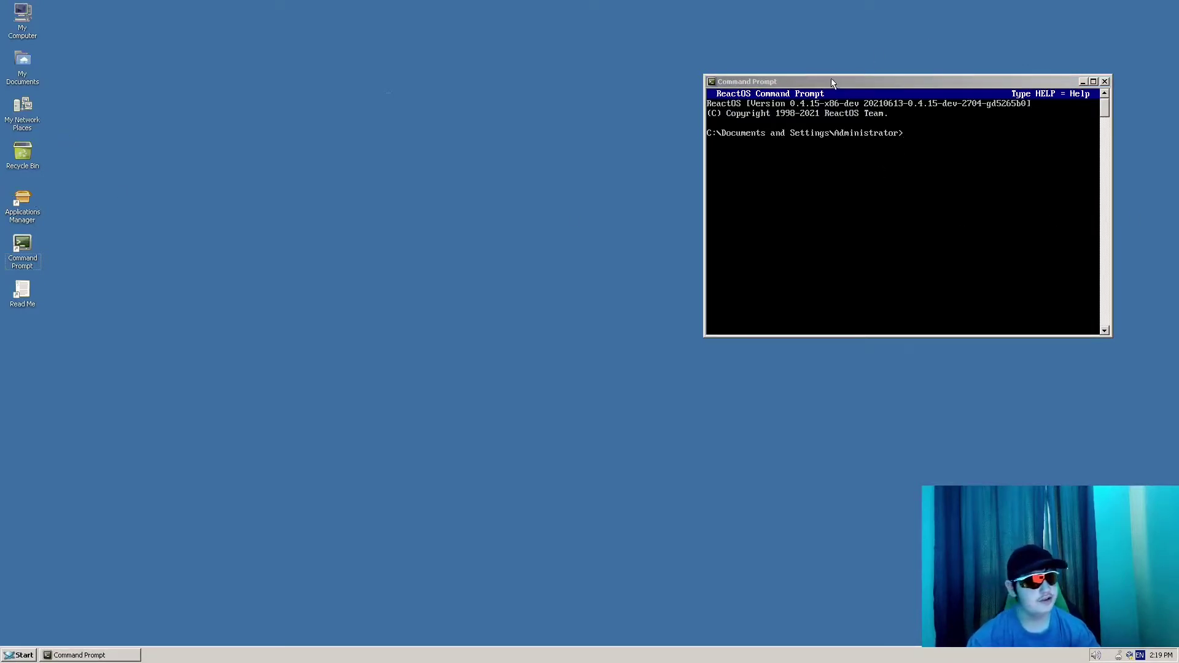
drag(834, 81, 762, 70)
Open the Control Panel to view its available settings, and close it again.
click(18, 655)
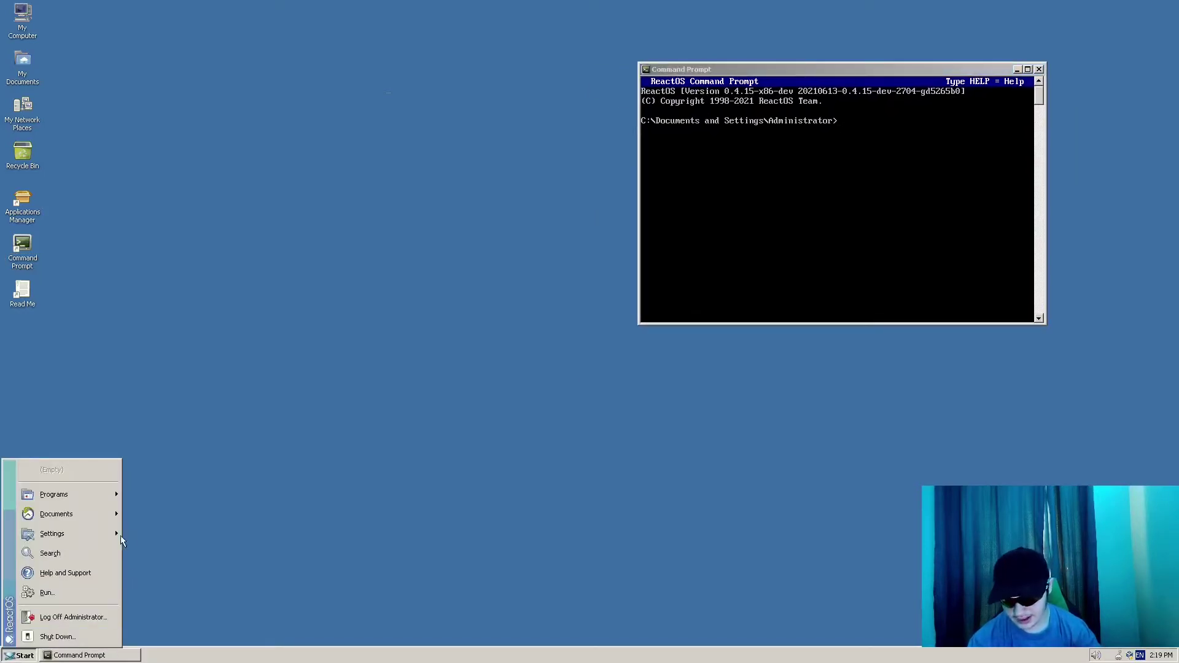
mouse_move(107, 546)
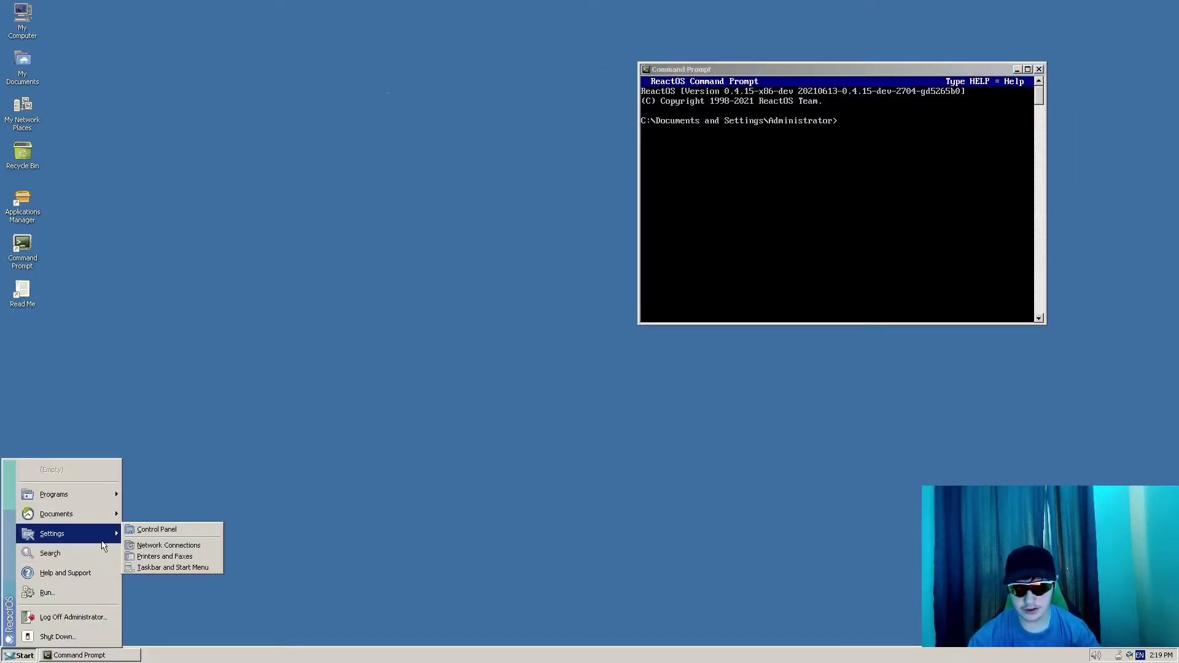
click(162, 531)
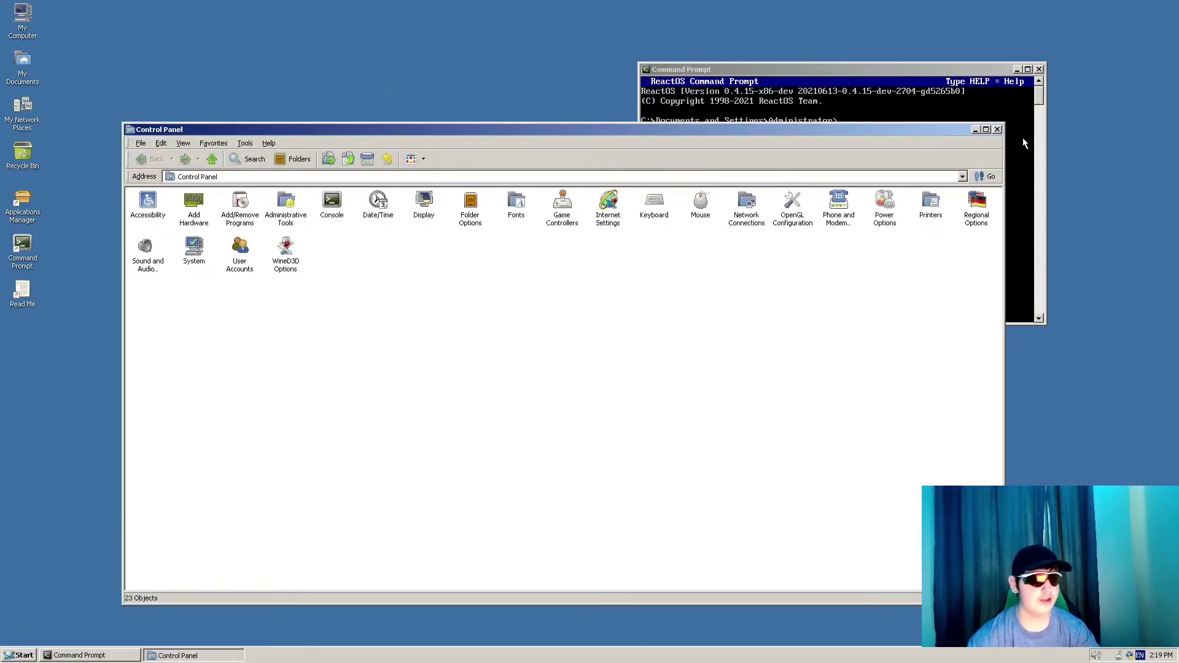
click(997, 129)
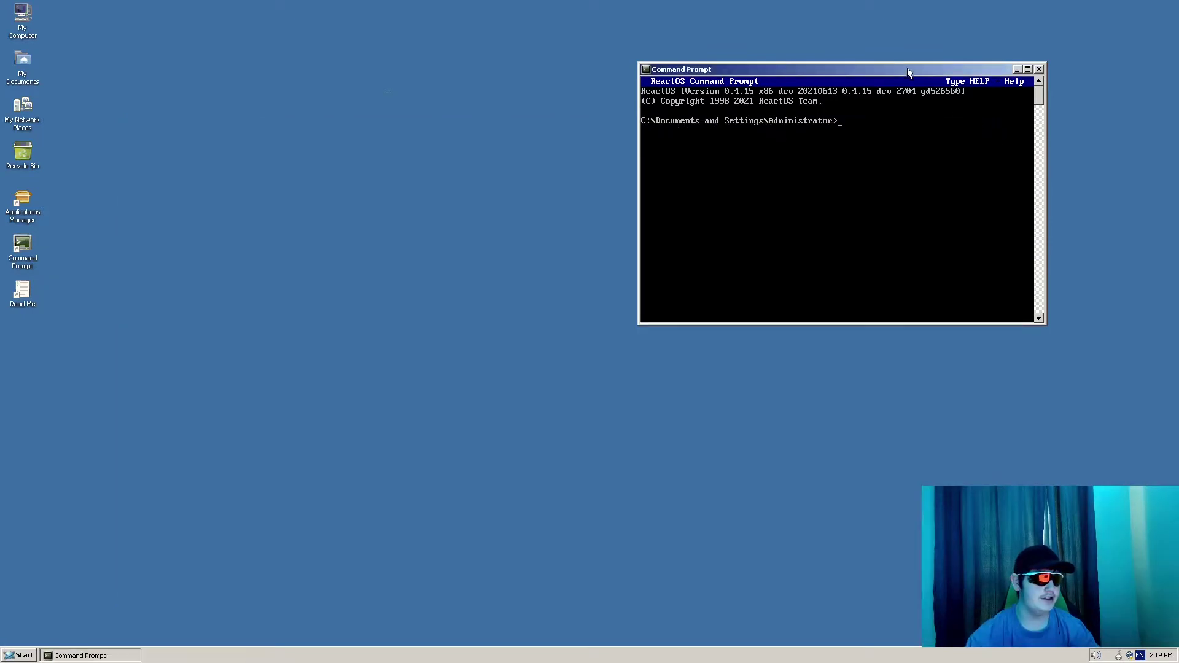
drag(911, 72, 883, 83)
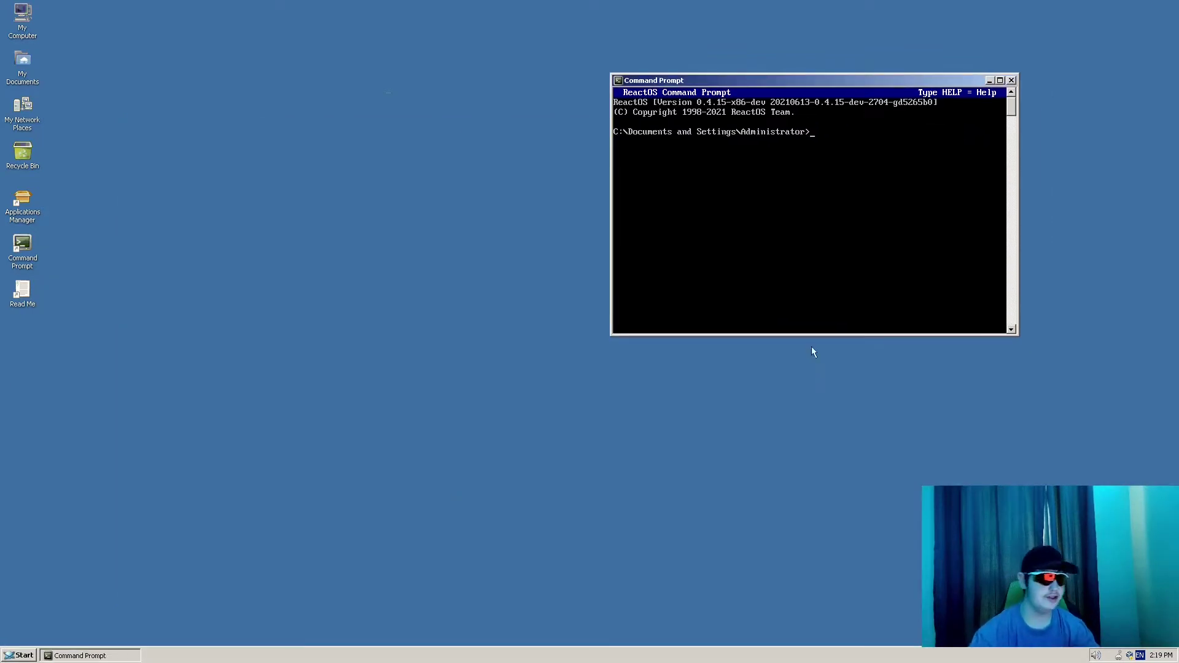
click(12, 656)
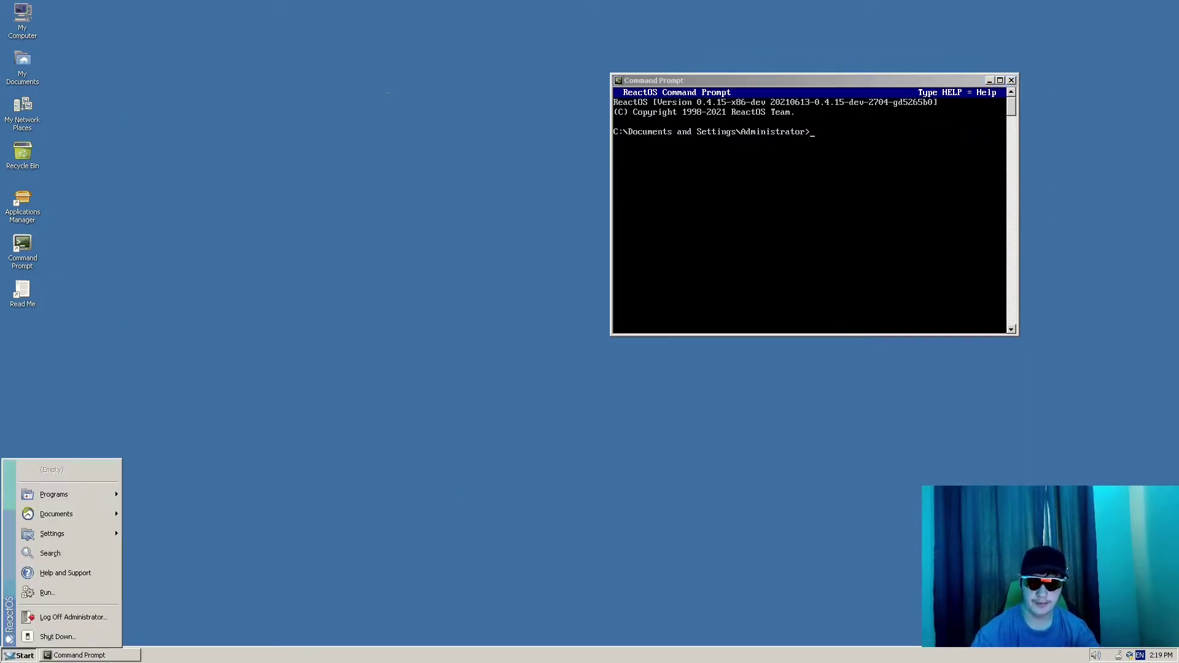
click(6, 649)
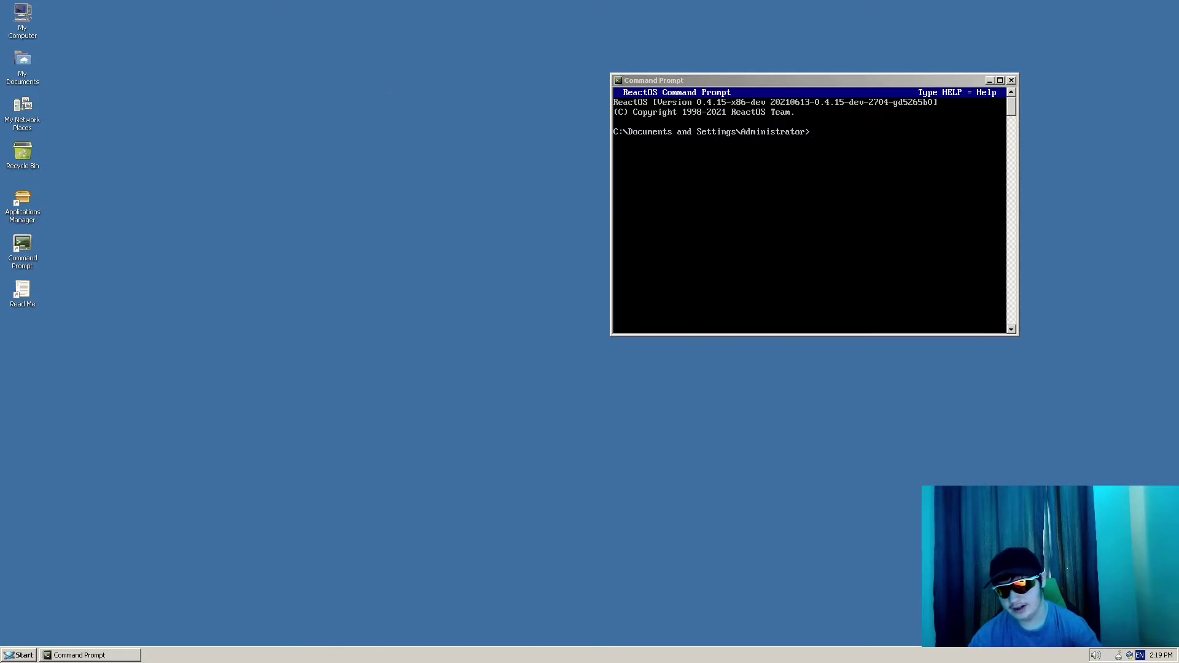
key(super)
key(super)
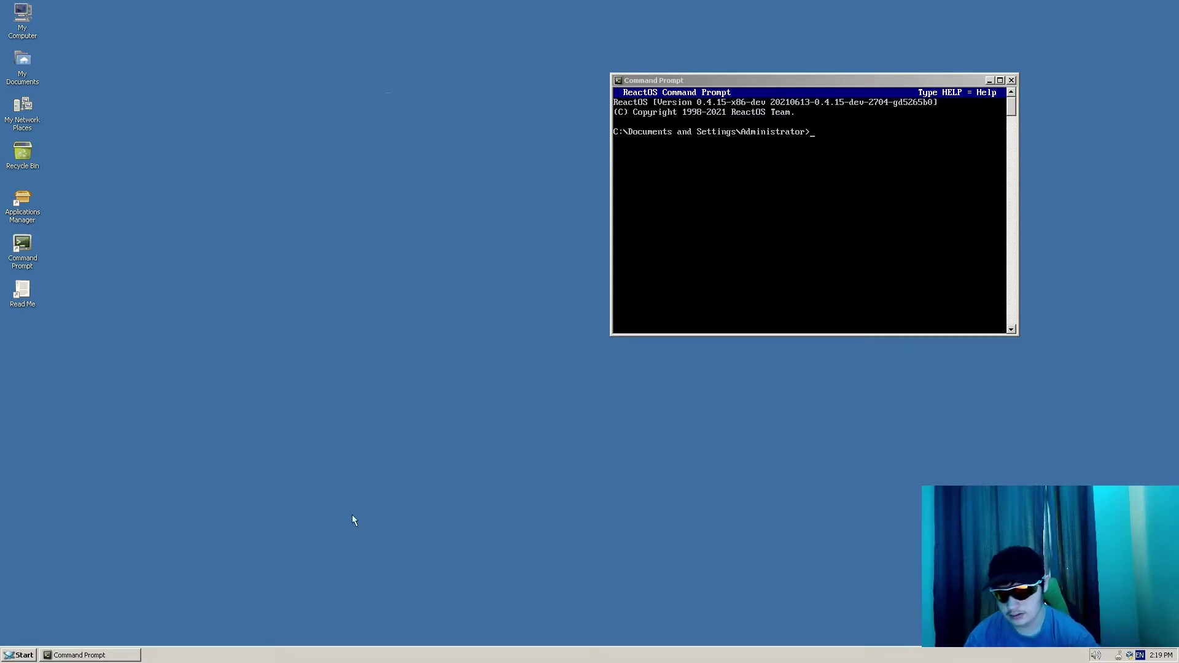
key(super)
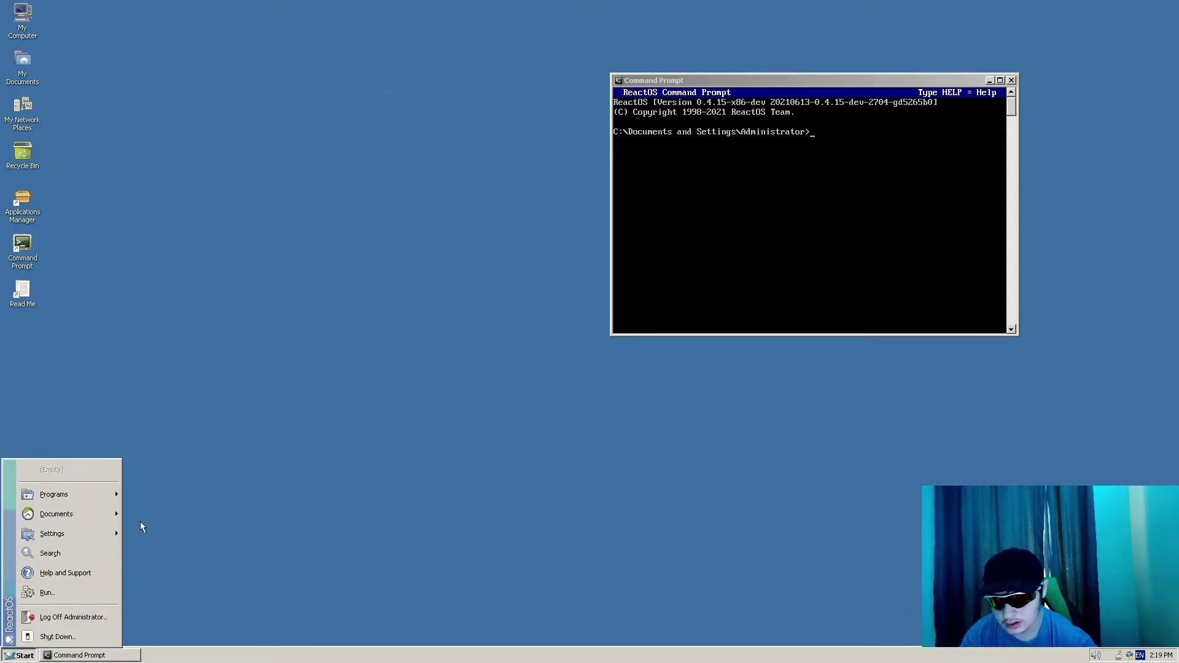
click(203, 461)
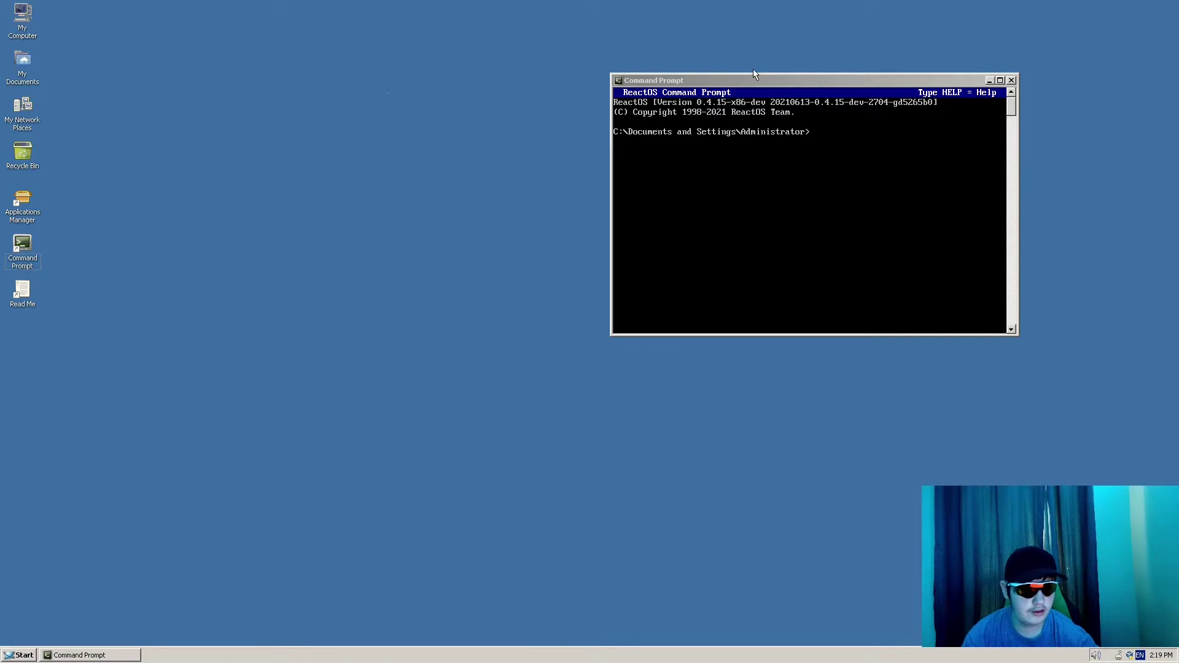
Reposition the Command Prompt window near the upper middle of the desktop.
drag(730, 80, 884, 12)
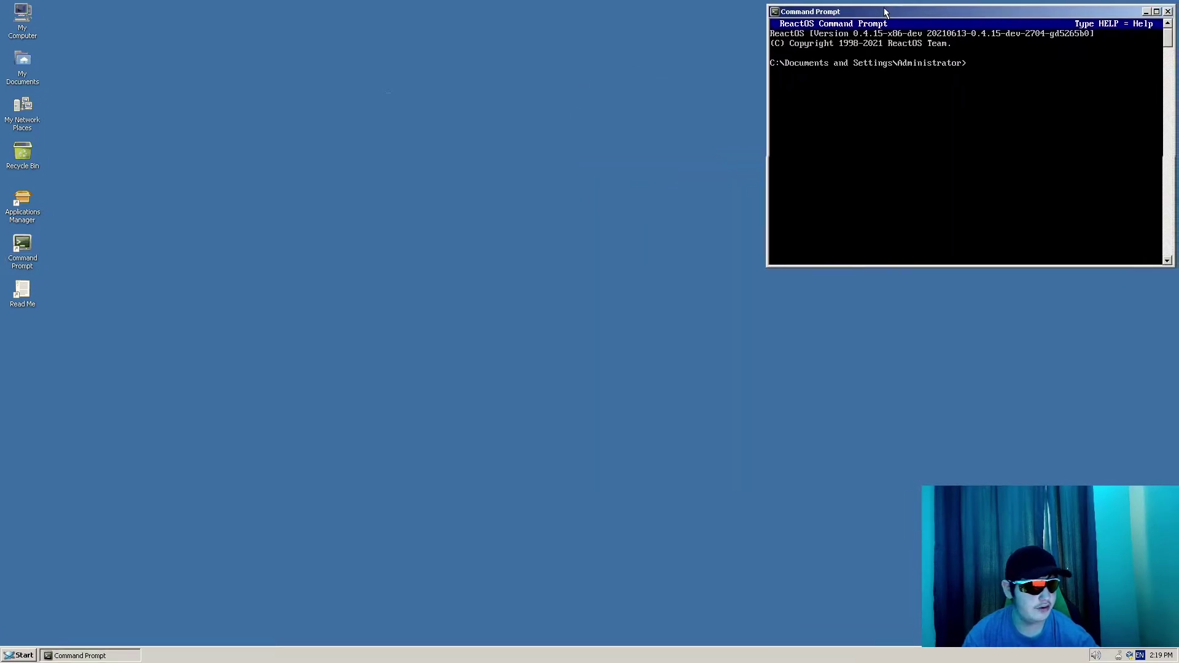
click(531, 424)
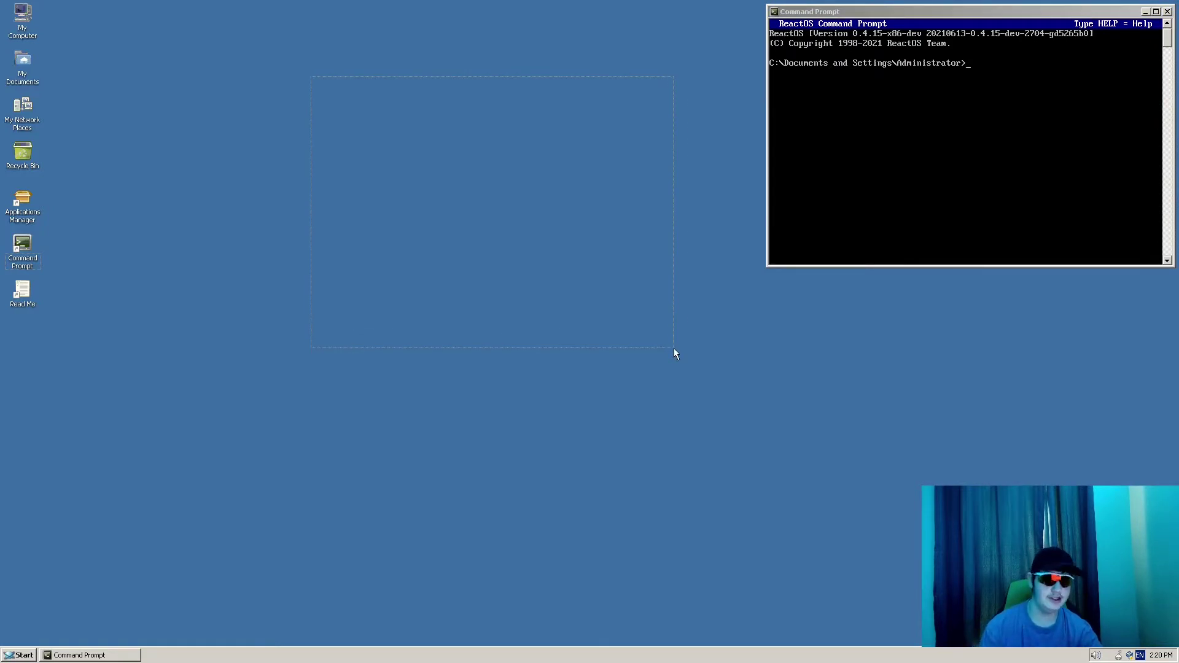
drag(643, 316, 644, 315)
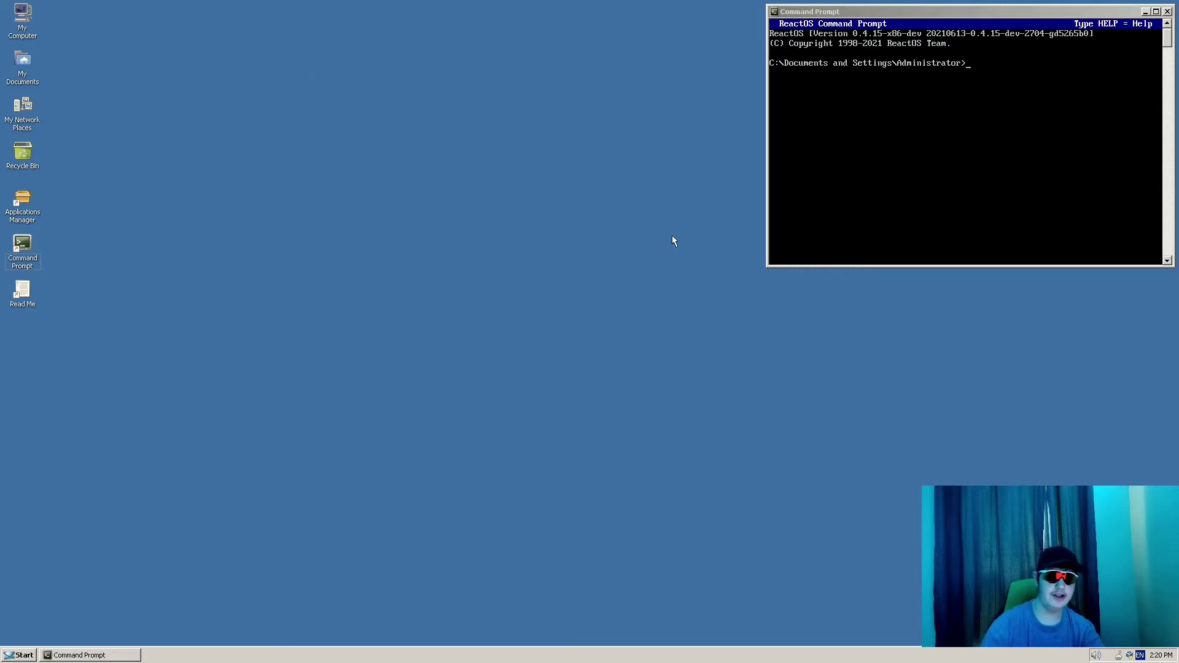
drag(807, 14, 527, 187)
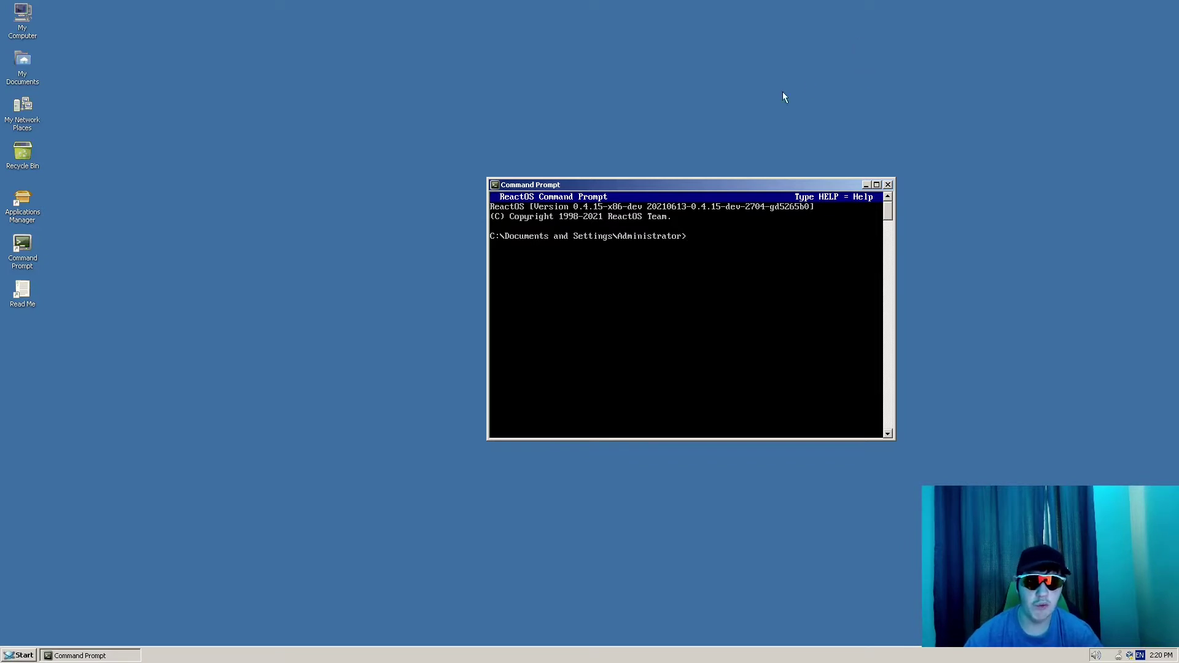
drag(684, 190, 607, 143)
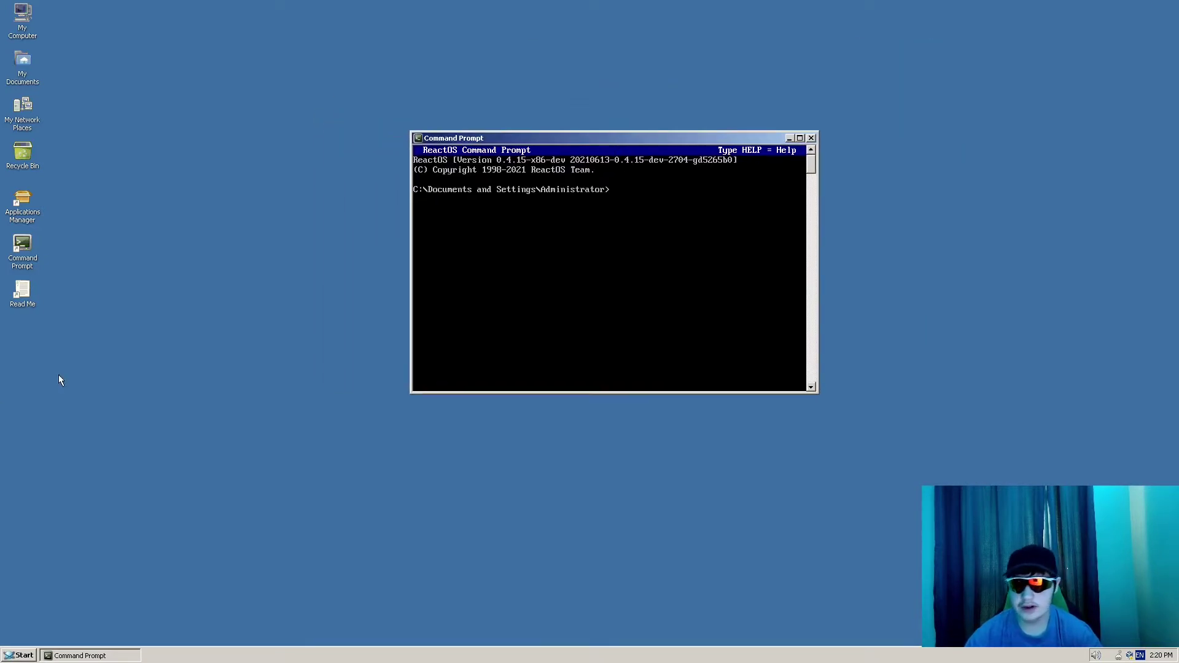
click(18, 655)
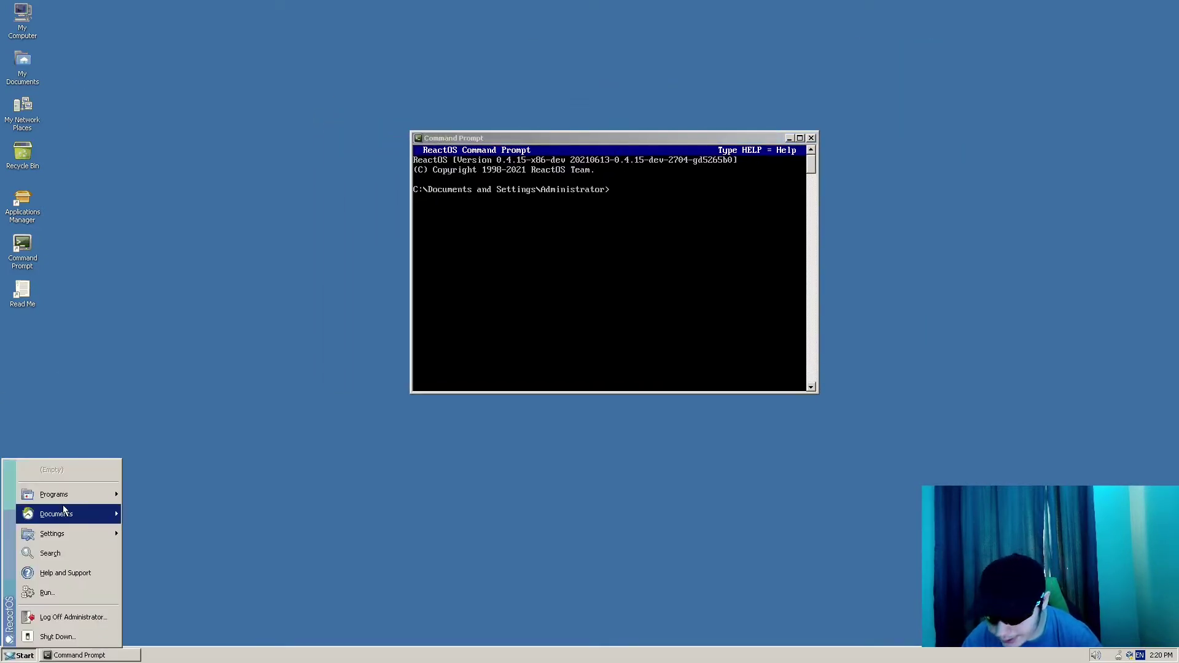
click(1, 277)
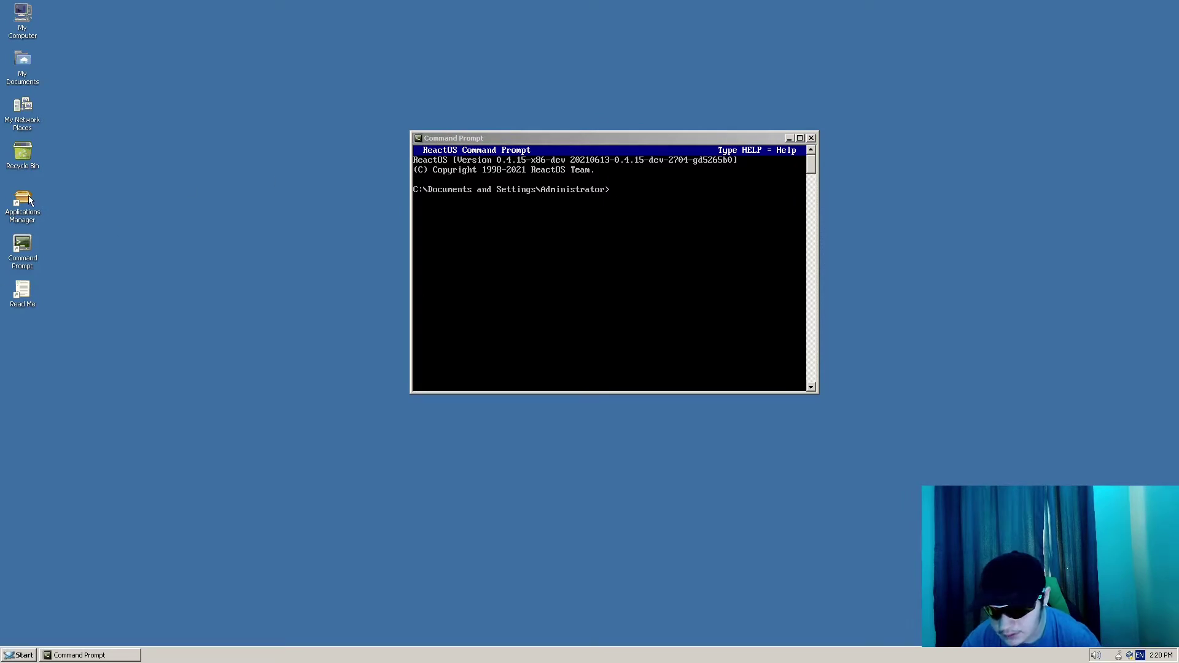
mouse_move(654, 144)
mouse_down()
mouse_move(680, 144)
mouse_move(684, 106)
mouse_move(657, 121)
mouse_up()
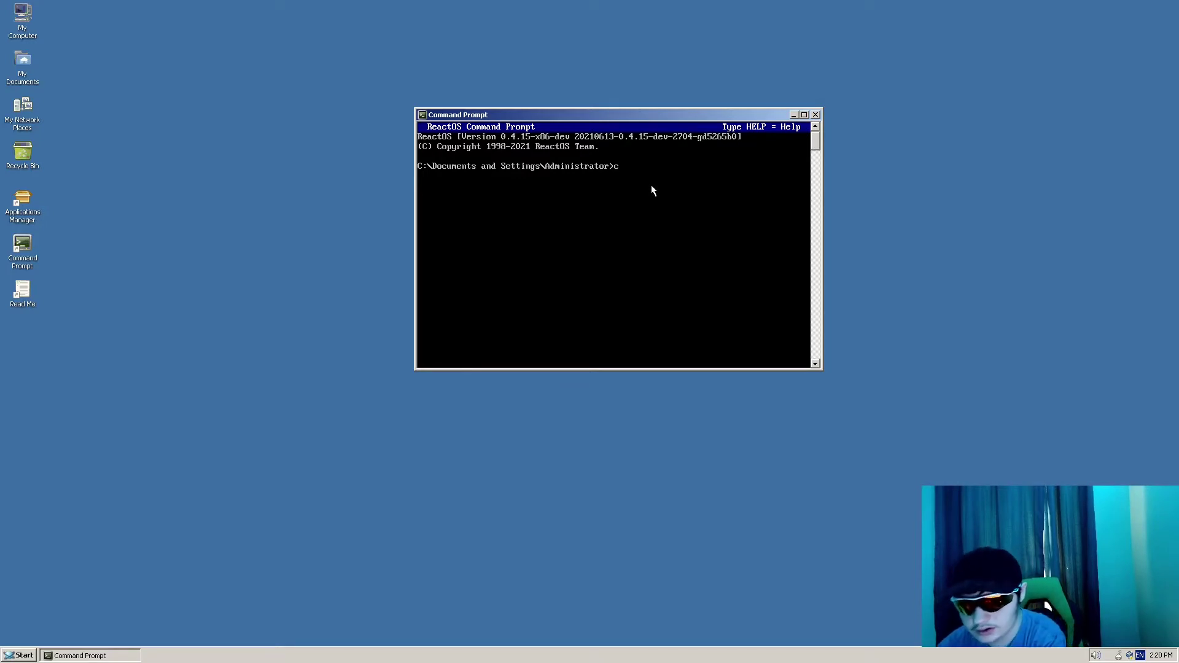
Try the commands copy, move and cp without any parameters in the Command Prompt.
text(opy)
key(Return)
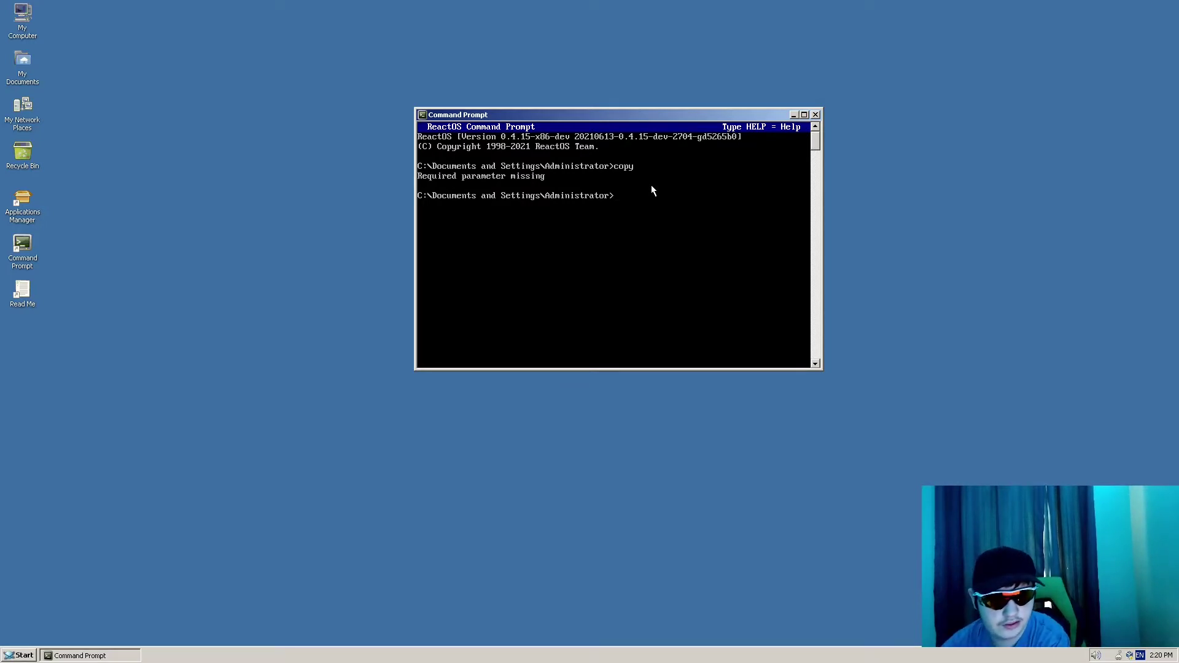
text(move)
key(Return)
text(cp)
key(Return)
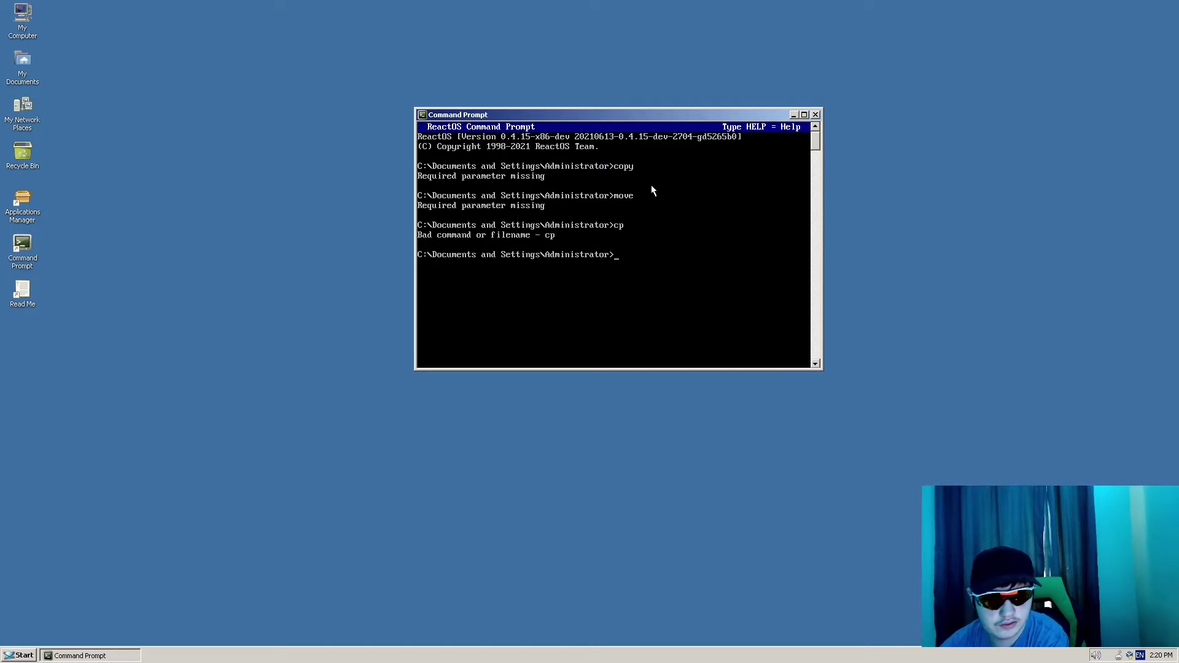
Run clear in the Command Prompt and end the session with exit.
text(mv)
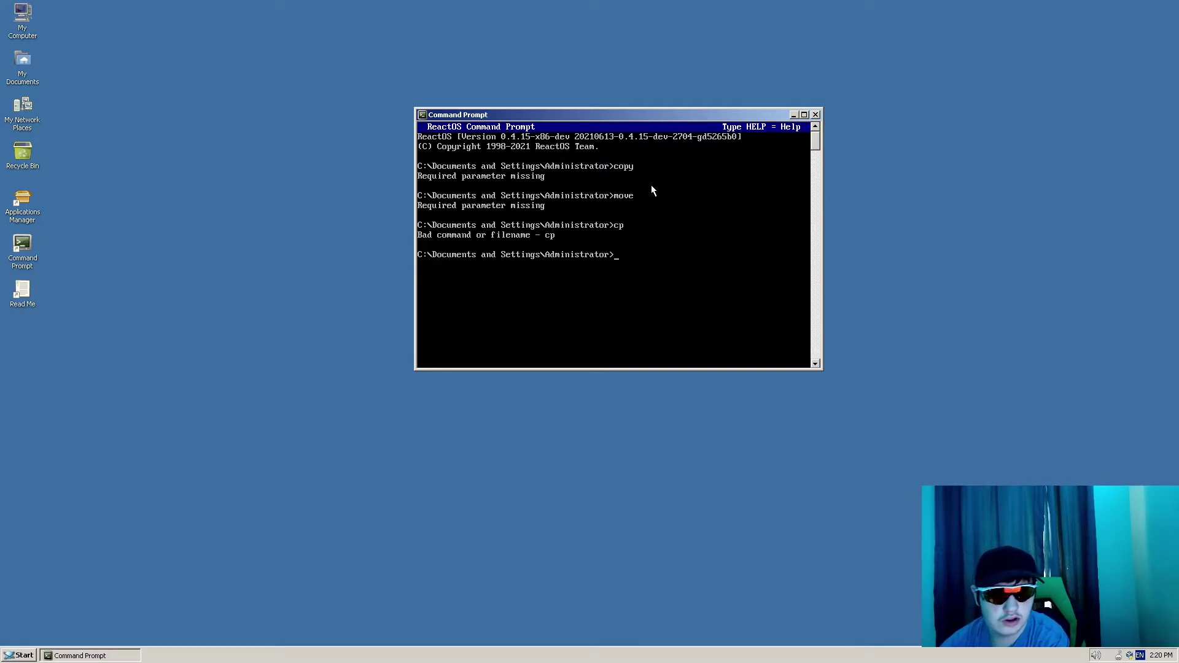
text(clear)
key(Return)
text(exit)
key(Return)
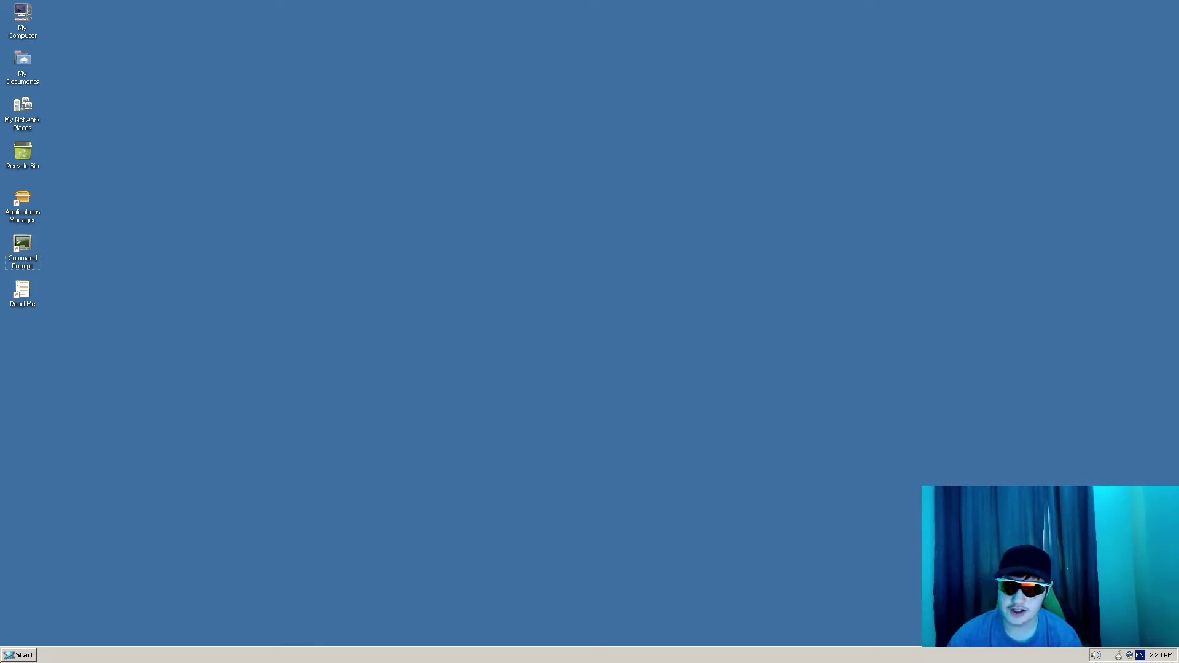
click(19, 655)
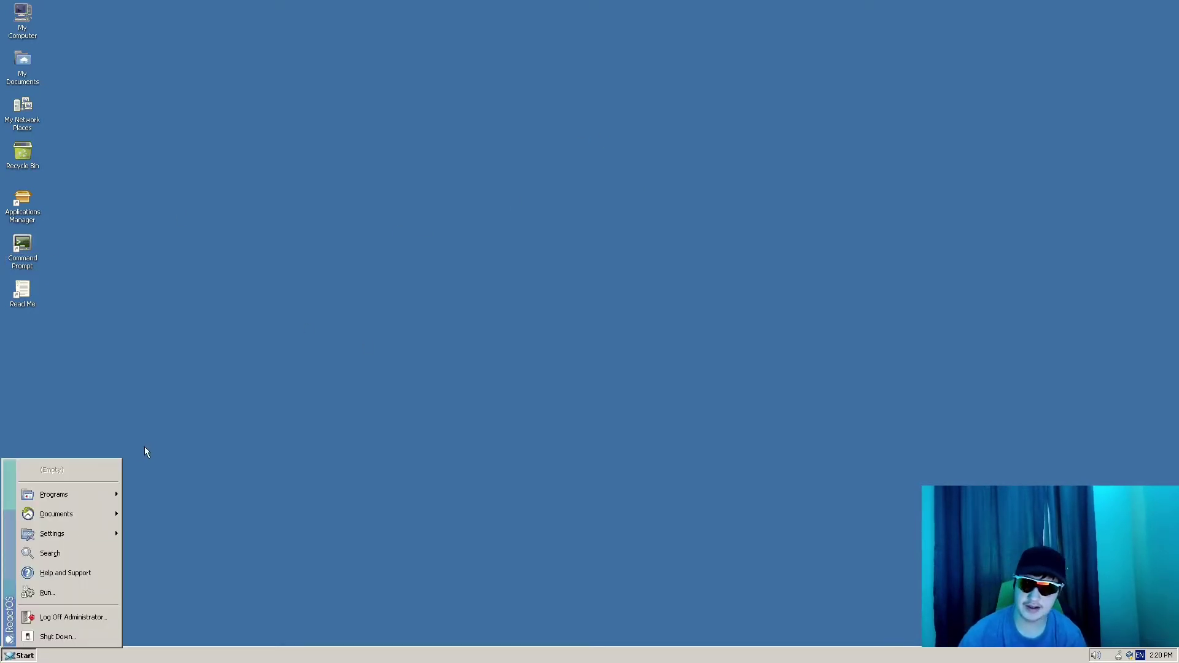
mouse_move(67, 534)
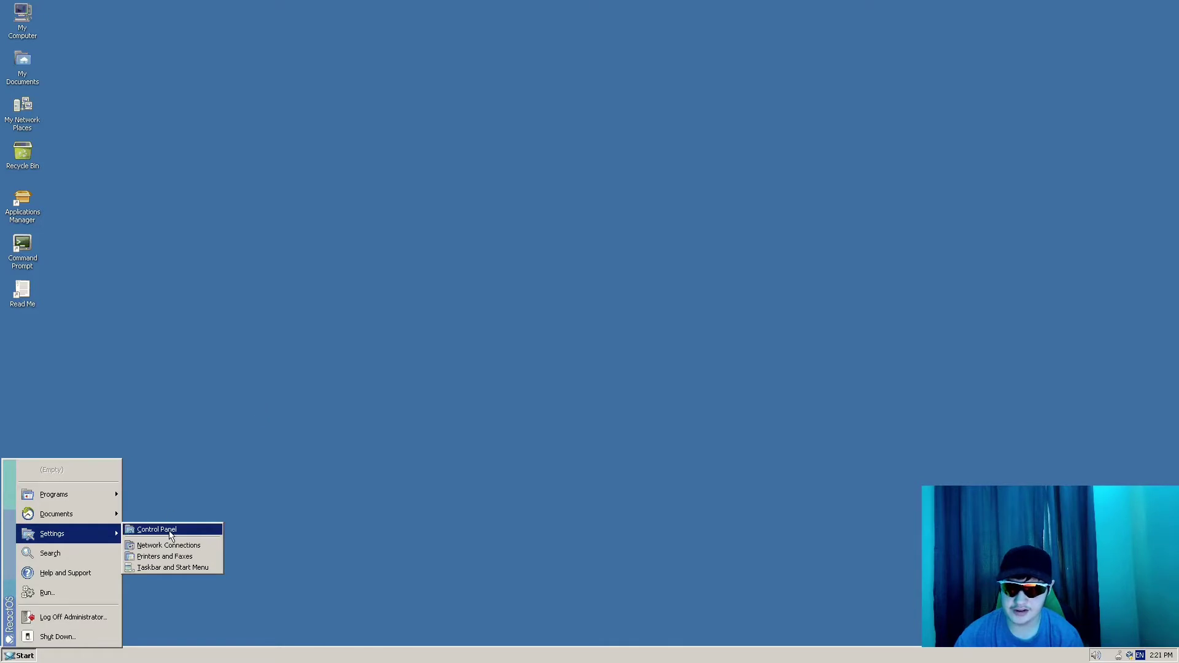
click(175, 289)
click(19, 654)
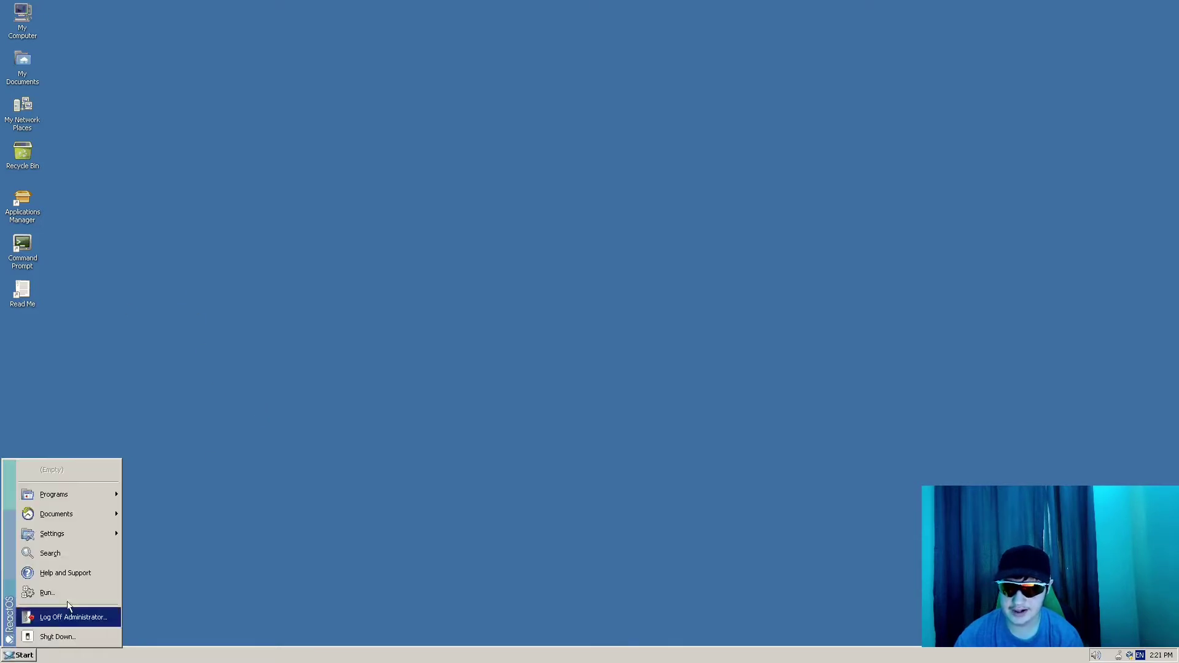
click(166, 129)
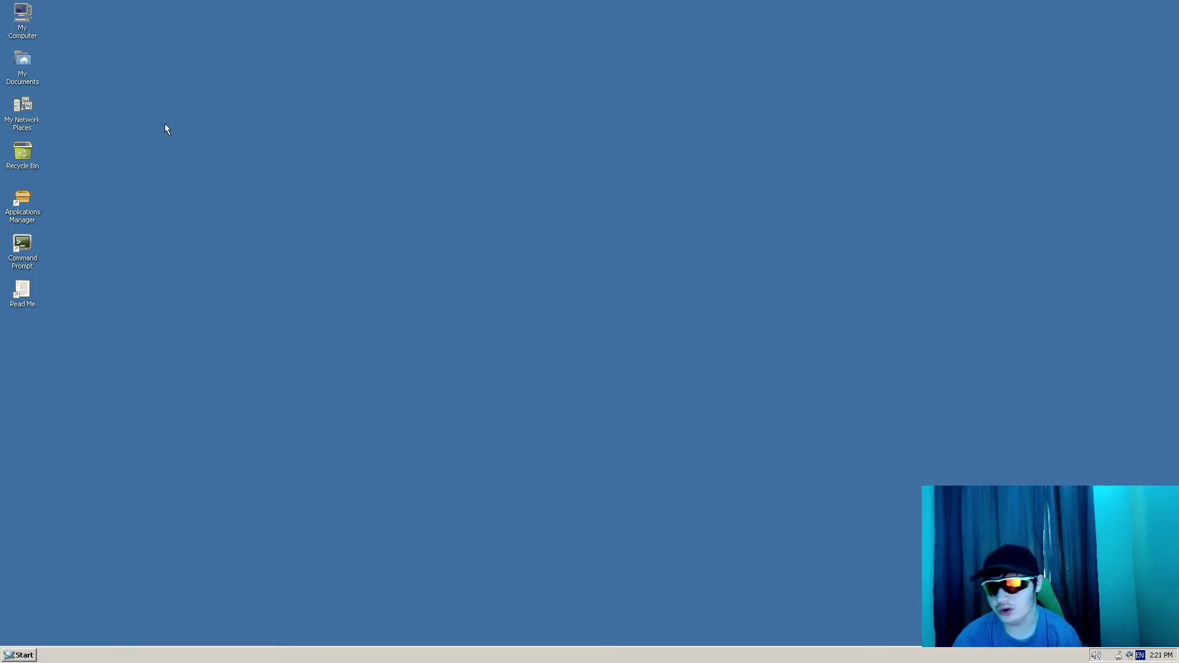
Open Wine Internet Explorer to view the ReactOS home page, select part of its web address, and close the browser.
click(18, 659)
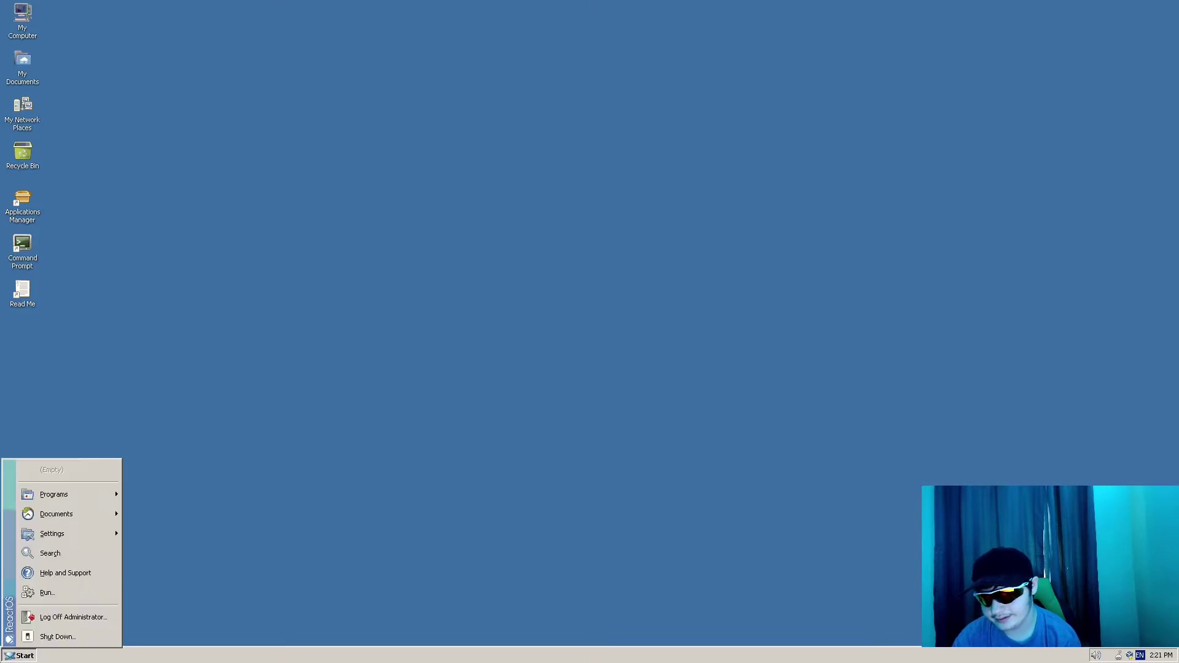
mouse_move(98, 494)
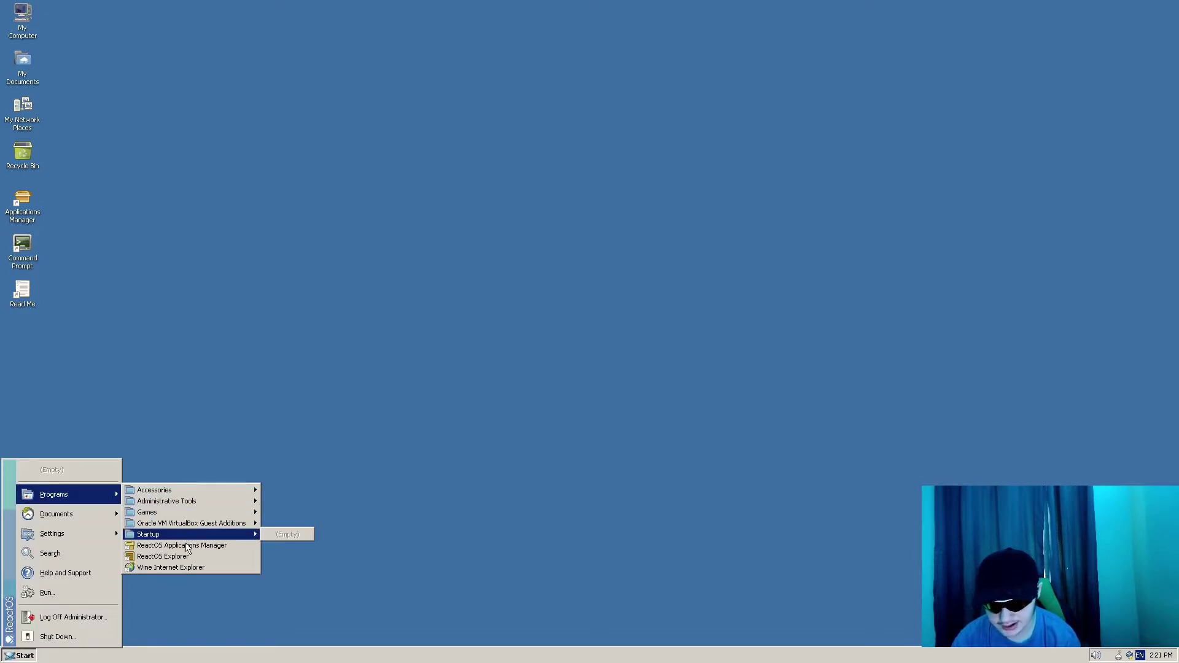
click(172, 569)
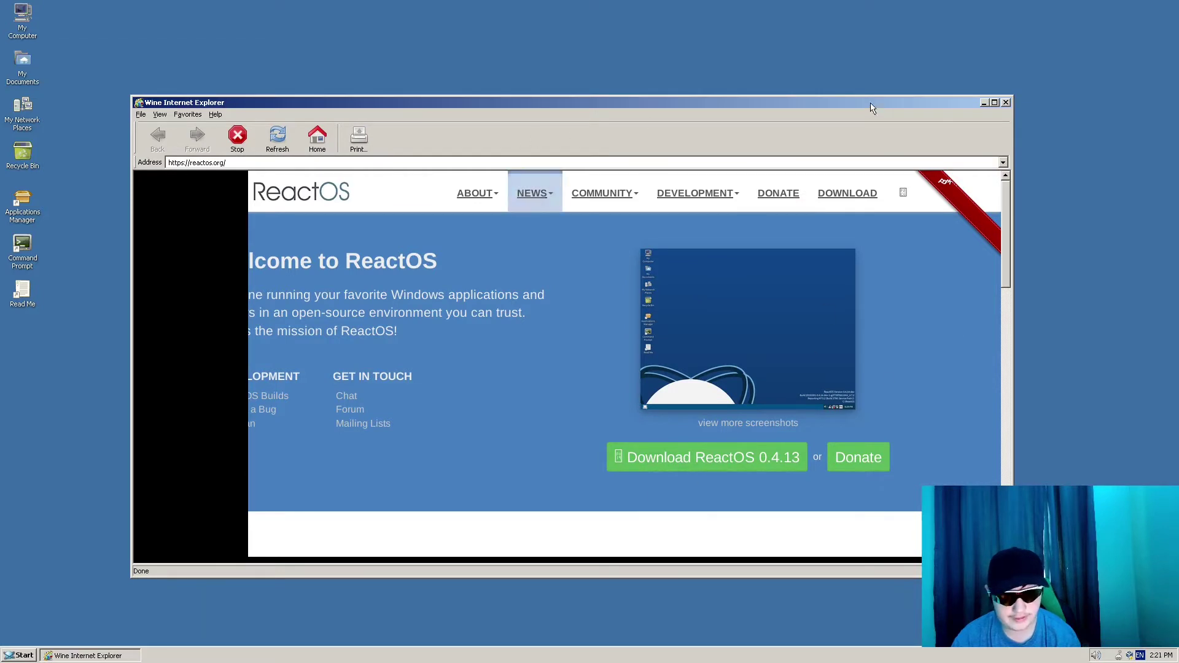
click(736, 163)
double_click(261, 164)
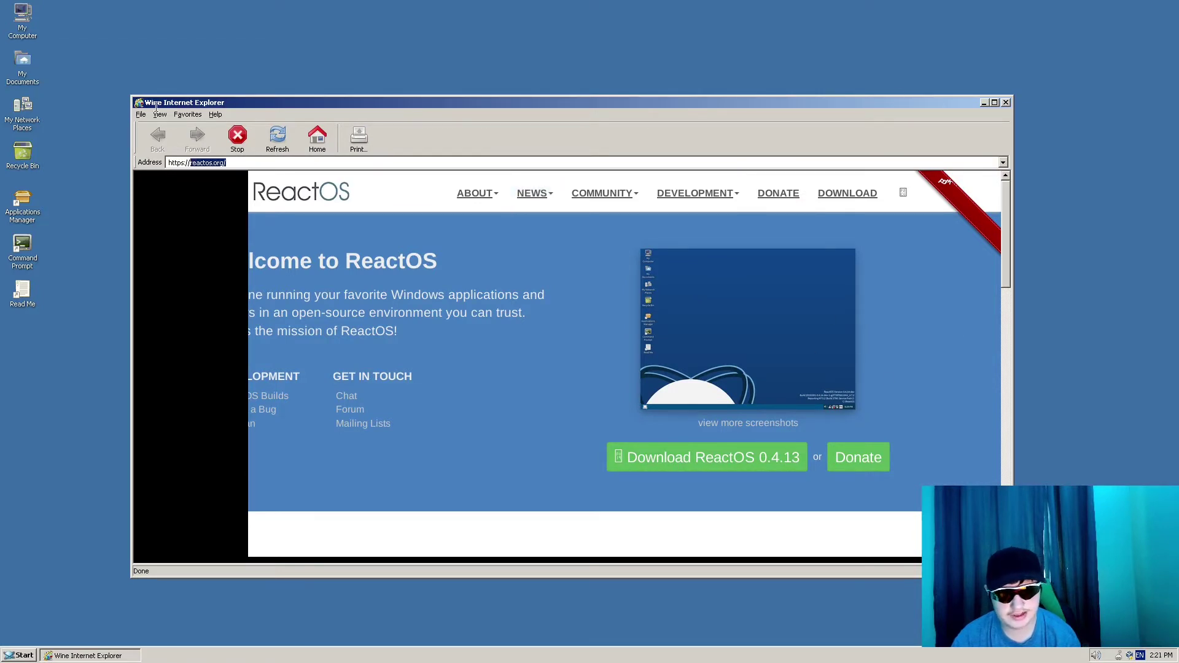
click(1005, 103)
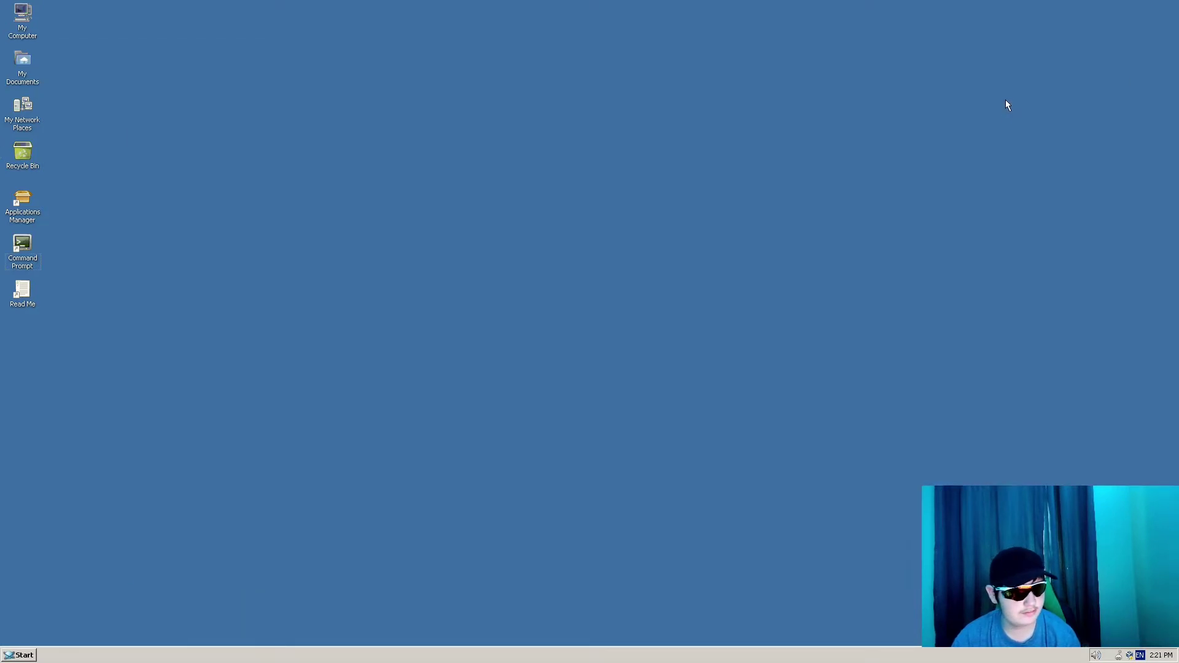
Open My Computer from the desktop to view its drives and system folders, and close it again.
click(20, 655)
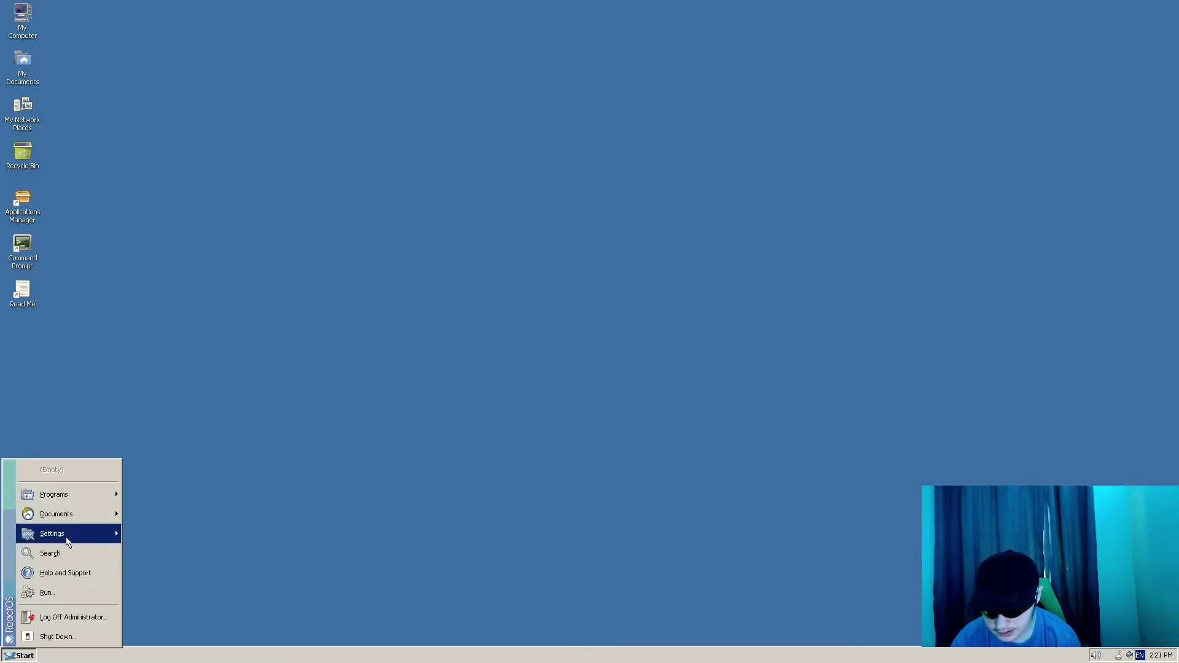
mouse_move(103, 535)
click(187, 410)
double_click(22, 18)
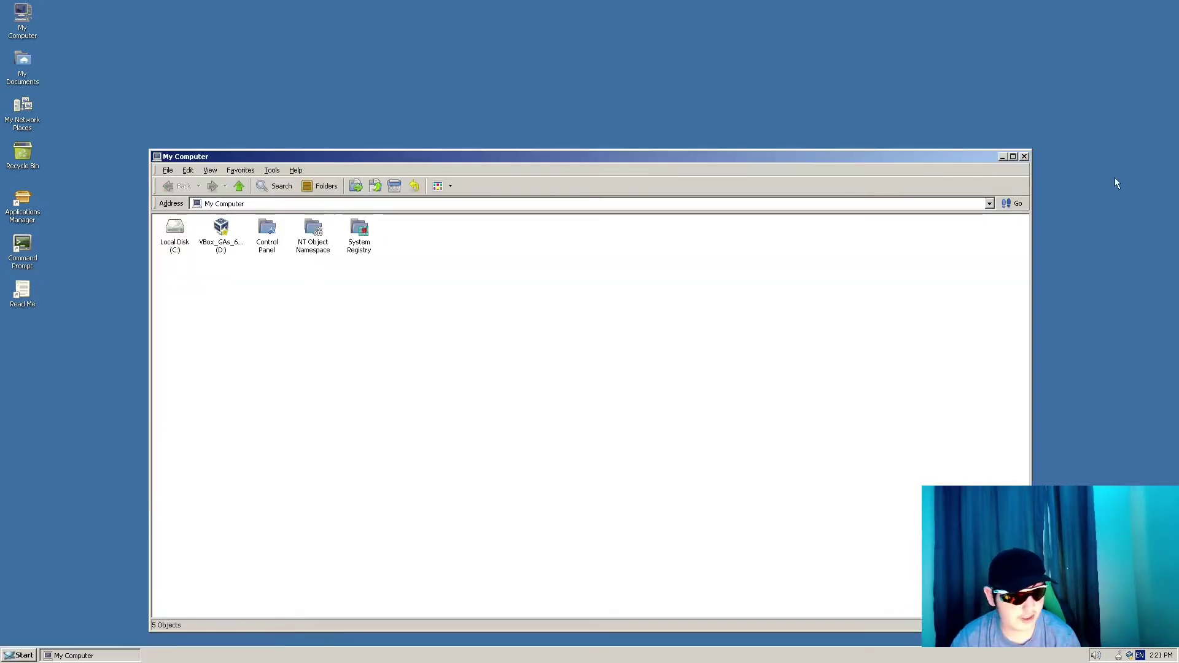
click(1025, 156)
Open the My Documents folder, move its window toward the middle of the desktop, and close it.
double_click(22, 62)
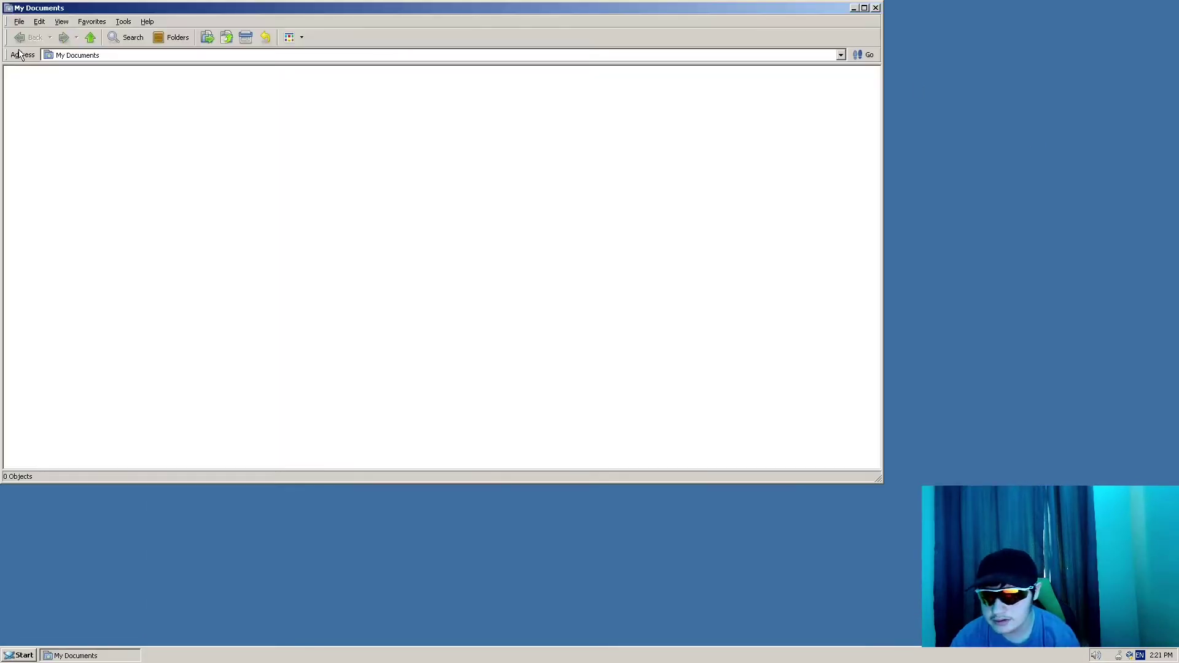
drag(294, 7, 471, 69)
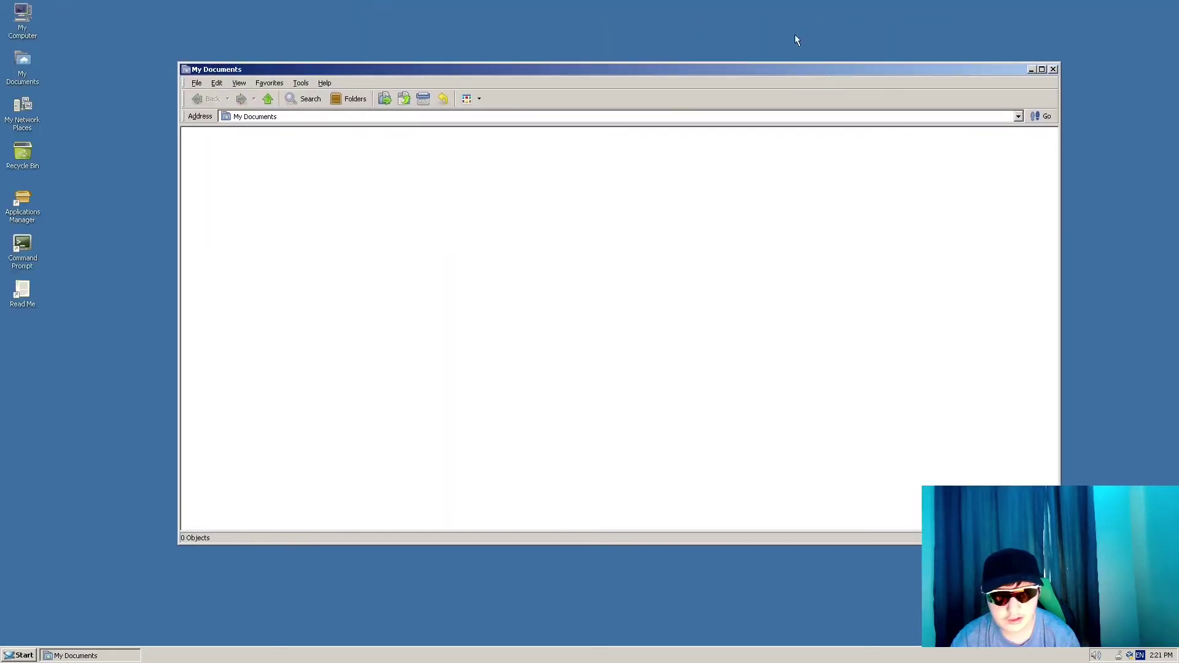
click(1053, 69)
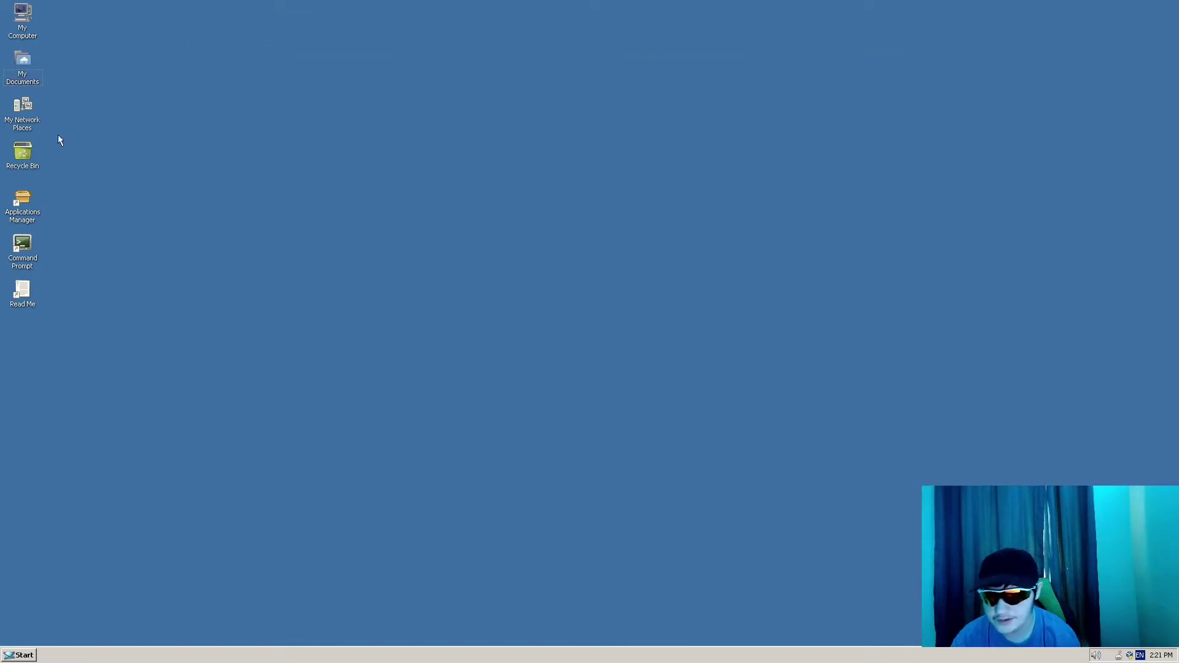
Open the ReactOS Applications Manager, move it near the desktop's center, and mark 7-Zip and Apache OpenOffice for installation.
double_click(34, 211)
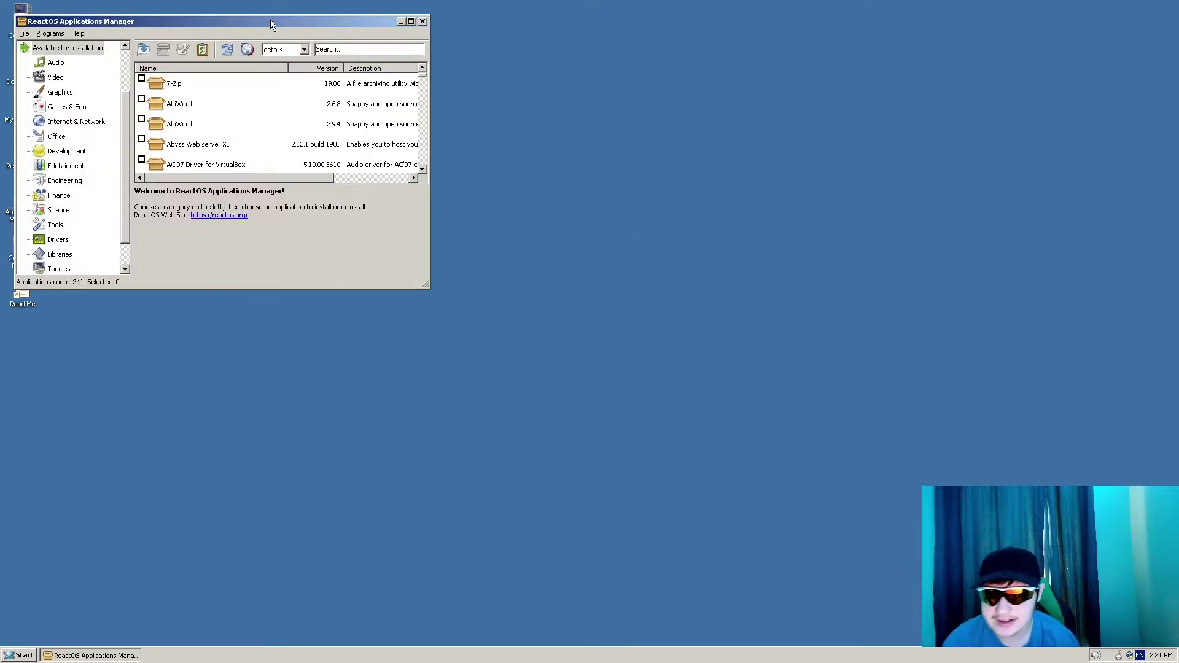
drag(273, 24, 710, 116)
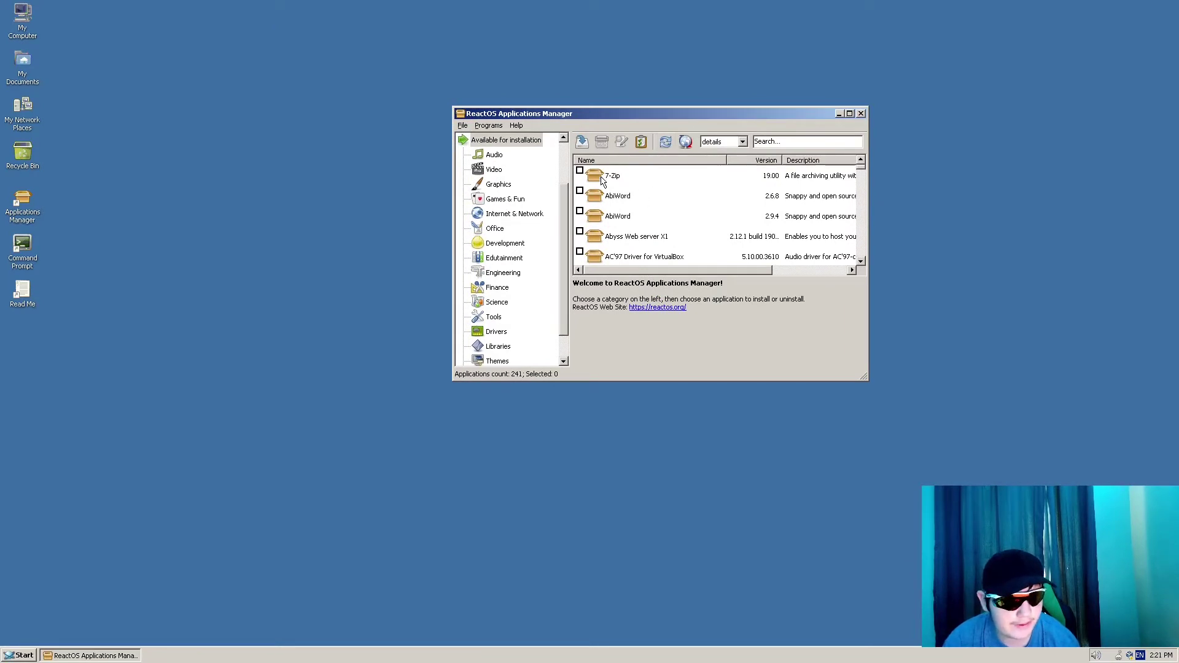
click(579, 171)
scroll(682, 187, down, 3)
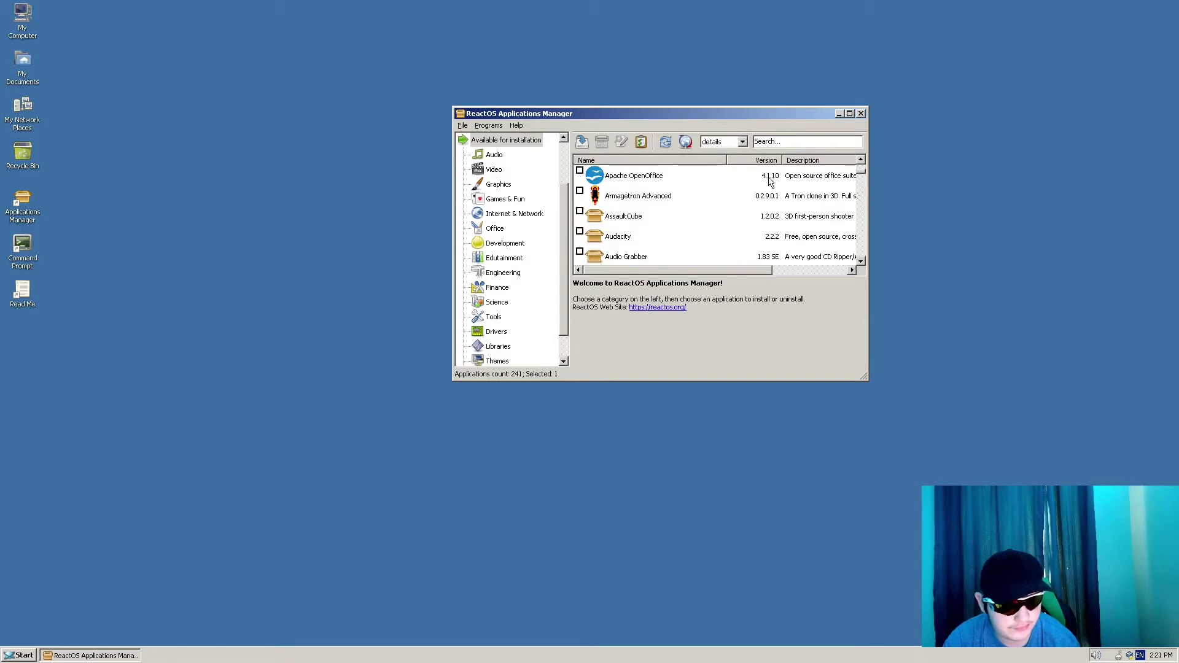
click(580, 172)
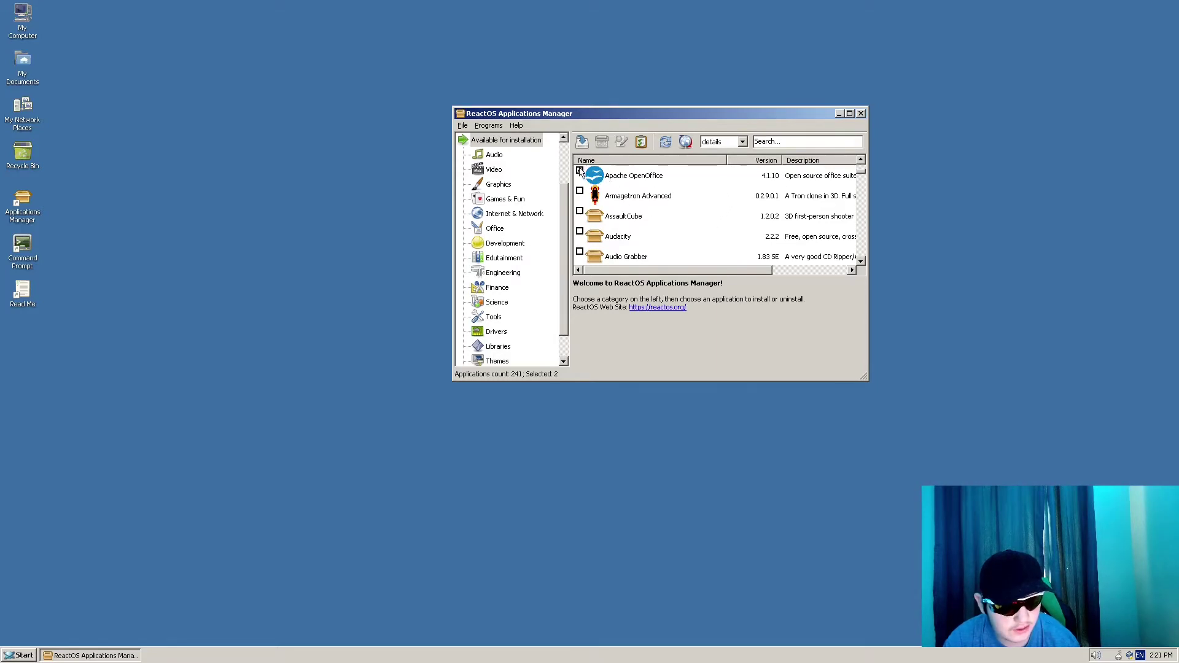
Browse the full list of applications available for installation and view the details of Audacity.
scroll(682, 194, up, 1)
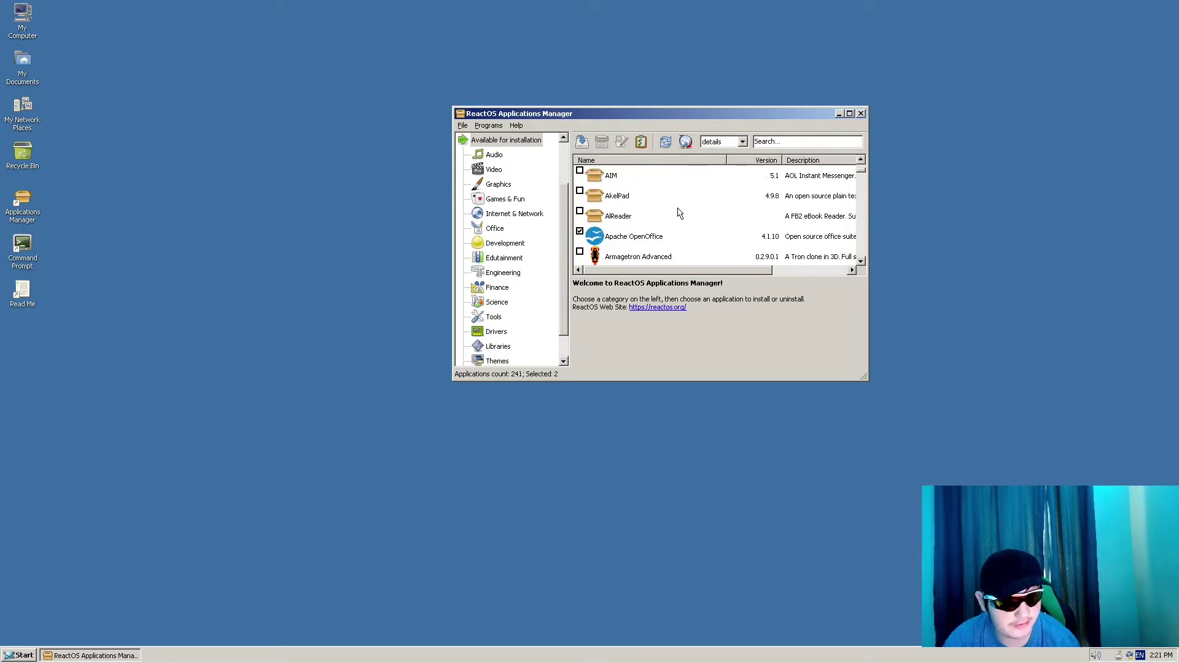
scroll(679, 213, down, 2)
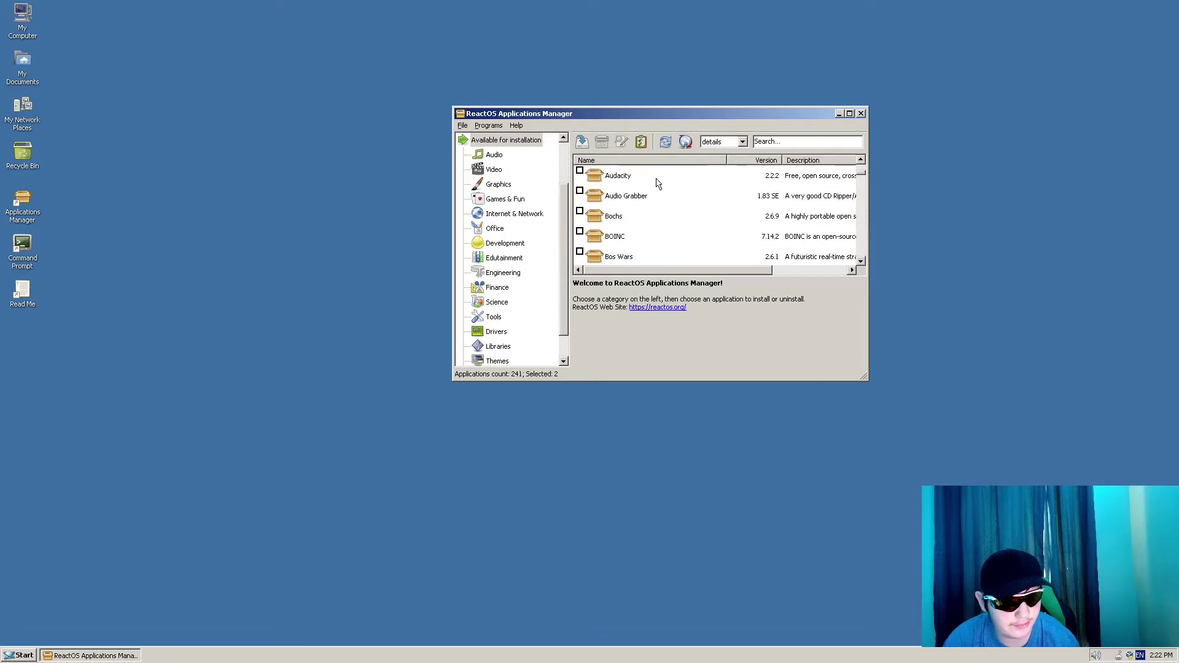
click(602, 178)
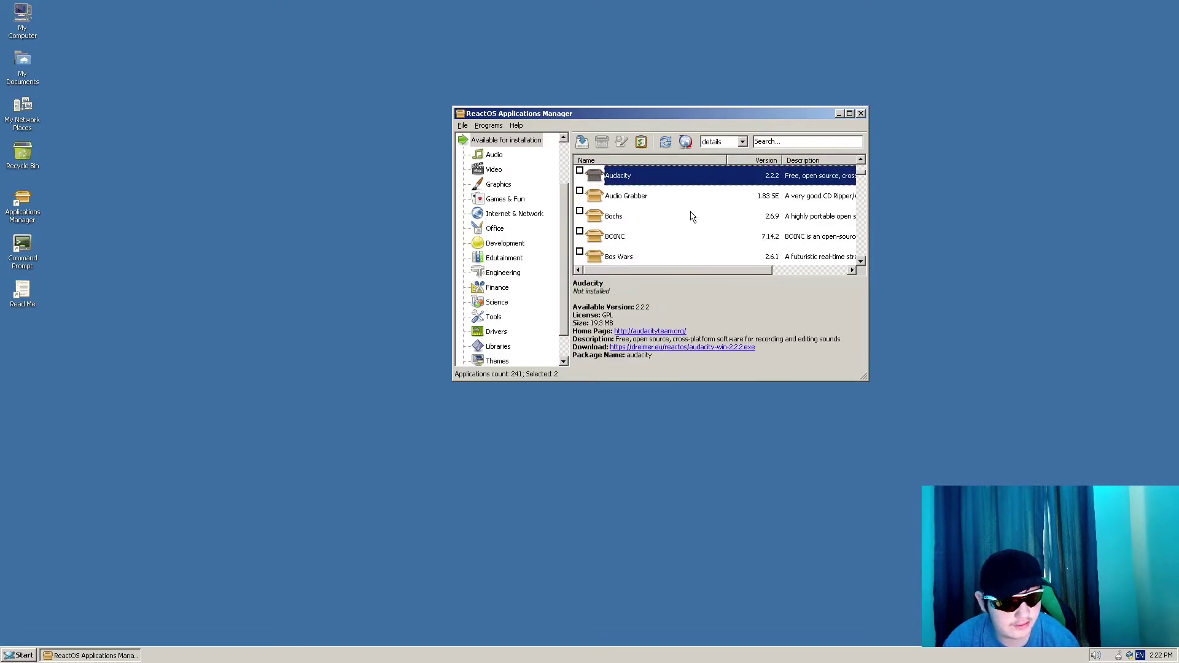
scroll(694, 213, down, 5)
scroll(704, 203, up, 3)
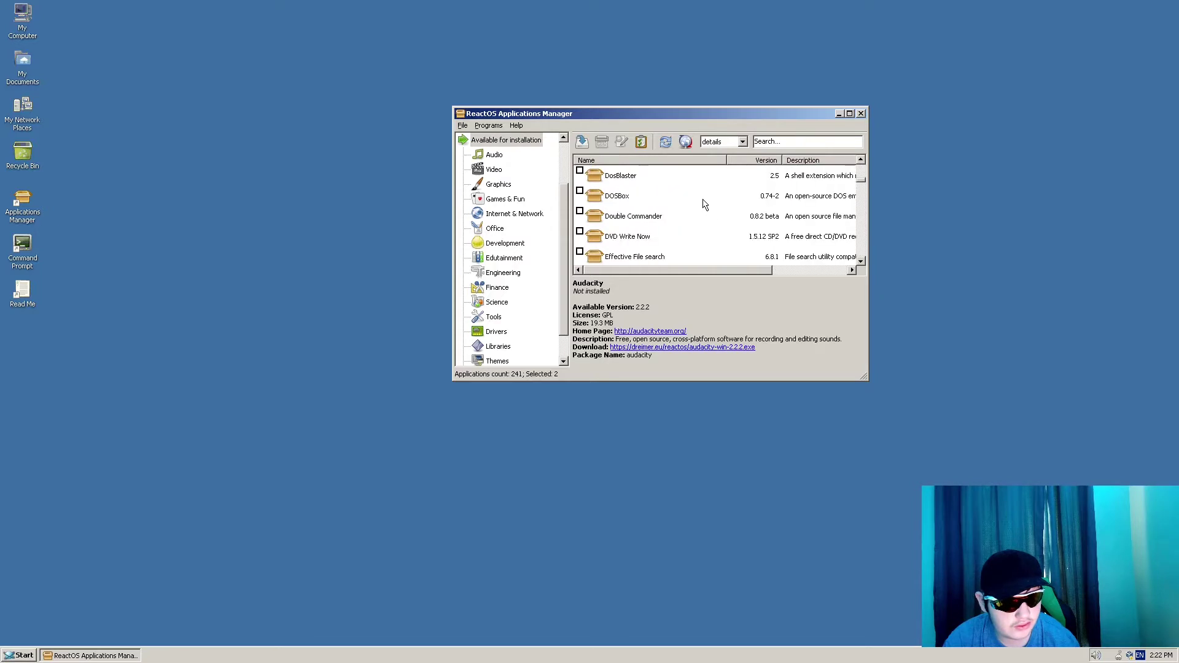
scroll(702, 196, down, 3)
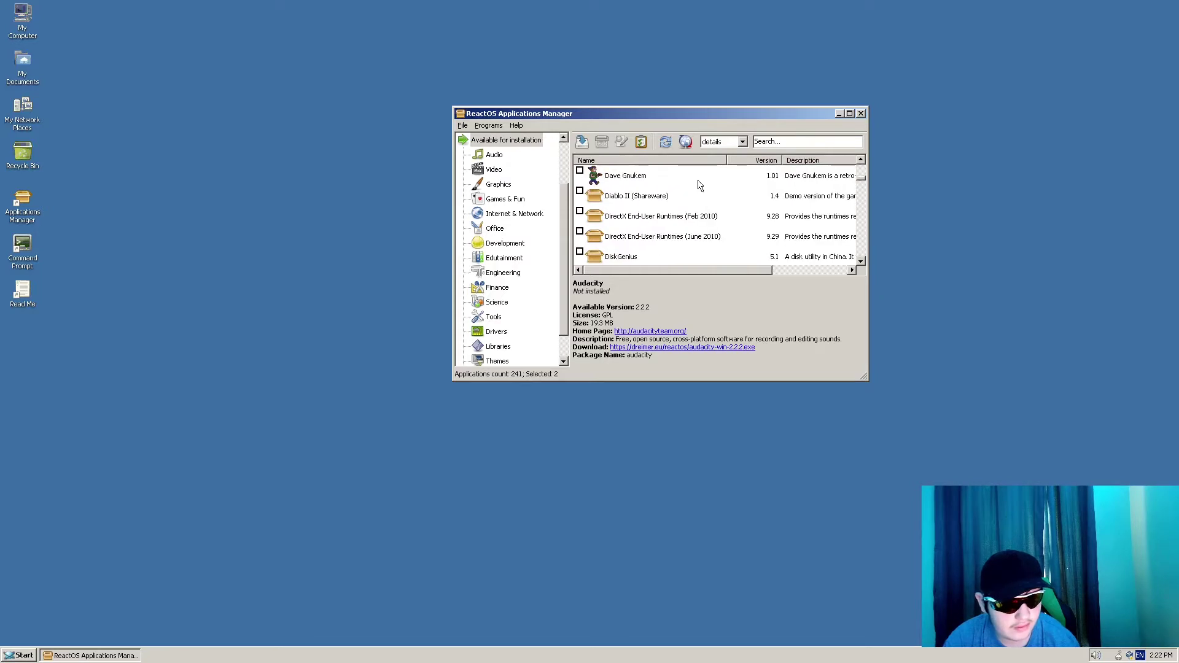
scroll(699, 184, down, 10)
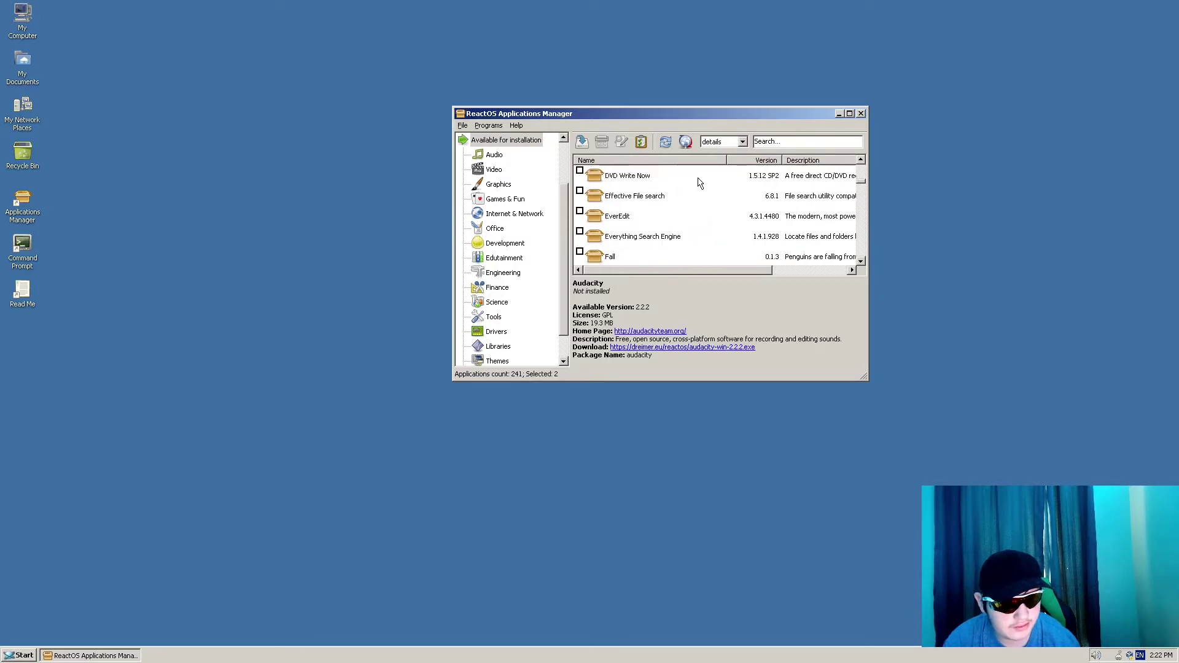
scroll(700, 183, down, 9)
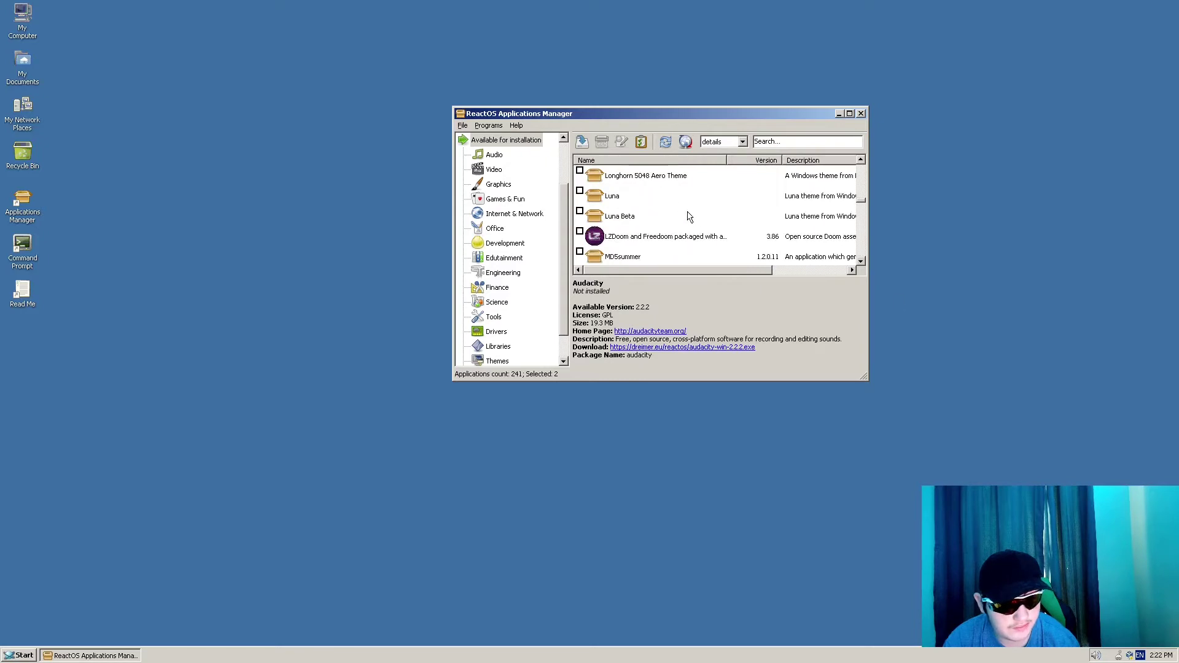
scroll(706, 221, down, 2)
scroll(706, 224, down, 10)
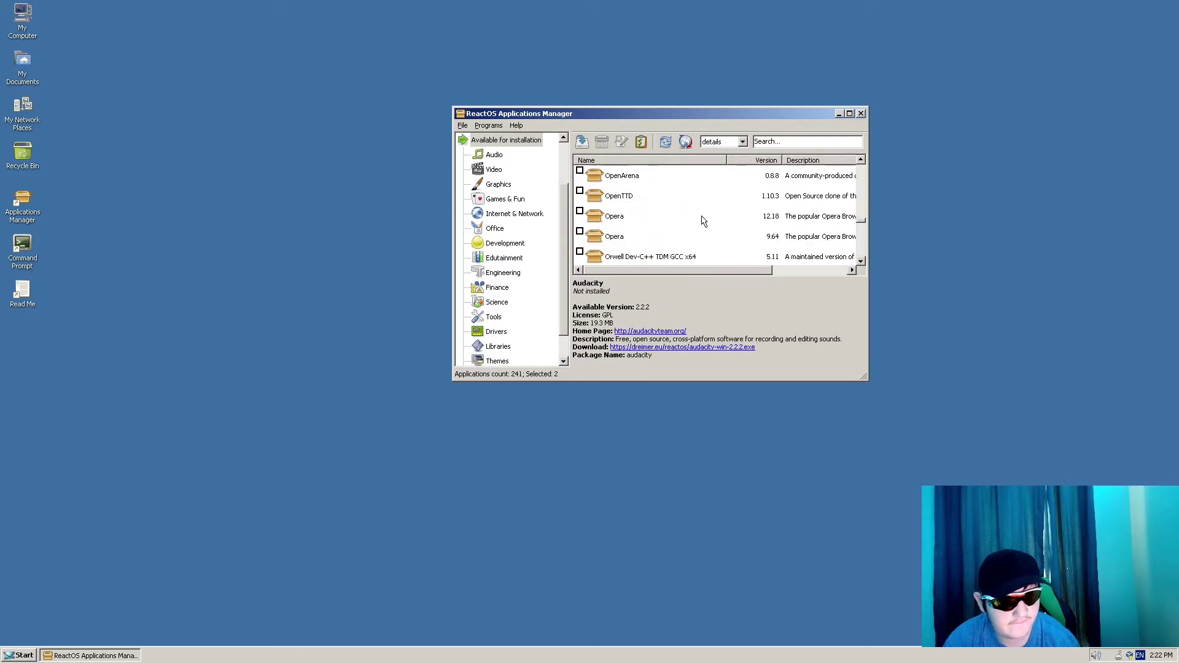
scroll(700, 220, down, 10)
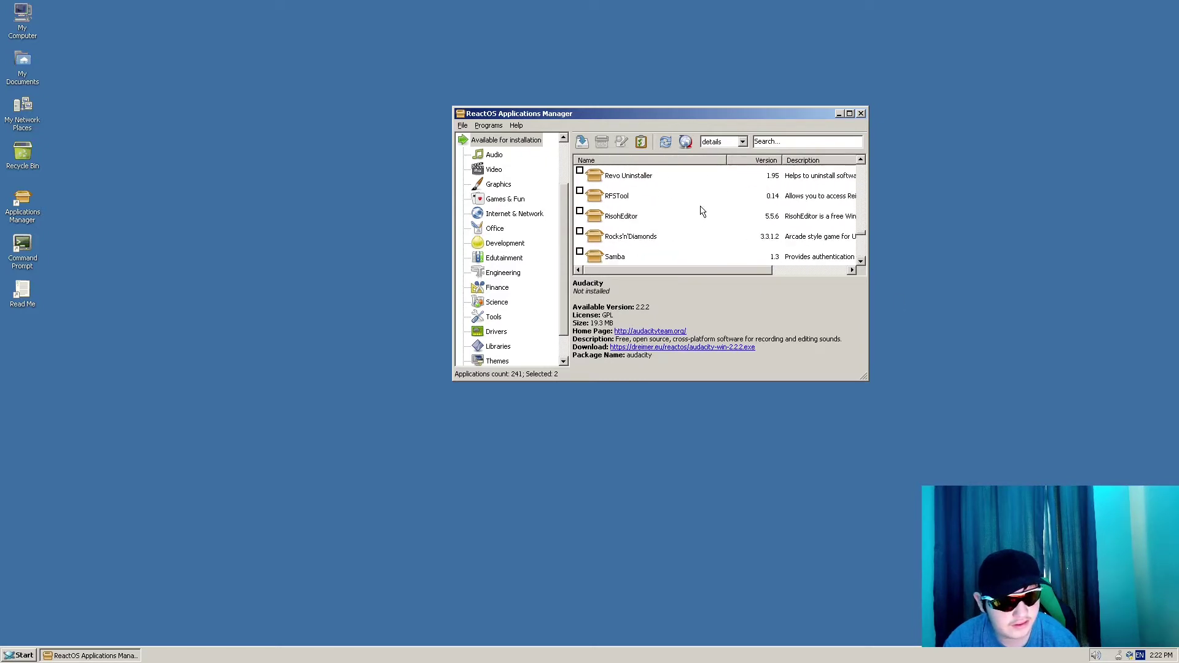
scroll(703, 212, down, 12)
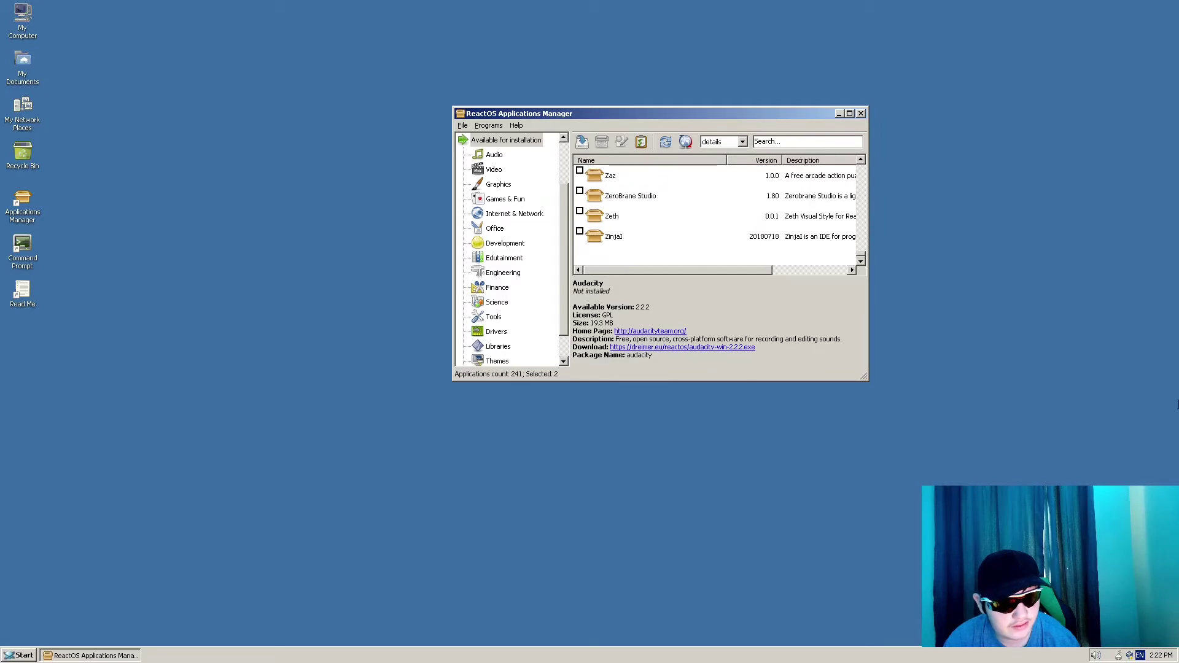
Search for "midnight comm", mark Midnight Commander, and start installing all the marked applications.
click(811, 143)
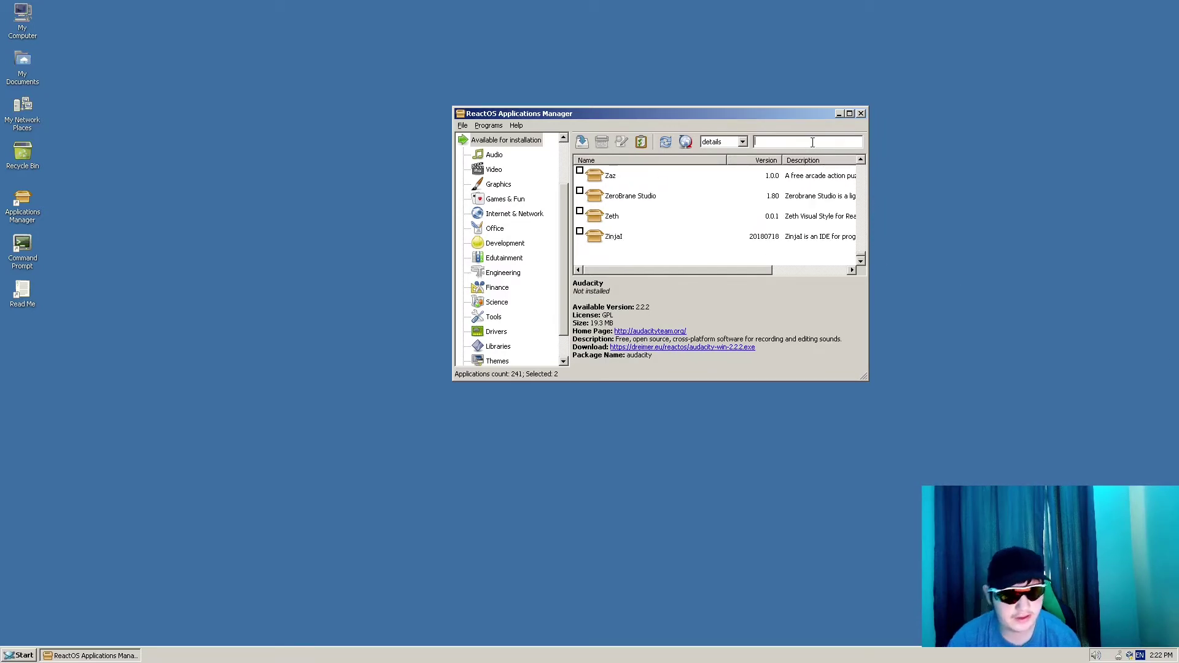
text(mi)
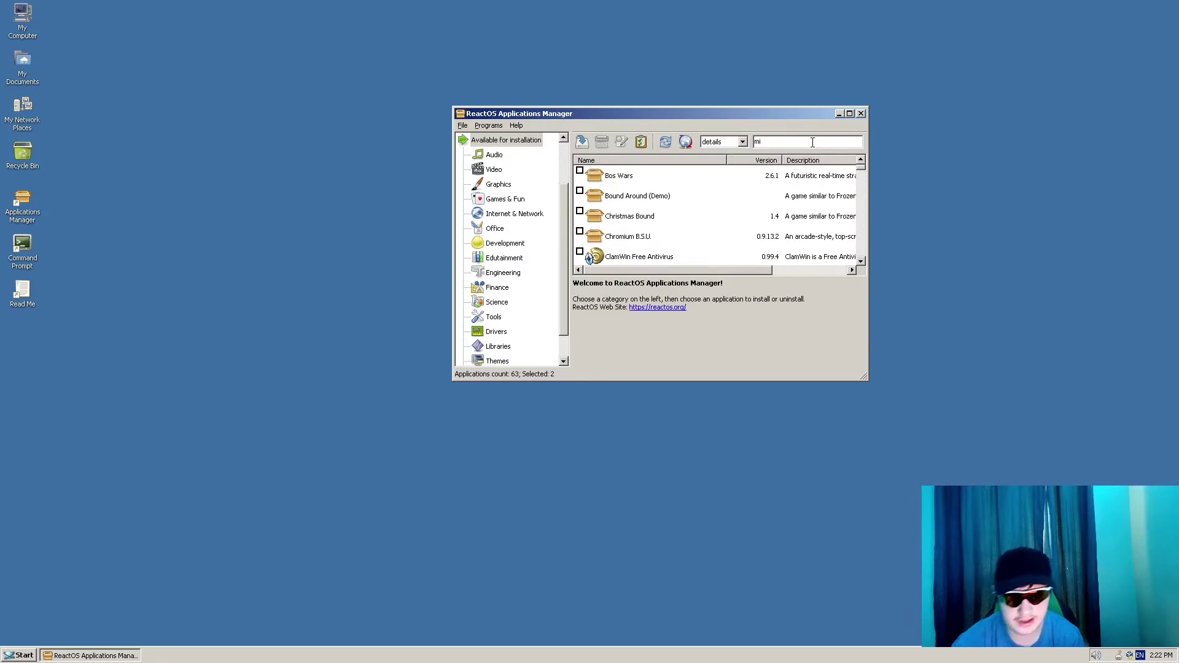
text(dnight comm)
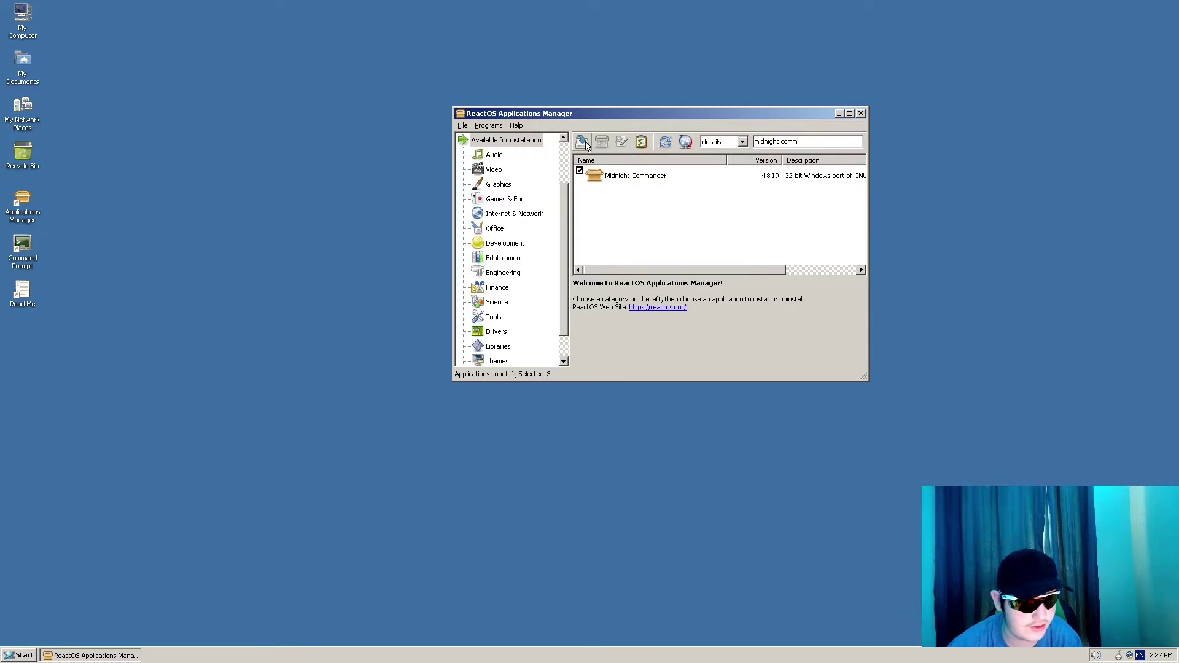
click(583, 143)
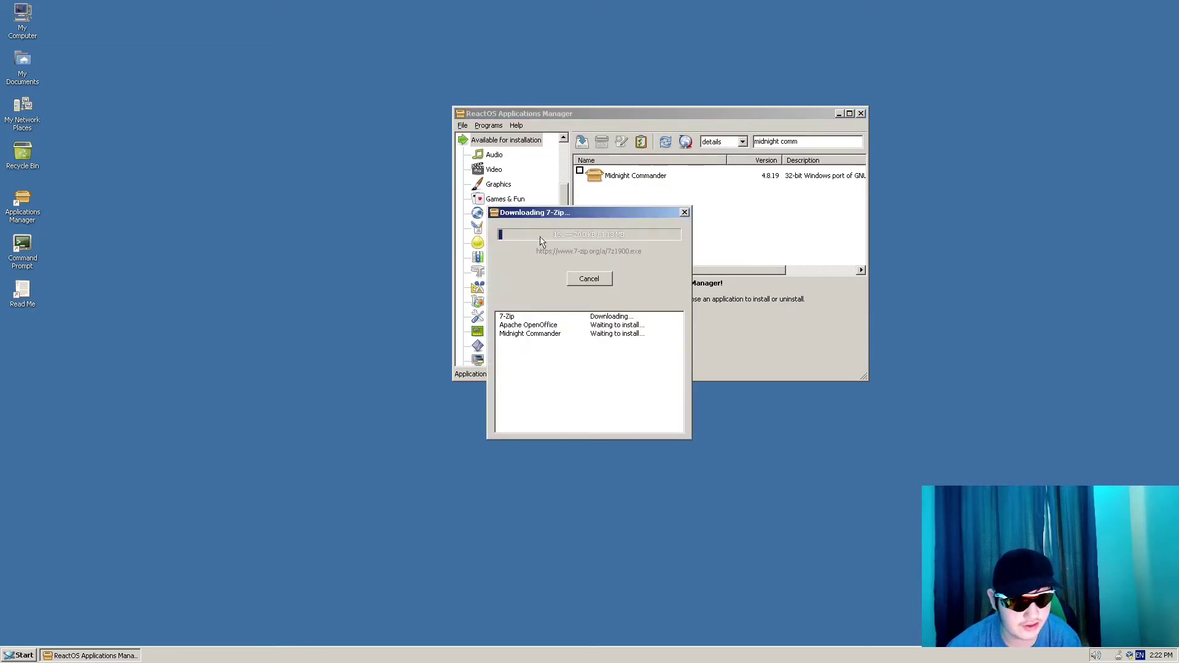
Install 7-Zip 19.00 into its default destination folder and close its setup window.
click(576, 368)
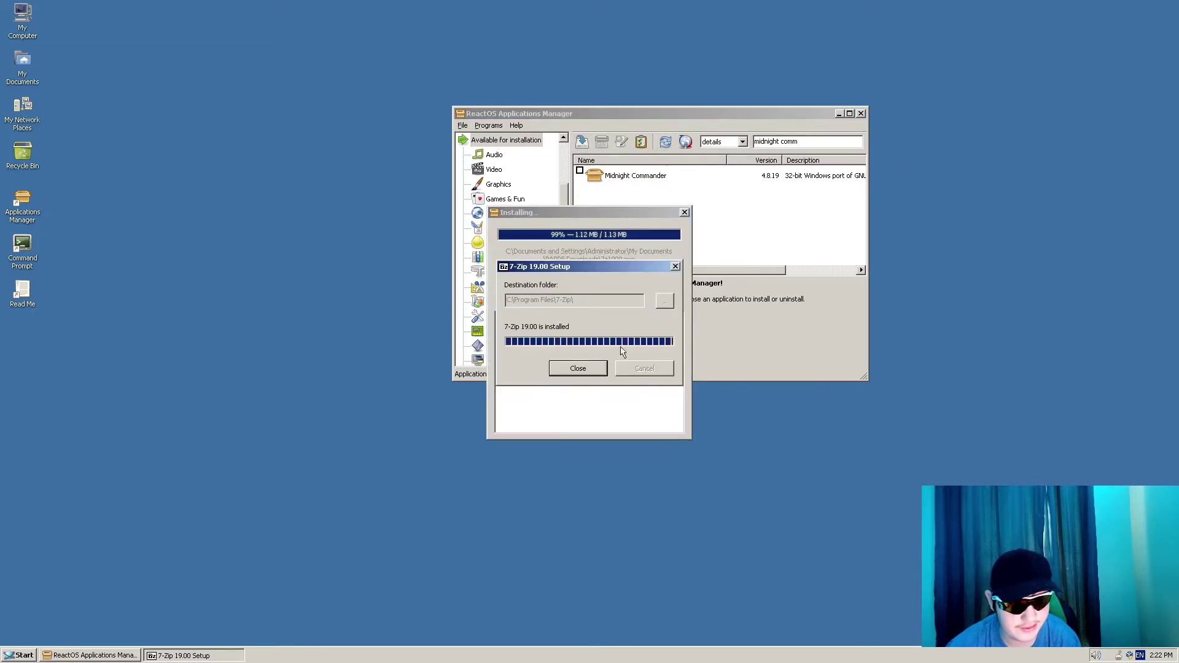
click(578, 368)
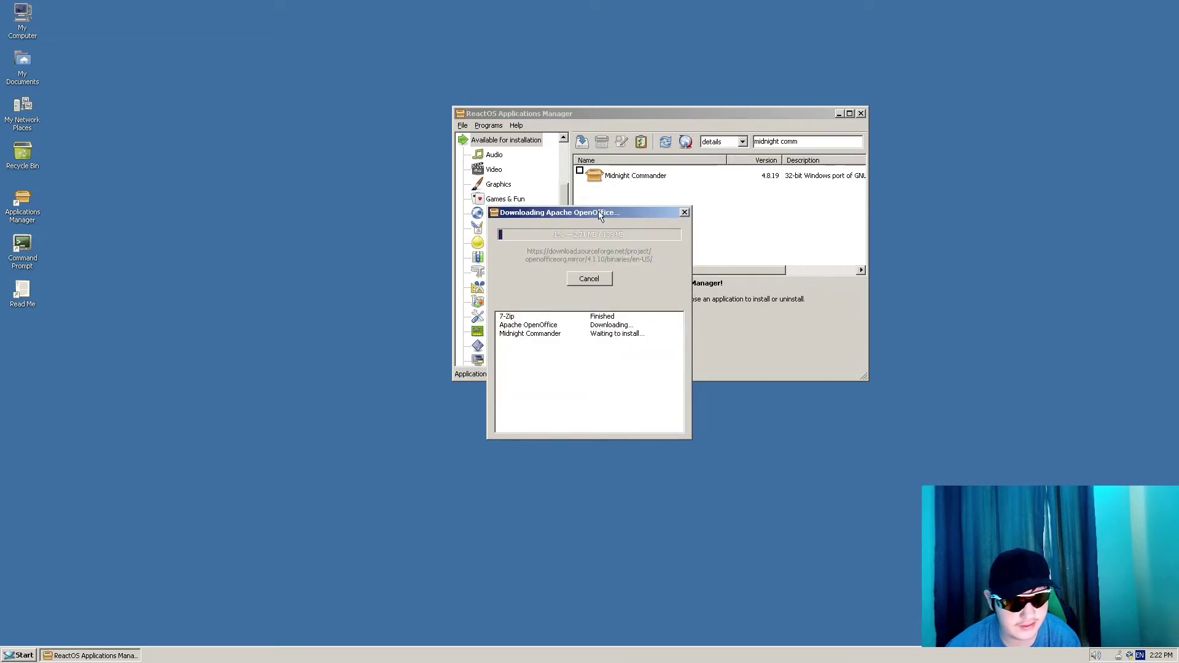
Launch Wine Internet Explorer while the Apache OpenOffice download is running.
click(20, 656)
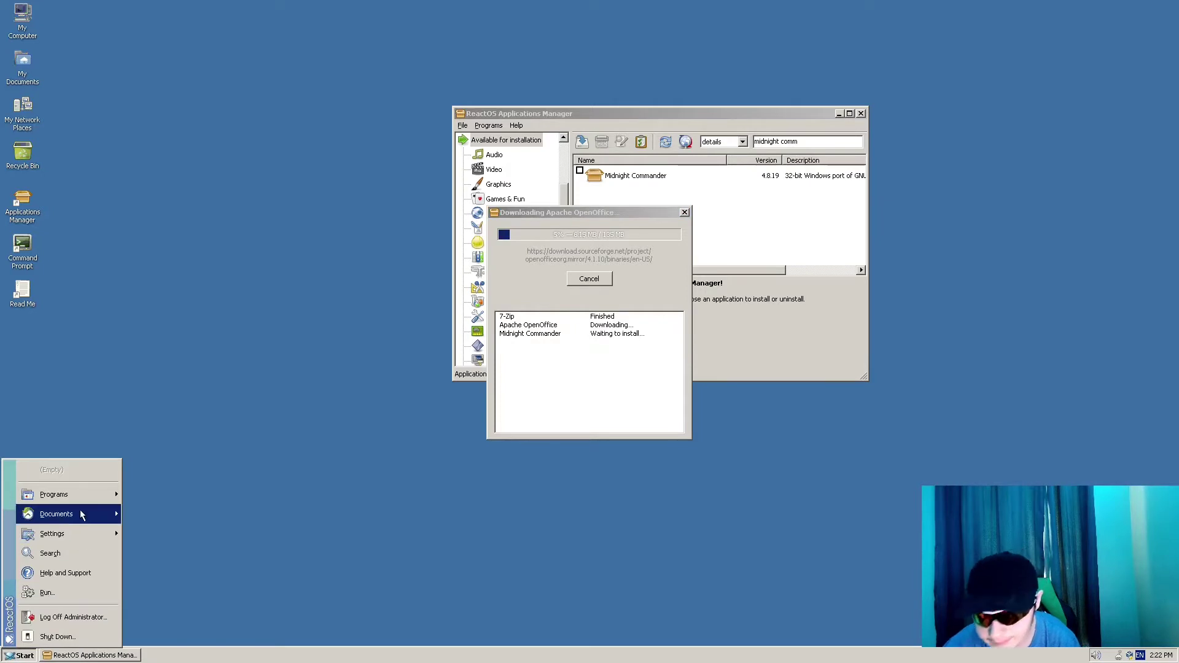
mouse_move(80, 495)
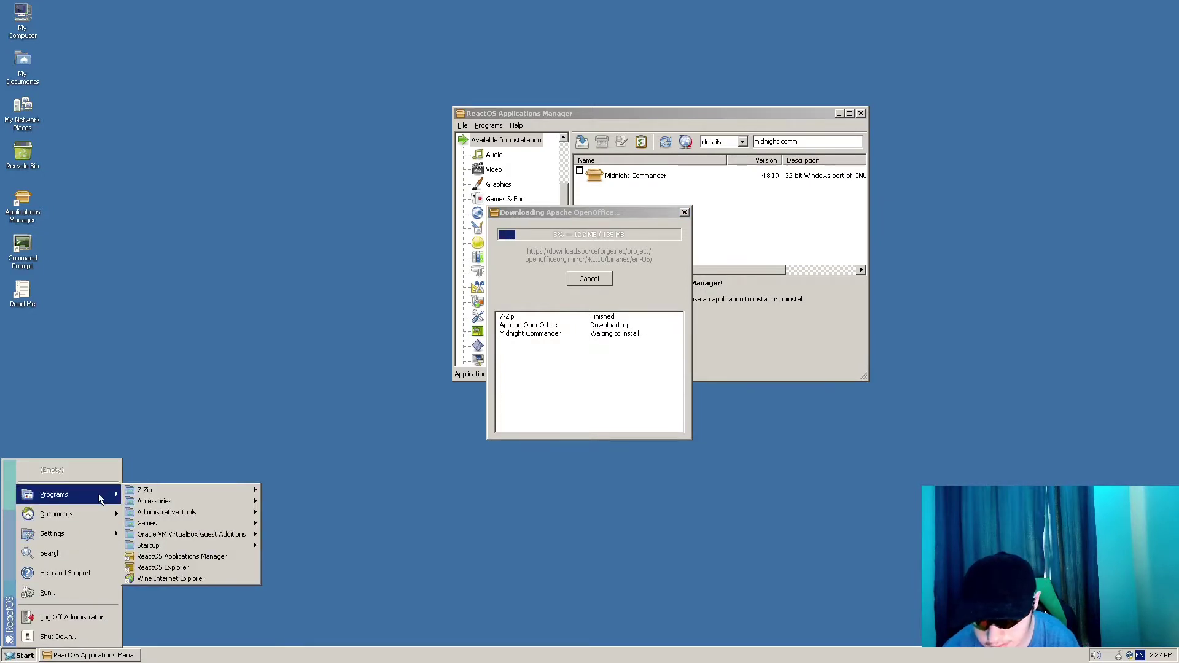
click(155, 579)
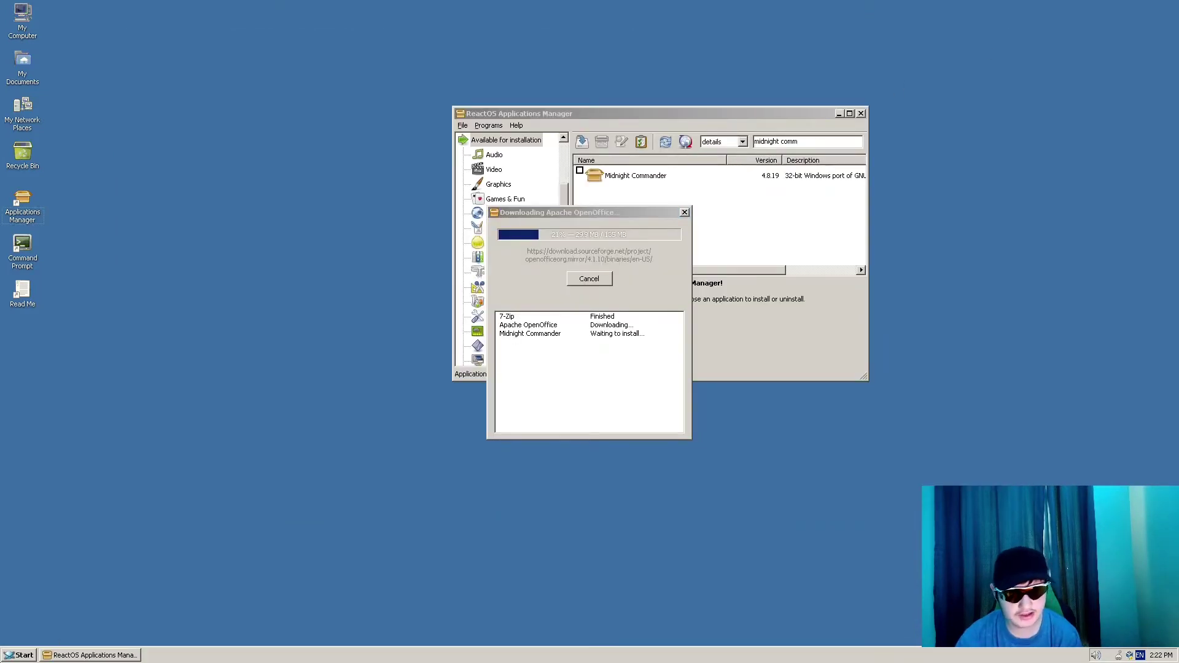
Open the Control Panel while Apache OpenOffice keeps downloading.
click(10, 654)
mouse_move(85, 532)
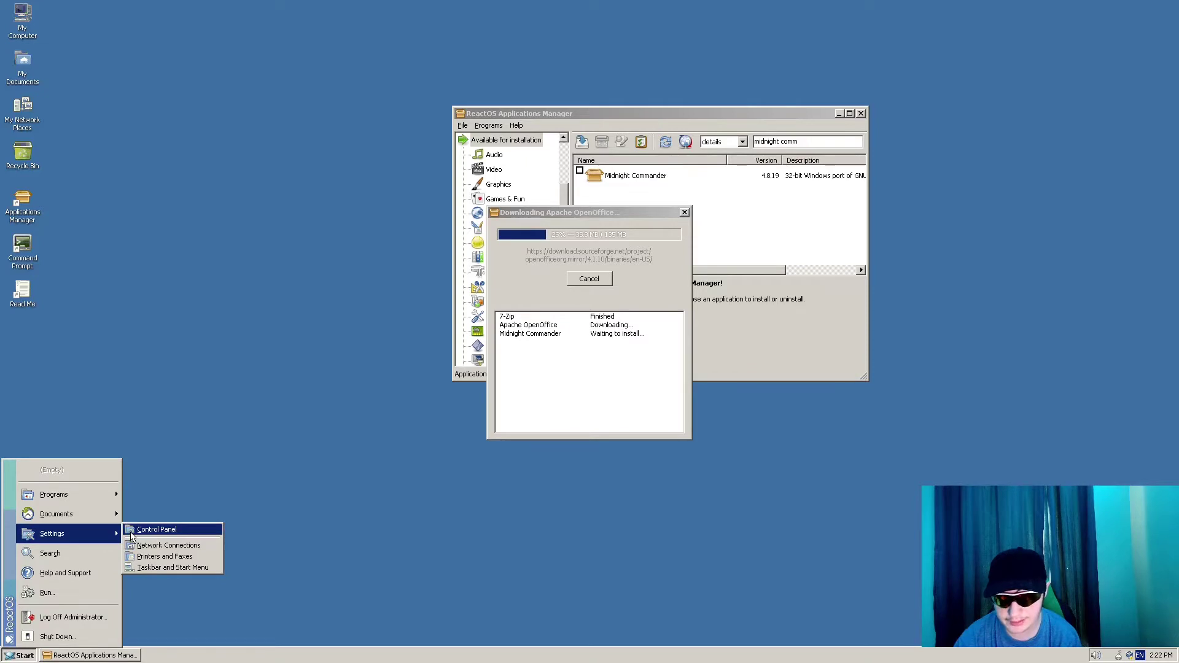
click(132, 532)
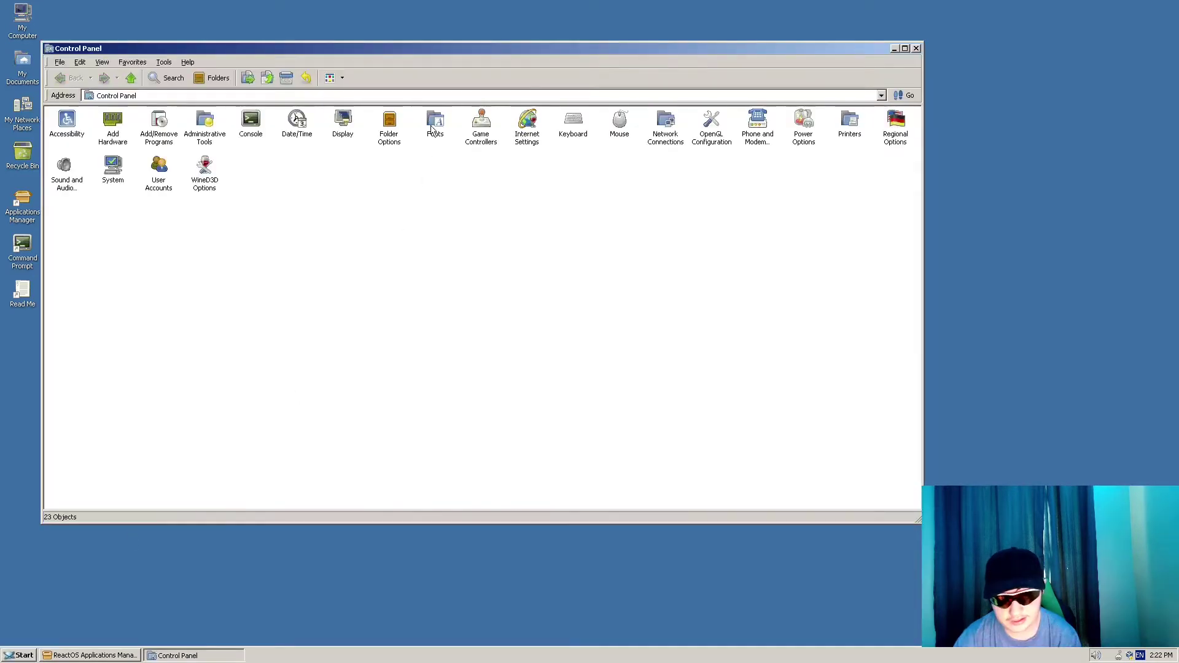
Look through the Security, Content and Connections pages of the Internet Settings, then close them.
drag(525, 48, 686, 65)
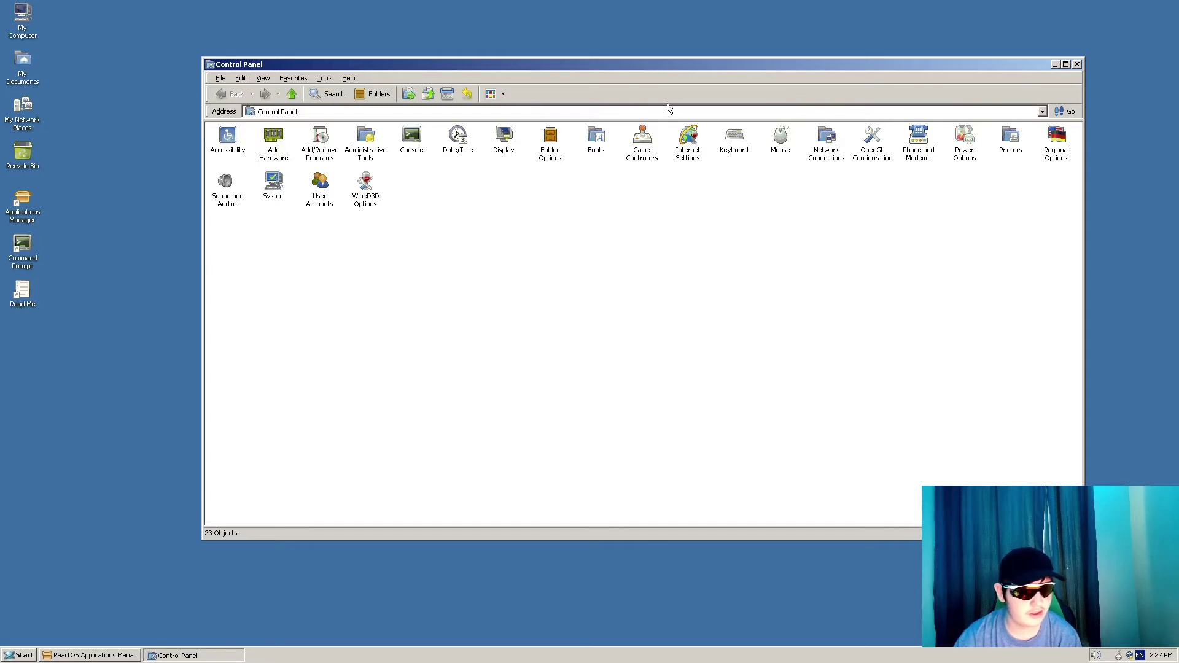
double_click(686, 151)
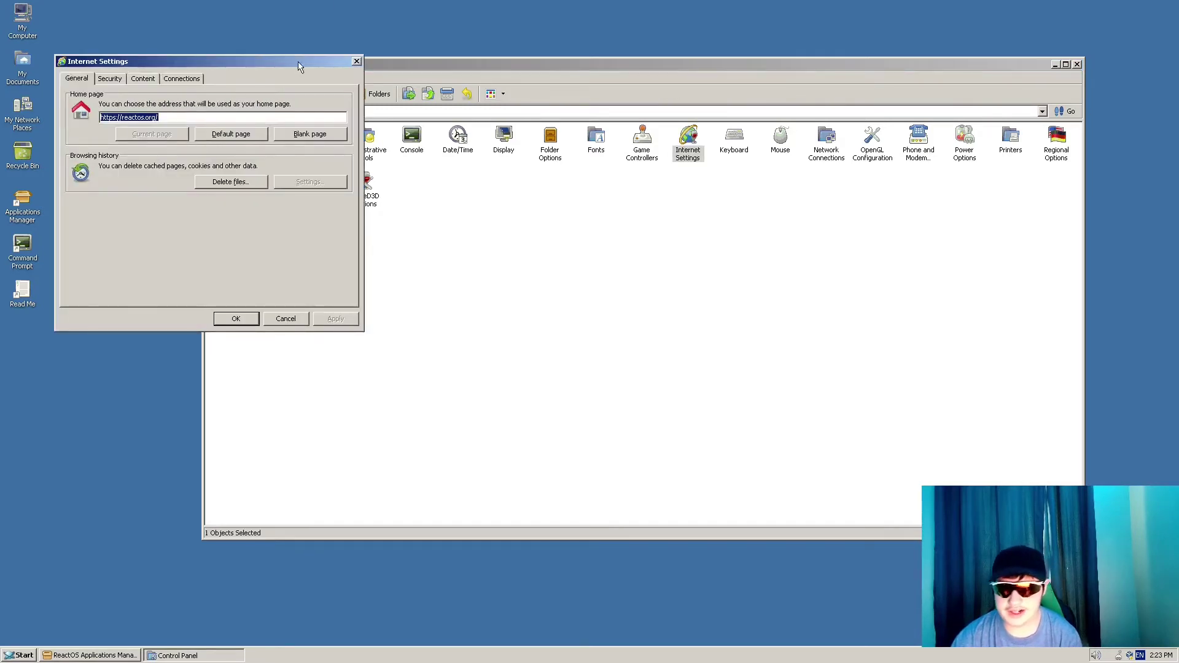
click(122, 79)
click(142, 79)
click(181, 79)
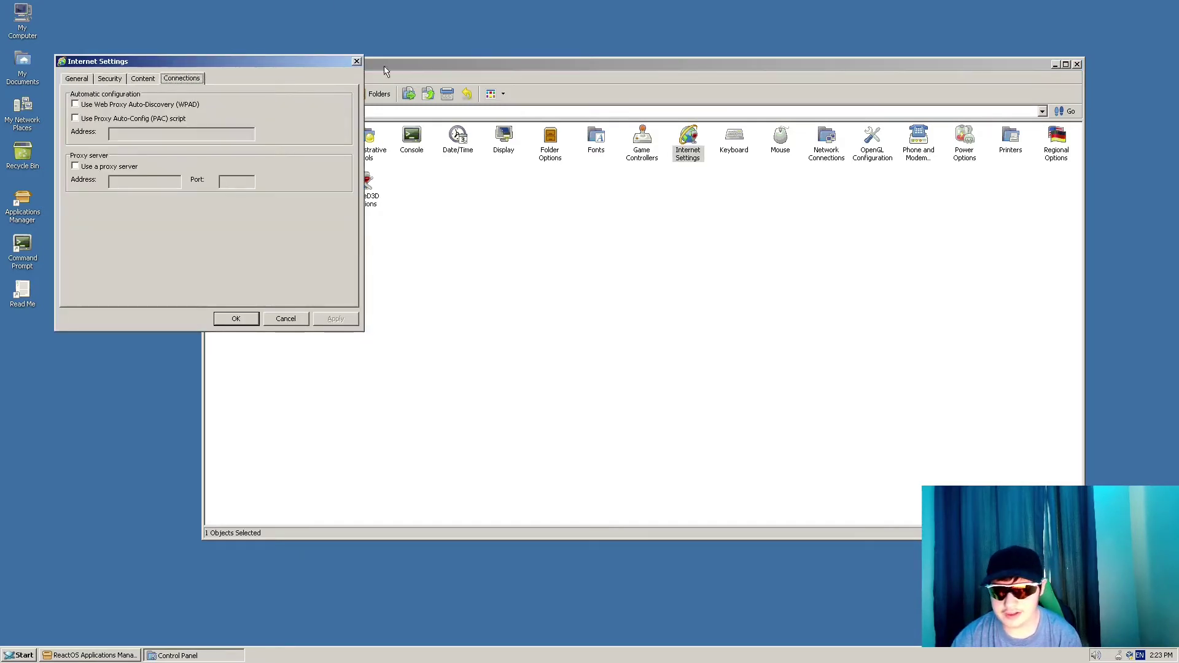
click(356, 62)
View the WineD3D Options for shaders and rendering, then close both of their windows.
double_click(365, 184)
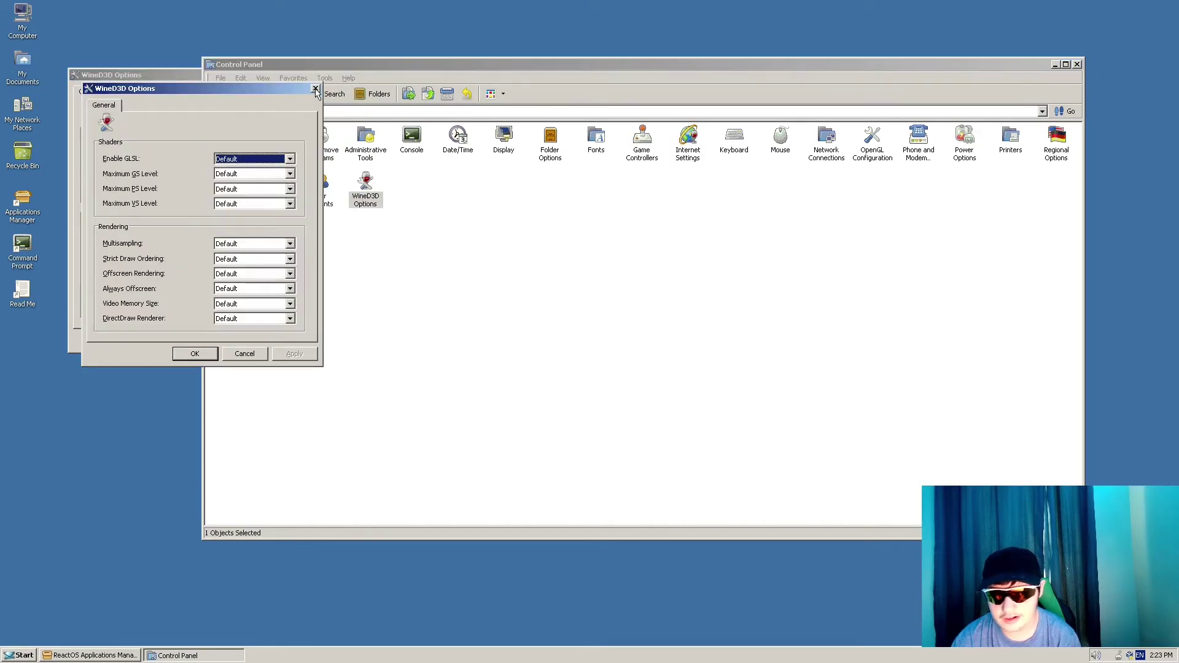
click(316, 90)
click(122, 89)
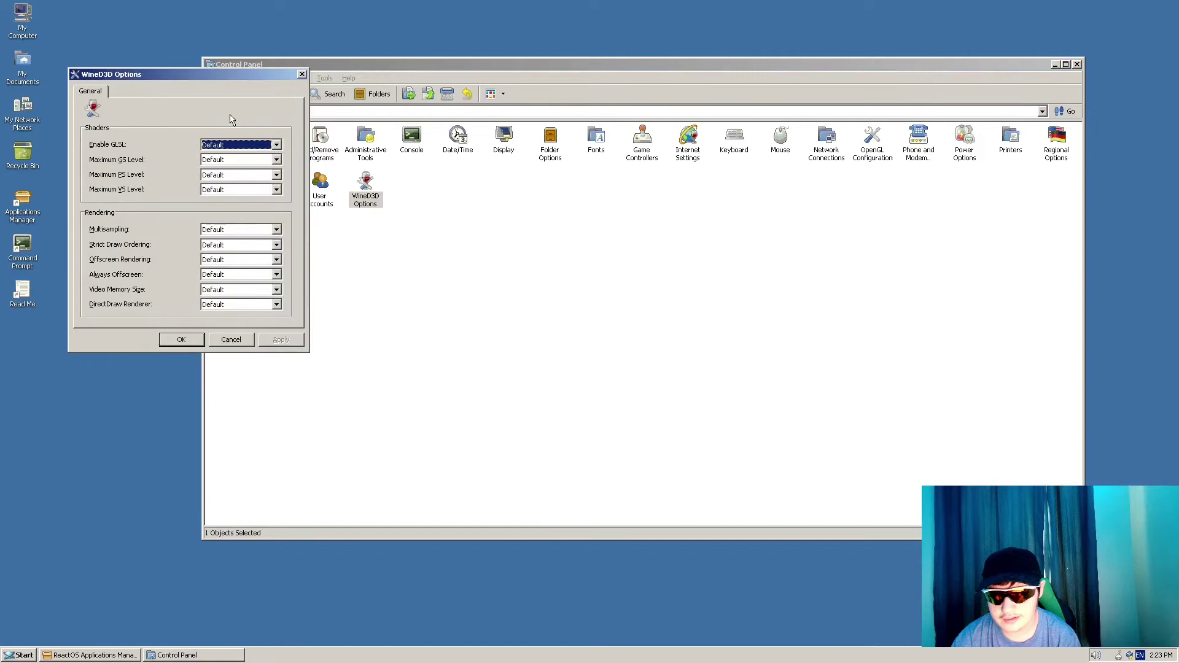
click(181, 339)
drag(355, 244, 796, 320)
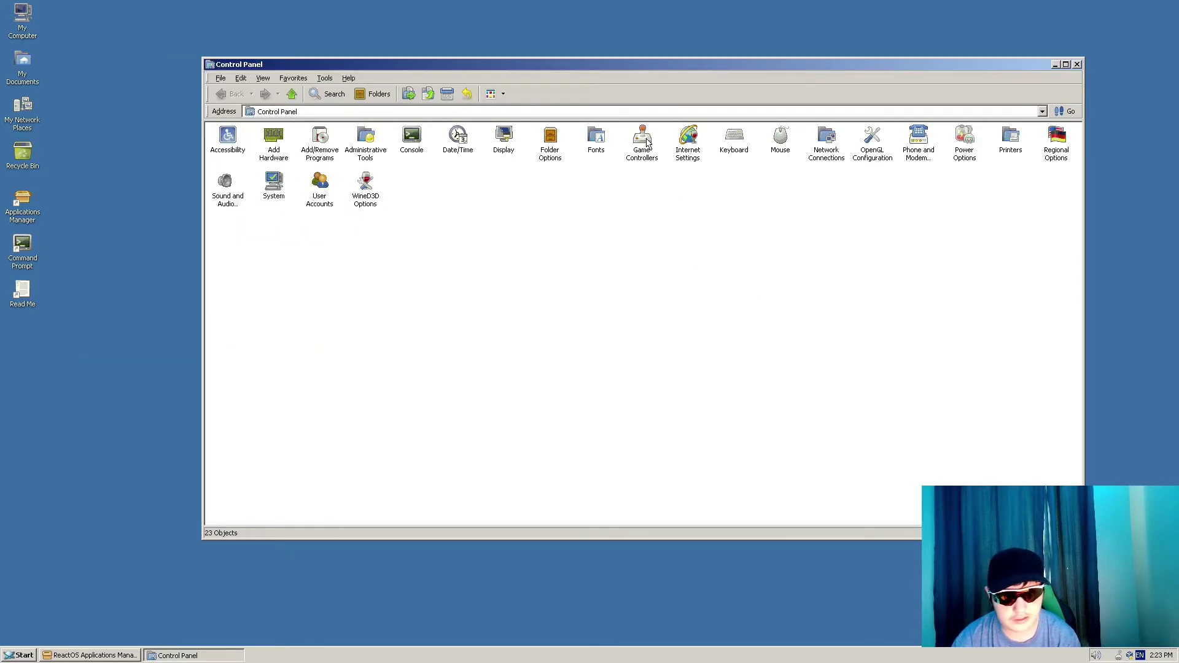
Review the System properties, including the general information, computer name, hardware and advanced pages, then close them.
double_click(265, 179)
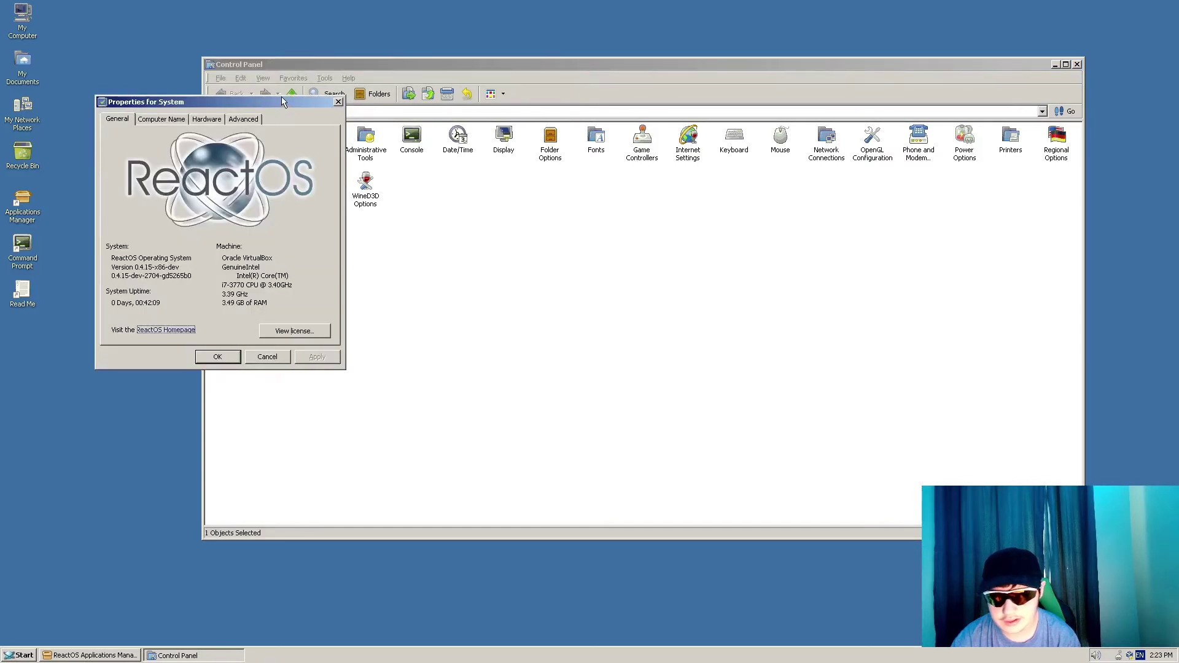
drag(283, 102, 639, 158)
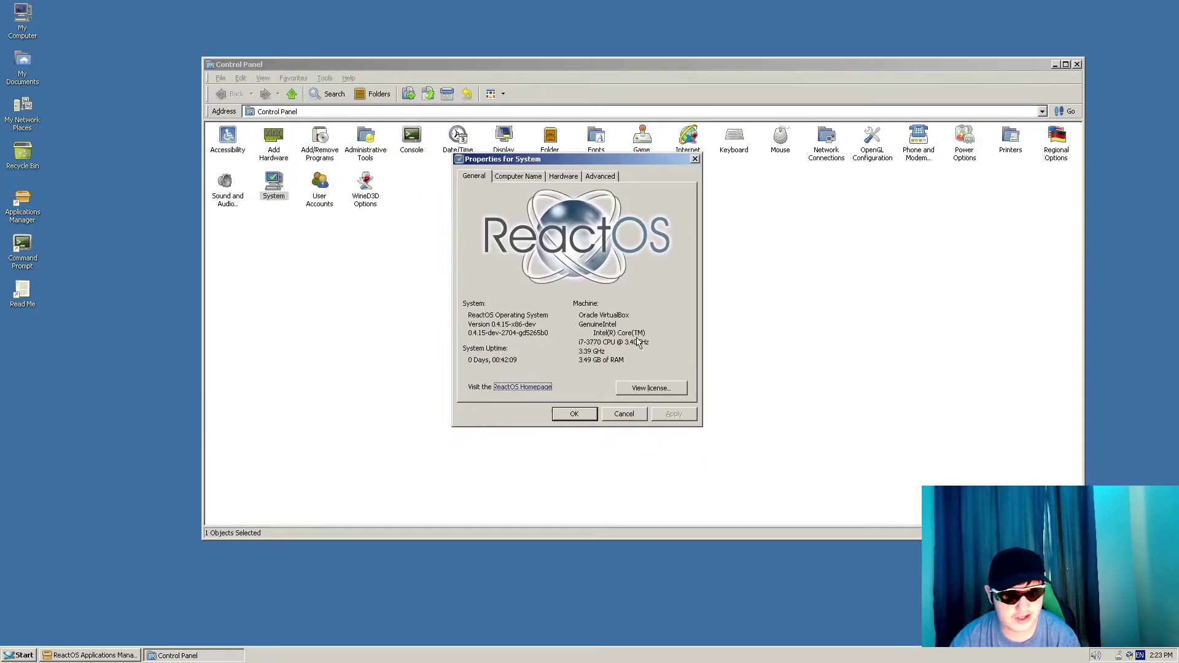
click(514, 176)
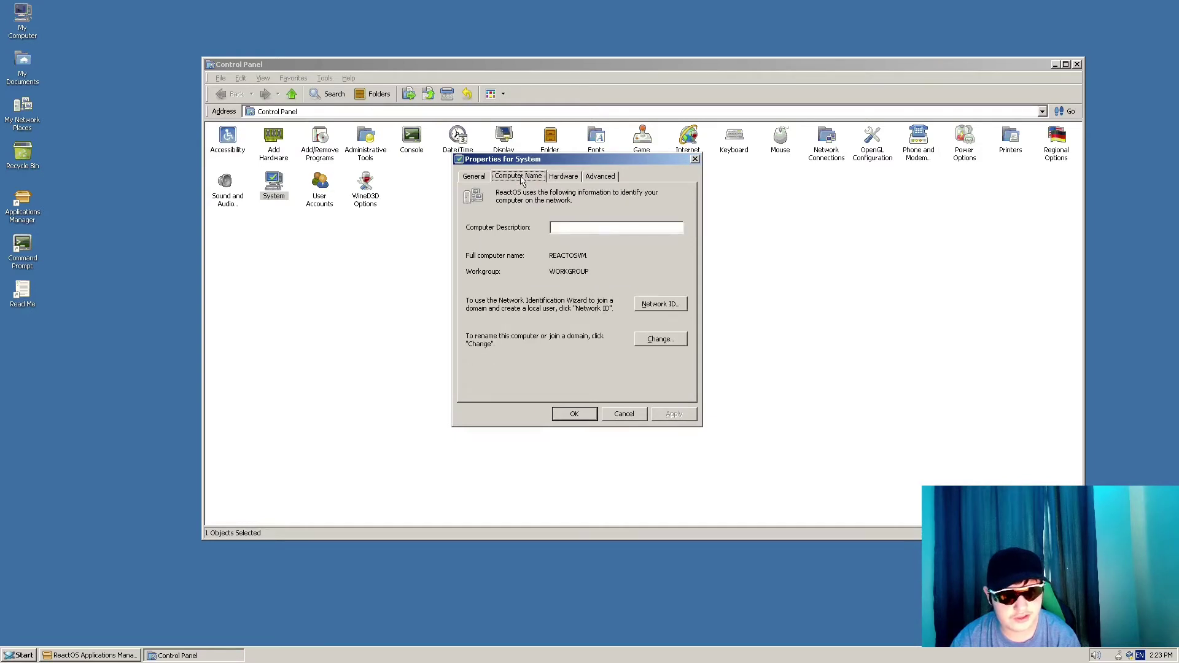
click(555, 178)
click(600, 178)
click(561, 178)
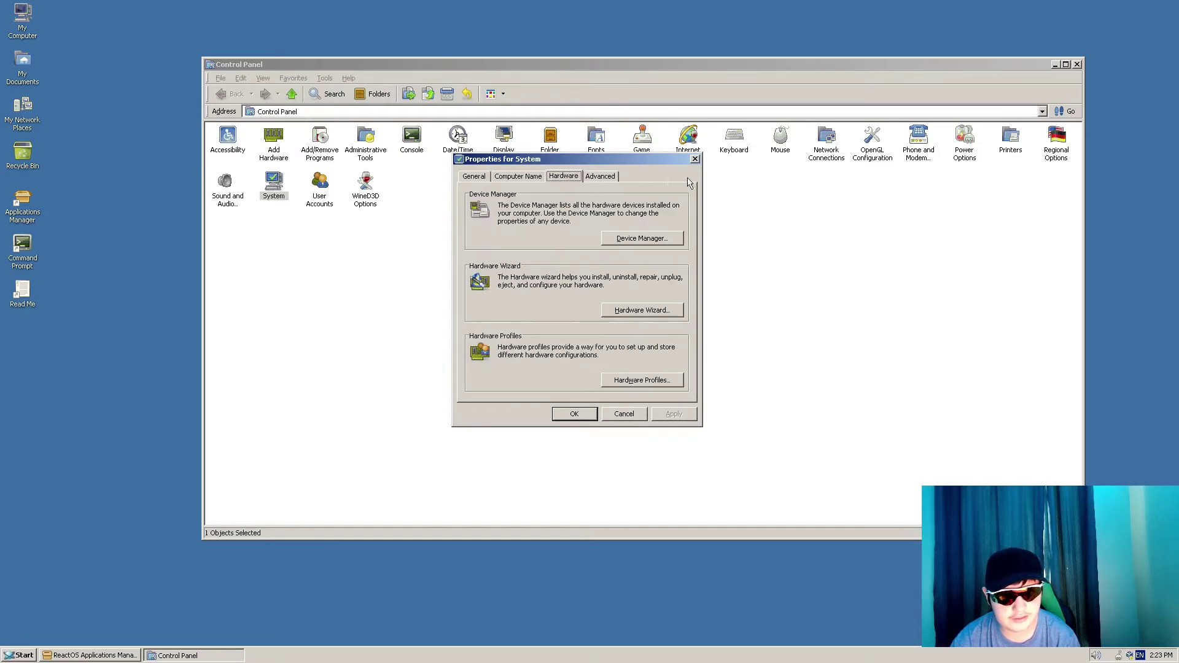
click(694, 160)
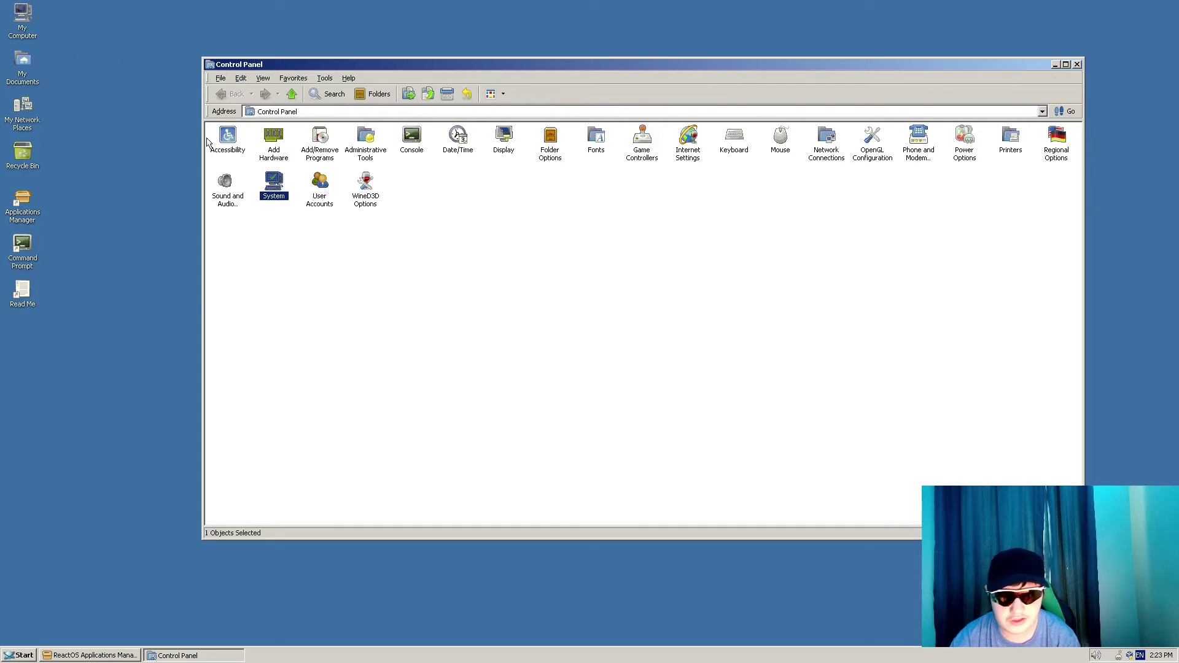
Open the Display properties at the Appearance settings.
double_click(514, 140)
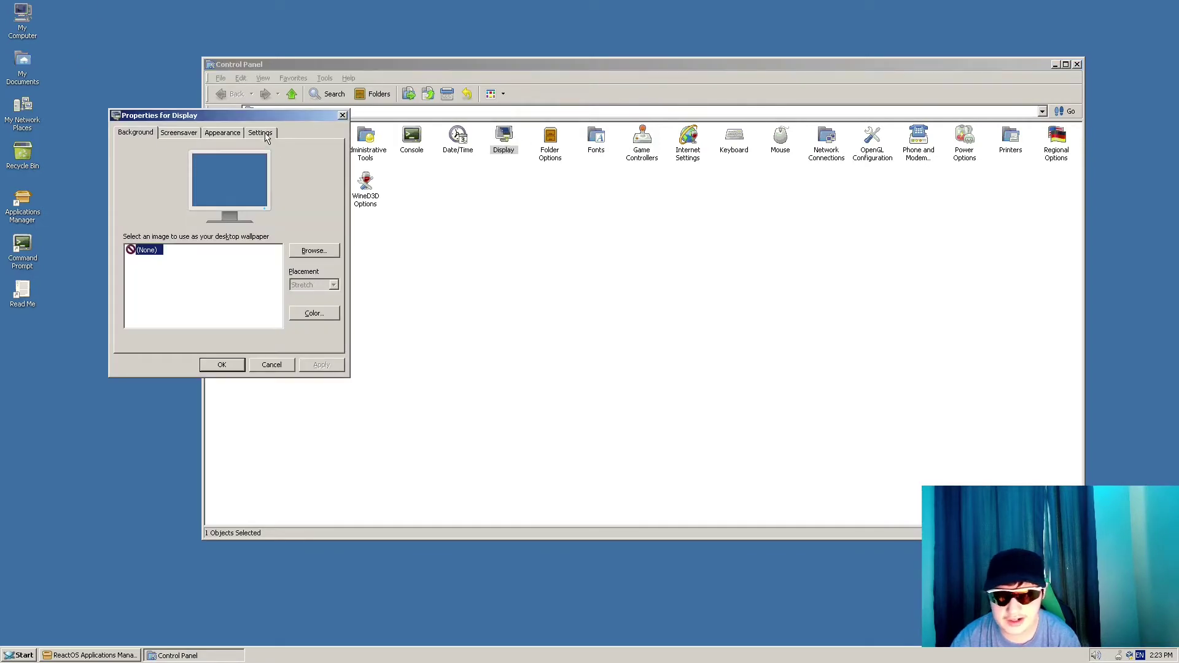
click(178, 137)
click(212, 133)
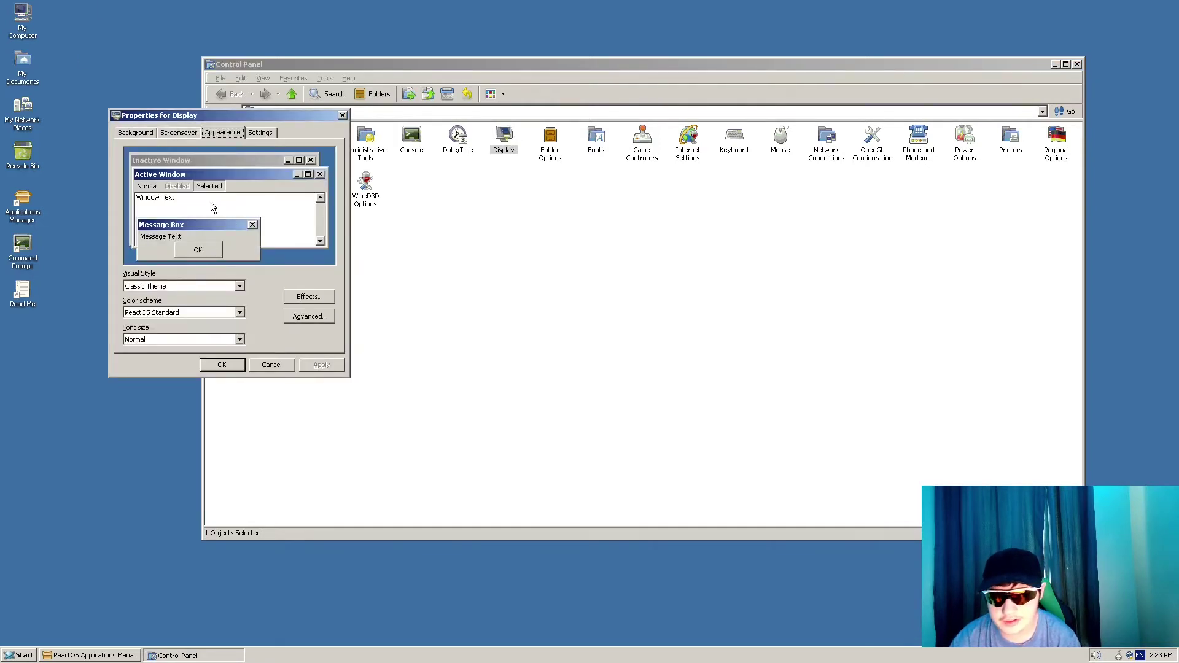
Preview the Brick and ReactOS Classic color schemes in the Display properties.
click(179, 312)
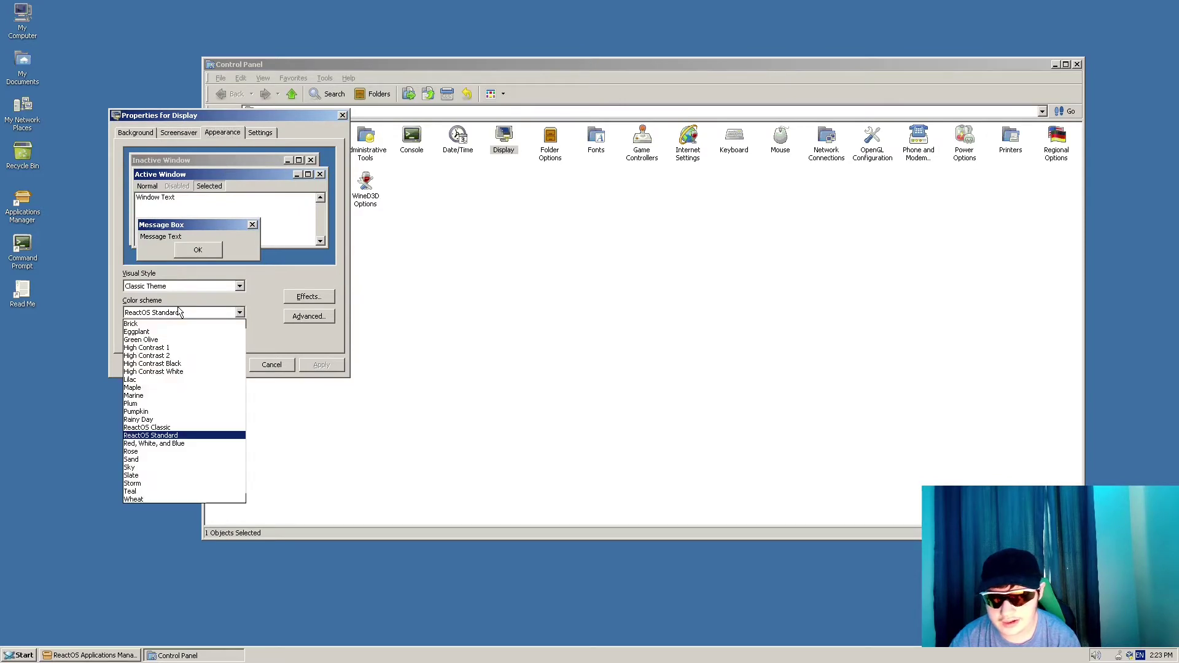
click(155, 325)
click(177, 315)
click(177, 316)
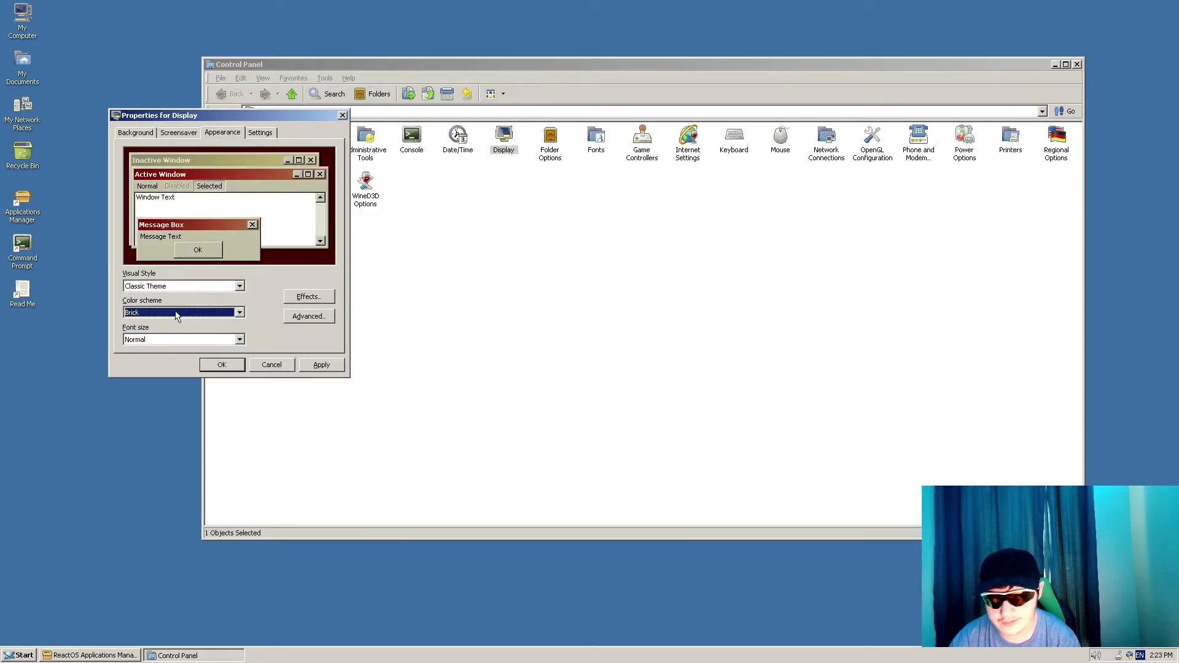
click(176, 314)
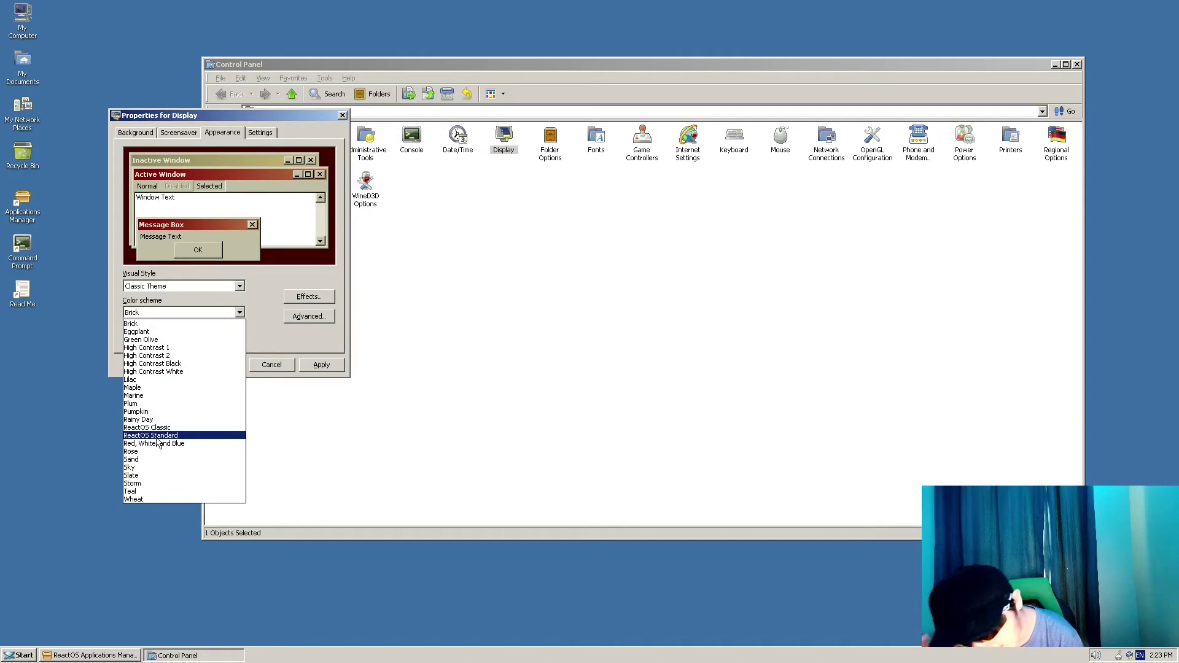
click(172, 428)
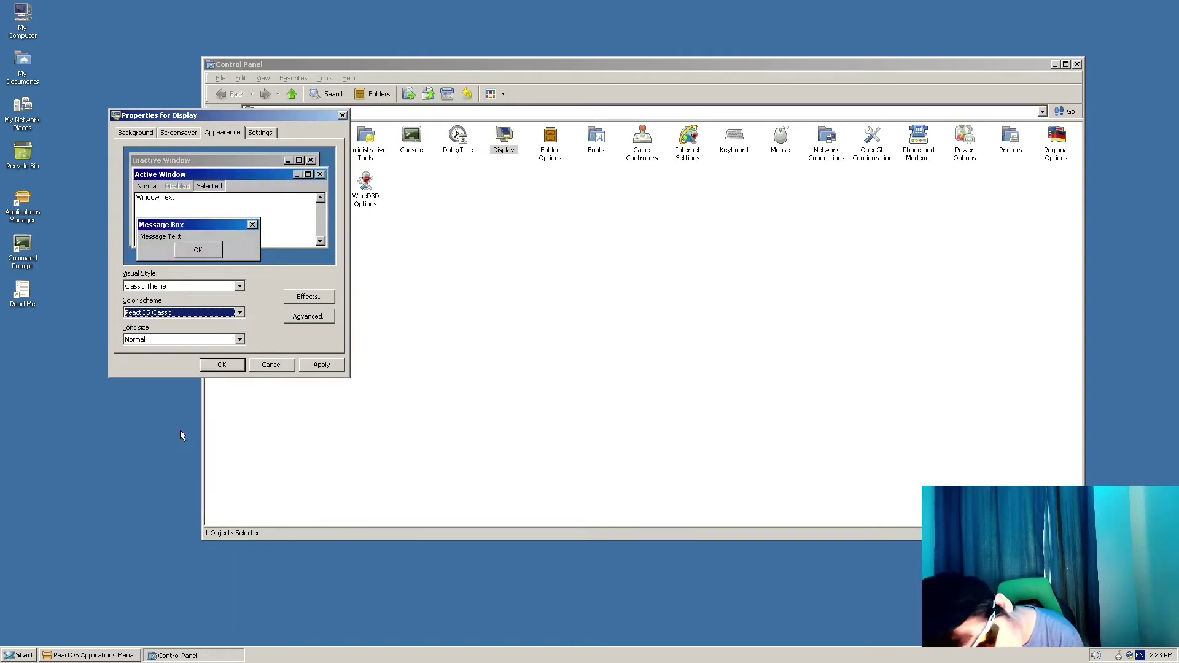
Apply the Red, White, and Blue color scheme and view it on the Control Panel window.
click(191, 314)
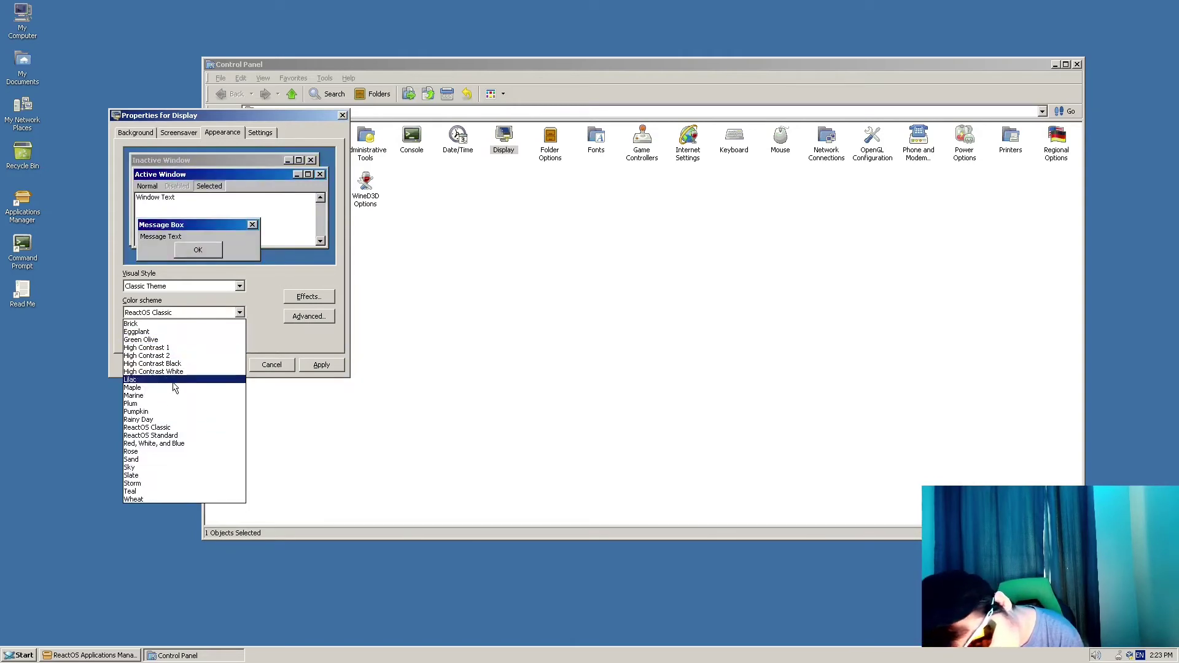
click(147, 443)
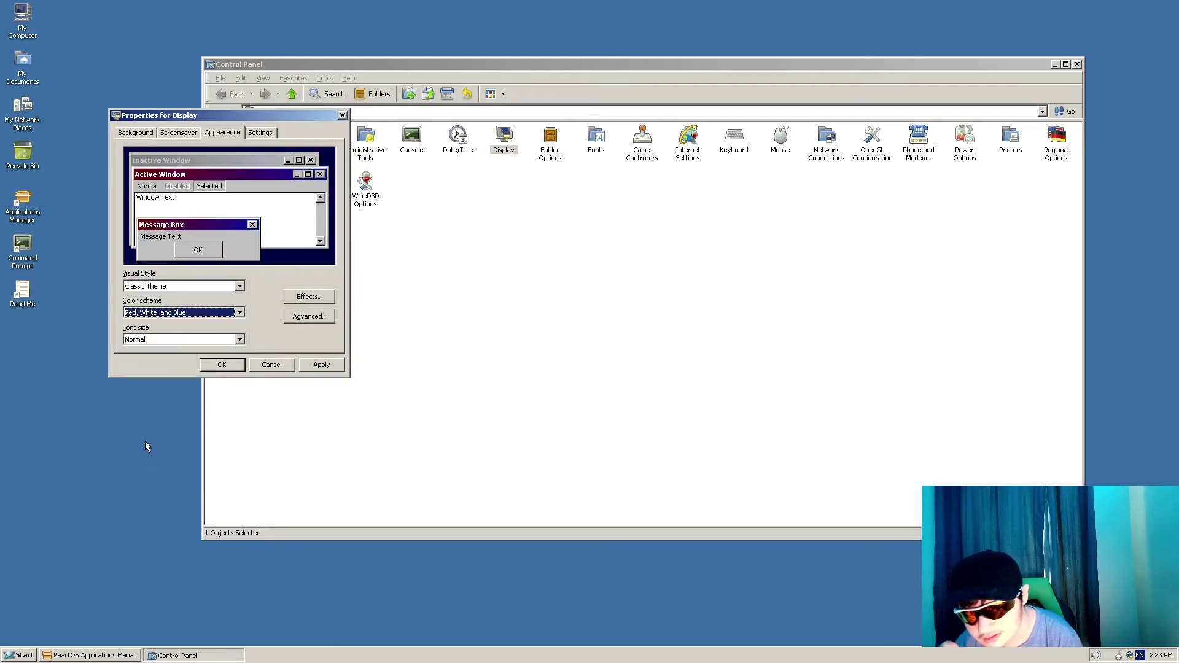
click(319, 364)
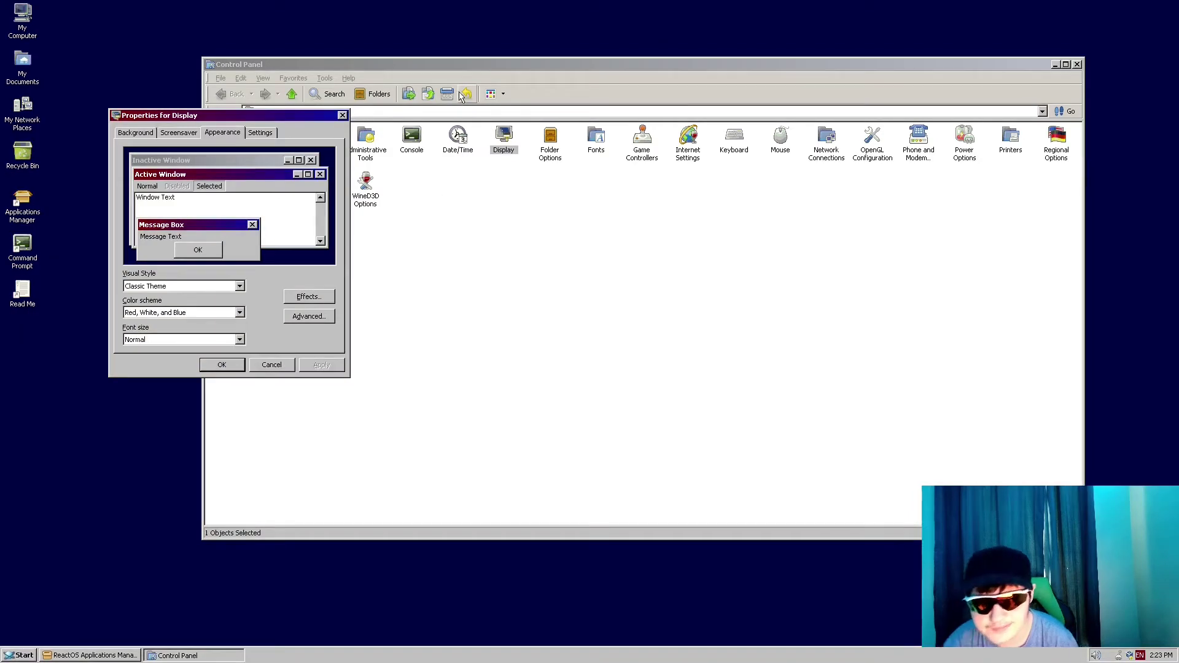
click(485, 64)
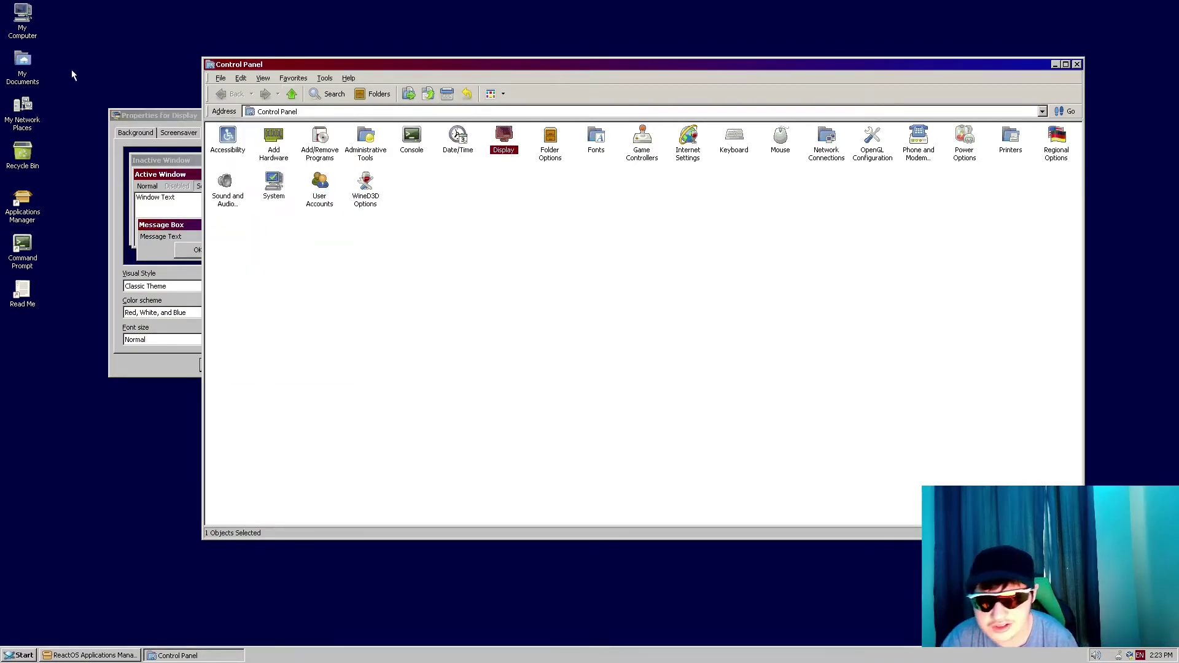
click(135, 114)
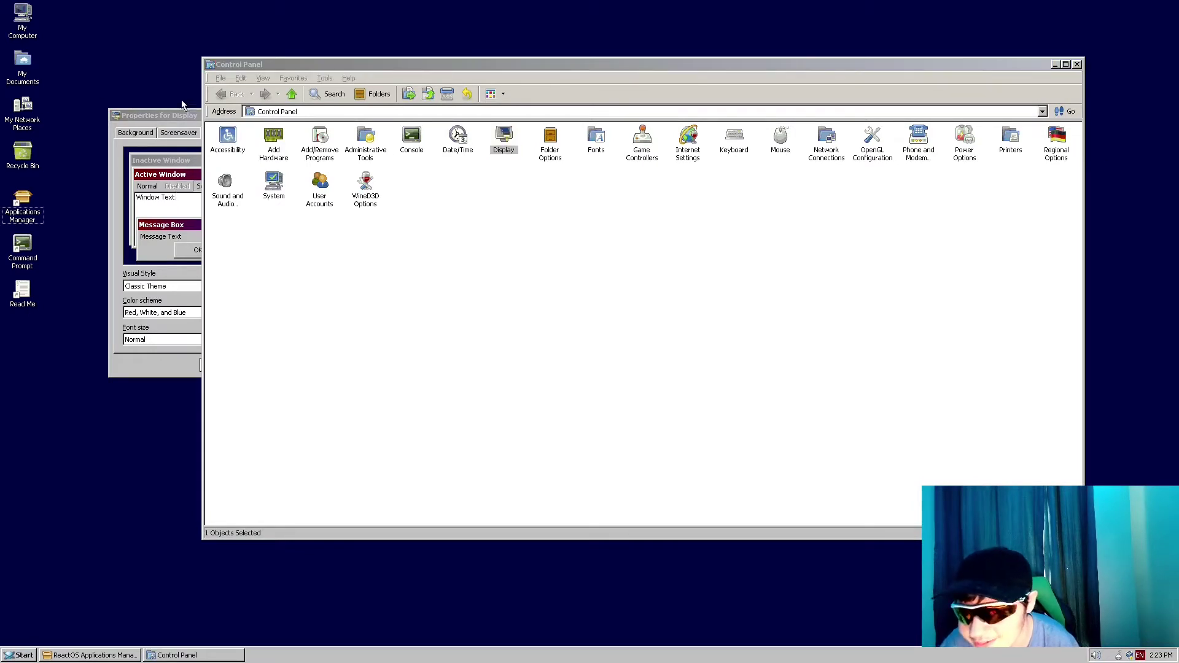
Bring the Display properties back to the Appearance settings and apply the Teal color scheme.
click(154, 133)
click(197, 132)
click(214, 133)
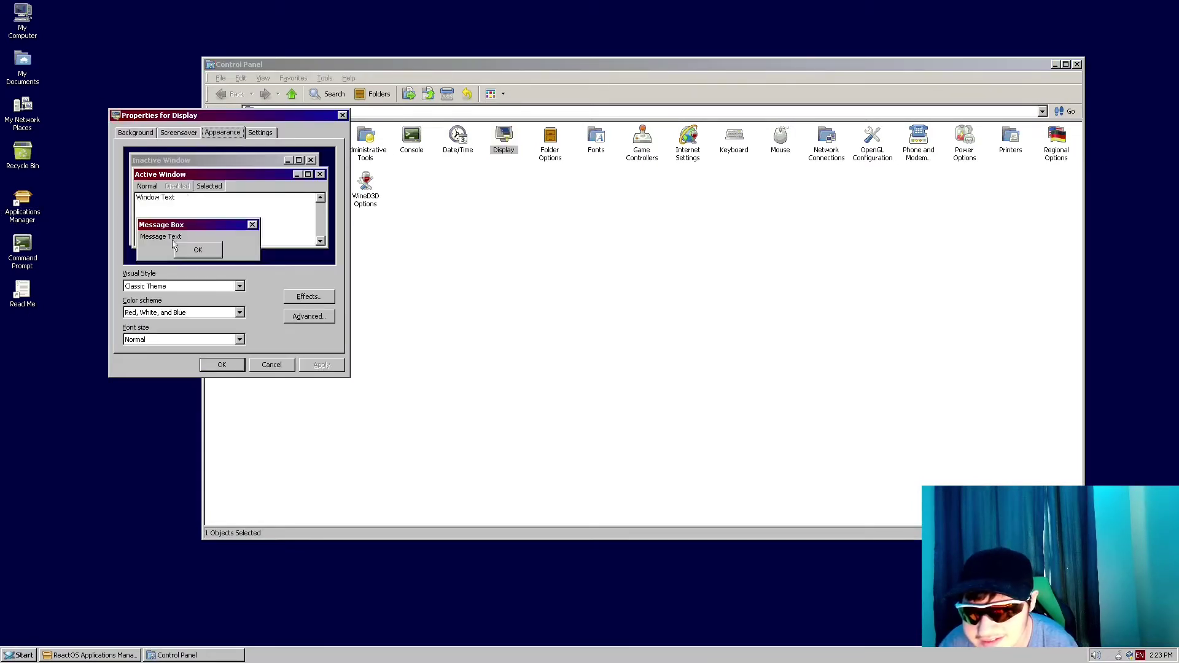
click(174, 315)
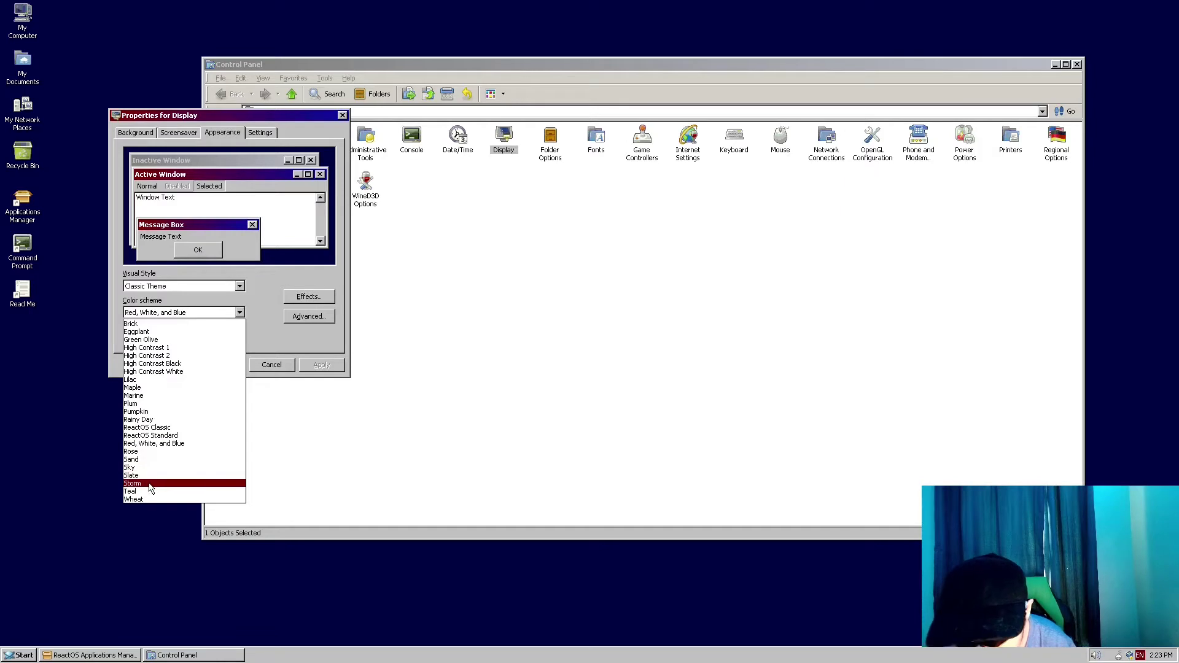
click(132, 491)
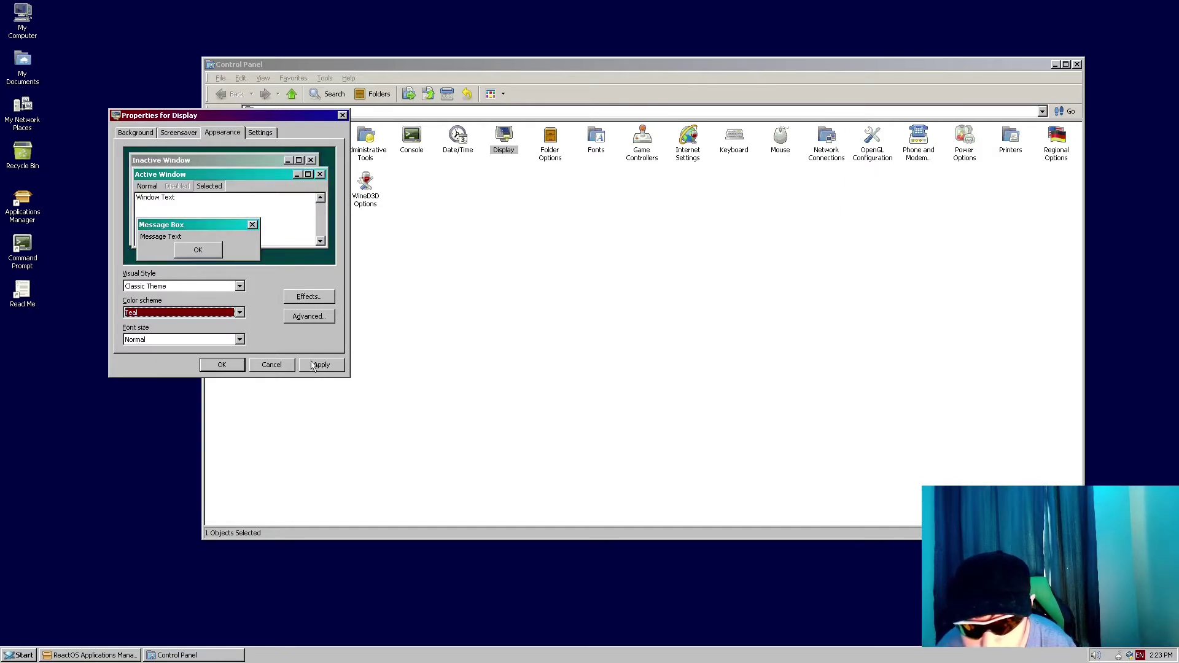
click(313, 366)
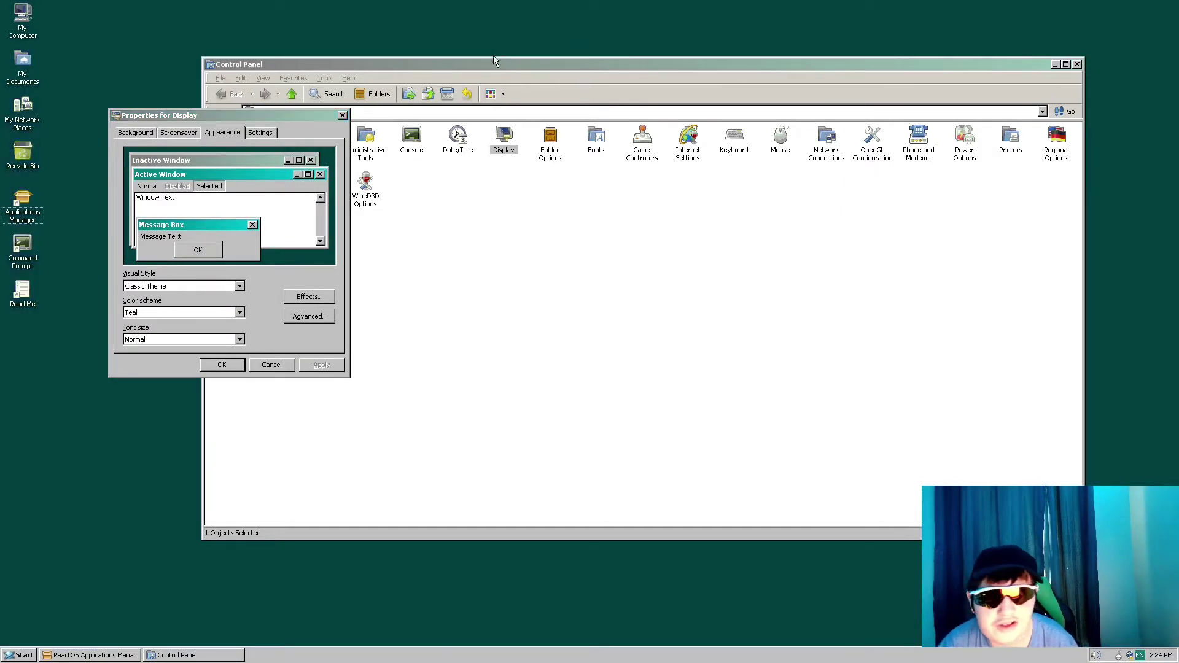
Move the Control Panel window away from the Display properties and make the Display properties active again.
click(461, 73)
drag(462, 75, 598, 20)
click(170, 121)
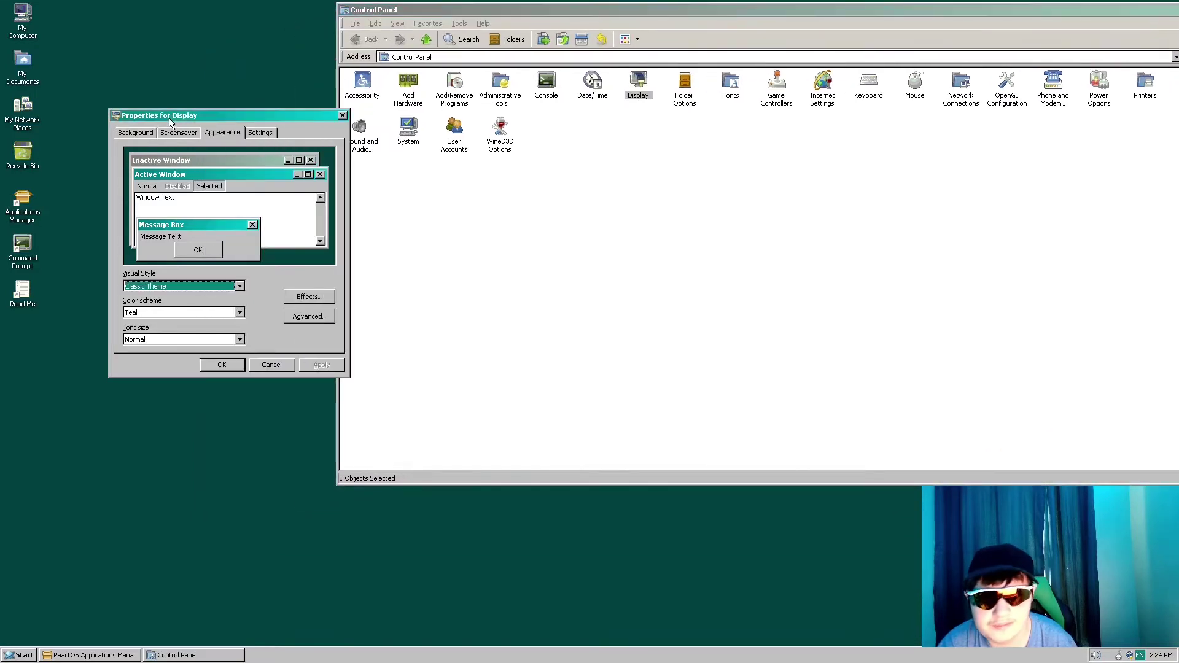
Run the OpenOffice 4.1.10 Setup with its default destination folder for the installation files.
click(167, 311)
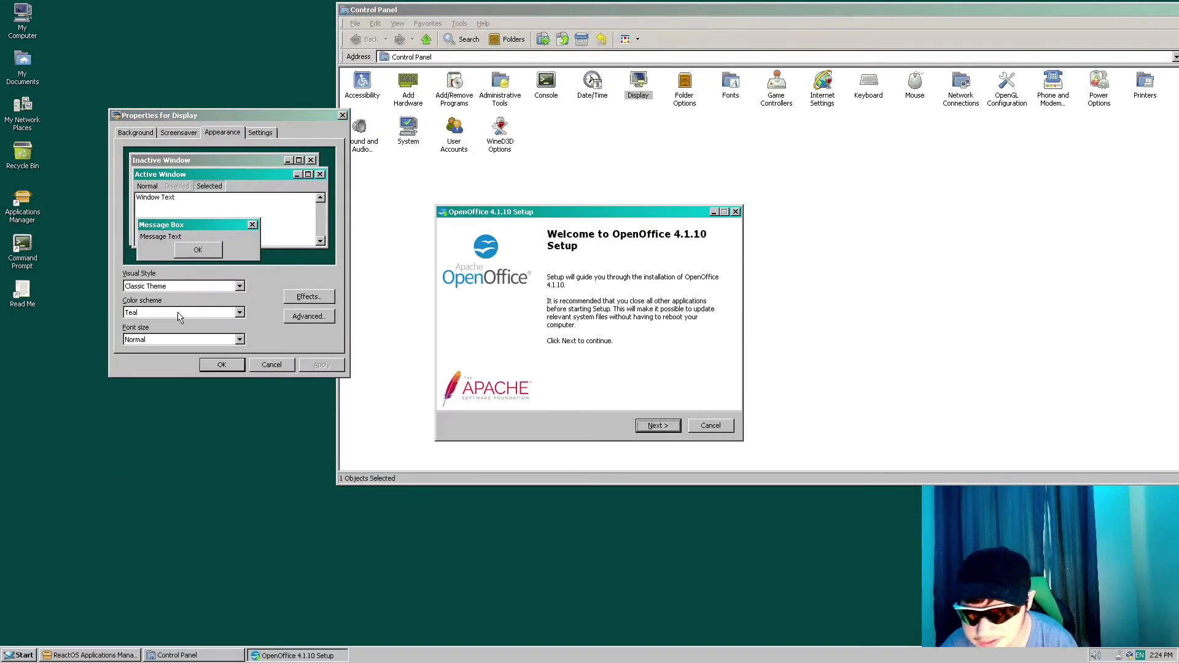
click(658, 425)
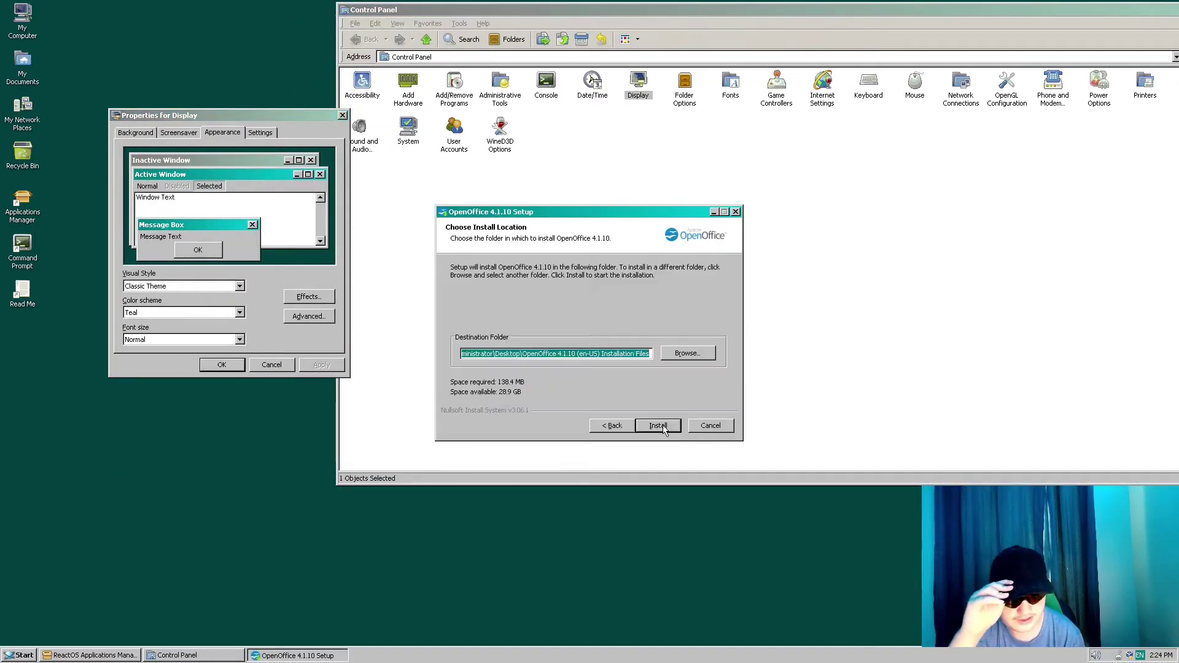
click(657, 425)
Try the Green Olive and Maple color schemes in the Display properties, and choose High Contrast 1.
click(255, 332)
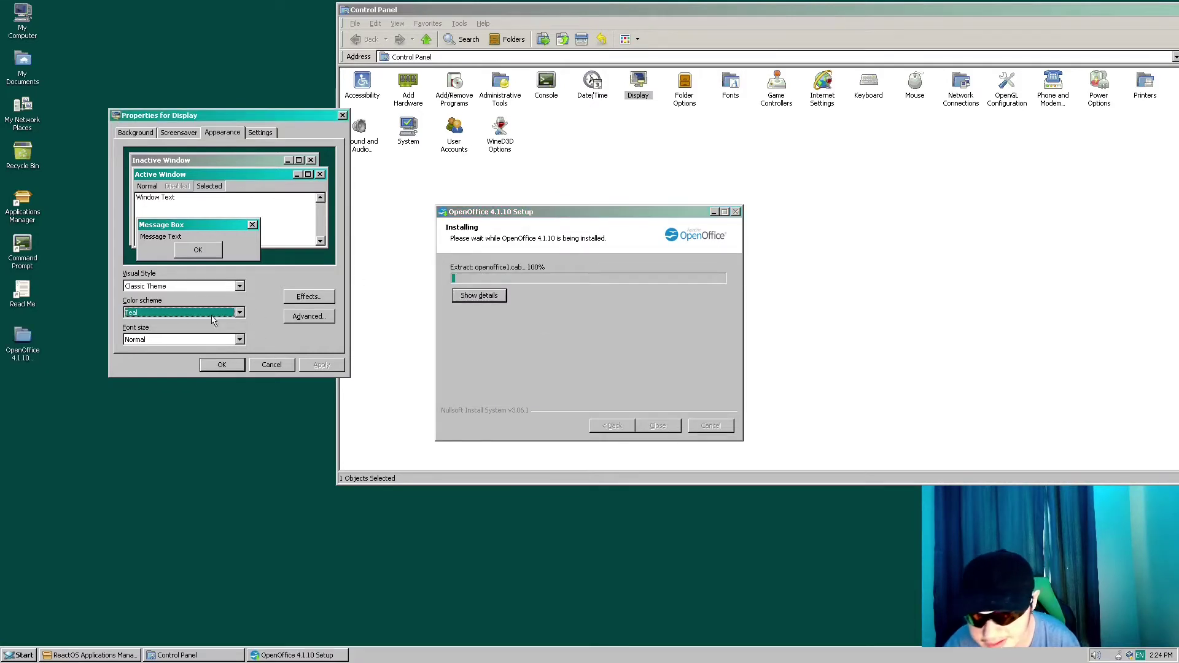
click(215, 314)
click(187, 341)
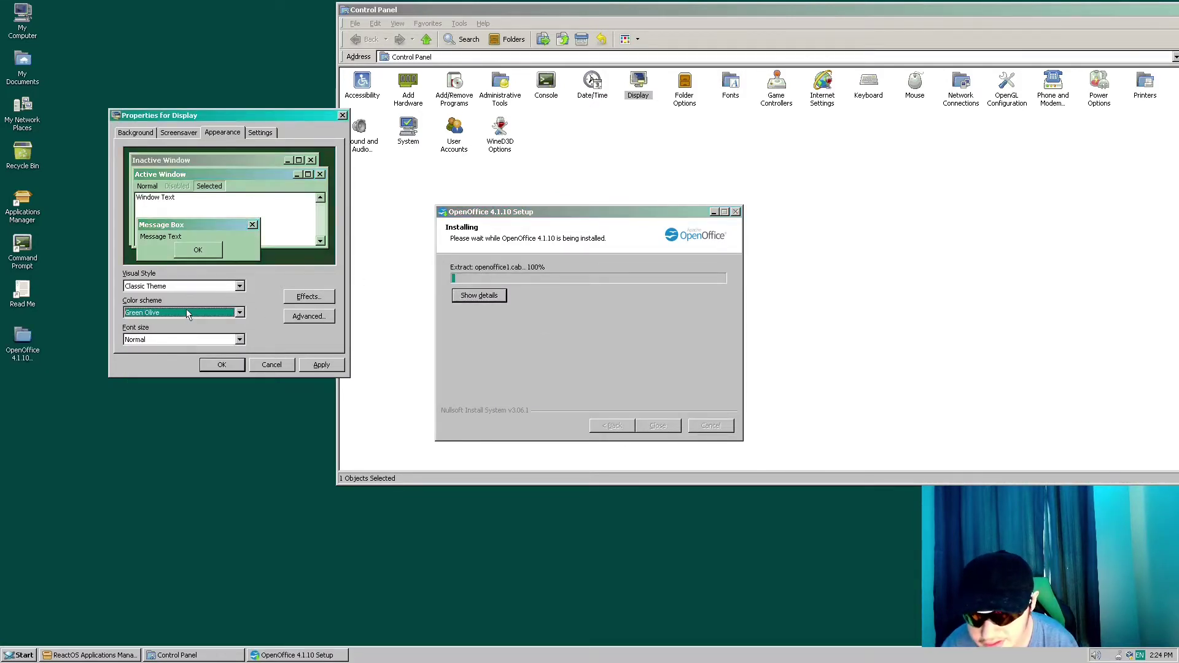
click(187, 314)
click(164, 352)
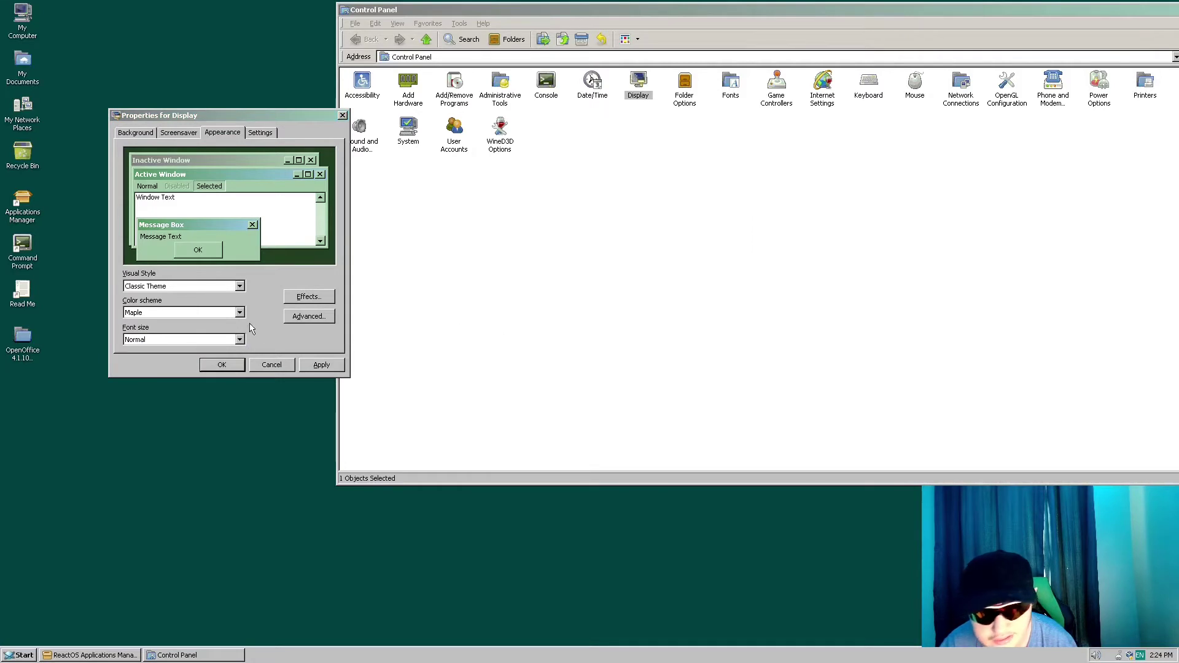
click(205, 314)
click(209, 348)
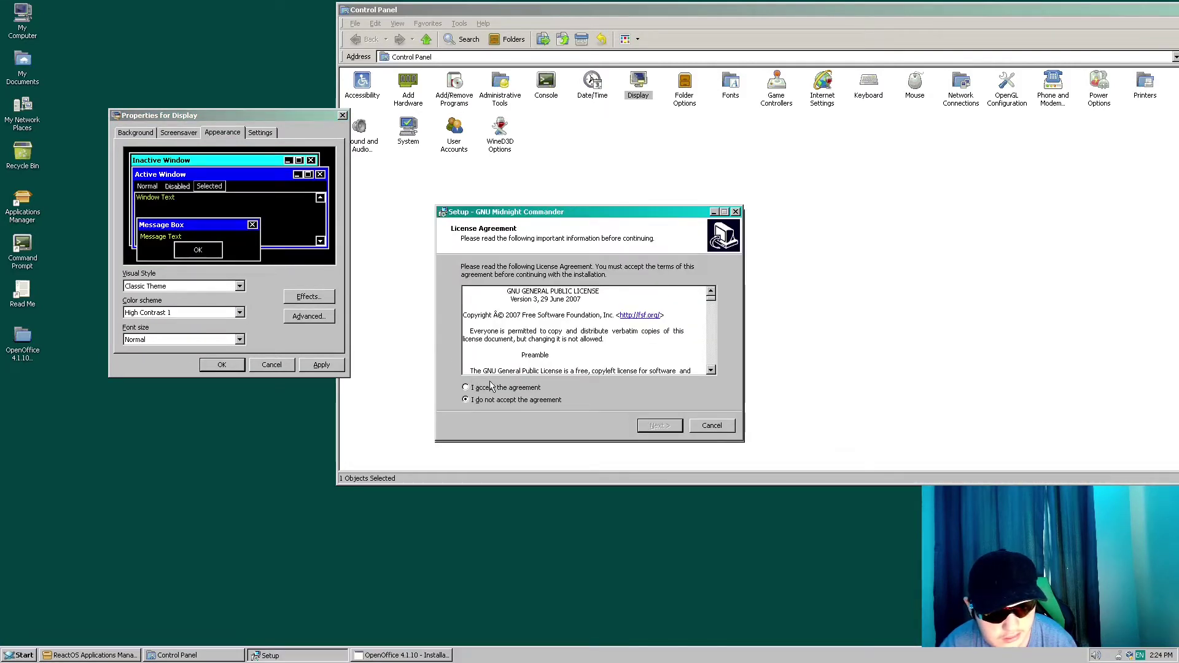
Accept the GNU Midnight Commander license agreement and start its installation with the default options and the Midnight Commander Start Menu folder.
click(491, 387)
click(657, 425)
click(656, 427)
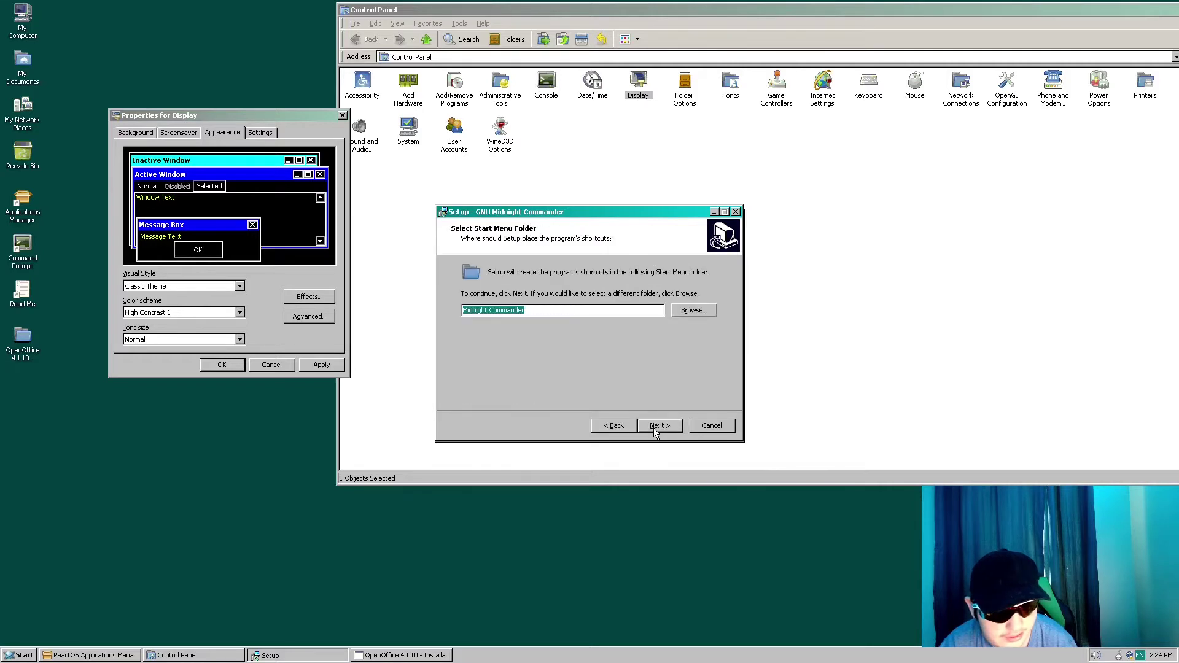
click(654, 428)
click(655, 428)
click(655, 428)
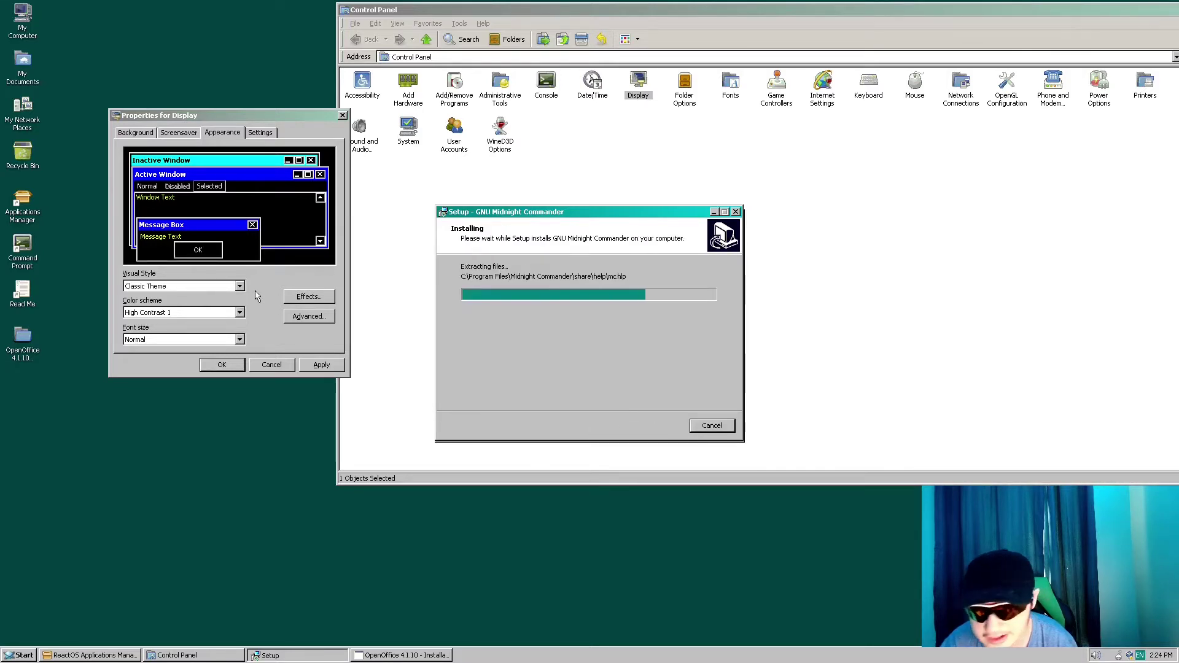
Finish the GNU Midnight Commander setup, launch the program and move its window clear of the Display properties.
click(659, 425)
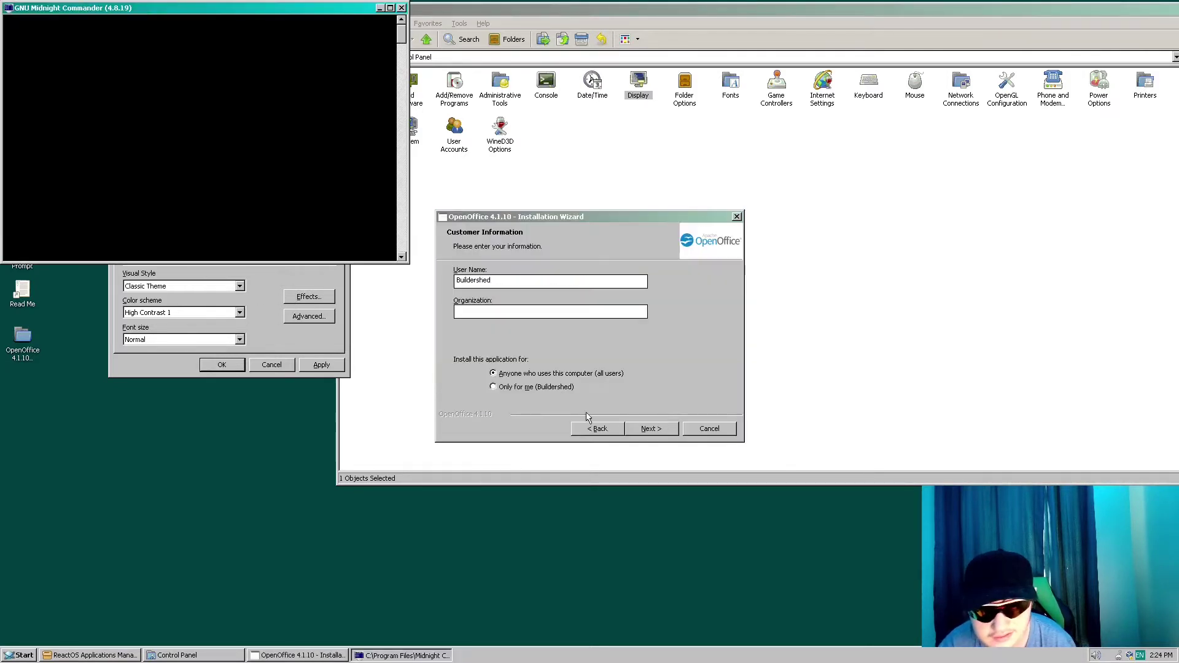
drag(198, 13, 547, 131)
Browse the folders in Midnight Commander's first file panel and mark the plugin folder.
click(395, 191)
click(387, 180)
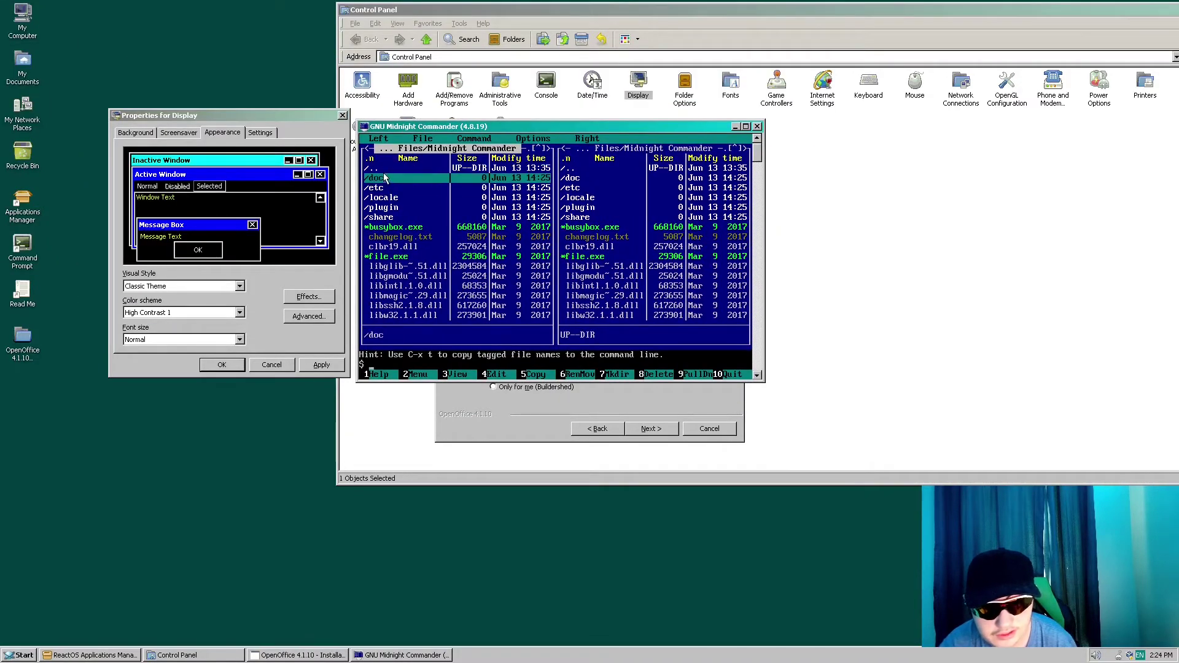
click(384, 170)
click(395, 218)
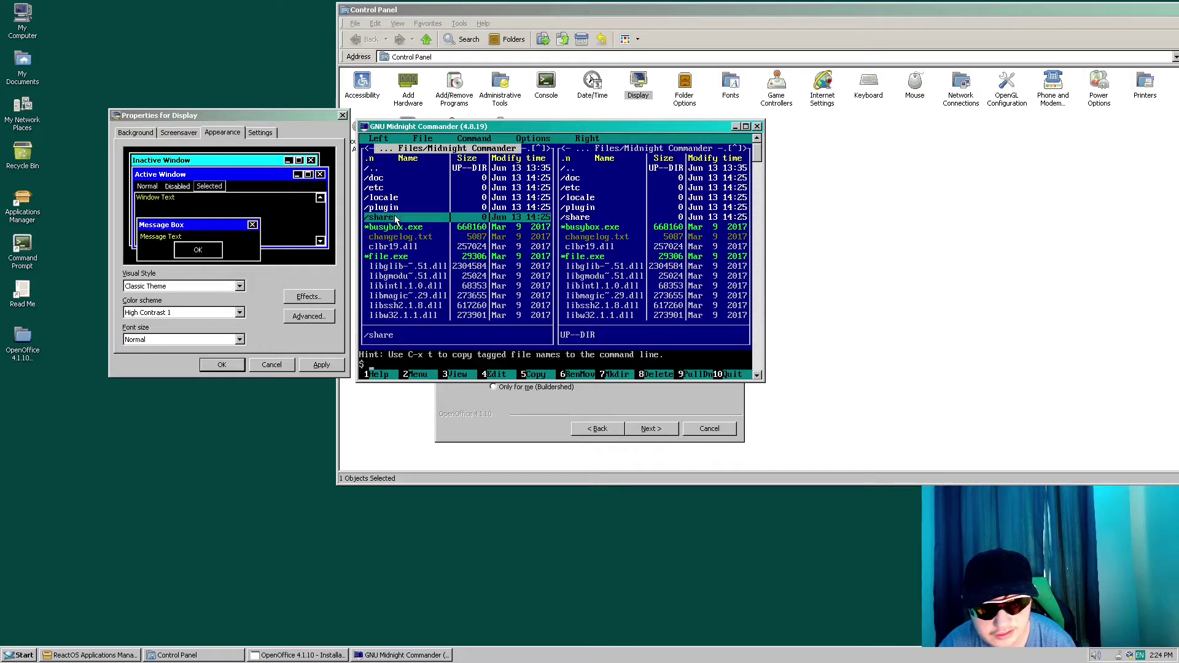
click(397, 208)
click(400, 197)
click(407, 188)
scroll(433, 227, down, 3)
scroll(435, 228, up, 3)
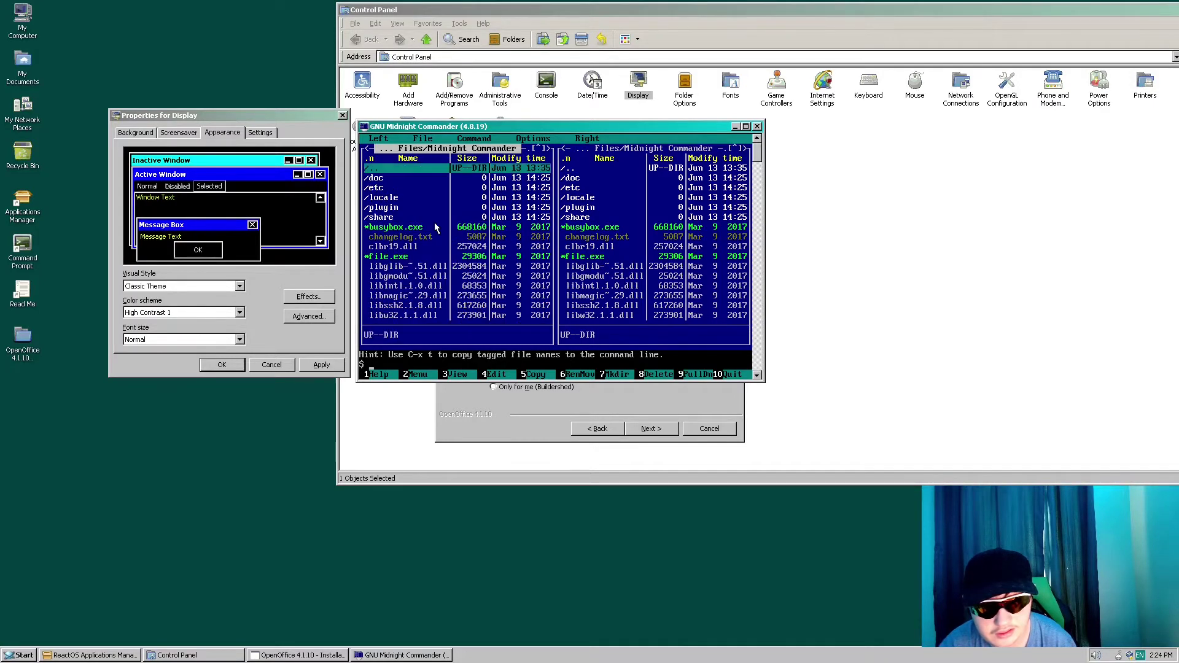
scroll(435, 227, down, 3)
scroll(435, 227, up, 3)
click(441, 211)
right_click(441, 211)
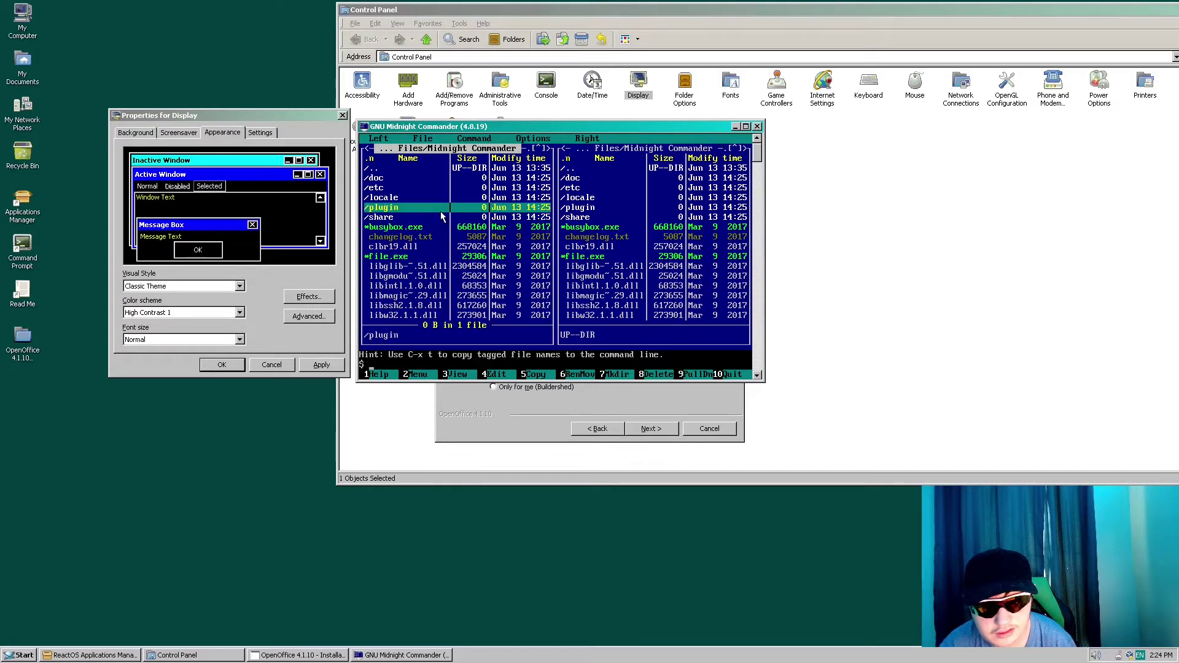
Look through Midnight Commander's file, general and option commands, and exit the program.
click(378, 139)
click(420, 139)
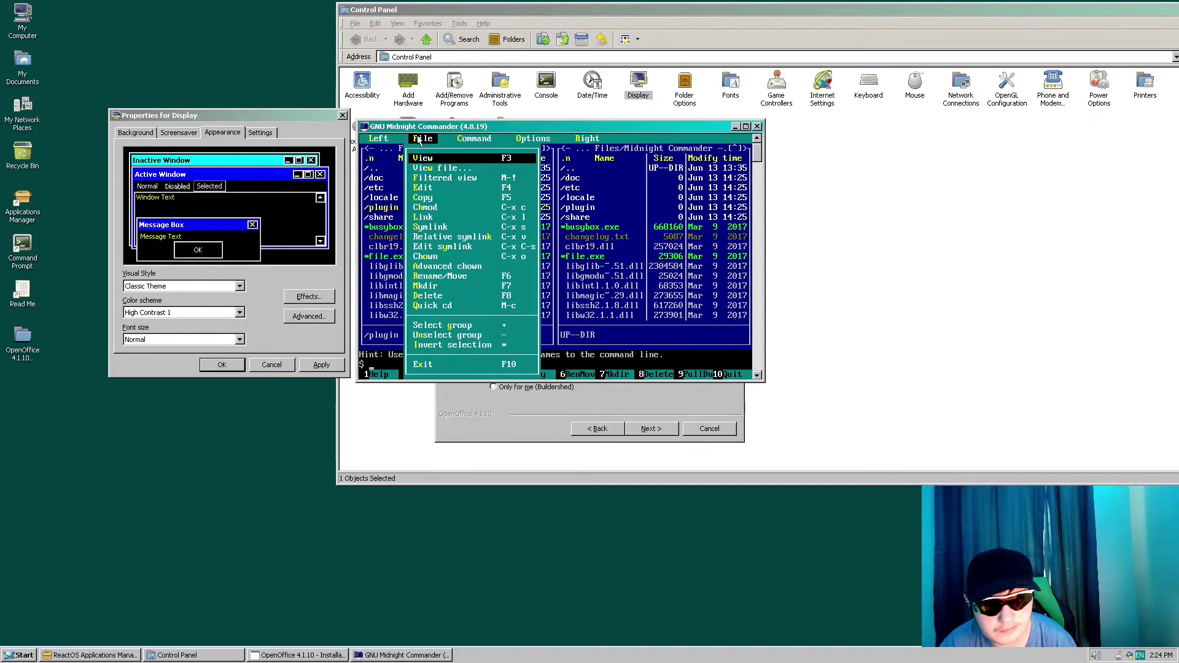
click(473, 138)
key(Right)
key(Right)
key(Escape)
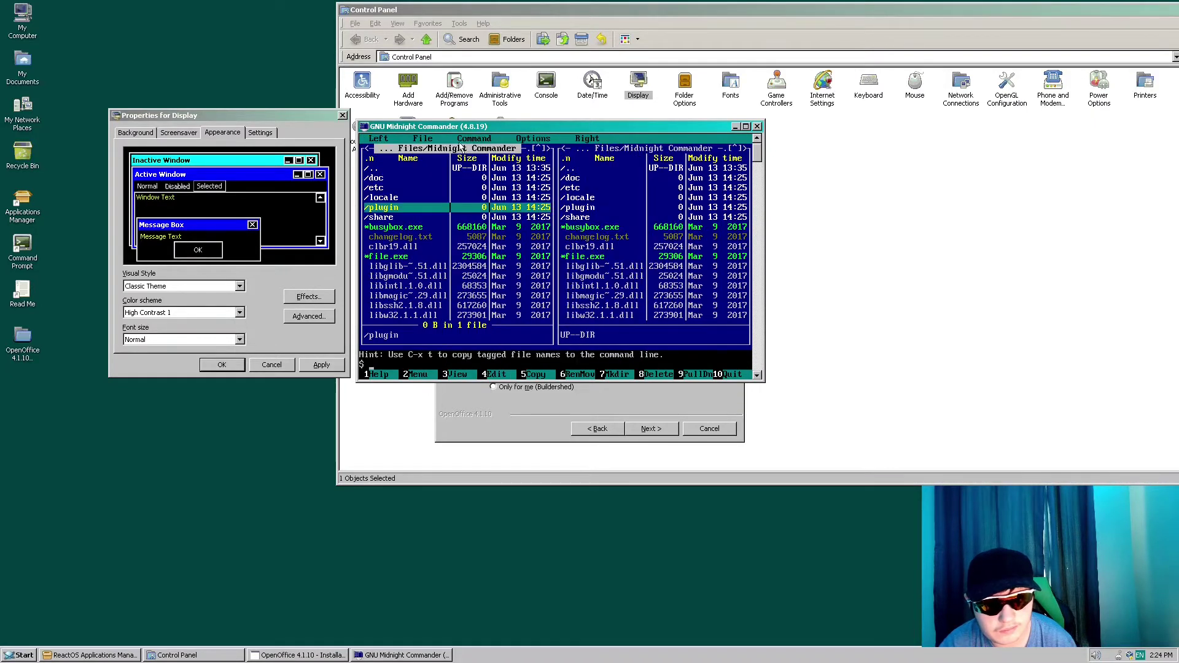
click(422, 139)
click(486, 366)
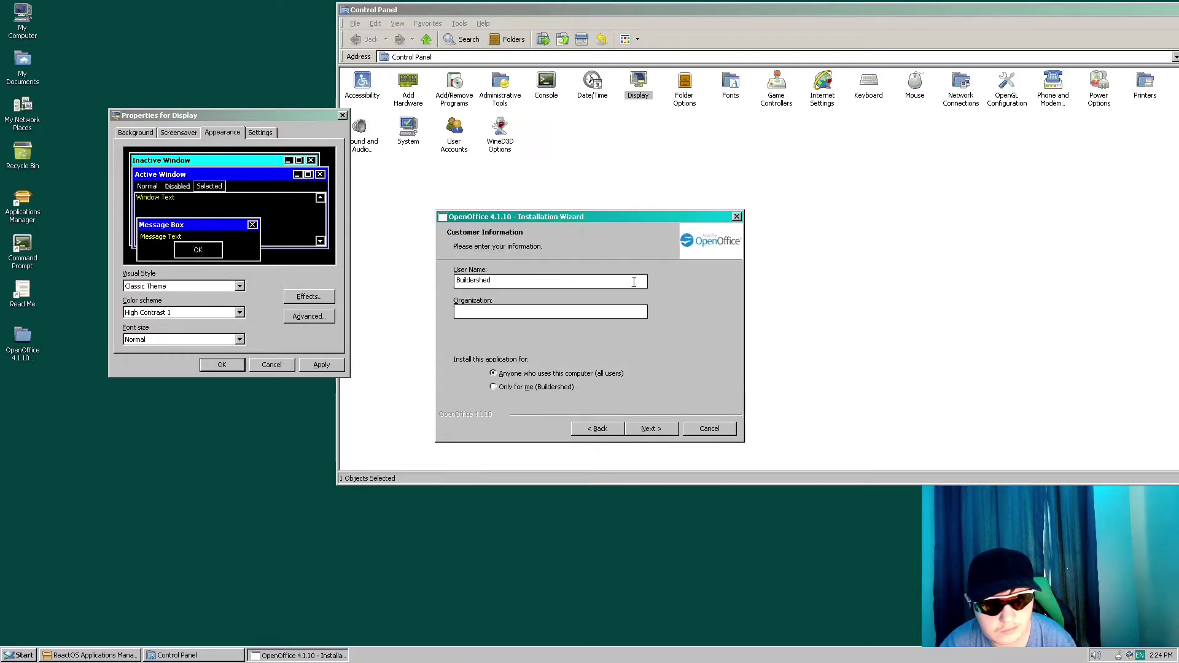
Set OpenOffice 4.1.10 to install only for the current user and start the installation with a desktop start link.
click(666, 432)
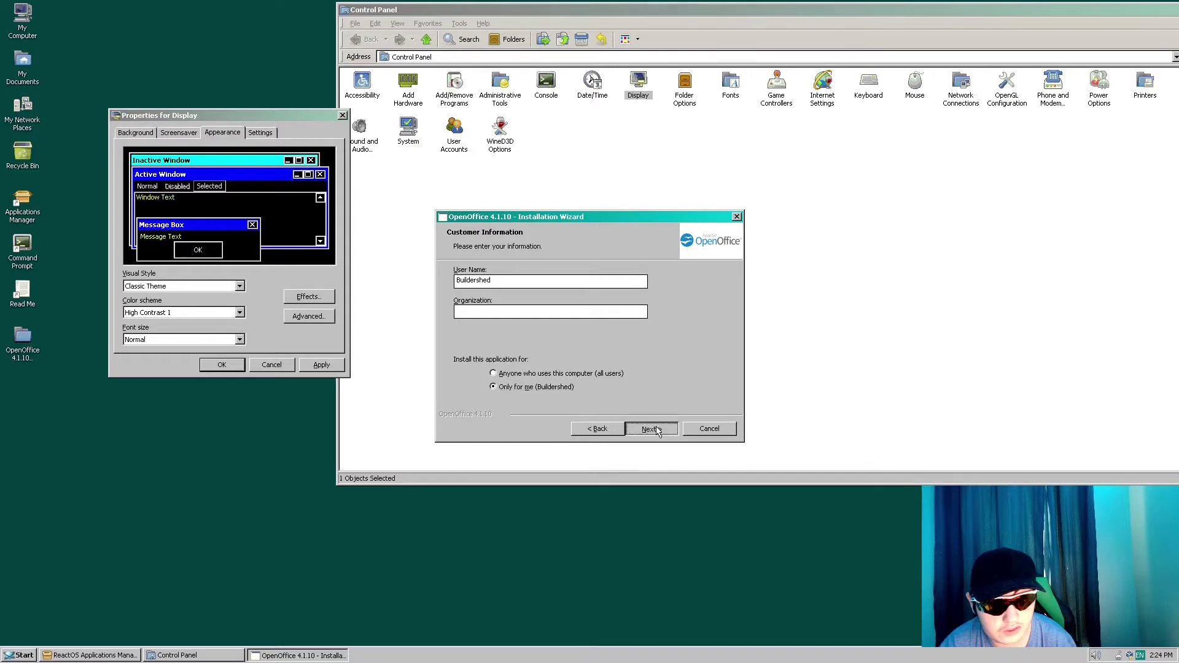
click(558, 373)
click(648, 426)
click(638, 429)
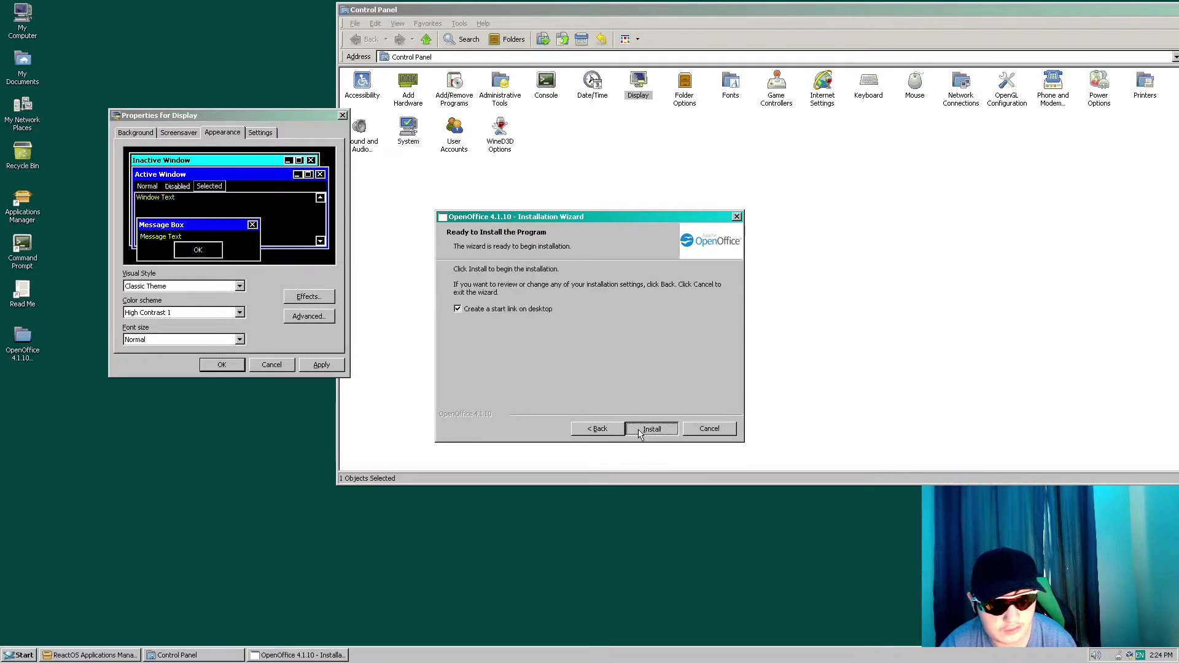
click(640, 429)
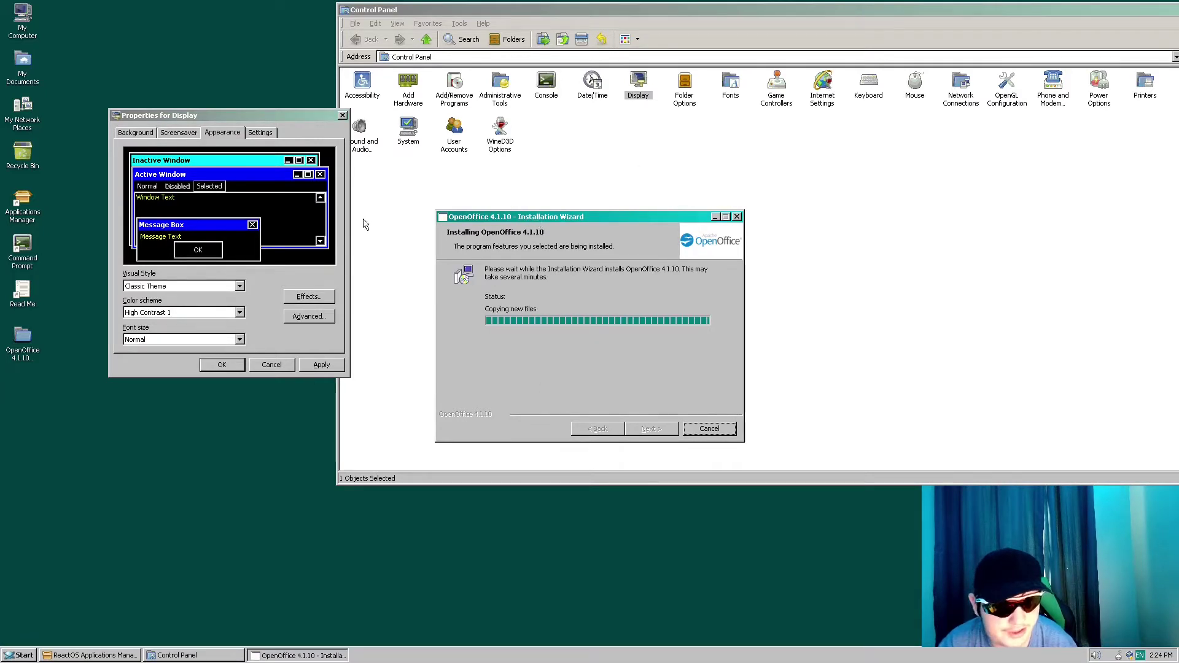
Try the High Contrast White color scheme in the Display properties, and apply ReactOS Classic.
click(239, 313)
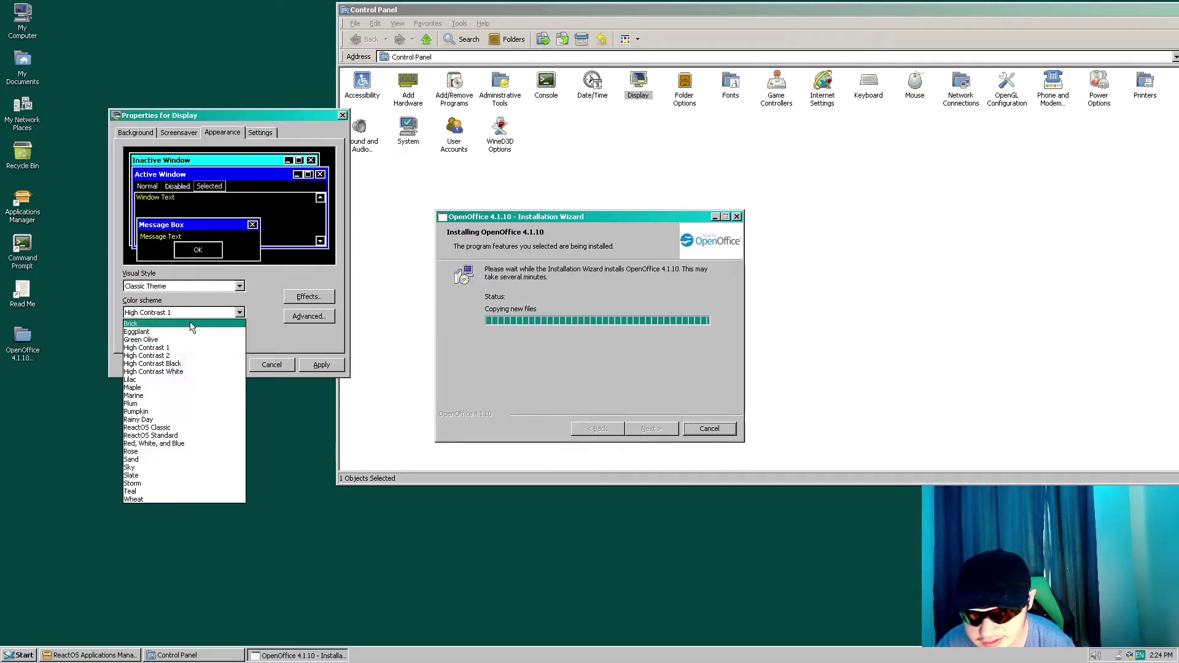
click(172, 371)
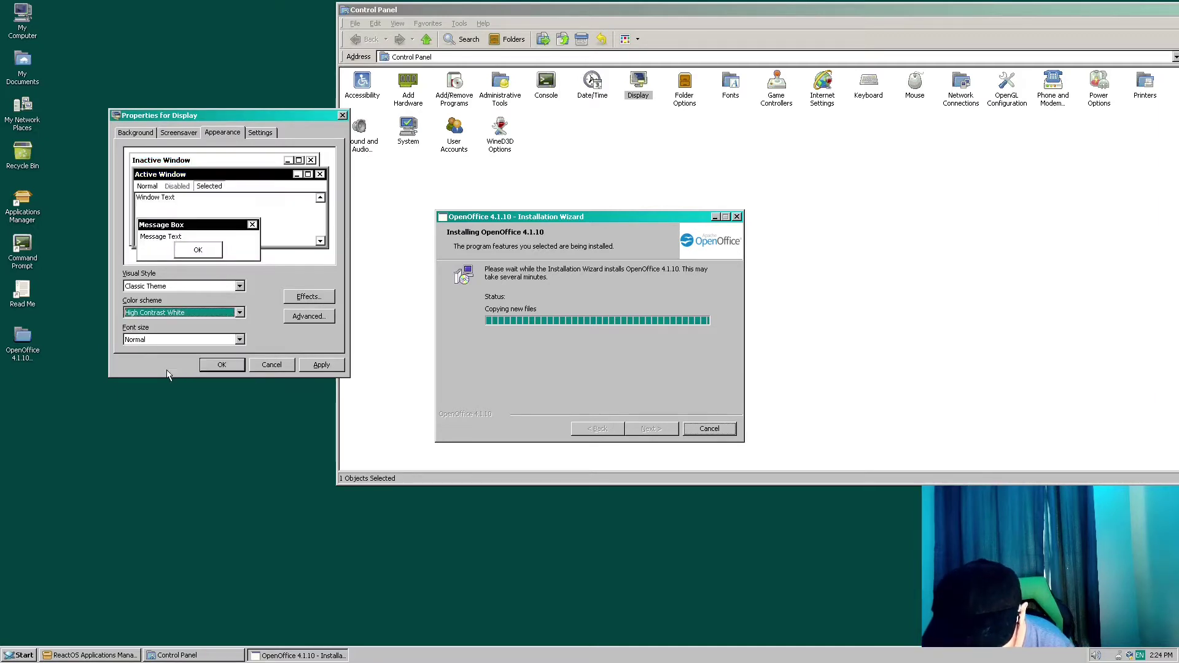
click(177, 312)
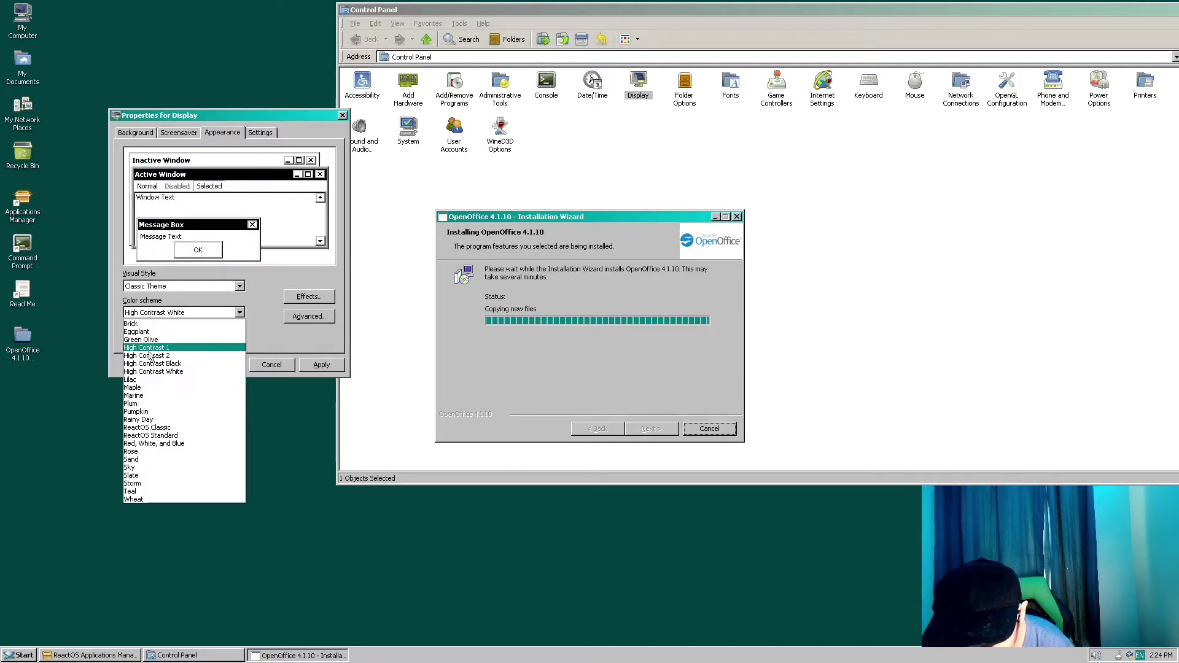
click(158, 428)
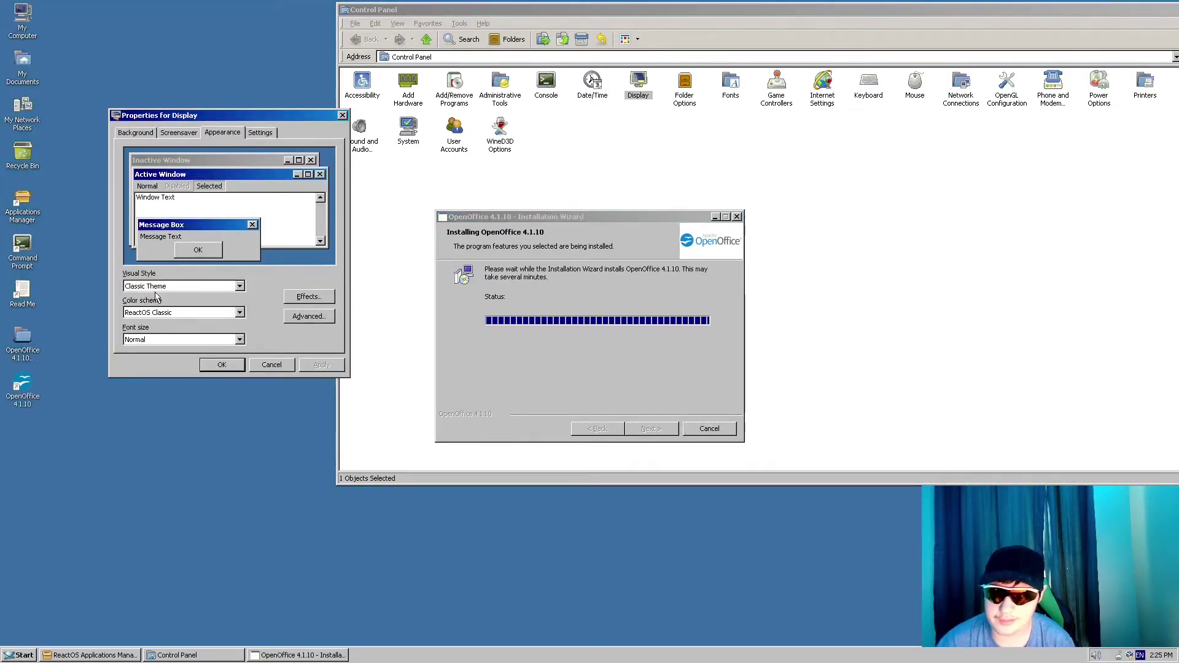
Finish the OpenOffice installation, and check the contents of the desktop folder with its installation files before closing it.
click(652, 428)
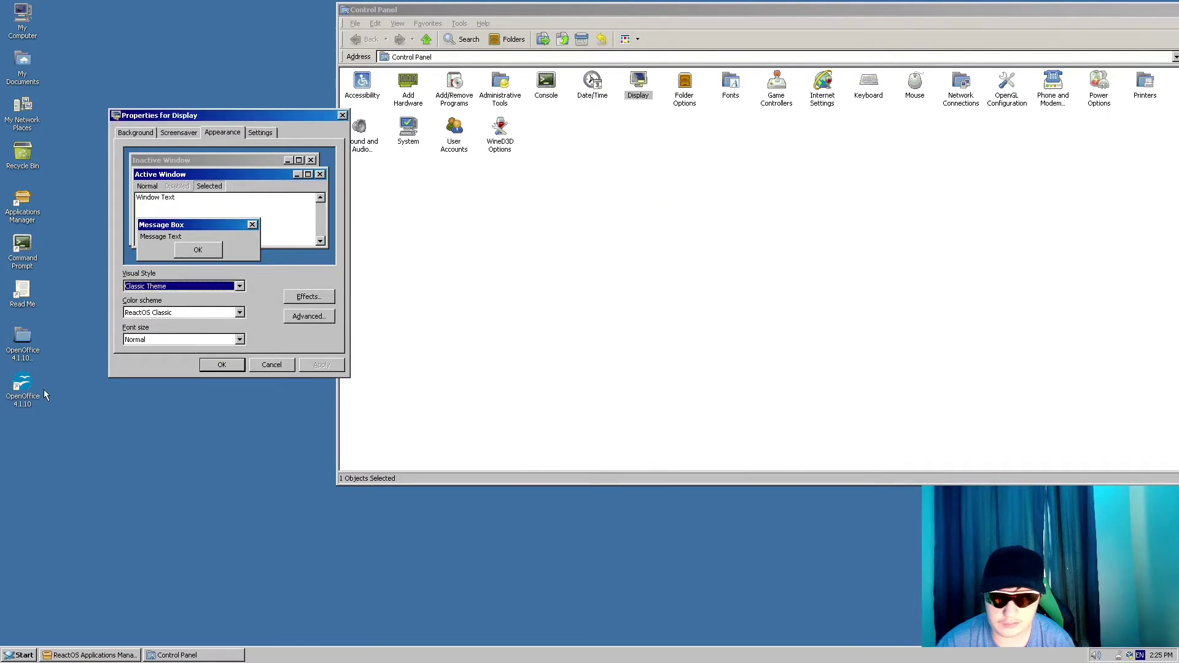
double_click(22, 339)
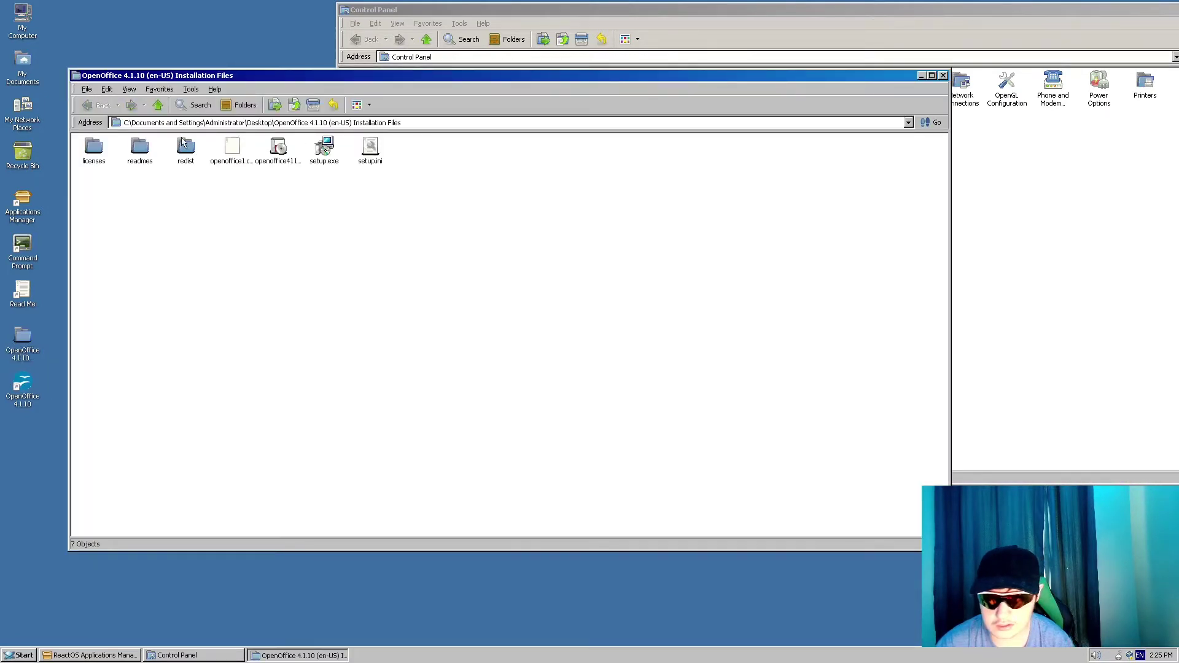
click(16, 342)
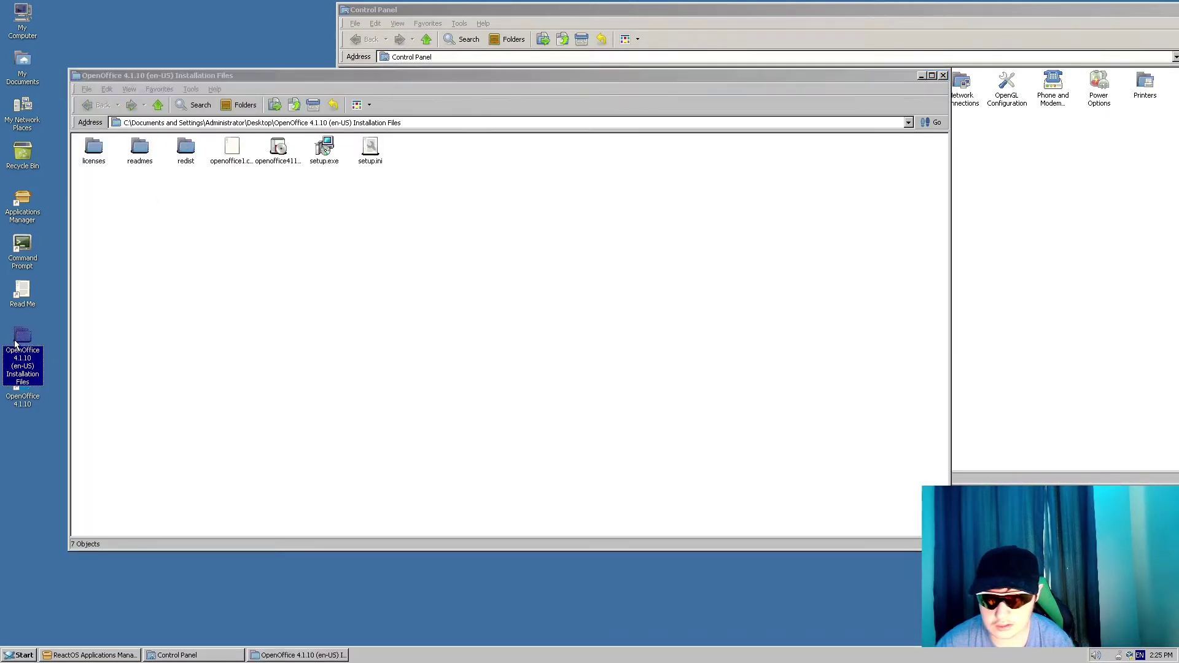
click(197, 260)
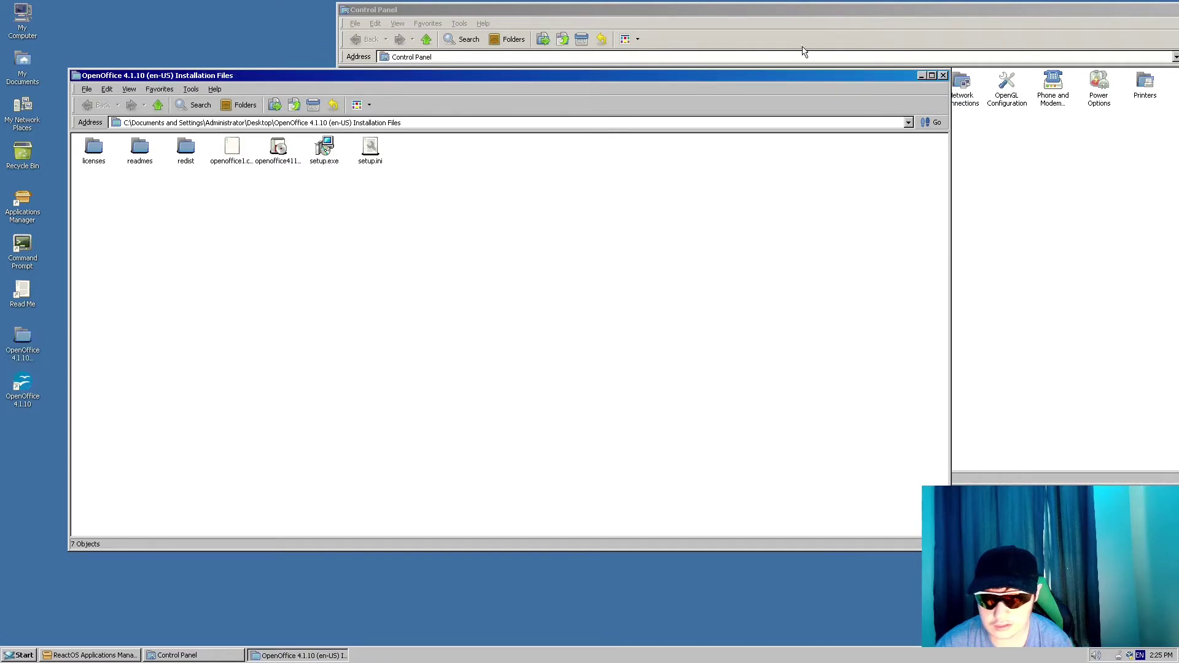
click(942, 76)
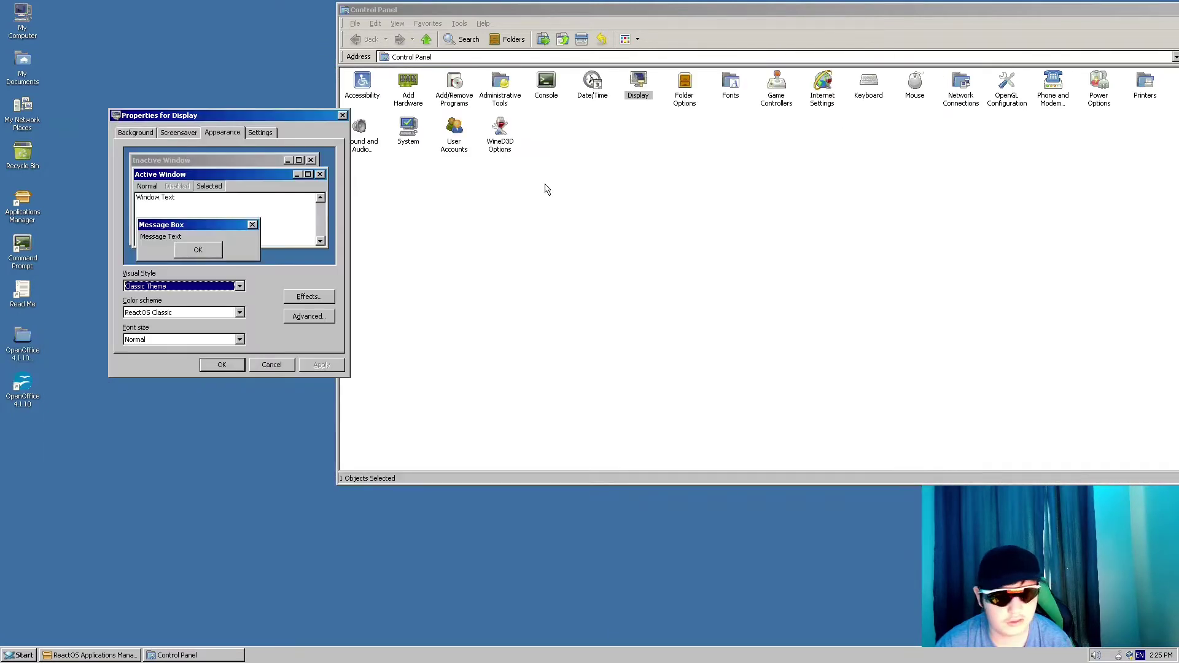
Apply the Modern visual style with the Dark color scheme.
click(202, 286)
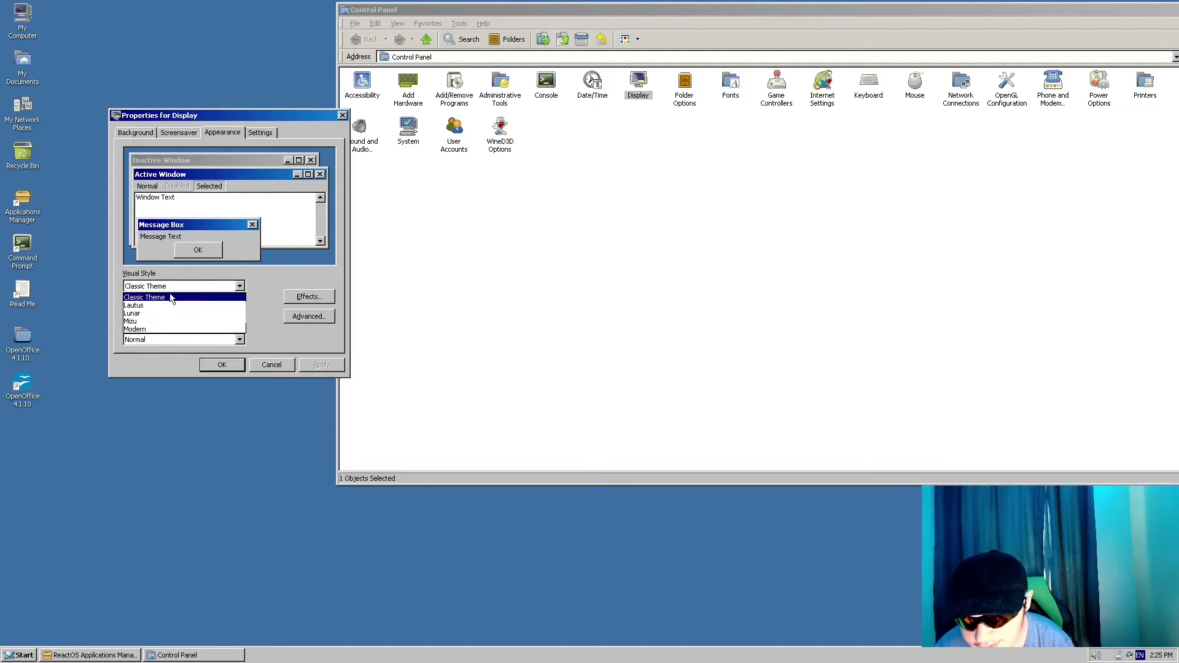
click(150, 329)
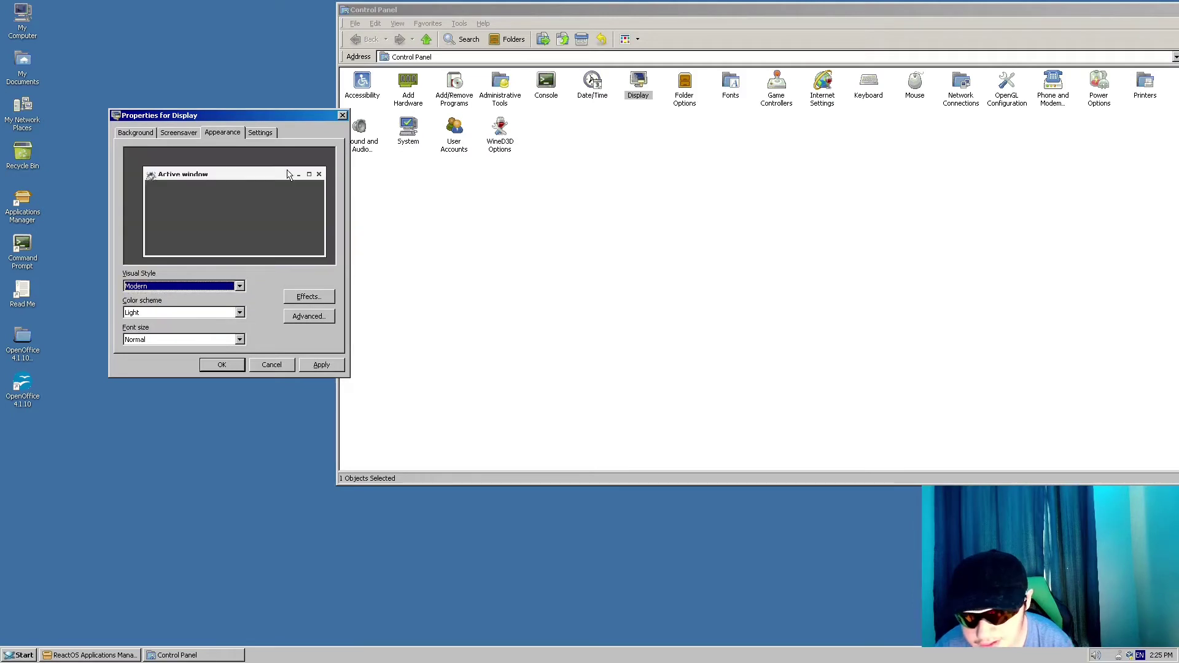
click(225, 315)
click(203, 327)
click(338, 365)
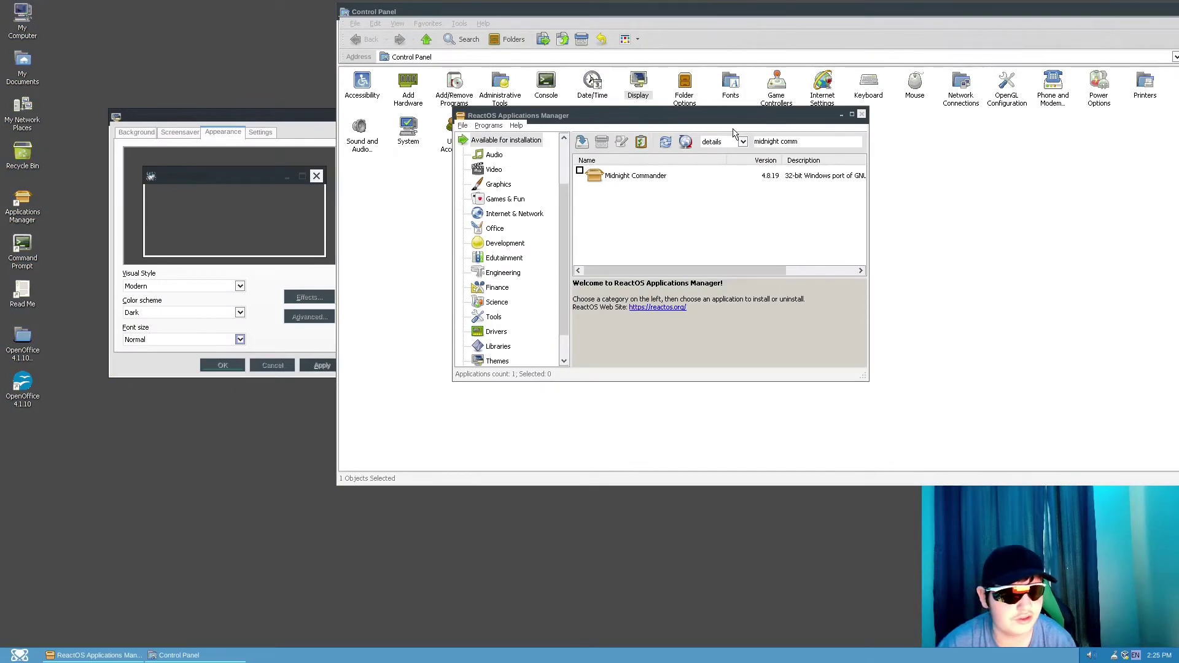
Move the Control Panel window and close it, and move the Applications Manager farther from the Display properties.
click(759, 104)
click(725, 195)
click(330, 131)
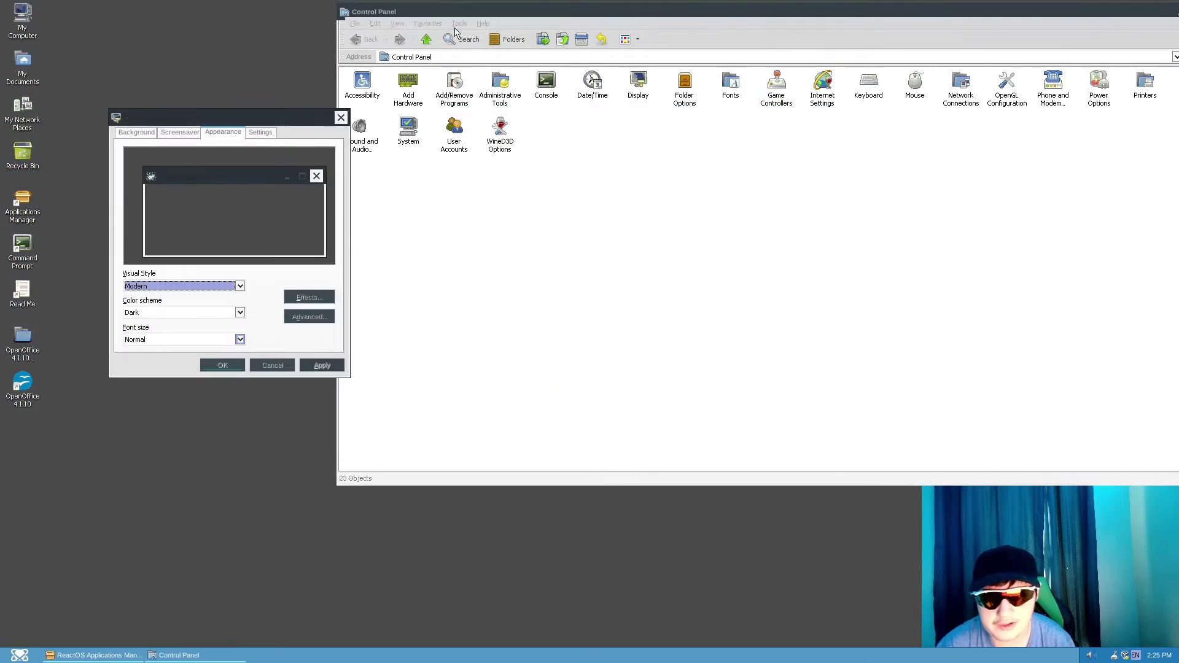
drag(499, 14, 181, 152)
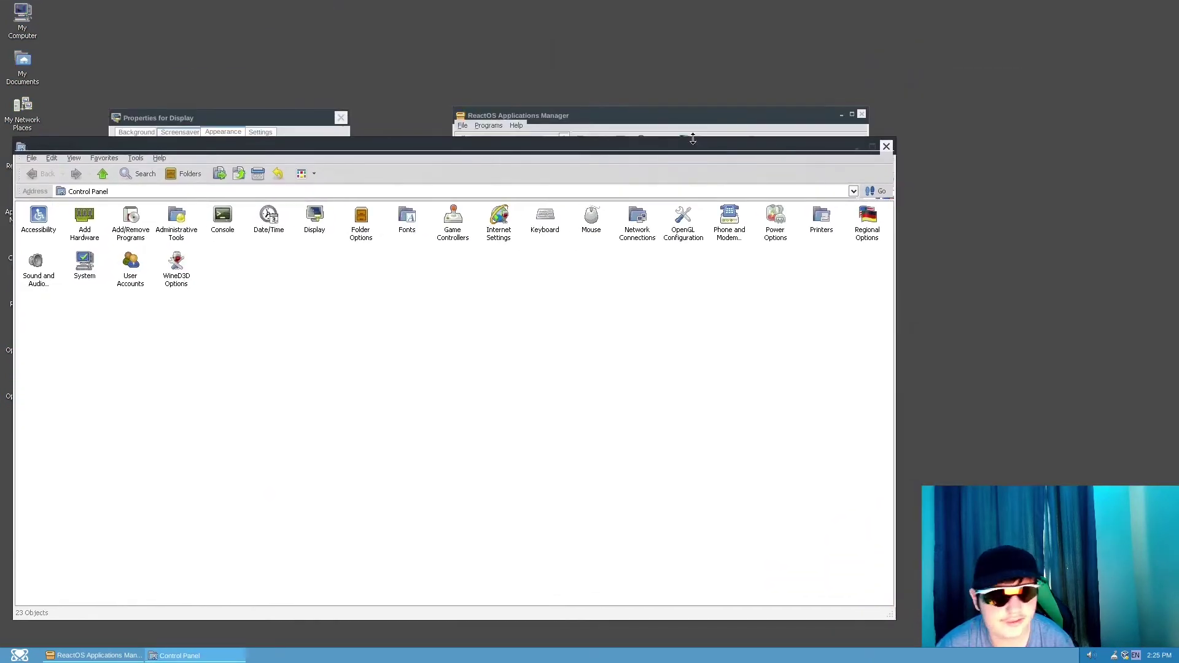
click(890, 145)
drag(780, 118, 851, 113)
click(175, 229)
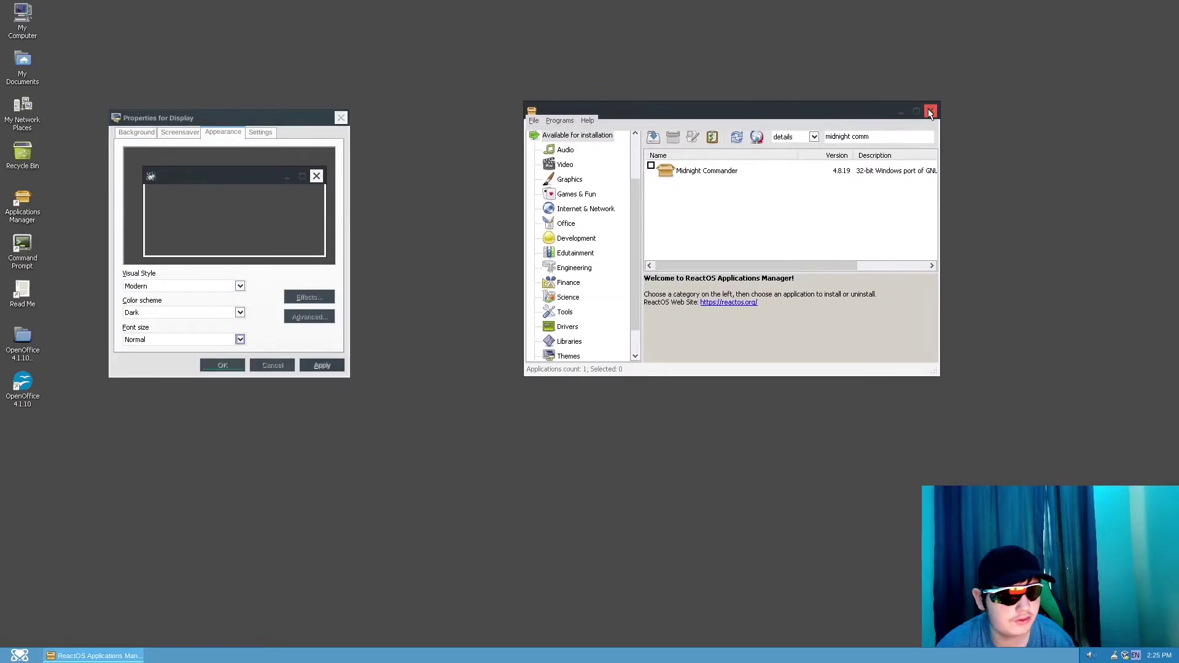
Apply the Mizu visual style with the Light color scheme.
click(239, 286)
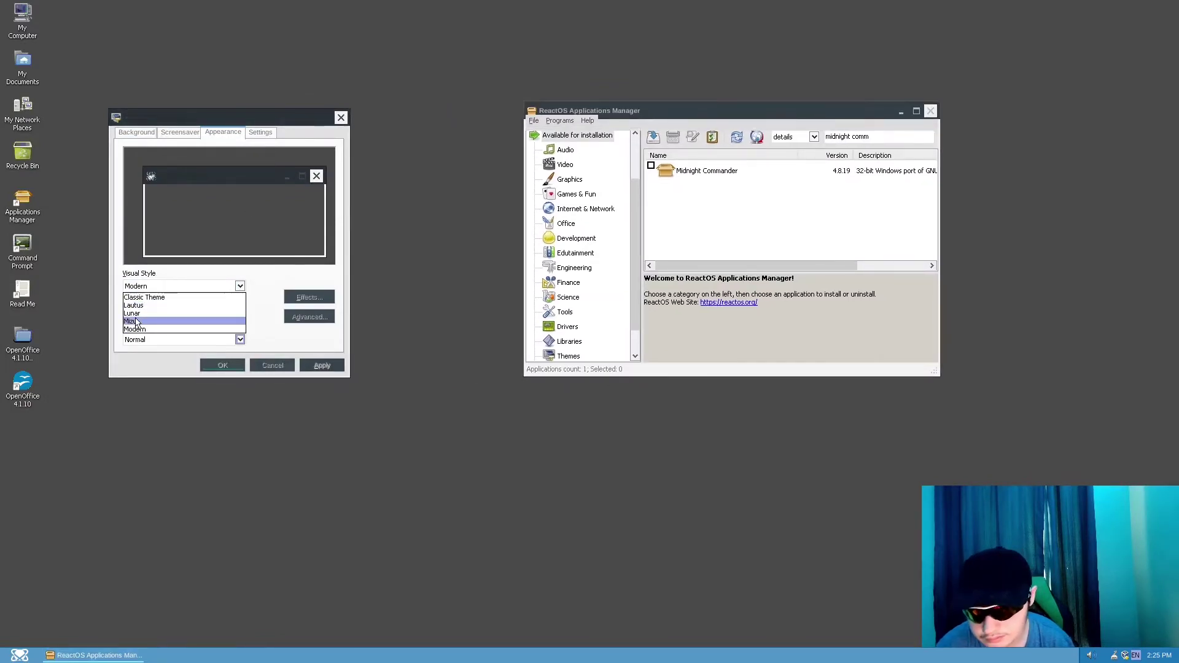
click(178, 320)
click(319, 365)
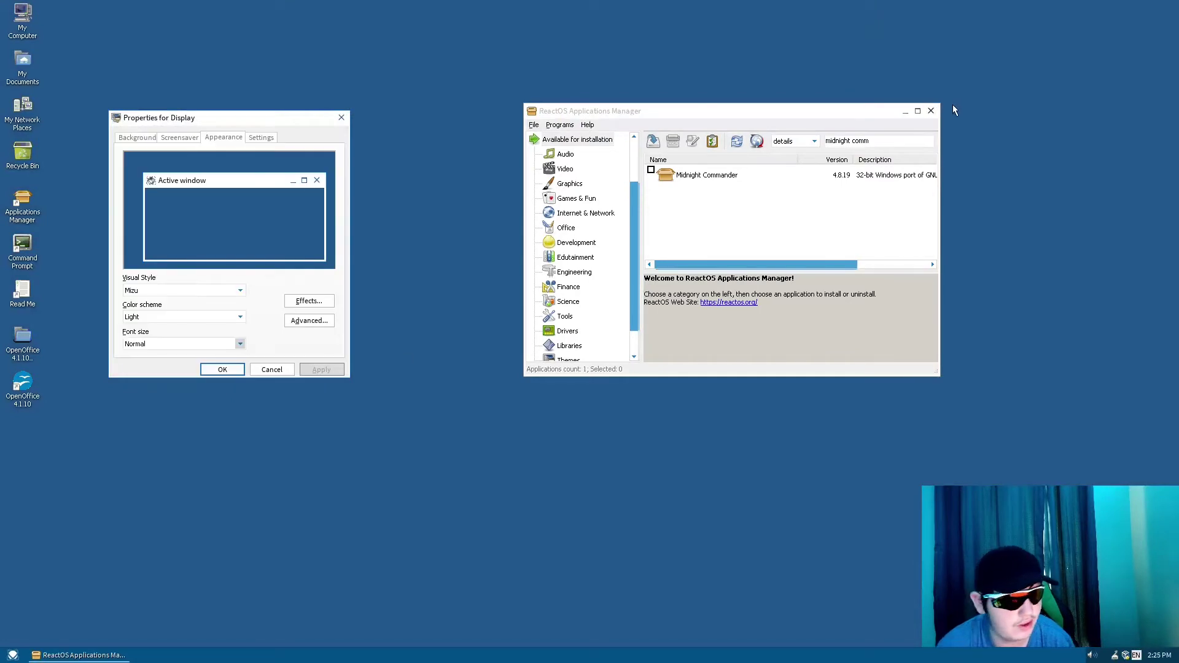
Move the Display properties window and view the Start menu in the Mizu style.
drag(299, 124, 333, 115)
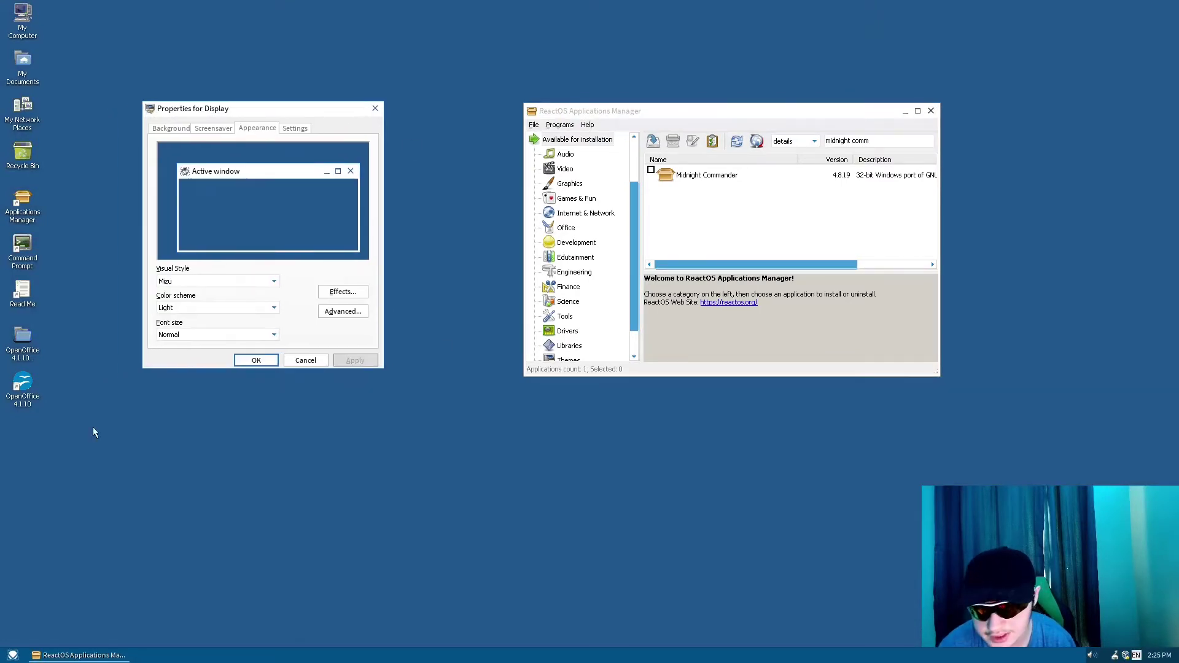
click(12, 655)
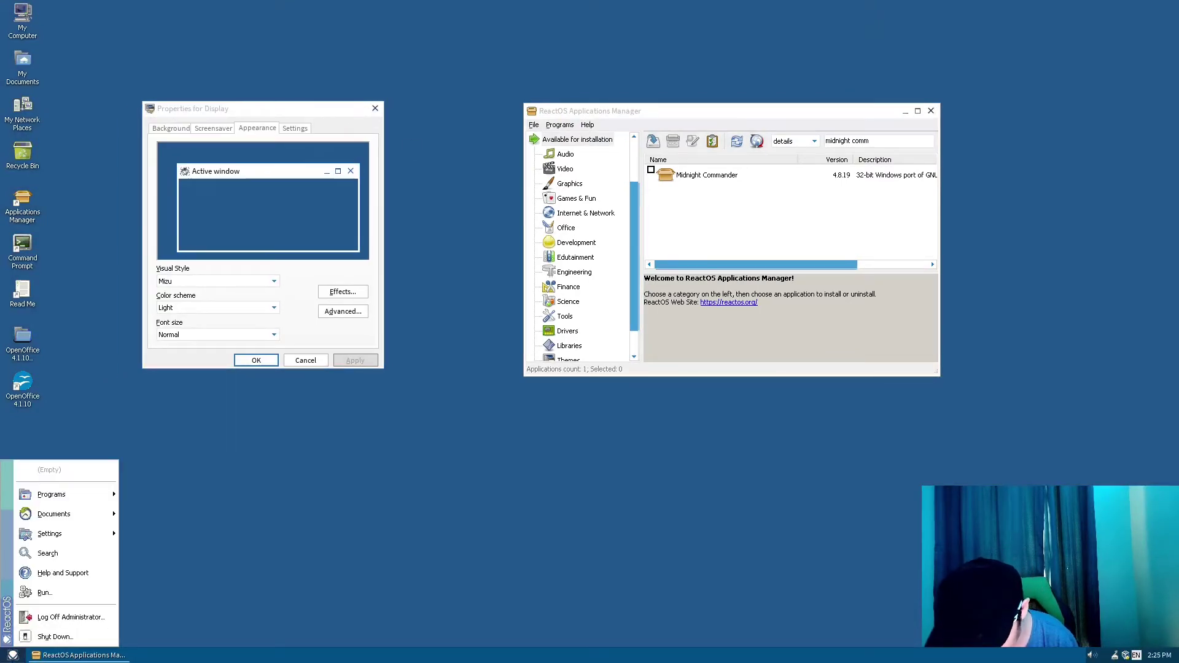
click(199, 320)
Apply the Lunar visual style with the ReactOS color scheme.
click(208, 307)
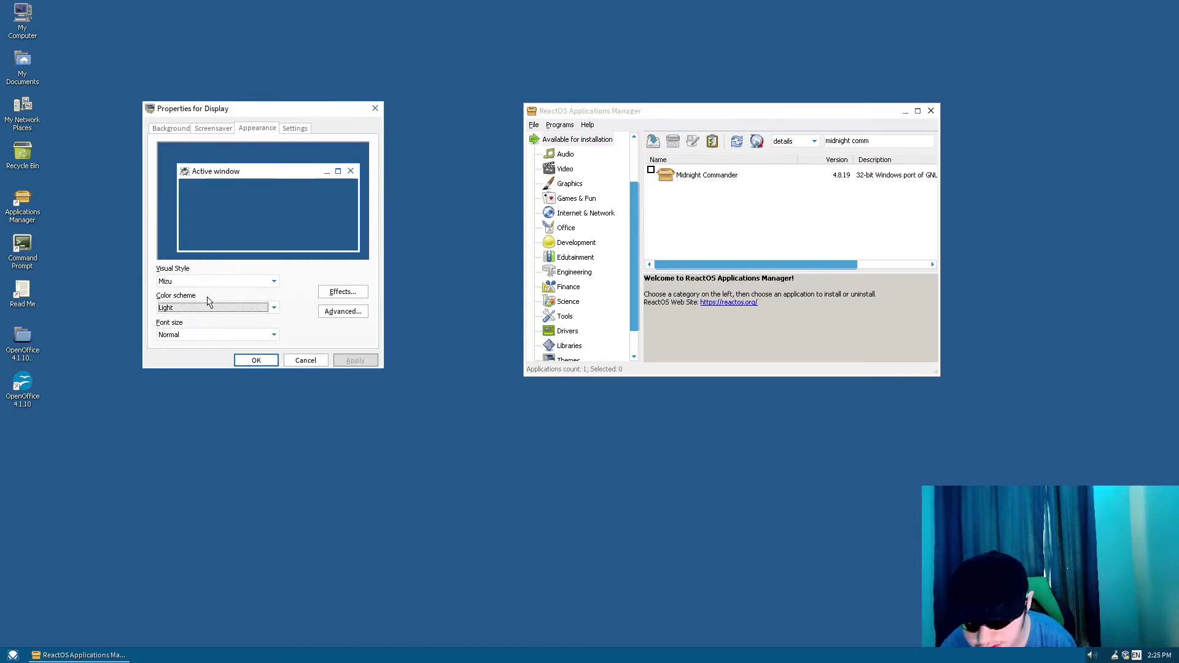
click(207, 303)
click(196, 312)
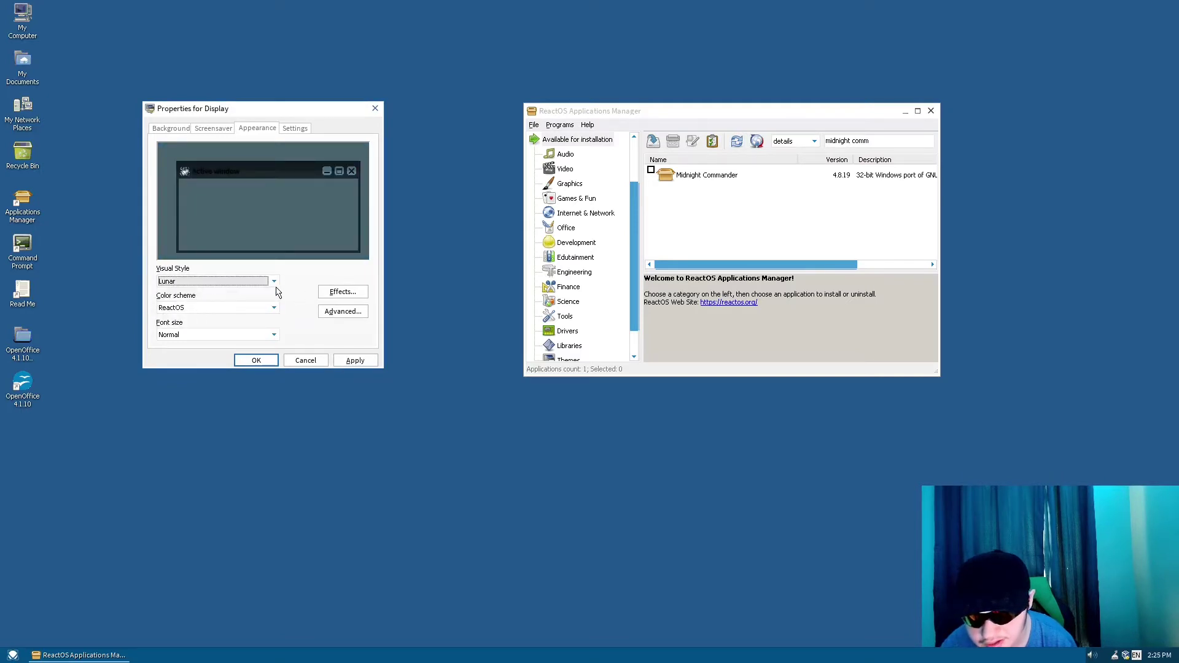
click(244, 307)
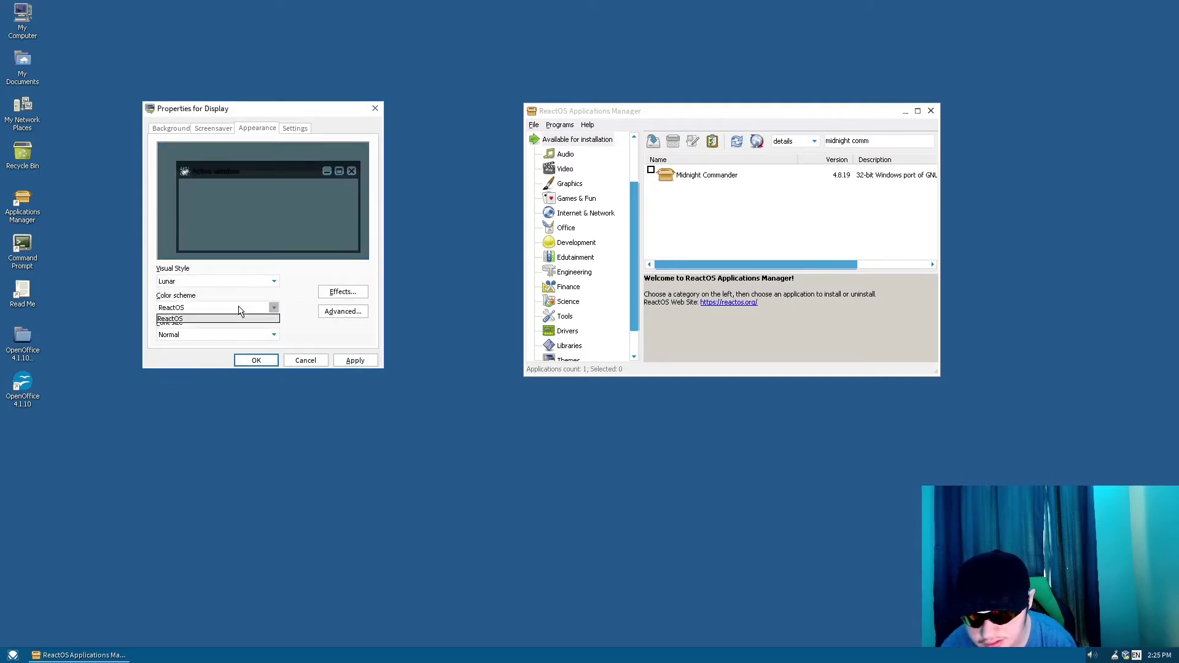
click(237, 314)
click(353, 361)
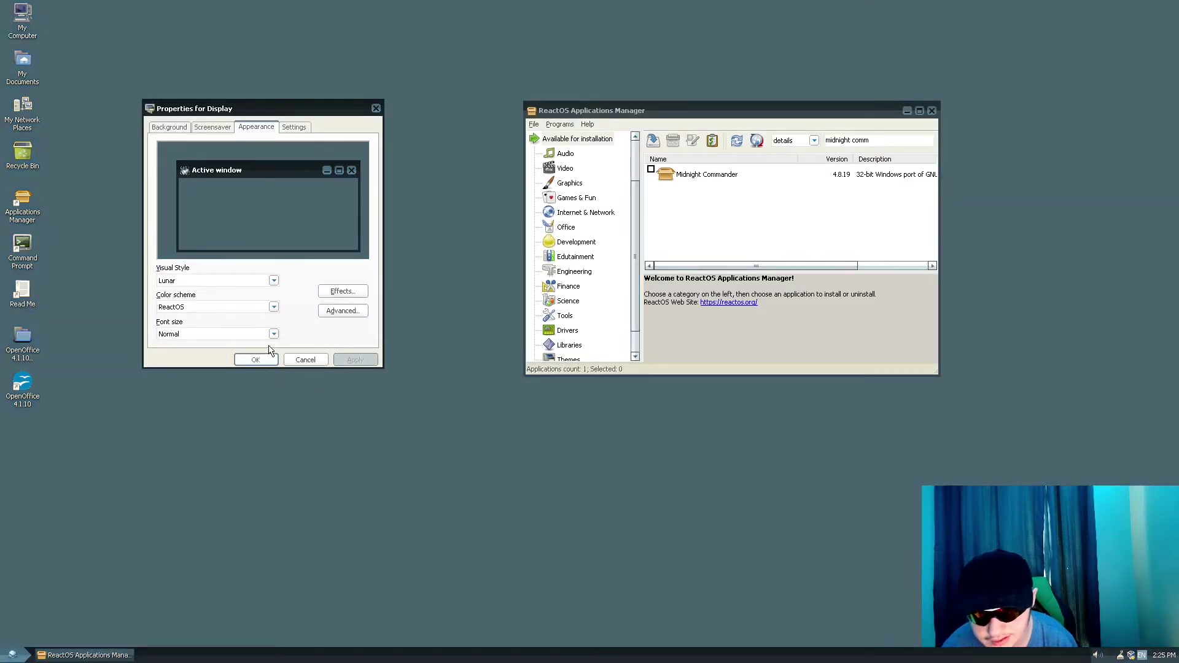
Move the Display properties window closer to the Applications Manager and show its screen area and color settings.
drag(318, 106, 386, 92)
click(334, 119)
key(Right)
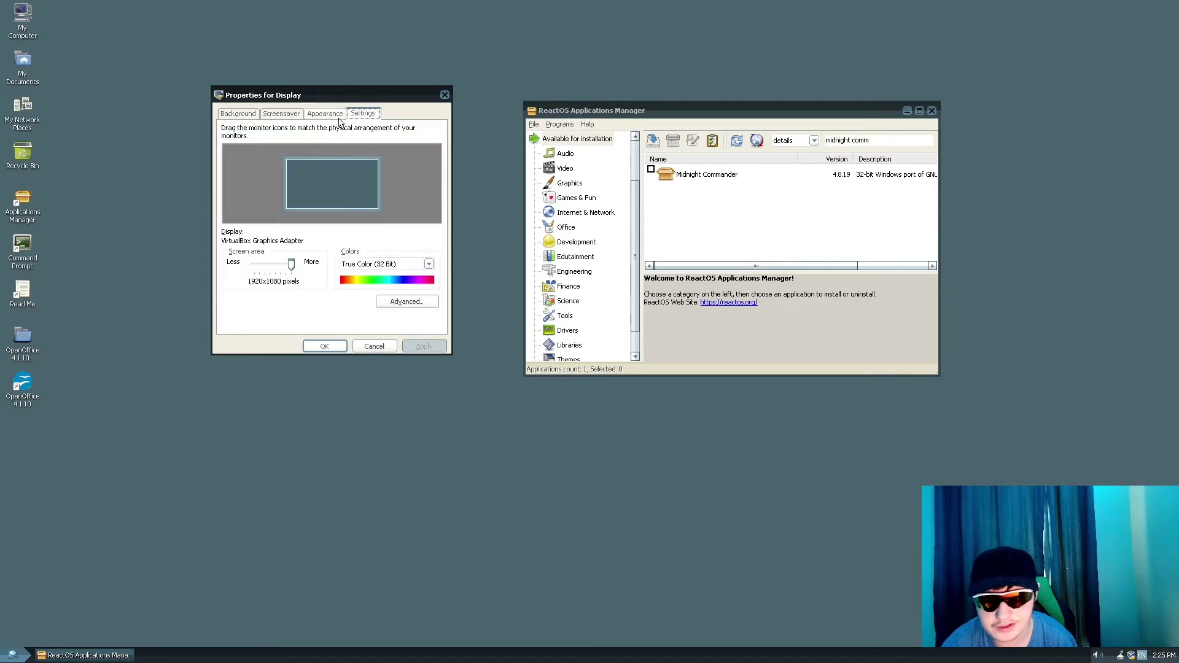
Return to the display appearance settings and look through the Start menu in the Lunar style.
click(323, 115)
click(12, 655)
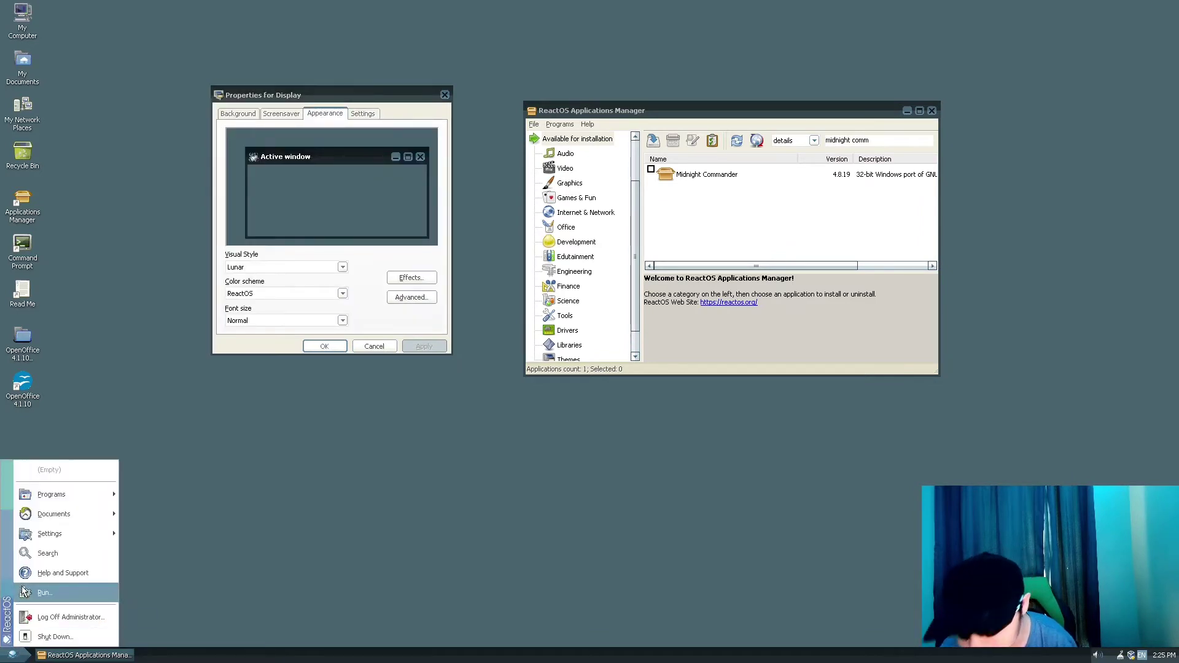
click(12, 654)
click(13, 655)
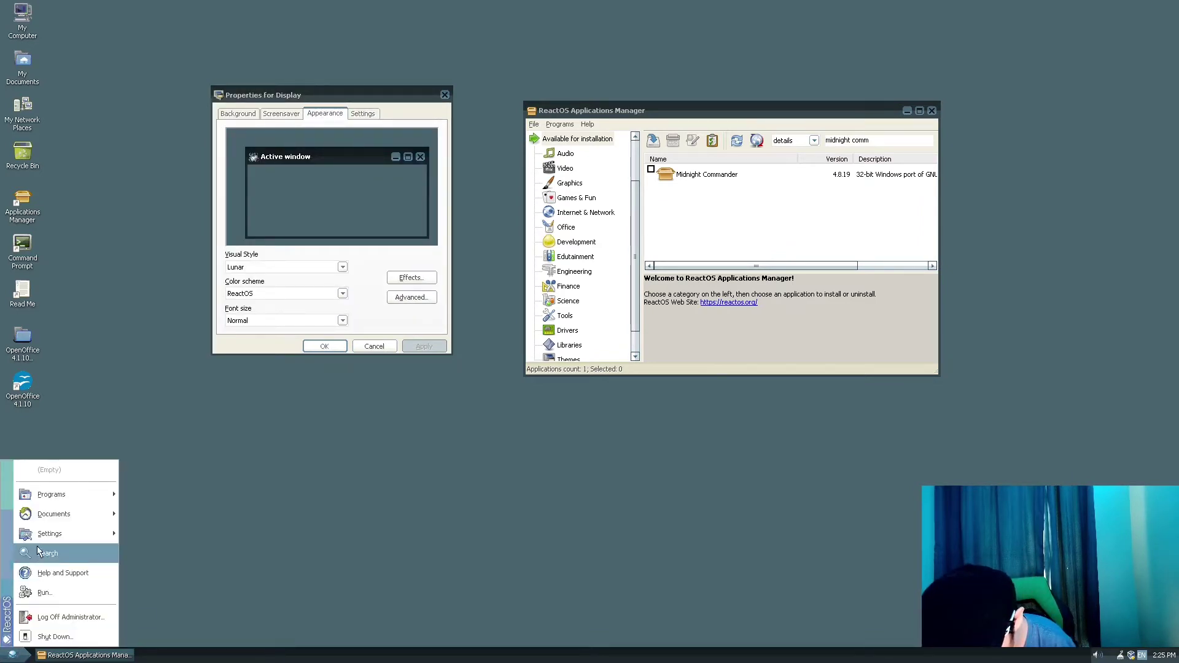
mouse_move(38, 534)
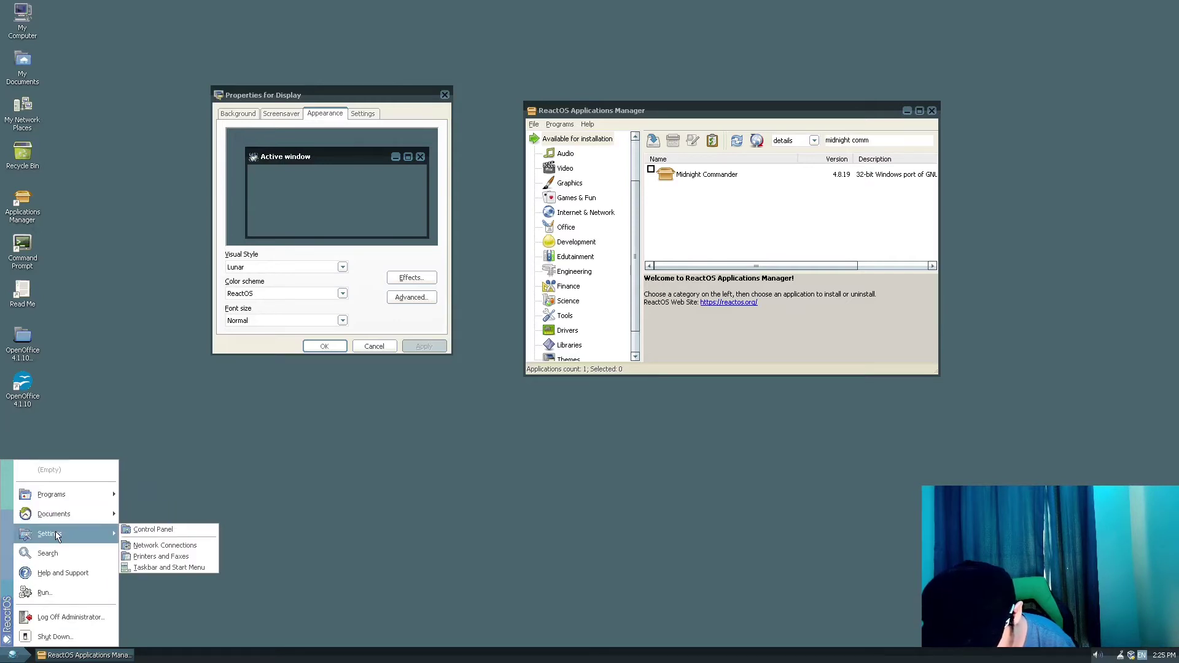
click(246, 293)
click(249, 292)
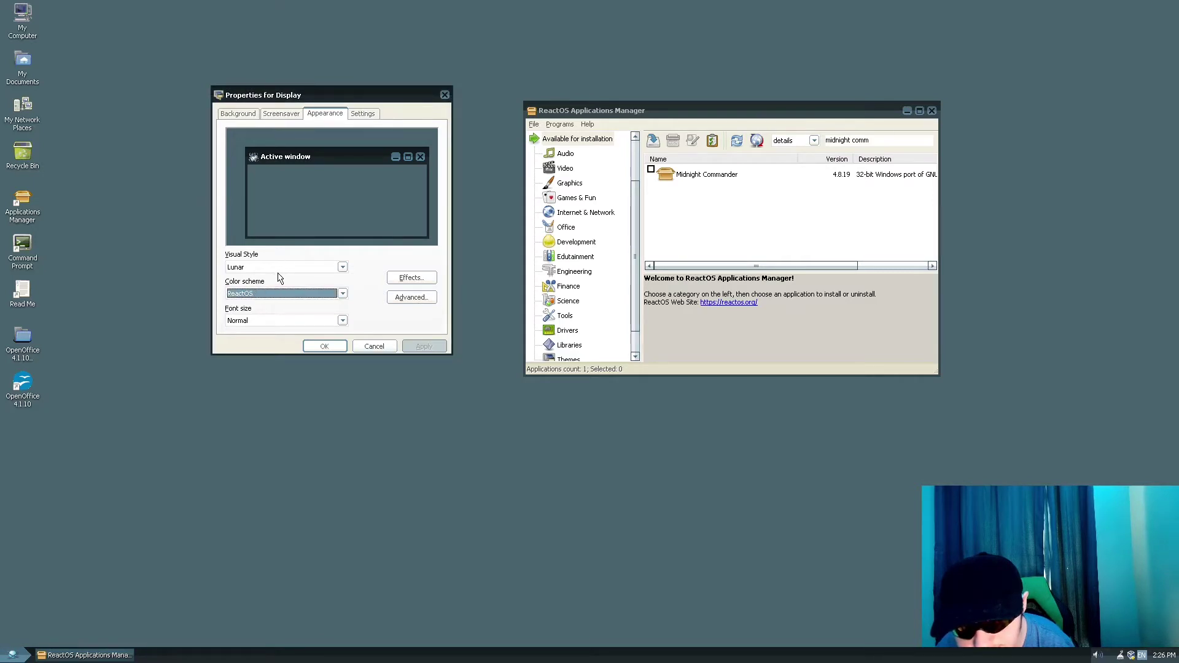
Apply the Lautus visual style with the Ater color scheme and check the Start menu.
click(300, 267)
click(276, 286)
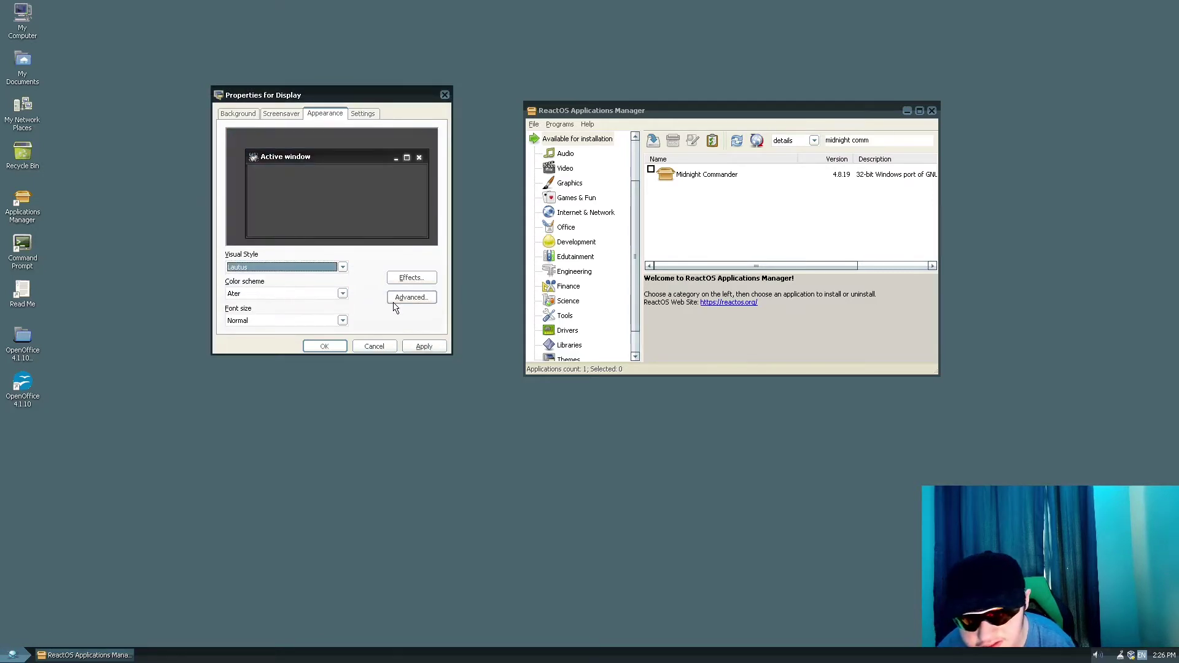
click(417, 348)
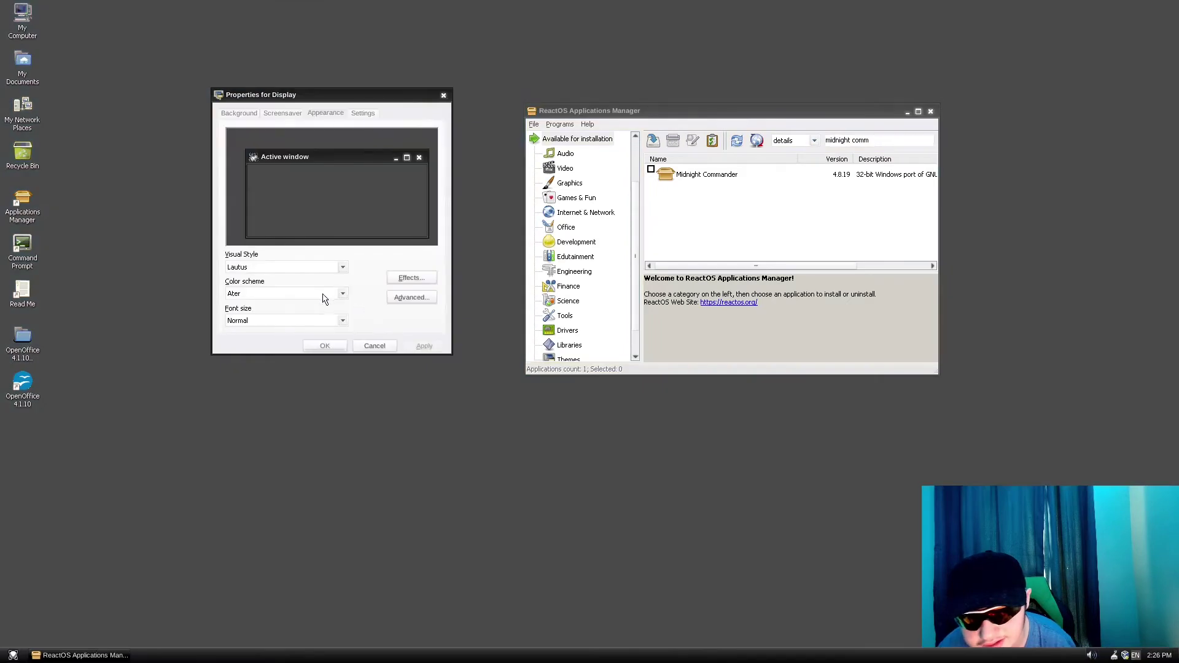
click(13, 656)
click(164, 550)
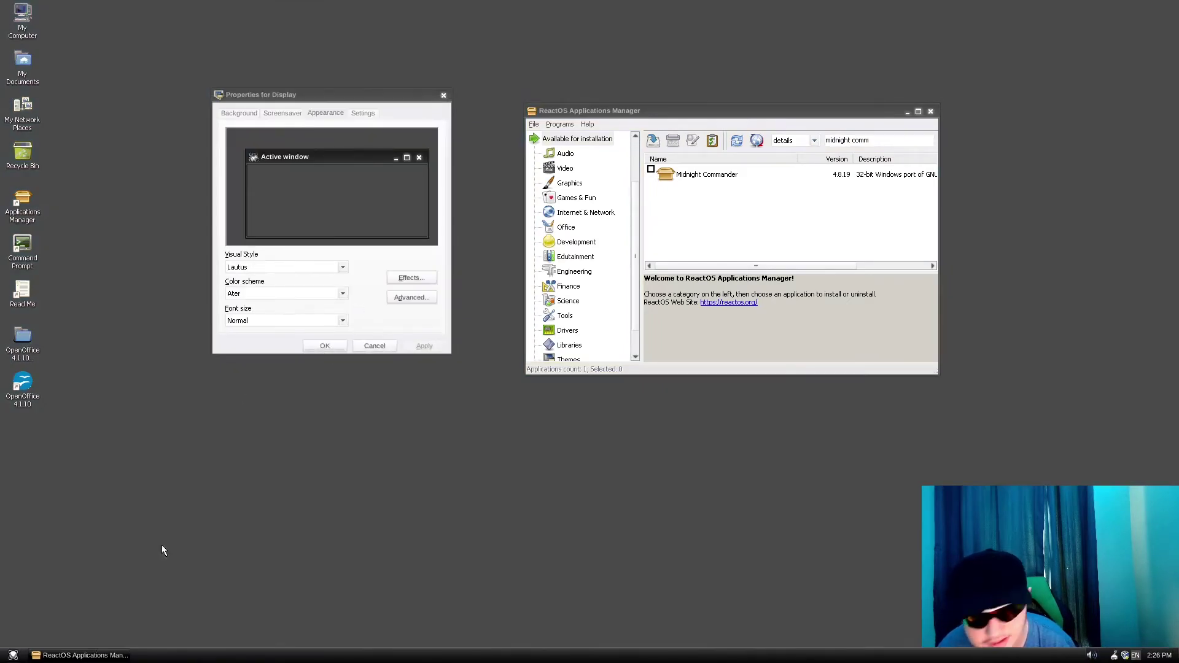
Reapply the Lunar visual style with the ReactOS color scheme and close the Display properties.
drag(288, 93, 331, 106)
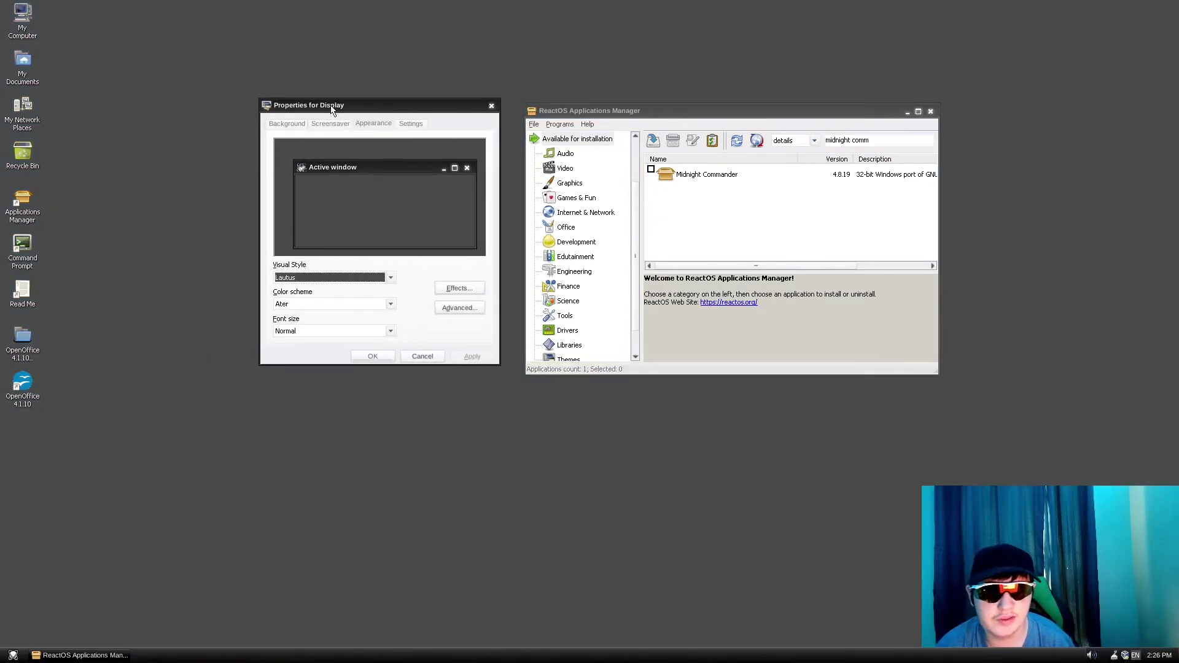
click(308, 278)
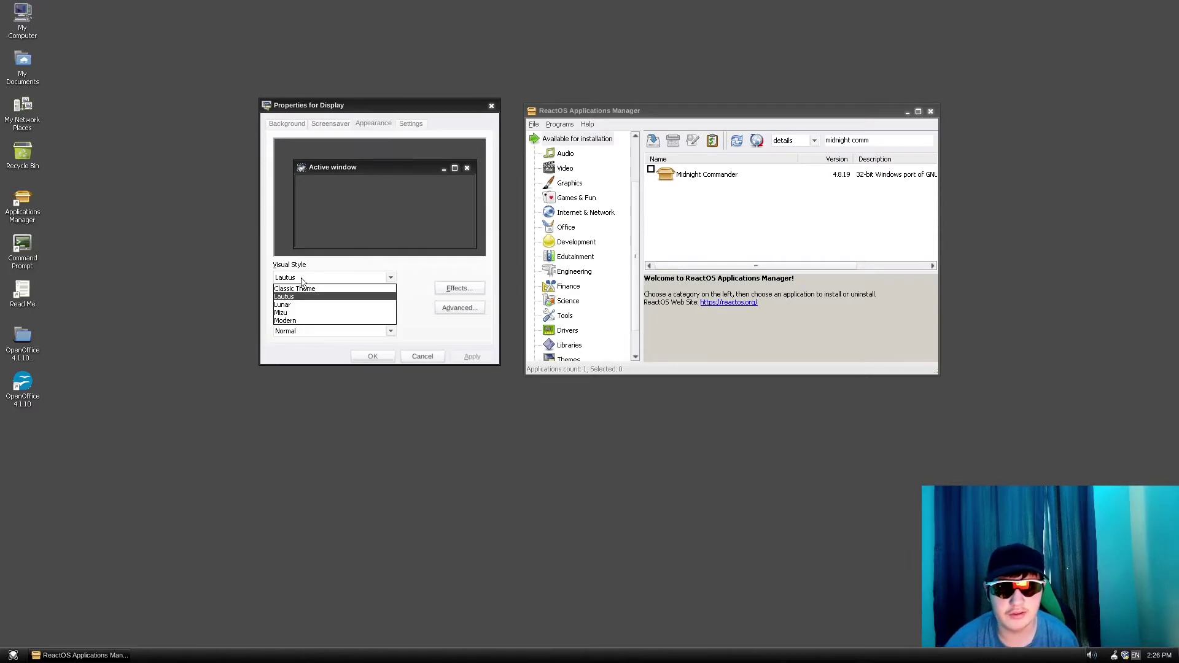
click(297, 305)
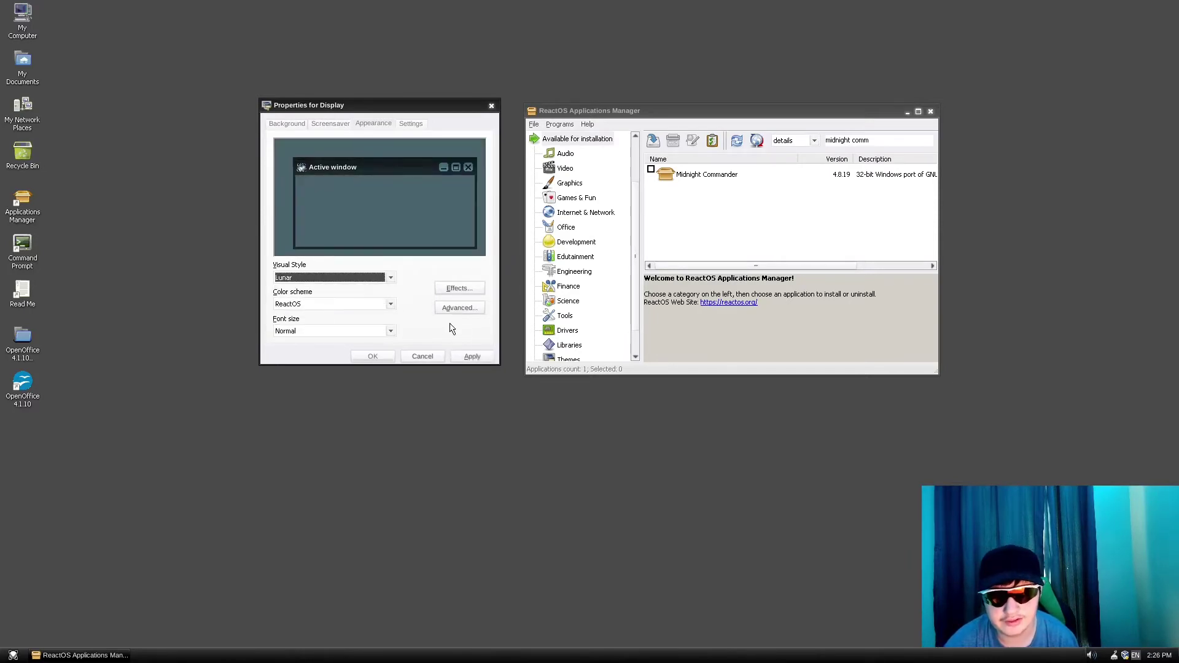
click(465, 356)
drag(477, 100, 543, 130)
click(560, 136)
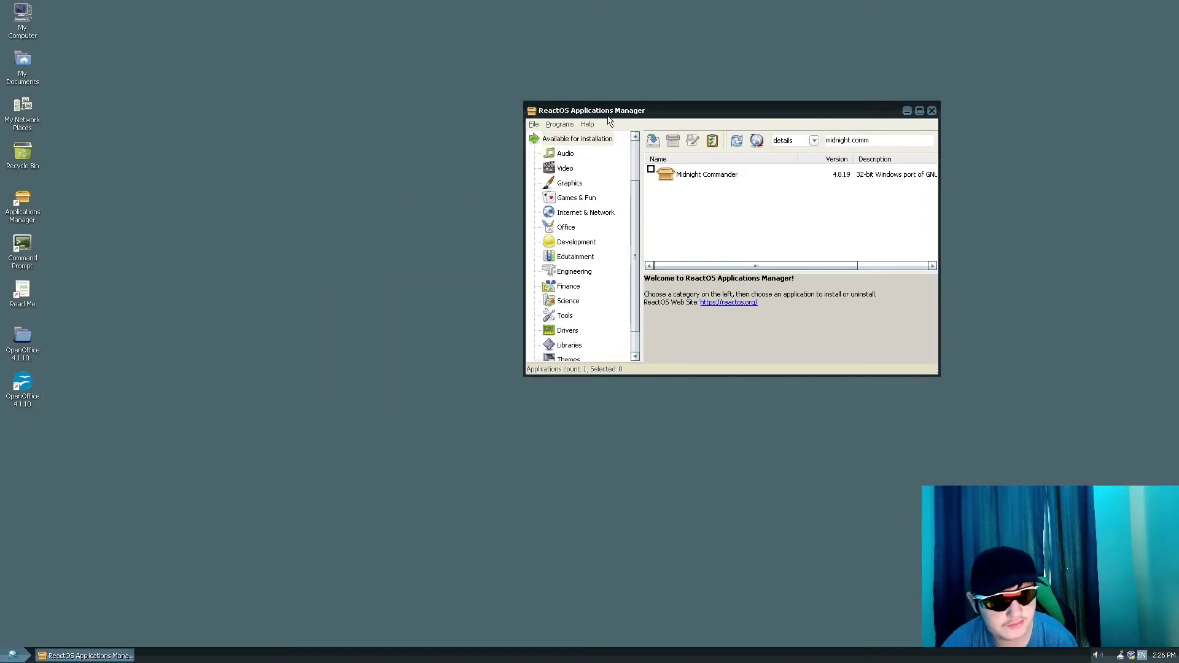
drag(607, 113, 574, 106)
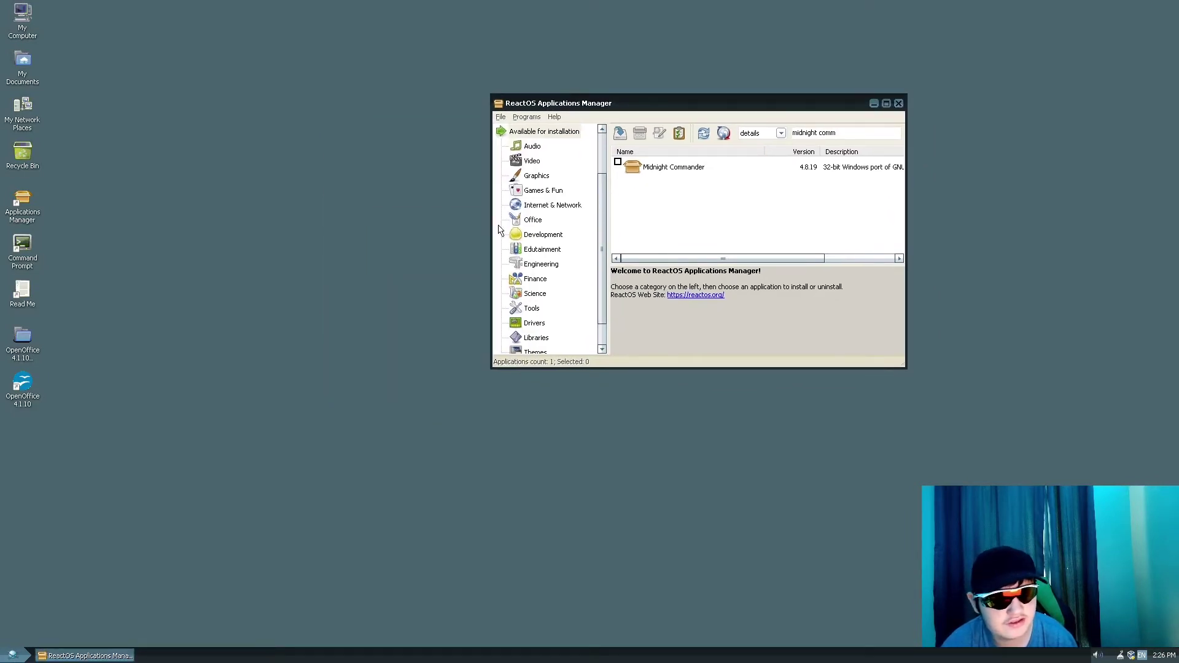
click(12, 655)
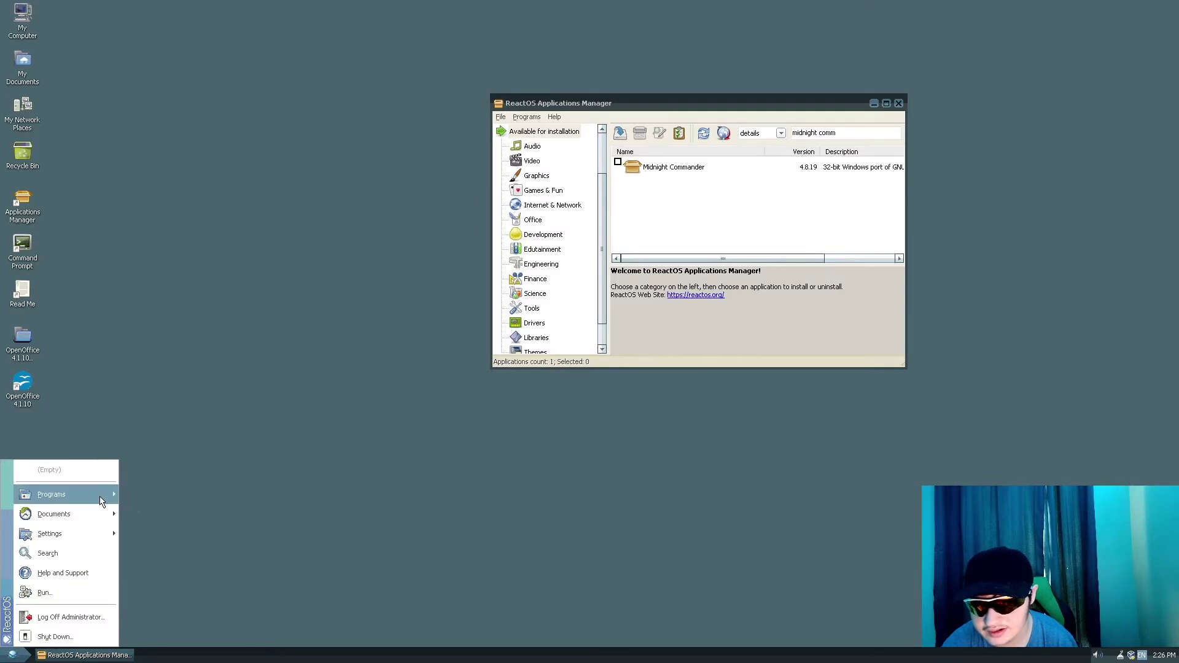
mouse_move(102, 500)
click(91, 350)
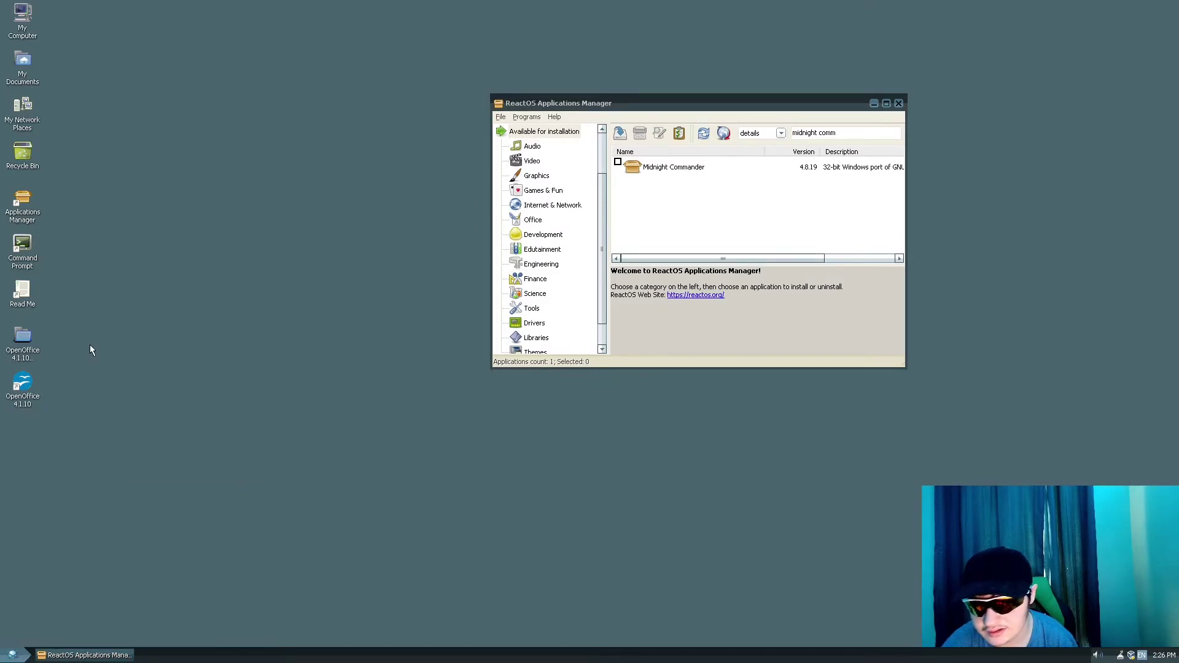
Launch OpenOffice 4.1.10 through its welcome wizard and try out a blank text document, closing it again.
click(28, 379)
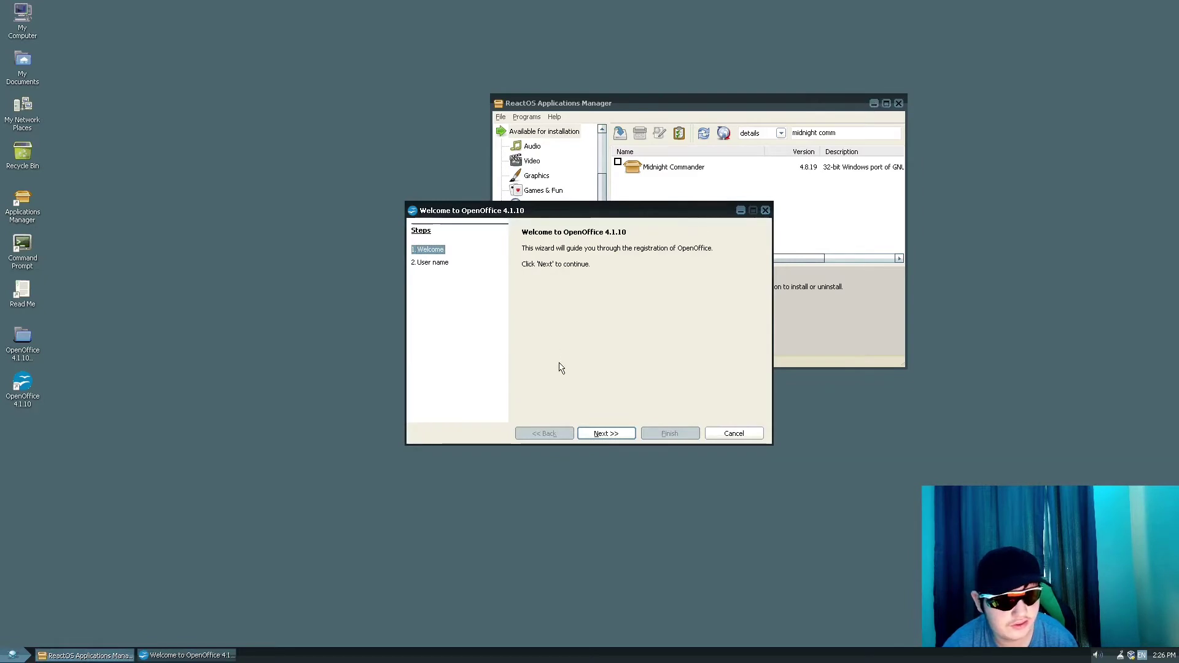
click(607, 435)
click(669, 435)
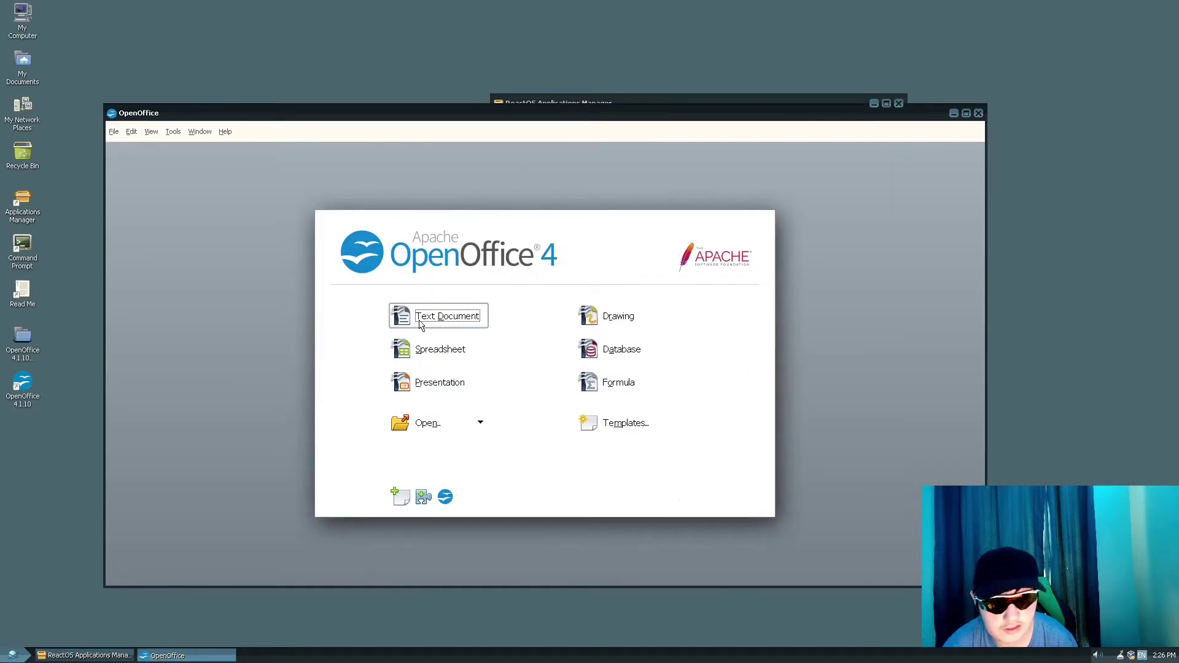
click(432, 324)
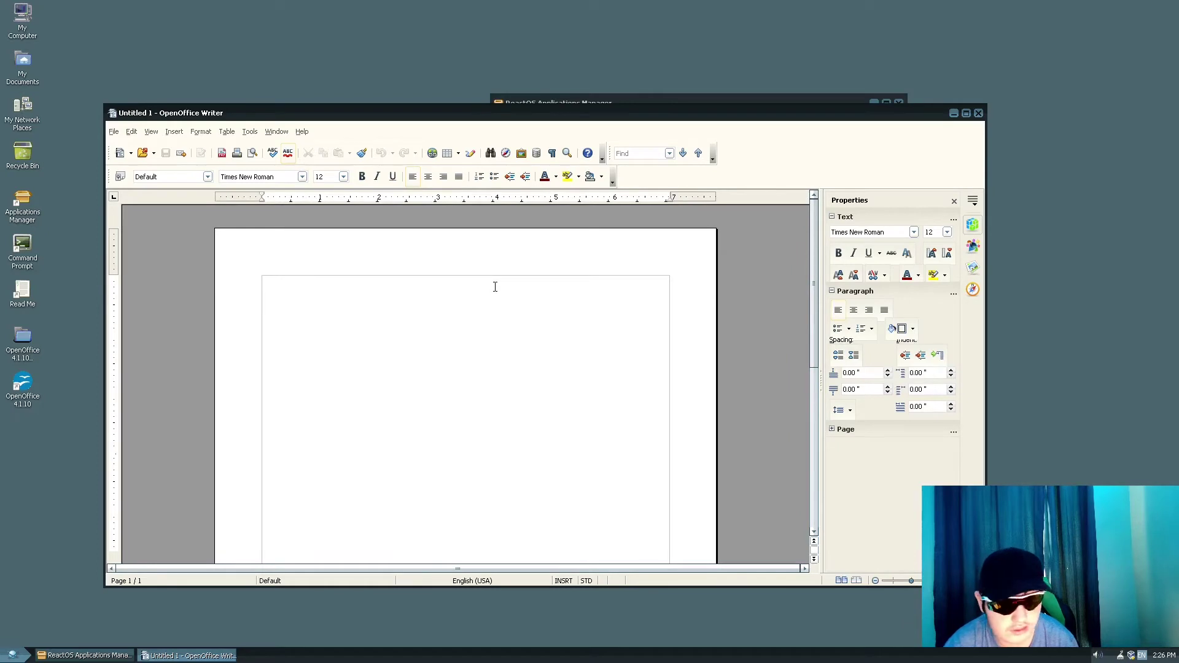
click(978, 114)
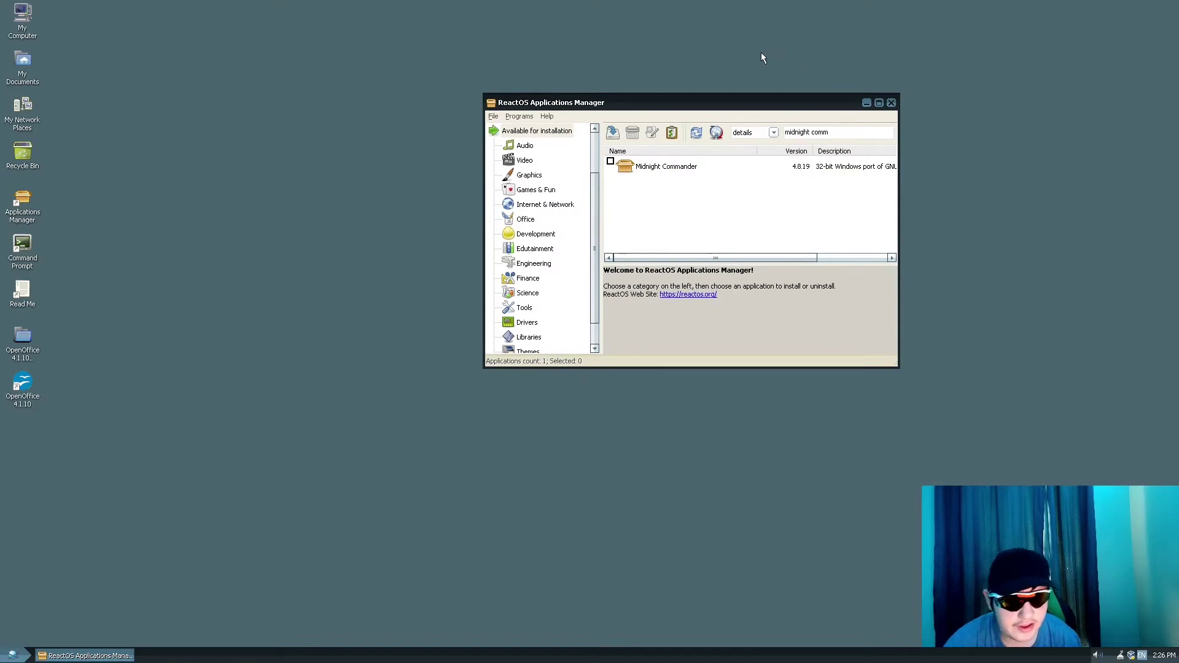
Browse the Graphics, Games & Fun and Internet & Network categories, returning to all applications available for installation.
scroll(594, 295, down, 1)
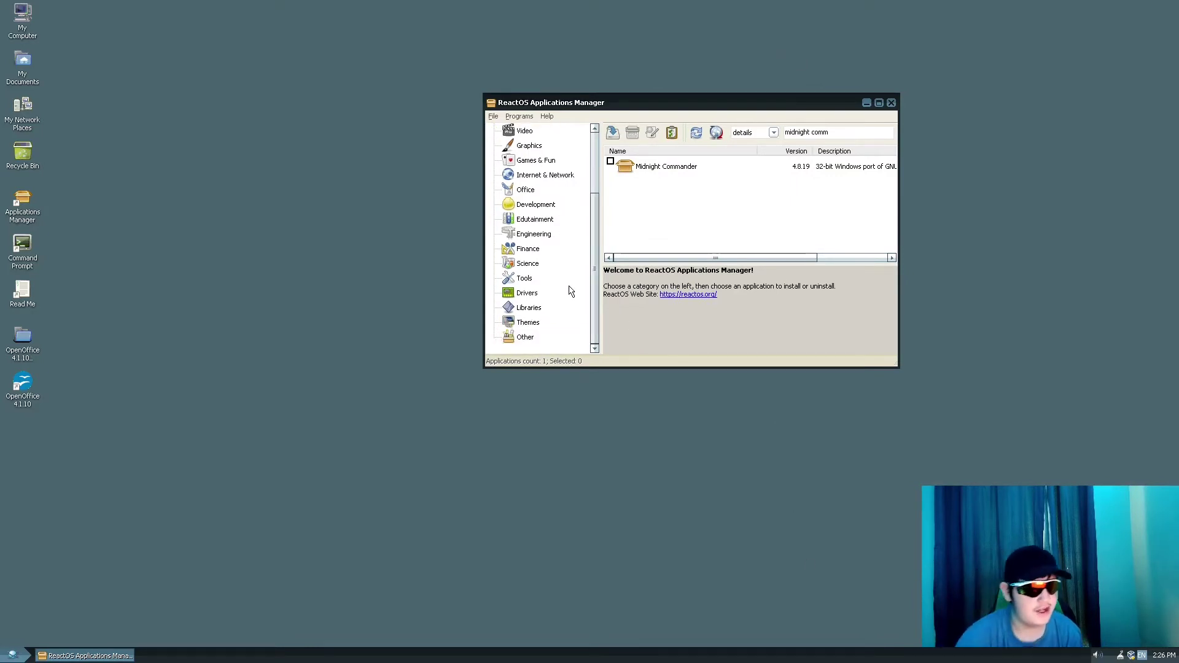
scroll(568, 292, up, 2)
click(534, 233)
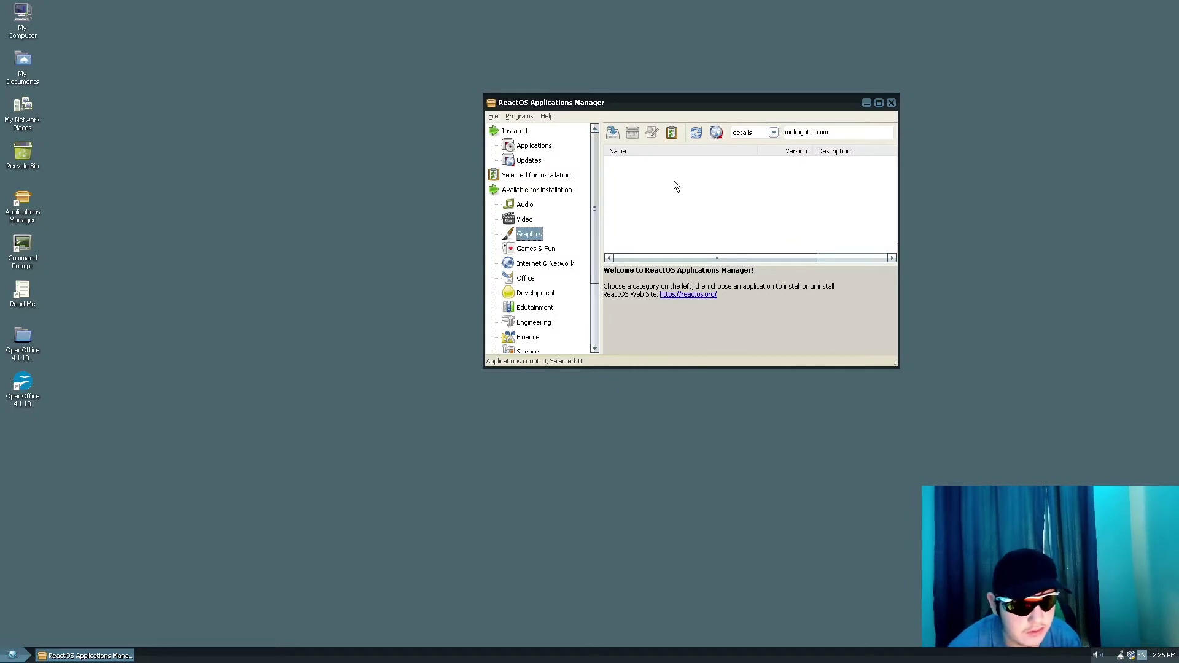
click(536, 249)
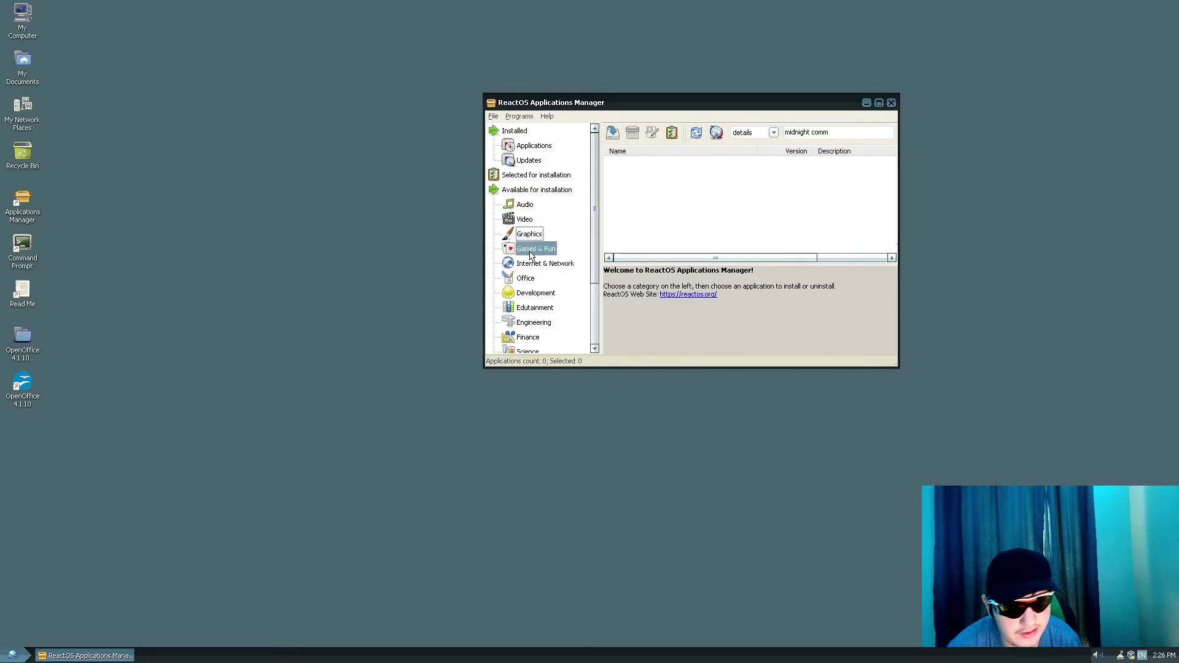
click(538, 265)
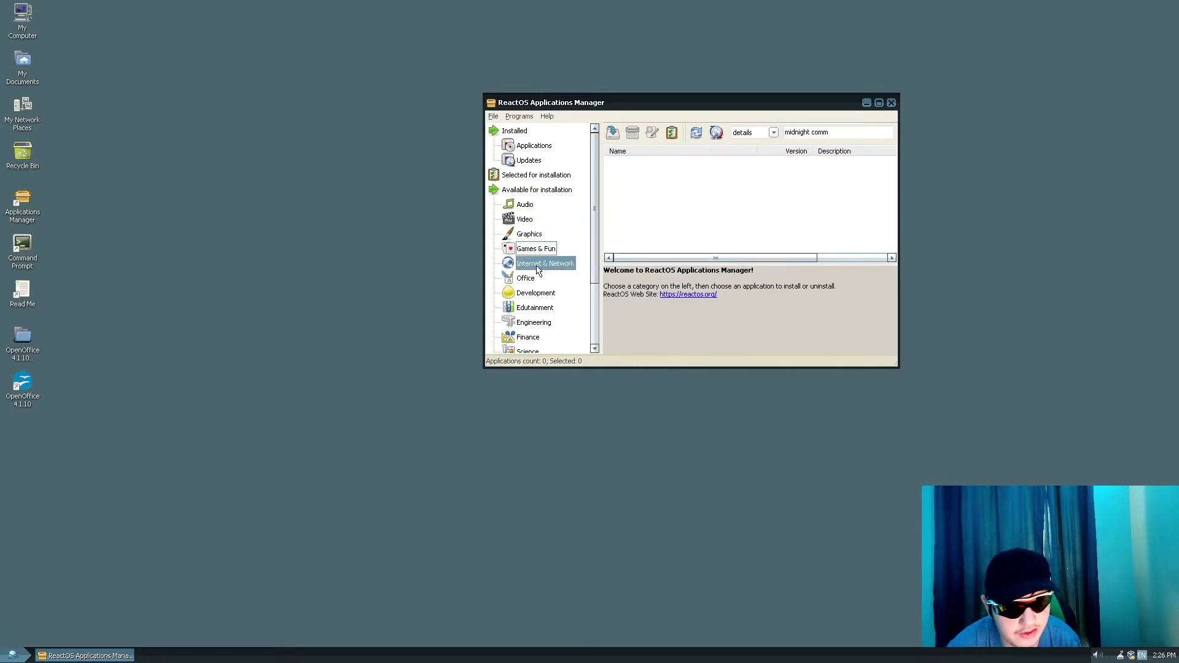
click(537, 189)
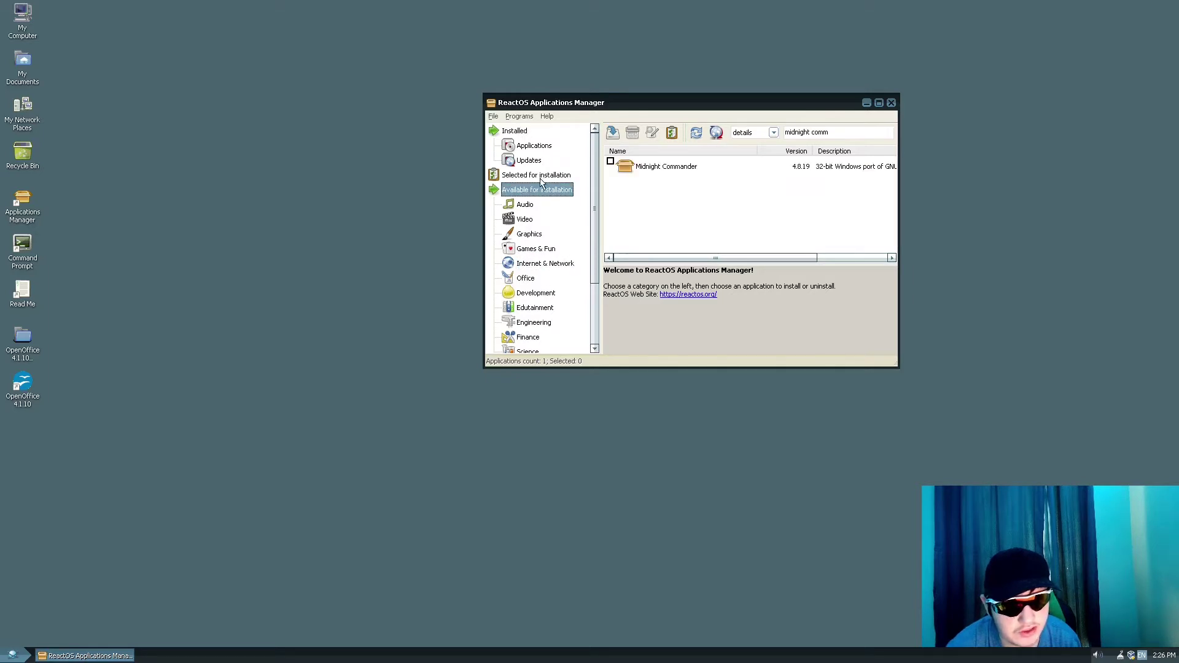
click(540, 177)
click(529, 189)
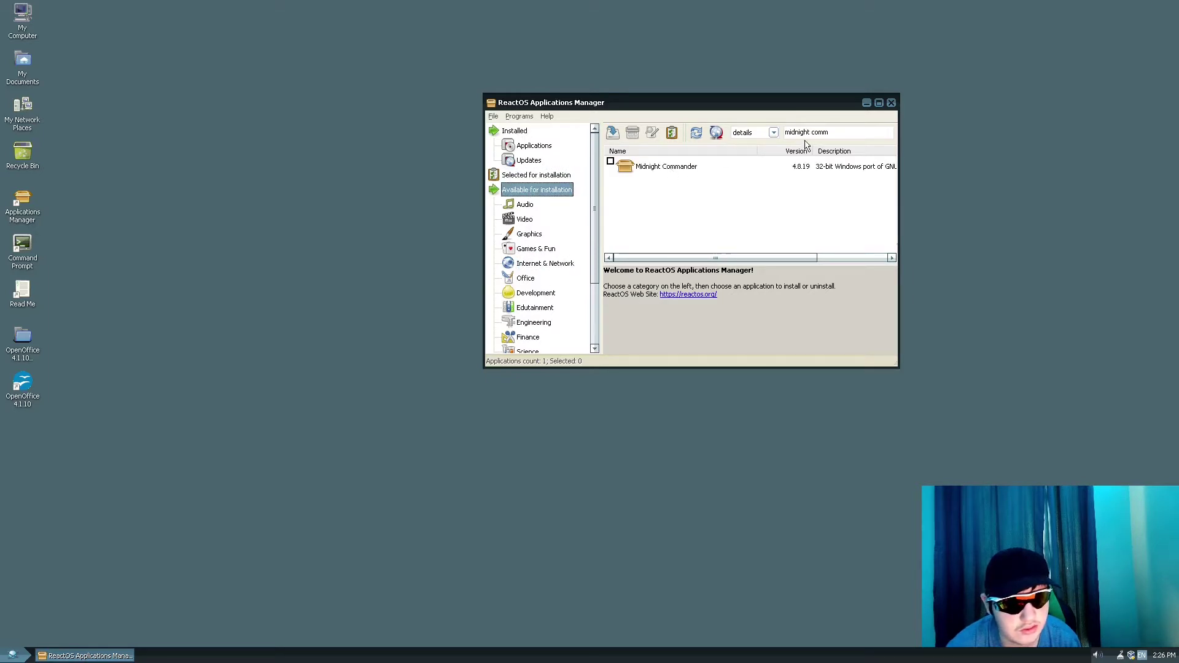
Clear the application search and browse the programs in the Graphics category.
double_click(826, 135)
drag(839, 135, 691, 150)
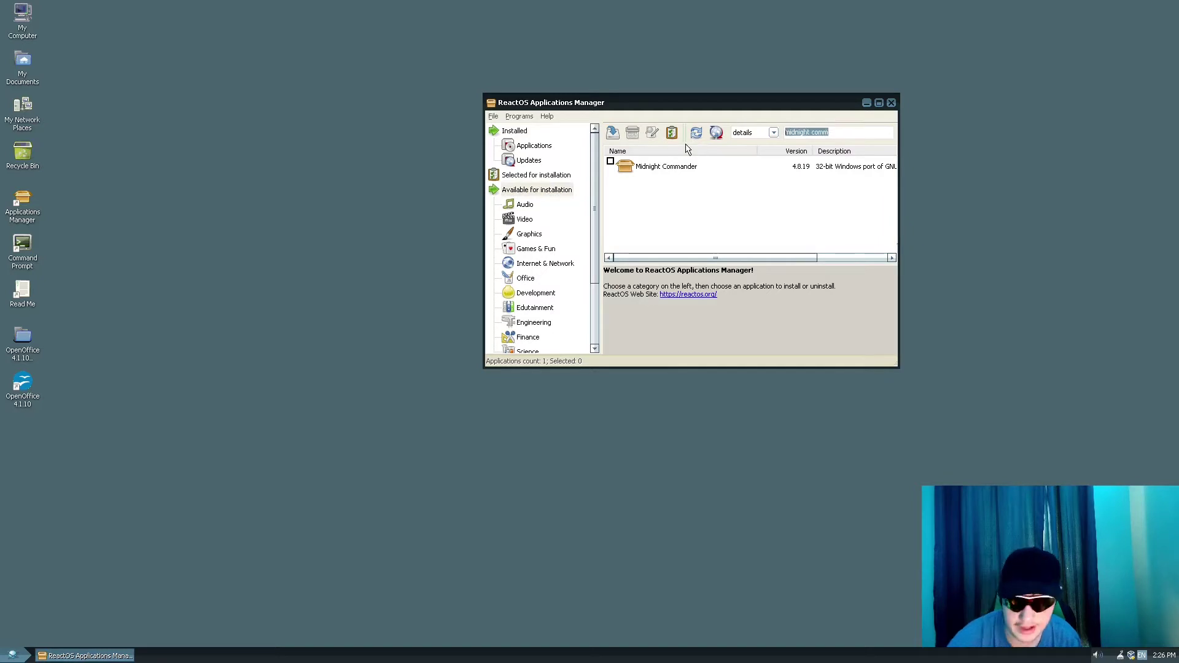
key(BackSpace)
click(568, 240)
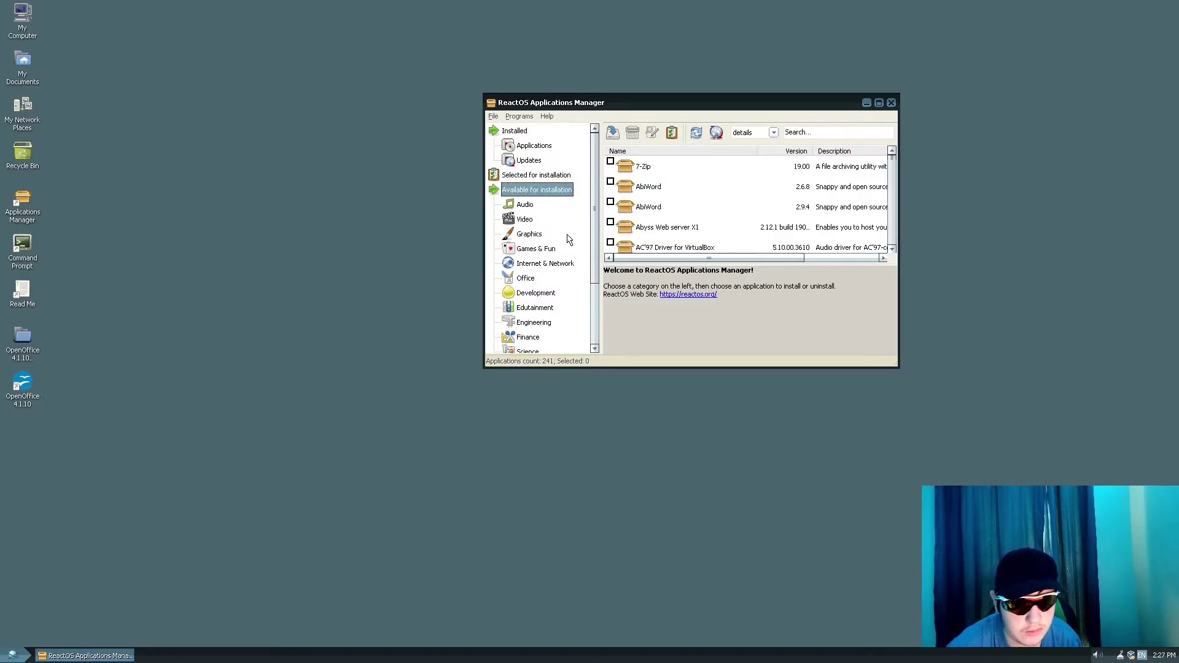
click(533, 237)
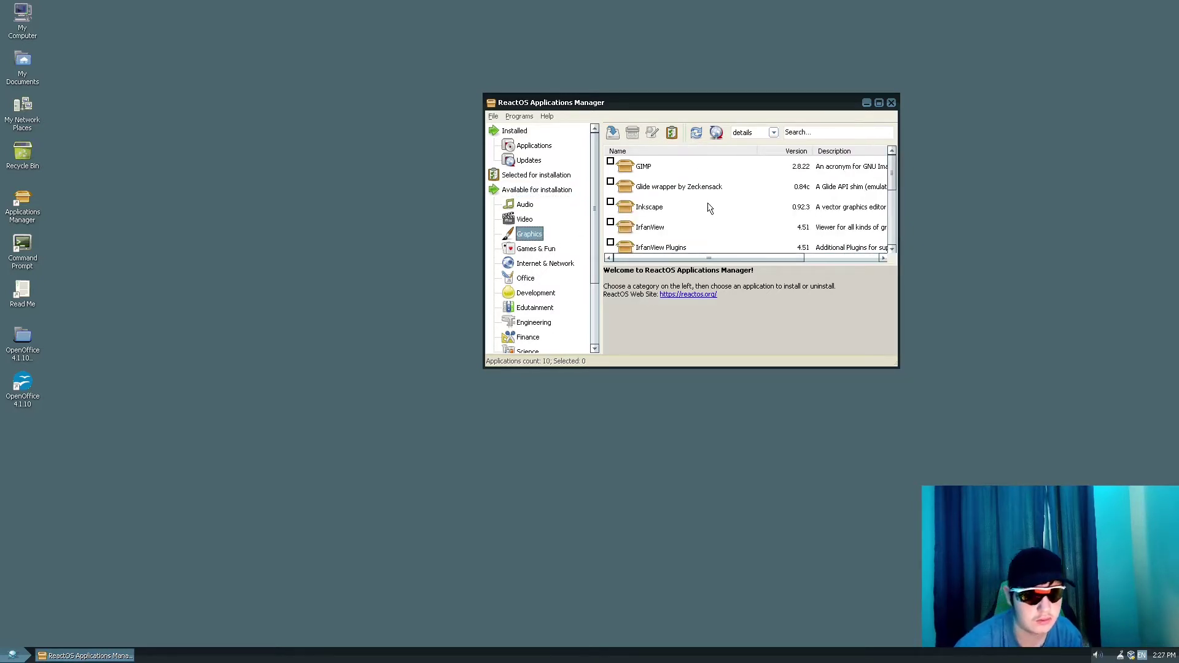
scroll(754, 190, down, 2)
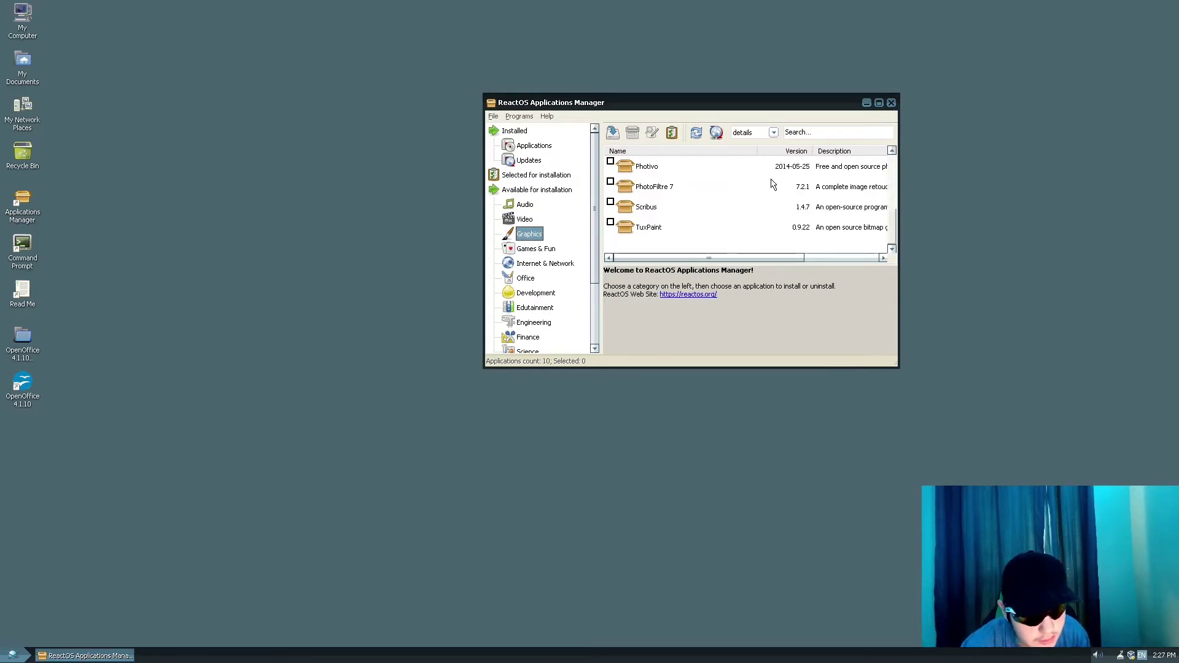
Select the Longhorn 5048 Aero Theme, Luna, Plex, Slate, Watercolor and Windows NT 3 themes and start installing them.
scroll(546, 254, down, 2)
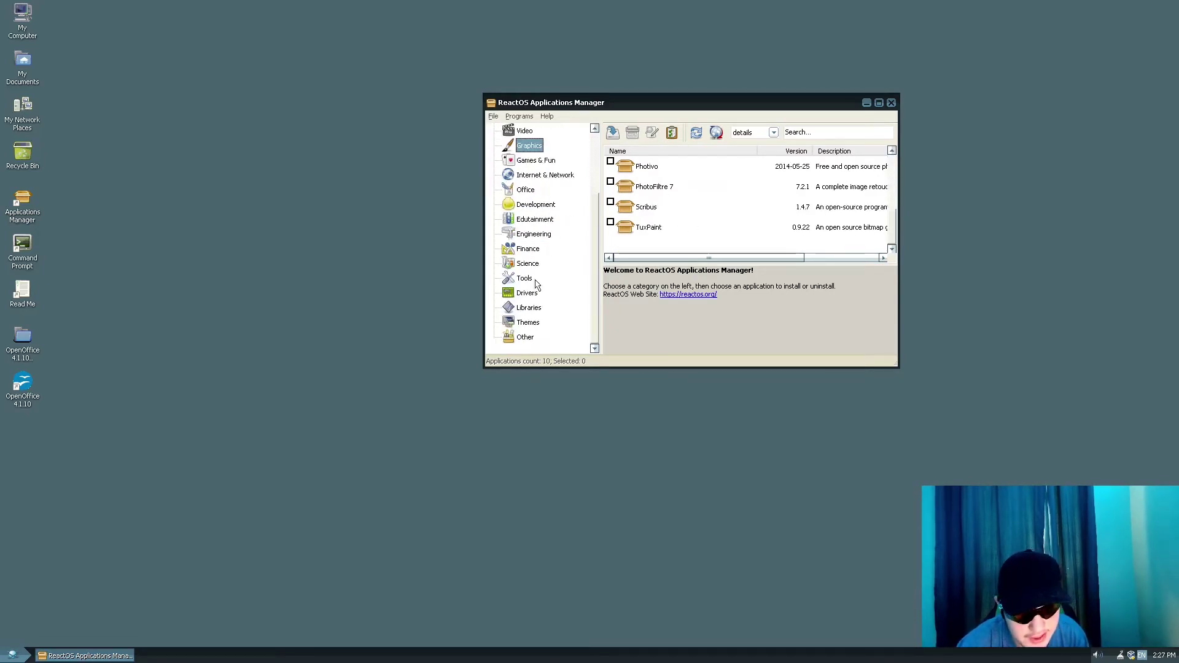
click(528, 322)
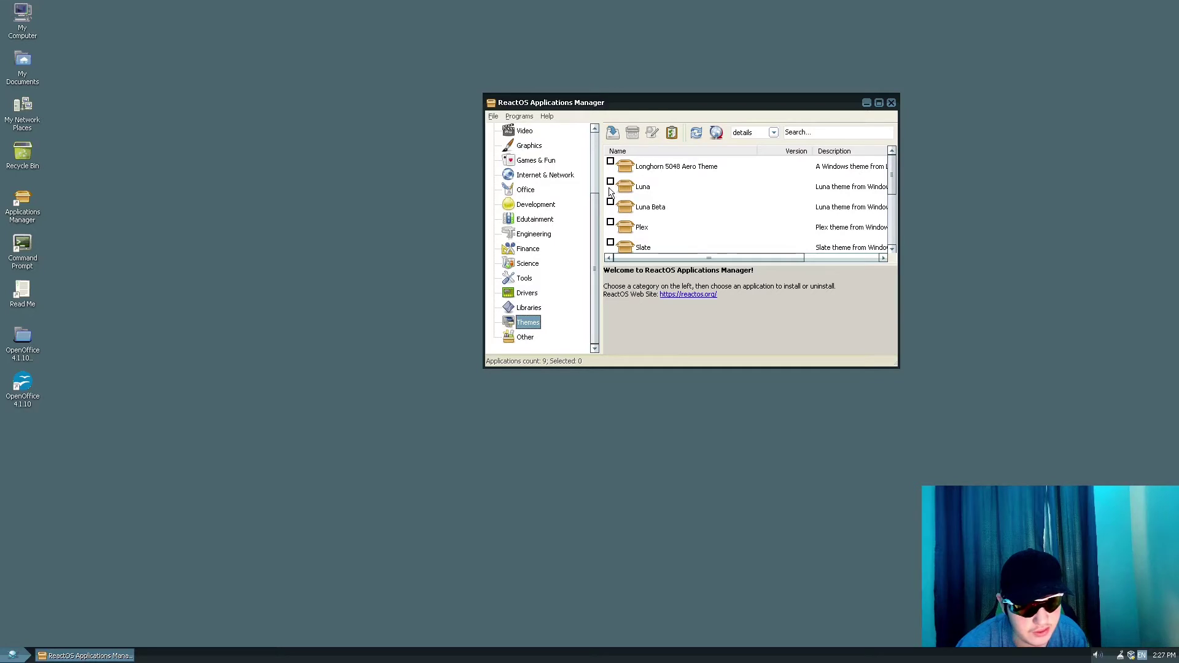
click(609, 162)
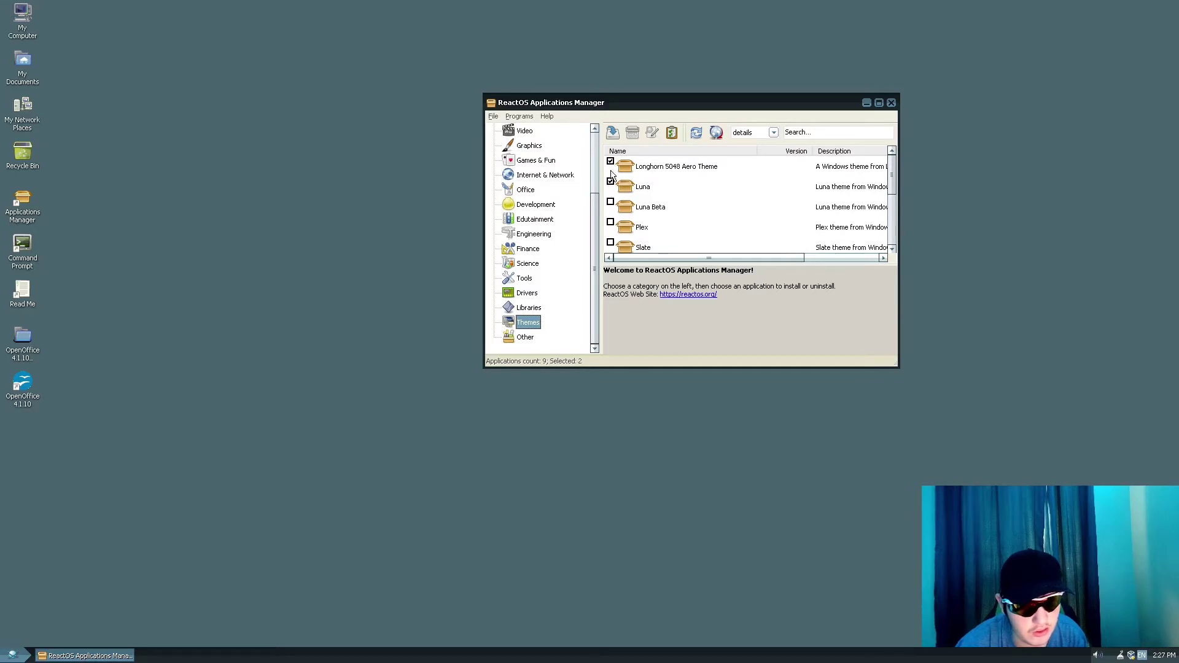
click(611, 202)
scroll(649, 209, down, 1)
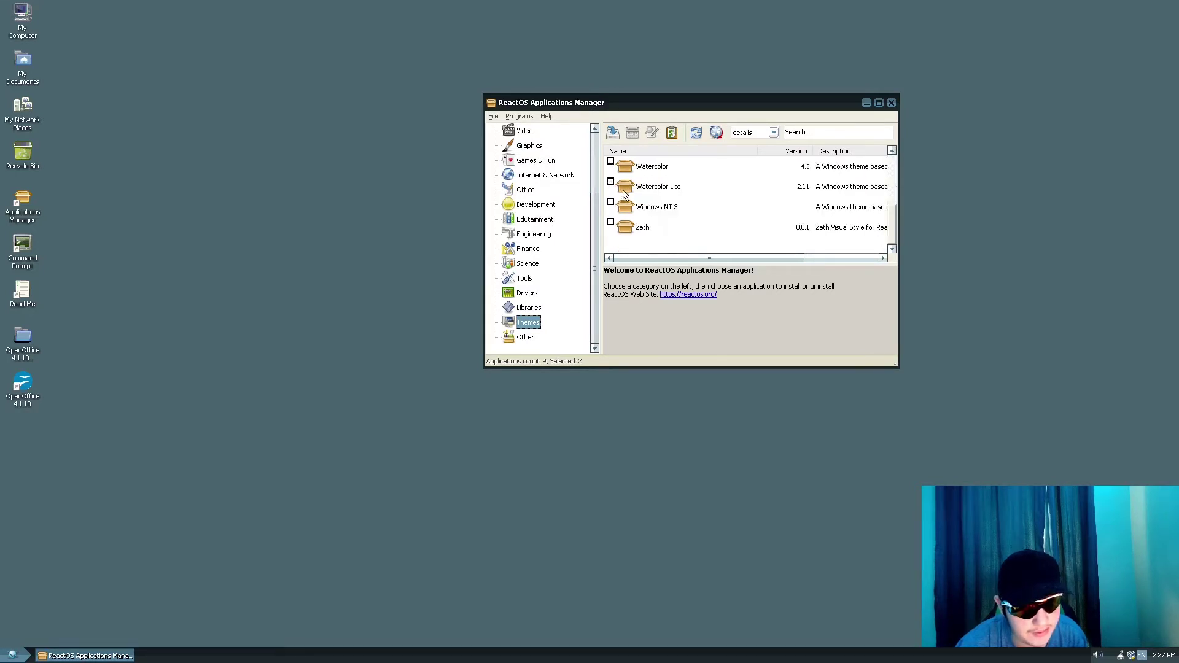
click(610, 203)
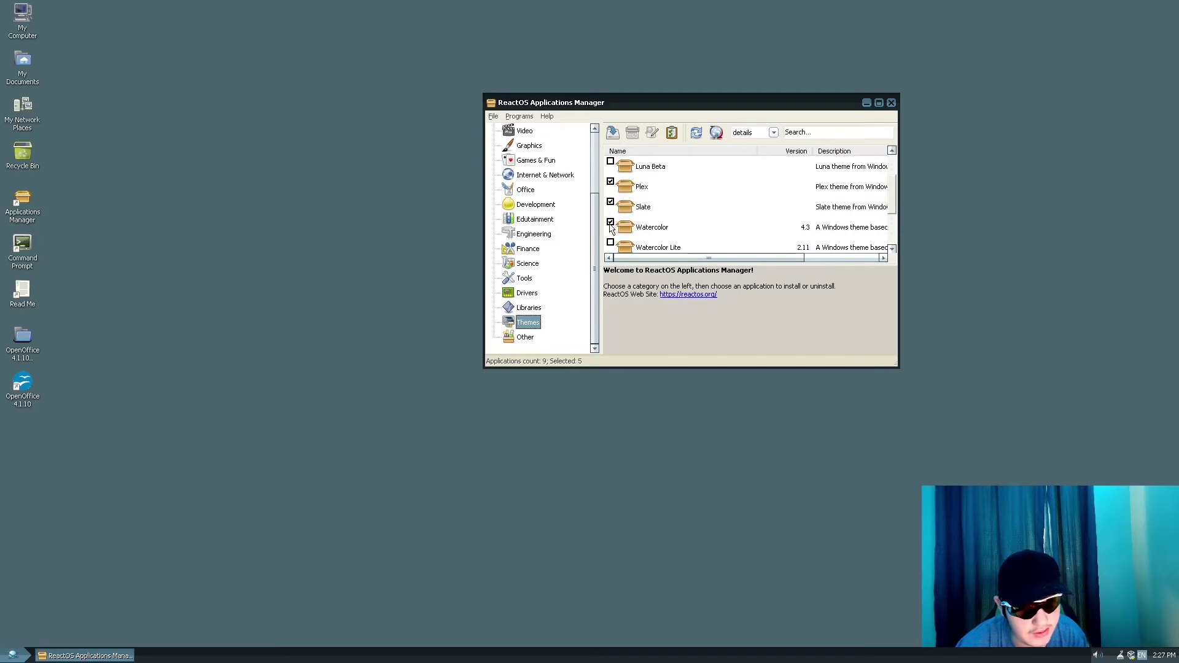
scroll(699, 226, down, 1)
click(610, 204)
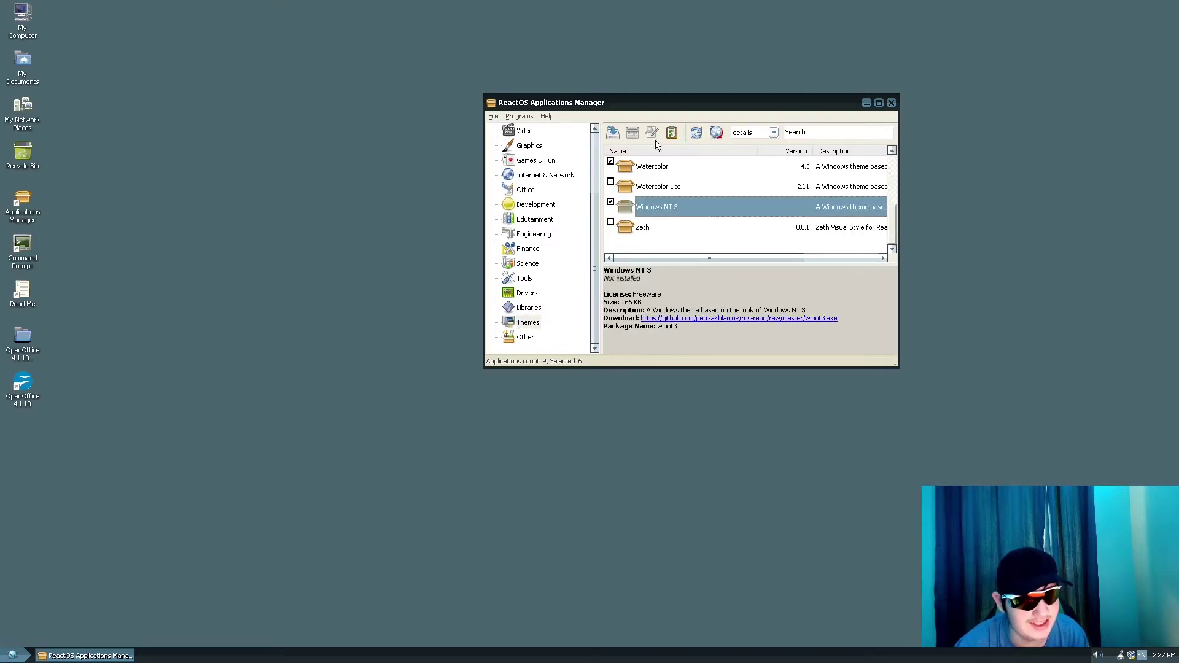
click(613, 133)
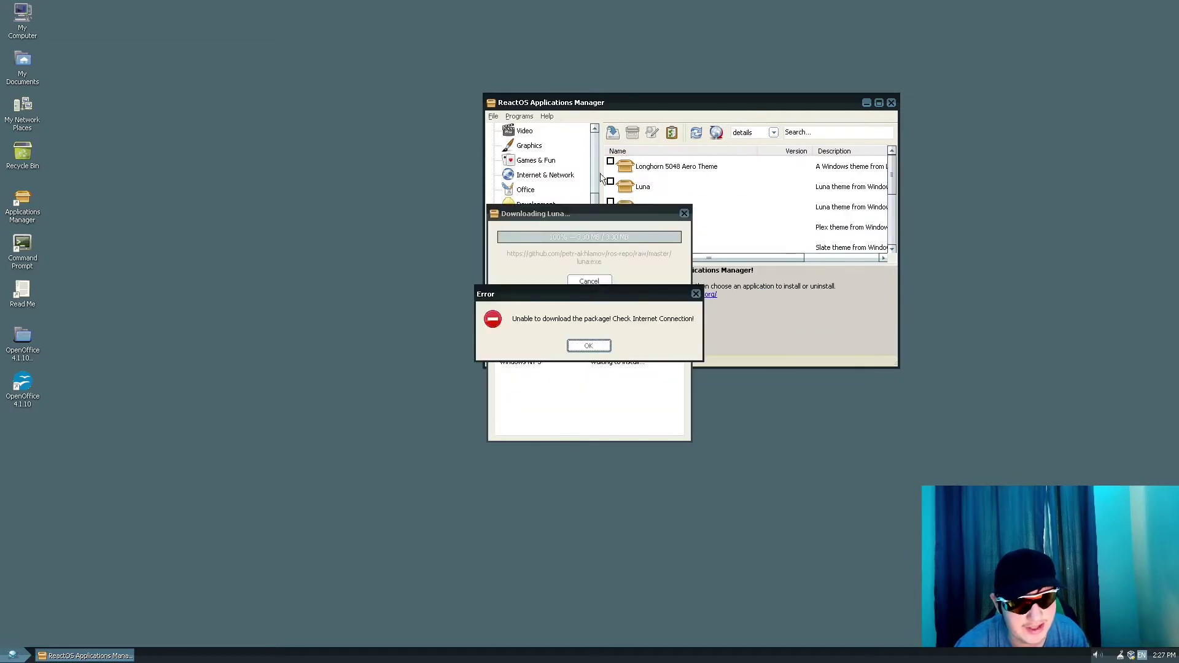
Work through the queued theme installations to the end, accepting the Watercolor 4.3 Visual Style license.
click(587, 348)
click(590, 348)
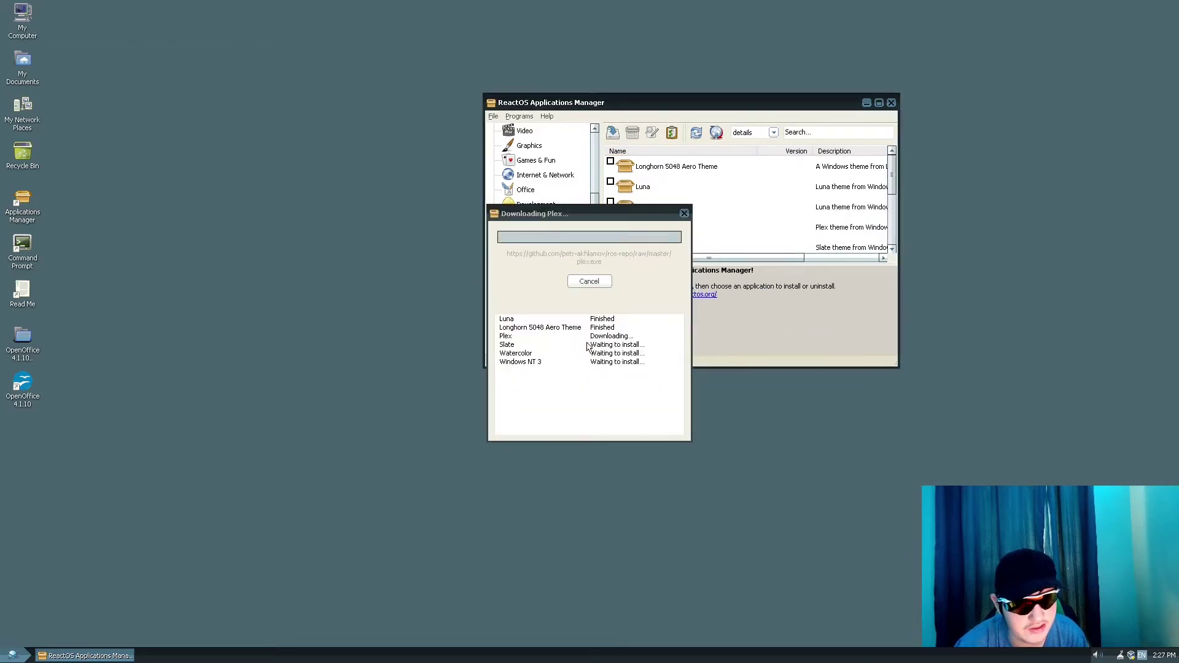
click(590, 347)
click(590, 348)
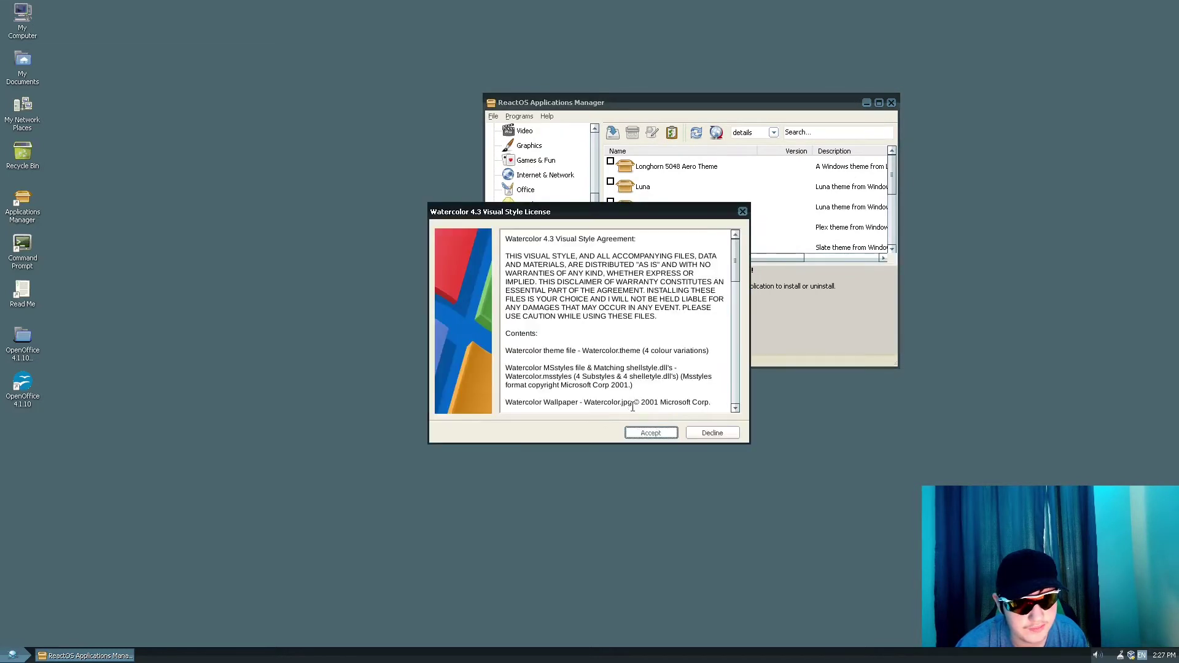
click(651, 433)
click(650, 433)
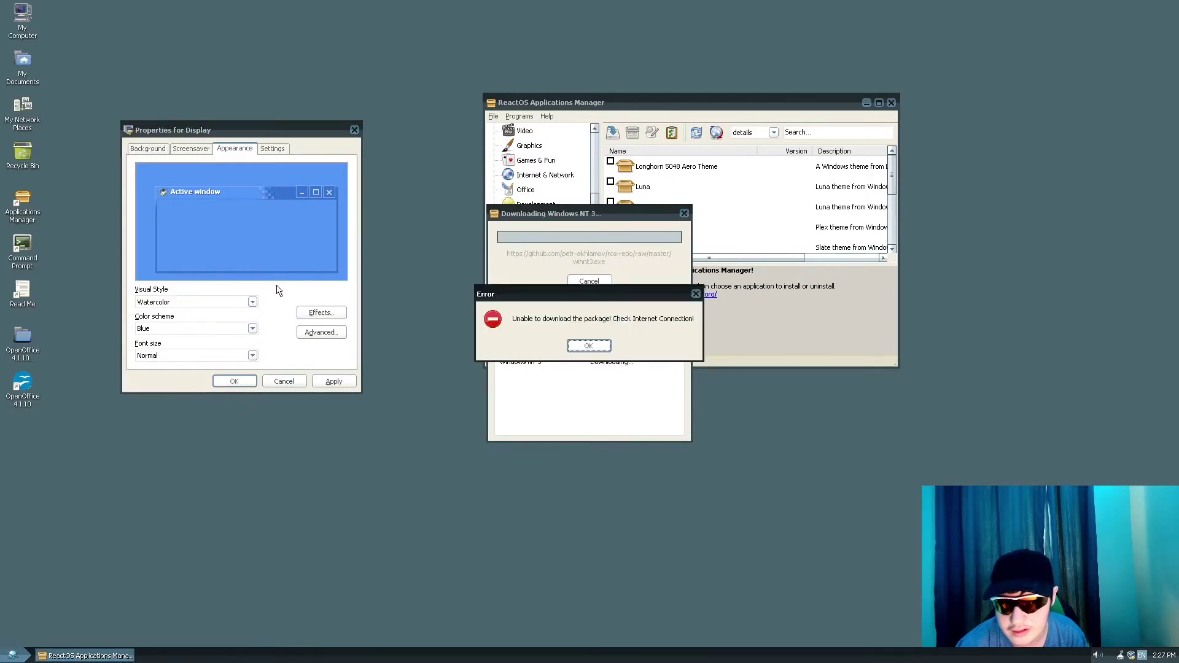
click(588, 347)
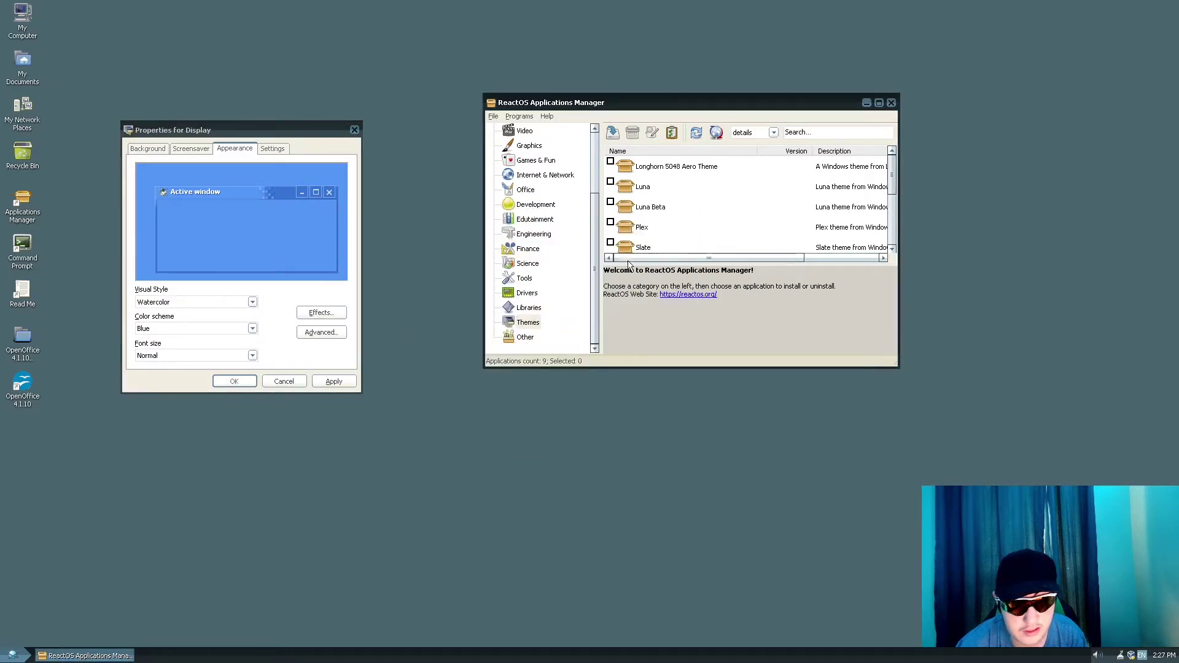
Apply the Watercolor visual style with the Blue color scheme in the display properties.
click(194, 312)
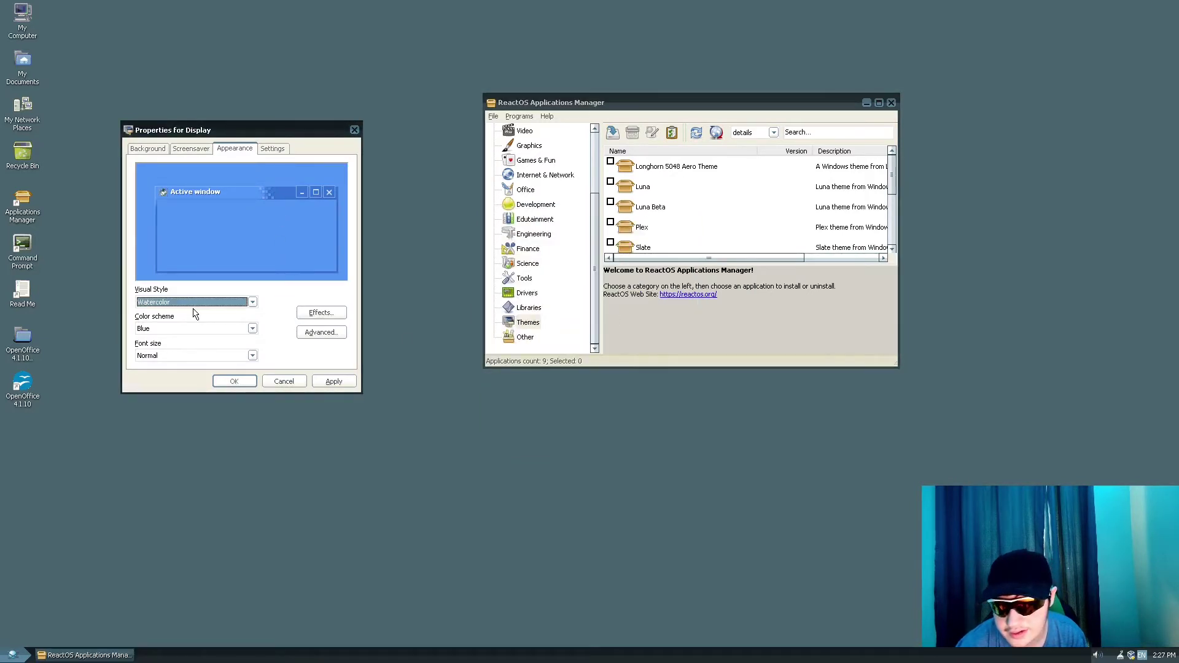
click(343, 382)
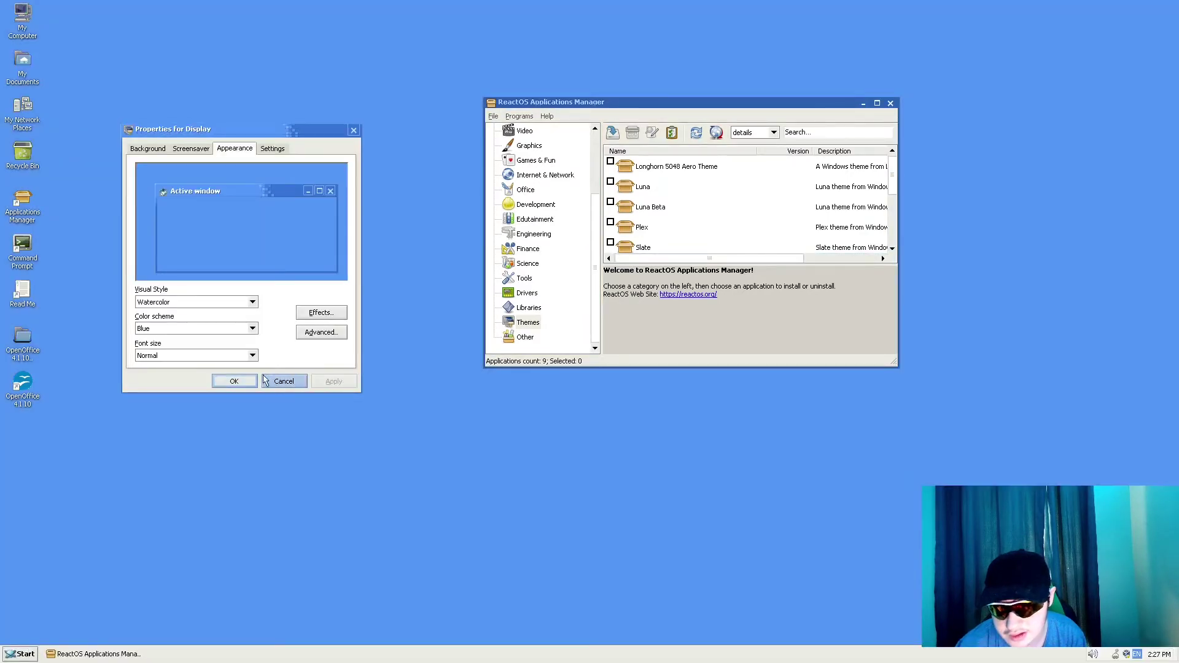
click(278, 151)
click(239, 149)
Apply the Lunar visual style with the ReactOS color scheme.
click(221, 305)
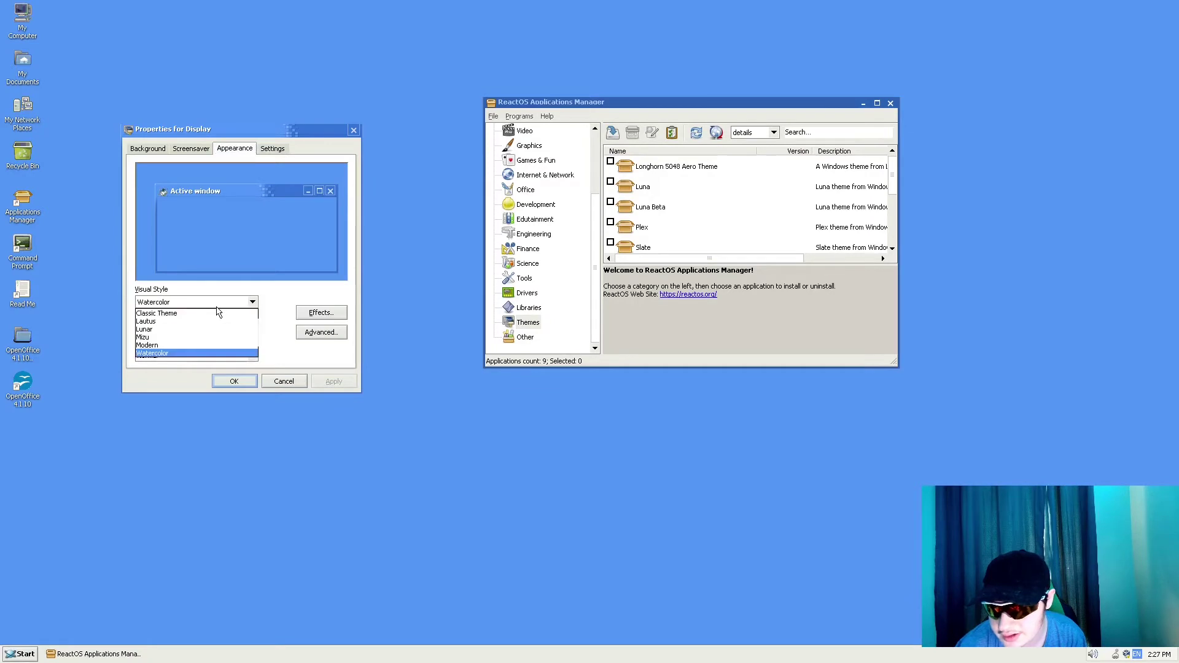
click(222, 329)
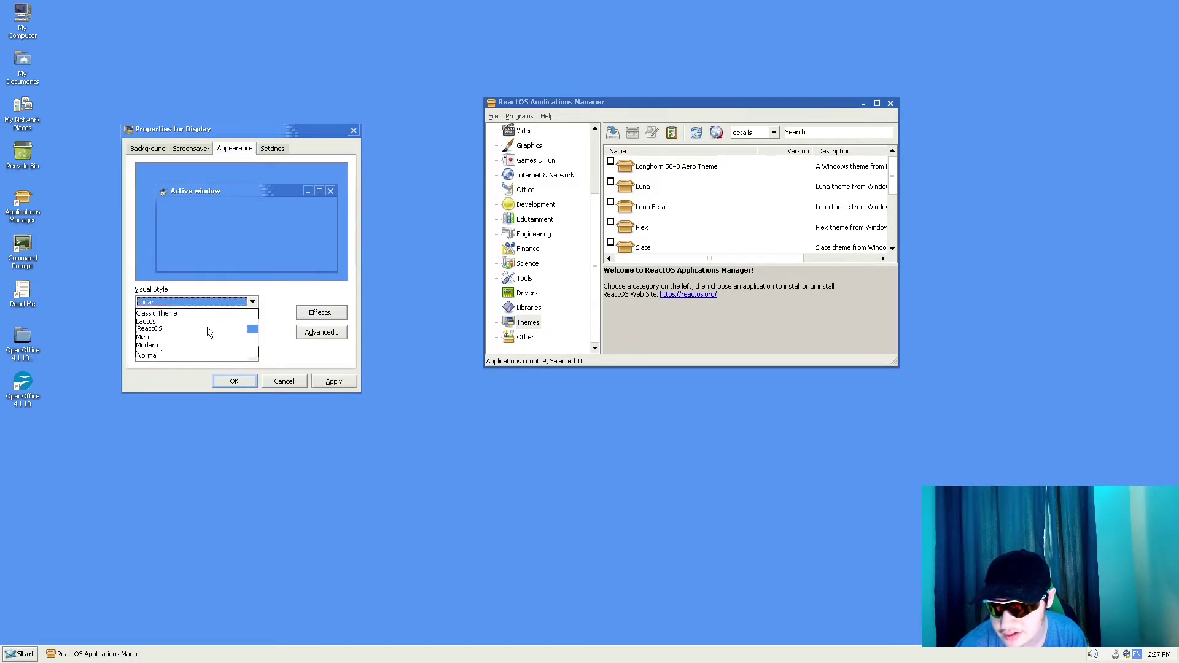
click(334, 381)
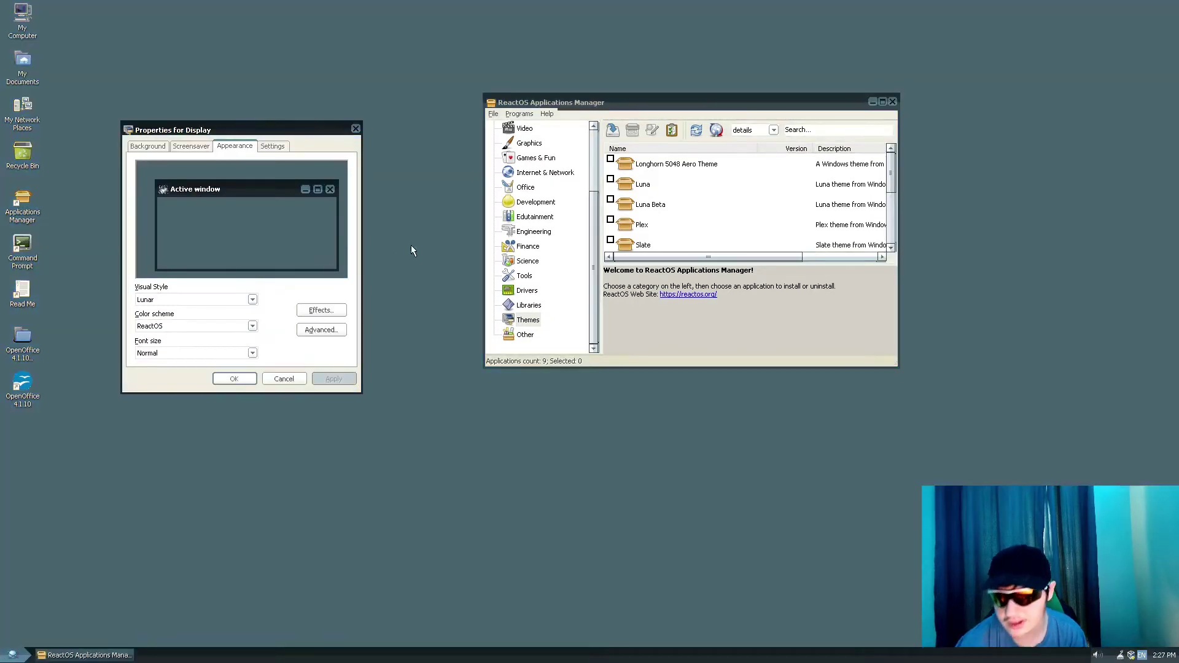
click(204, 333)
Select the Zeth theme in the Themes category and try to install it.
scroll(693, 243, down, 1)
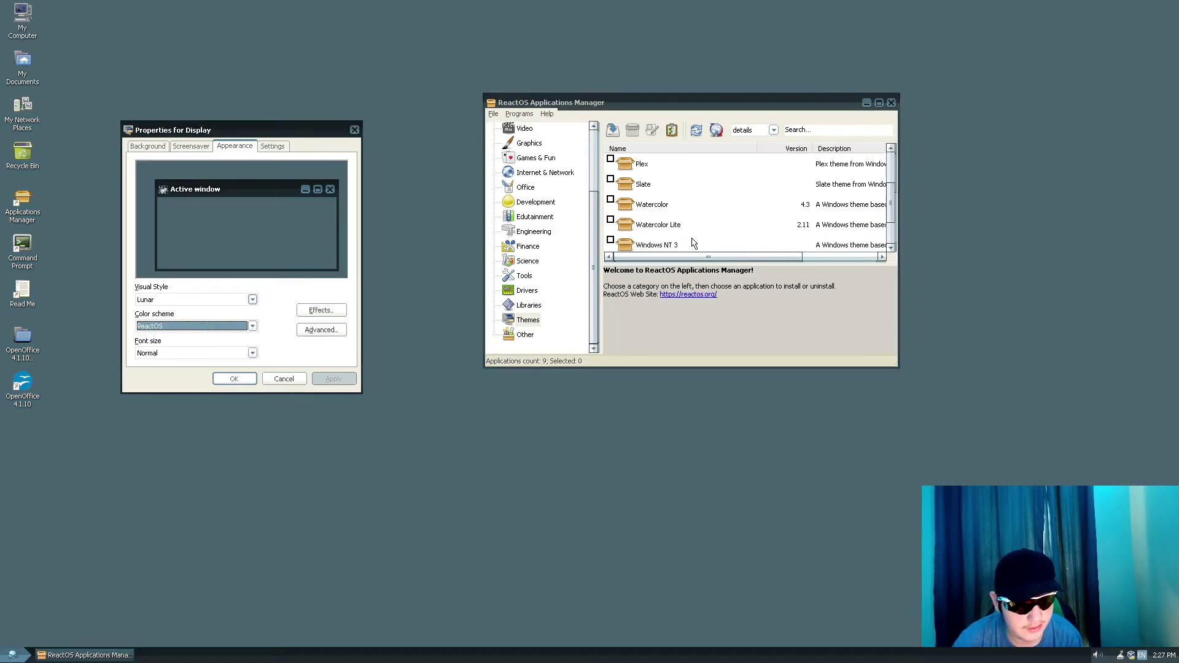
scroll(694, 229, down, 1)
click(677, 227)
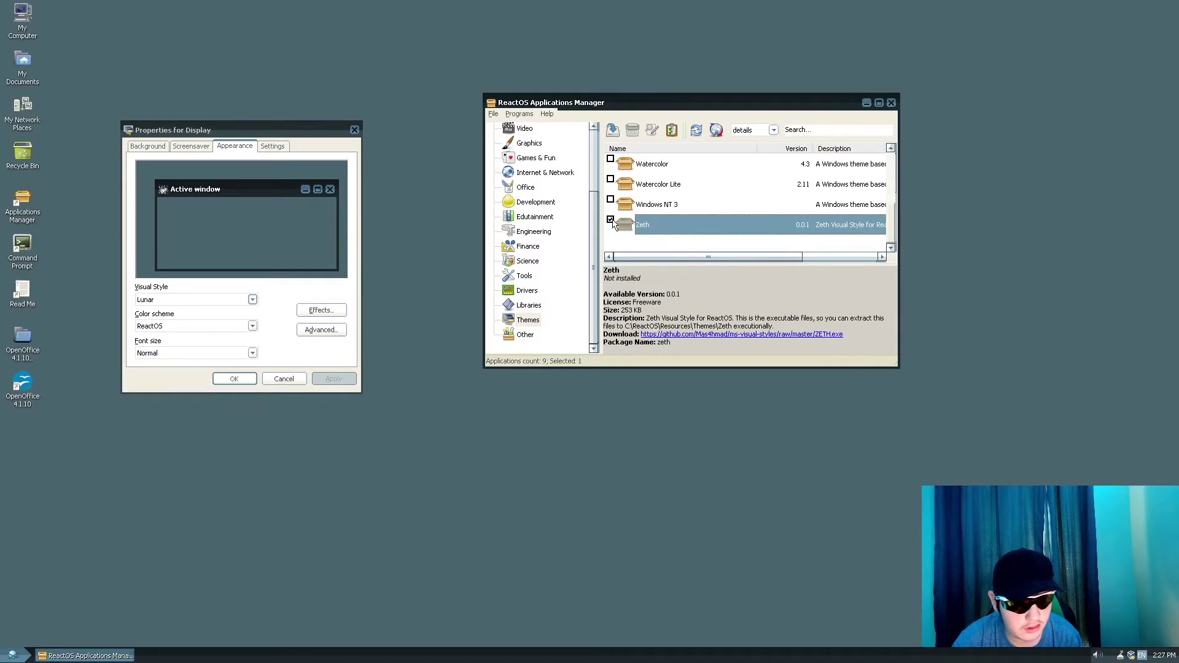
click(609, 131)
click(587, 346)
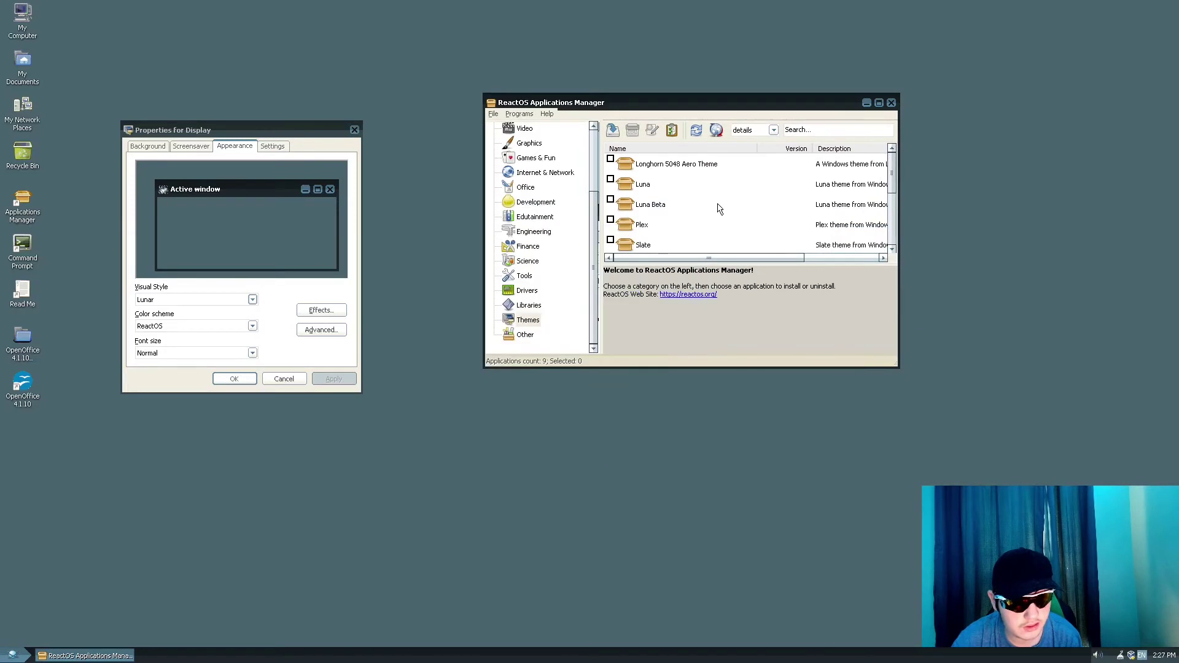
Try to install the Watercolor Lite theme from the Themes category.
scroll(666, 249, down, 1)
click(668, 226)
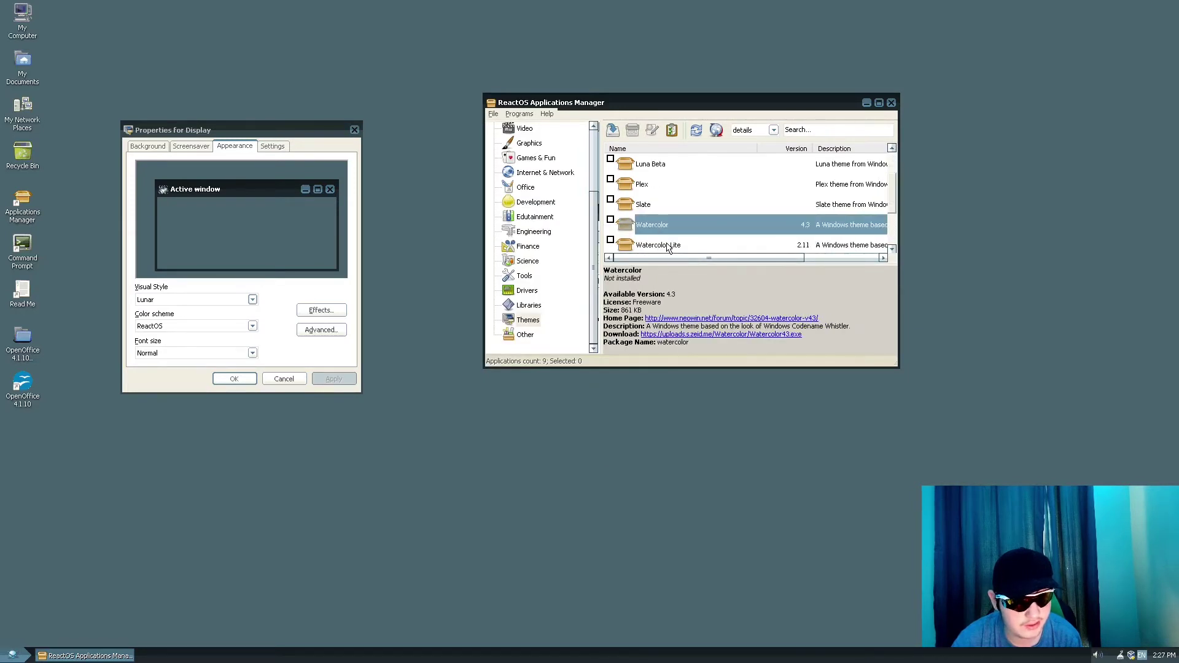
double_click(669, 245)
click(588, 345)
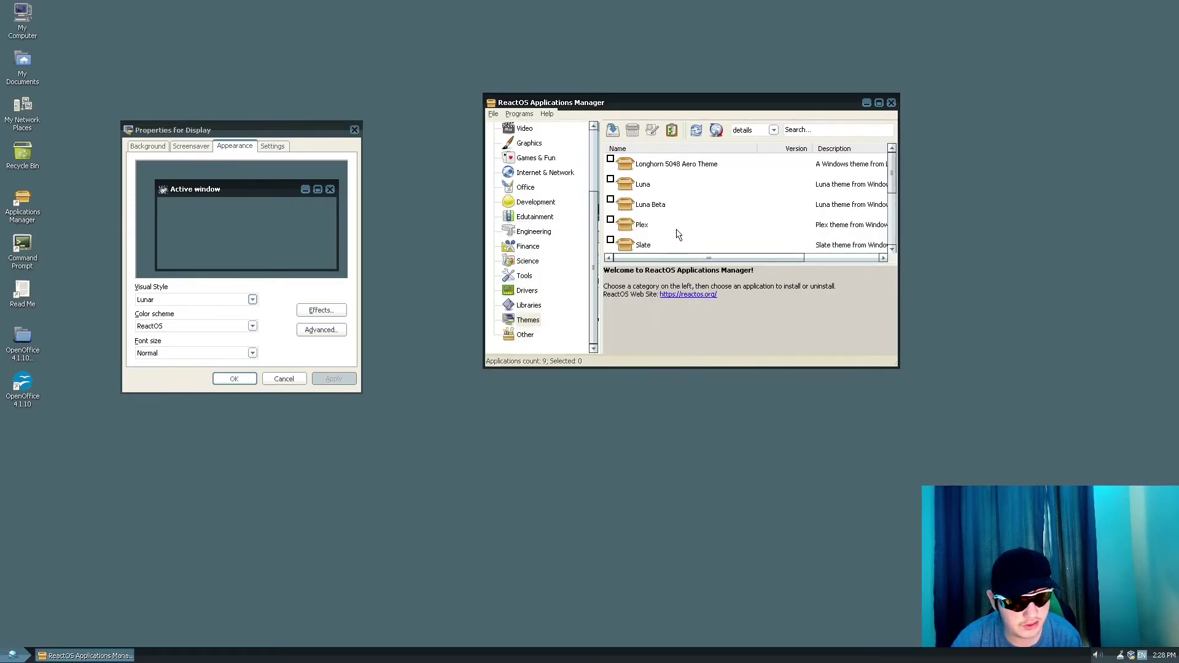
Try to open the Zeth theme's download link in Wine Internet Explorer, accepting the untrusted certificate, and close the browser.
click(679, 227)
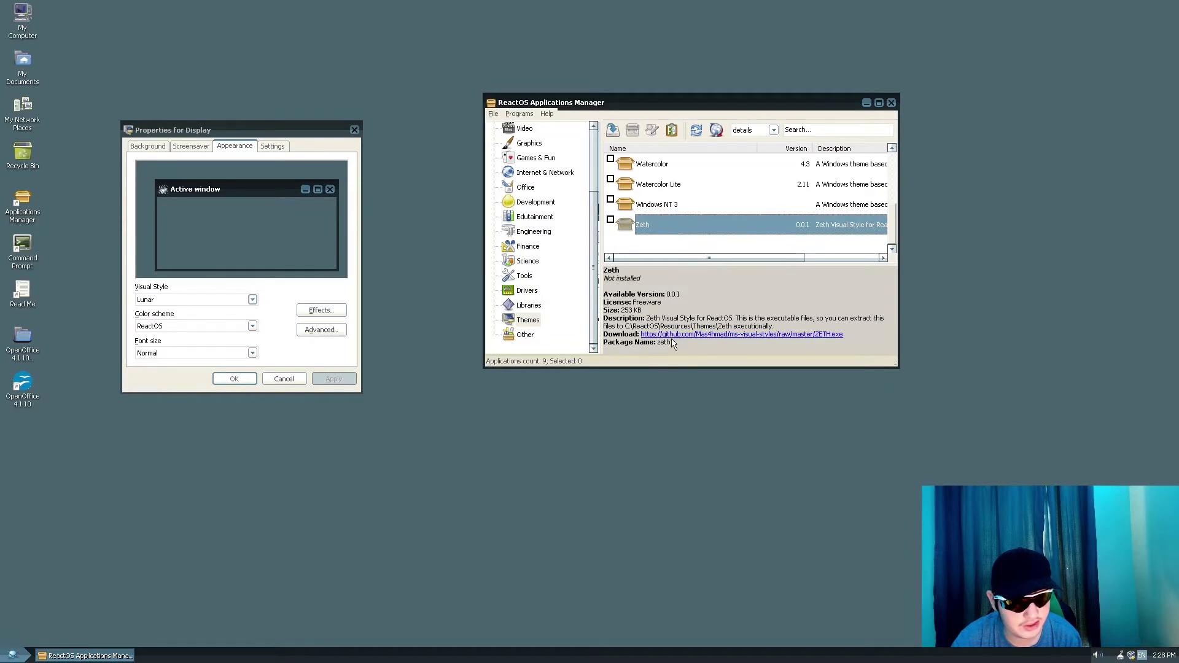
right_click(692, 335)
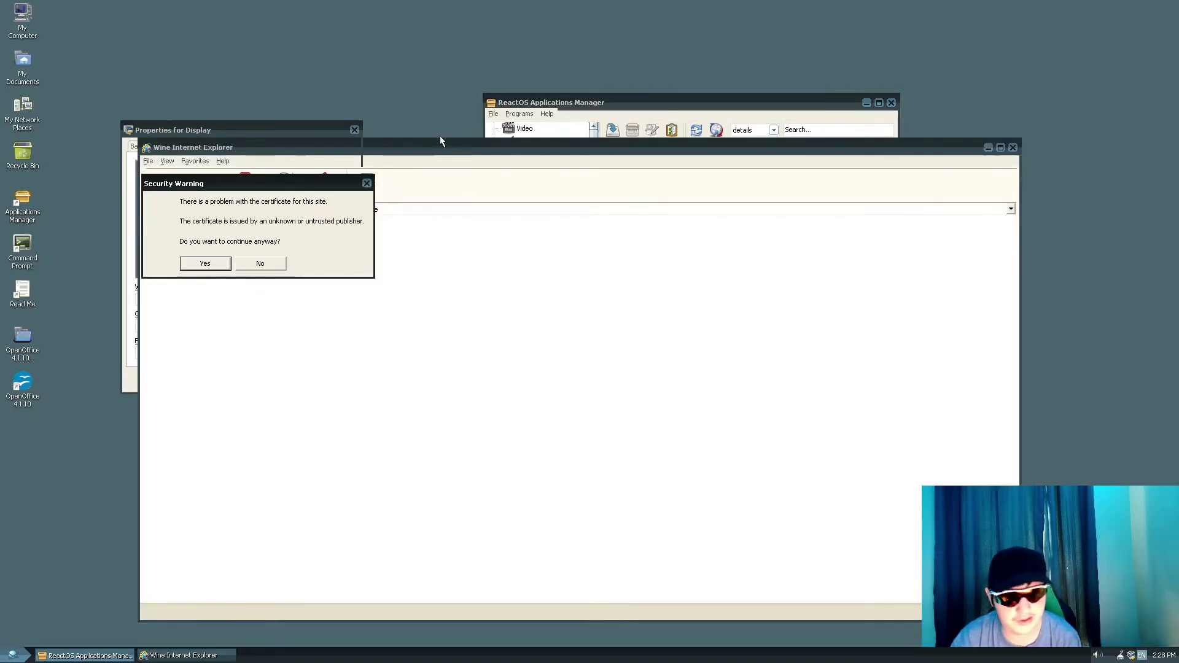
click(205, 264)
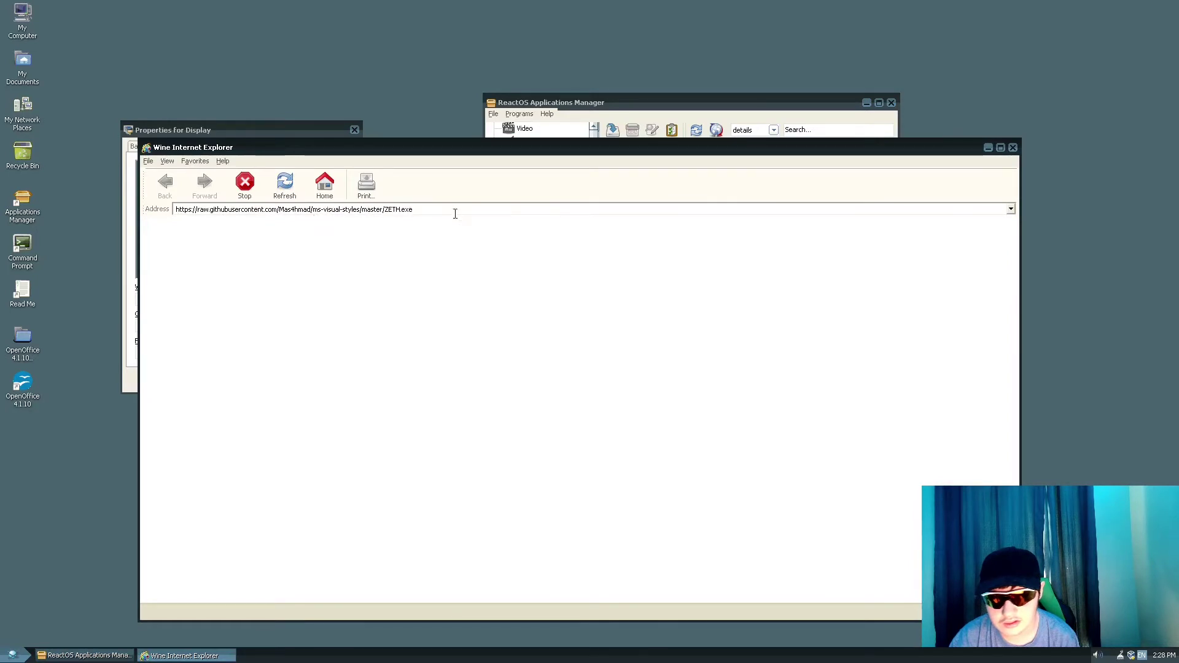
drag(422, 151, 438, 58)
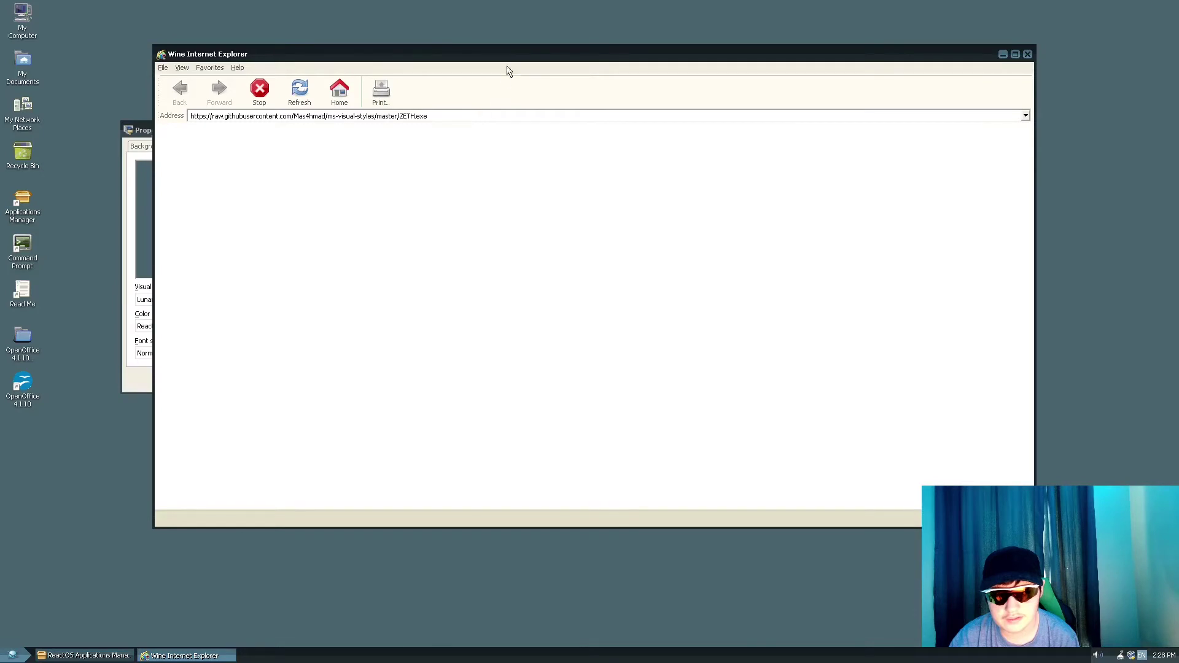
drag(523, 58, 379, 136)
click(878, 133)
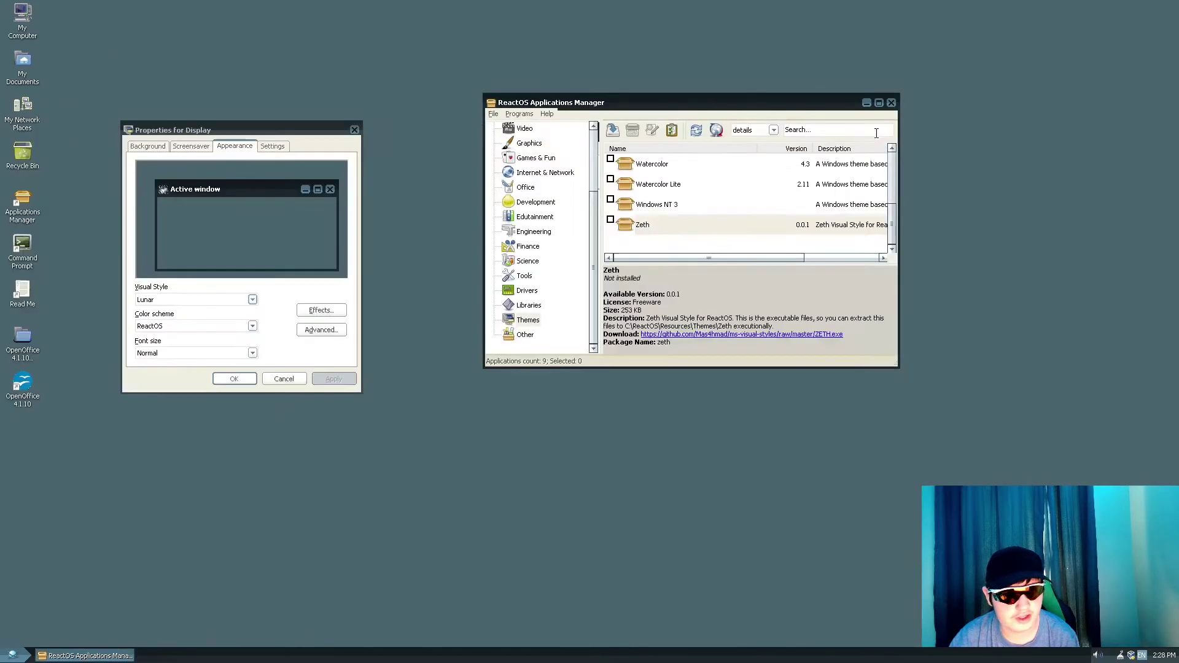
Try to run winecfg in the Command Prompt and exit it.
key(super)
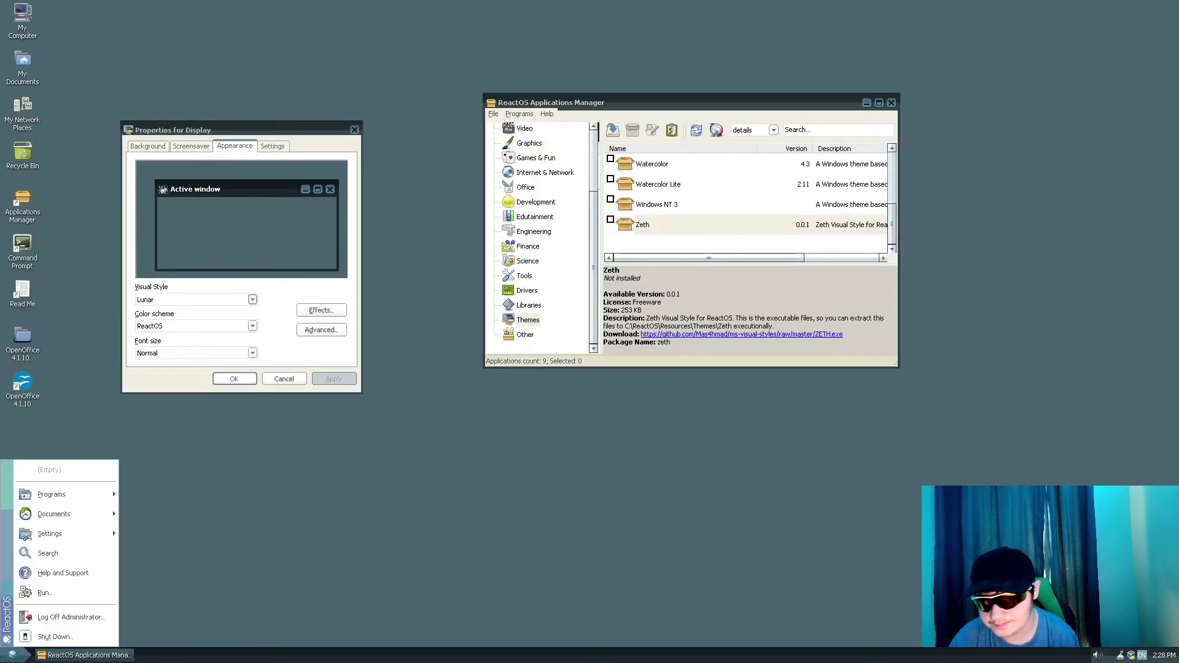
click(44, 215)
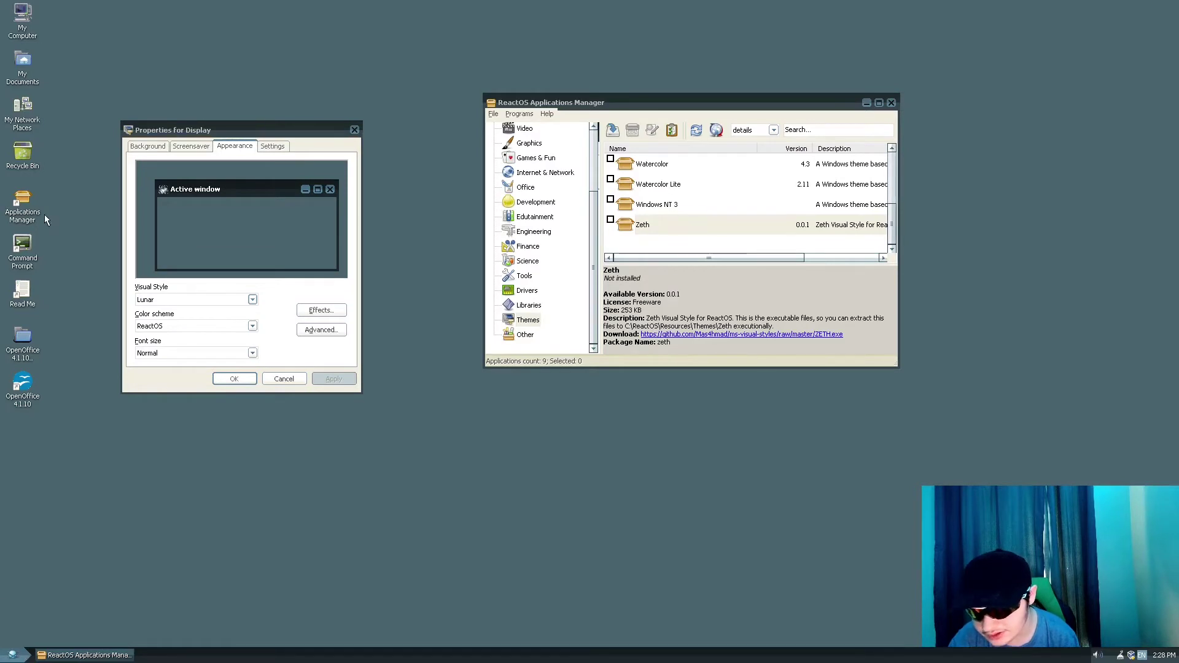
double_click(22, 249)
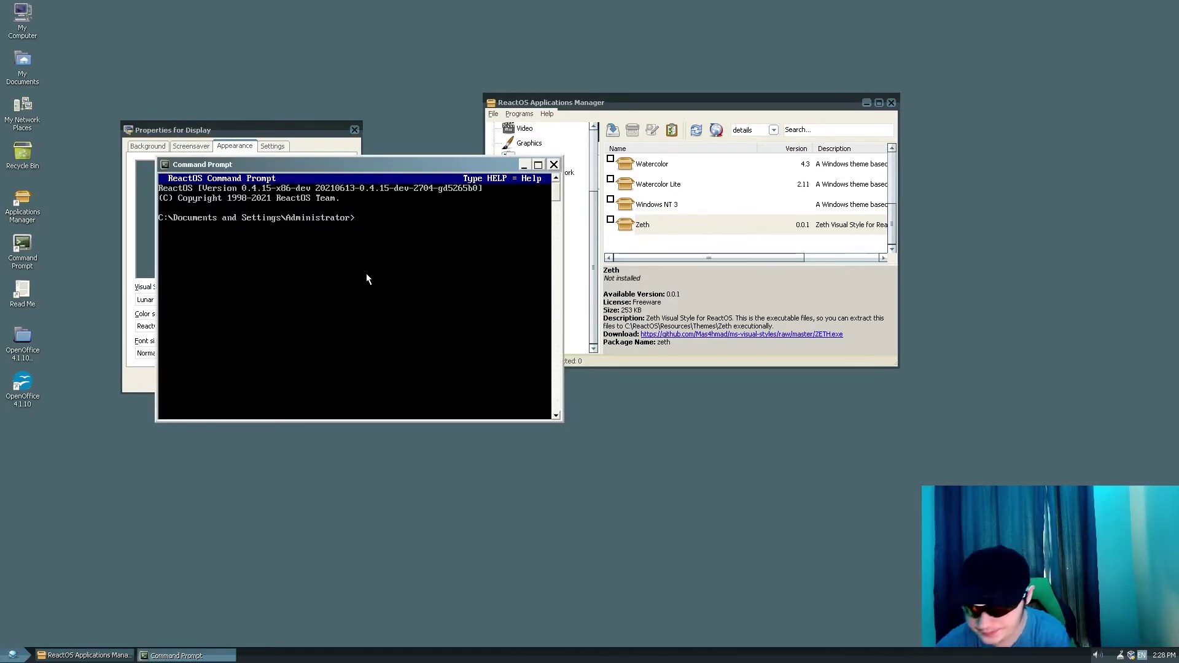
text(winecfg)
key(Return)
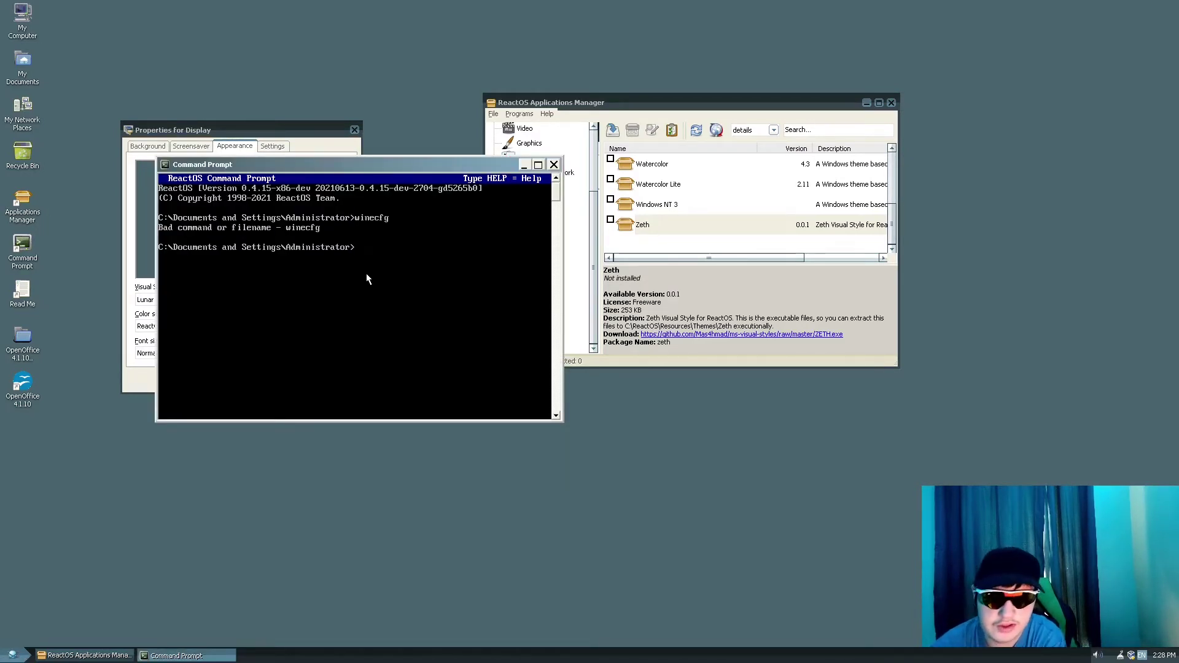
text(exit)
key(Return)
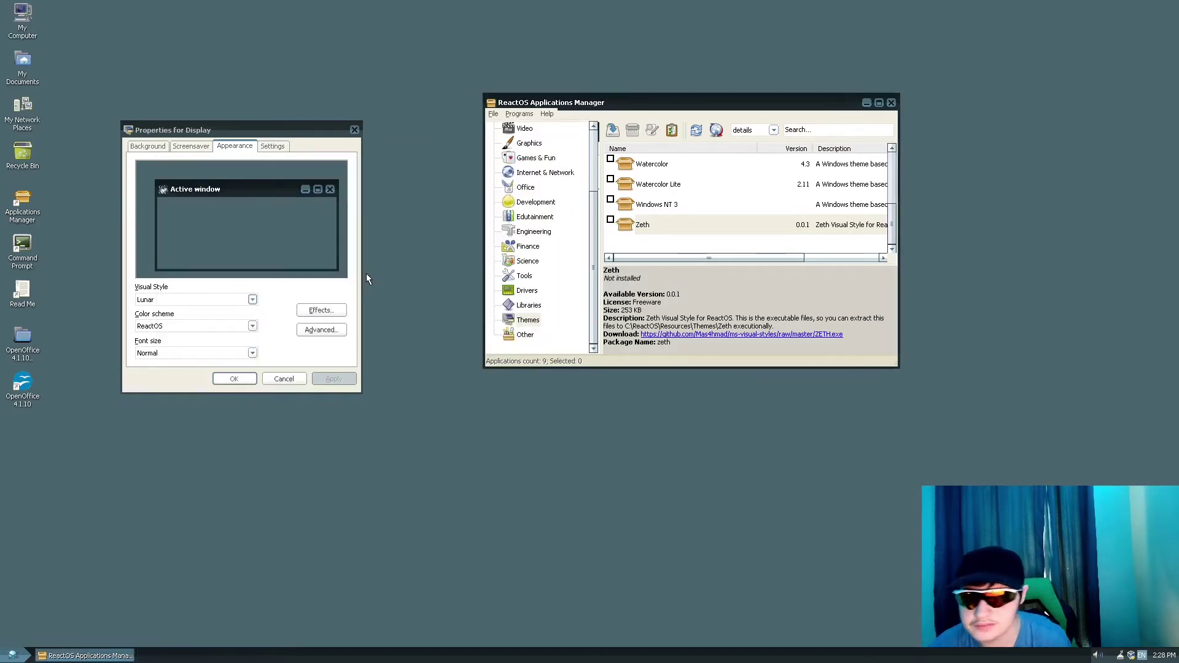
key(super)
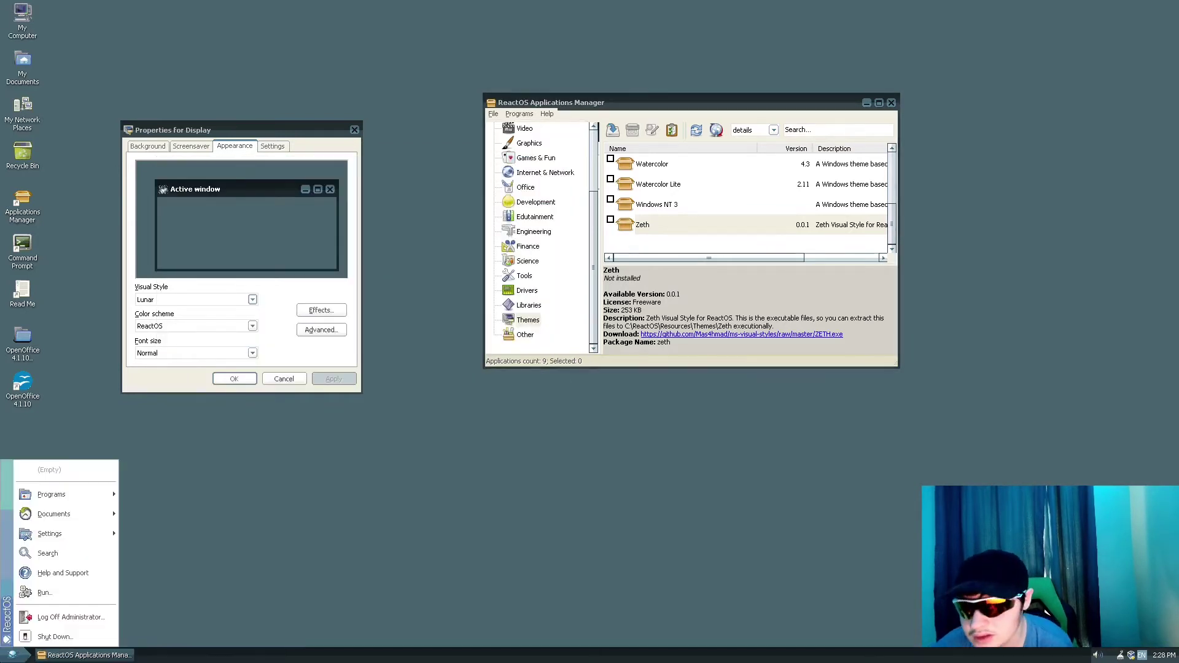
click(78, 591)
text(w)
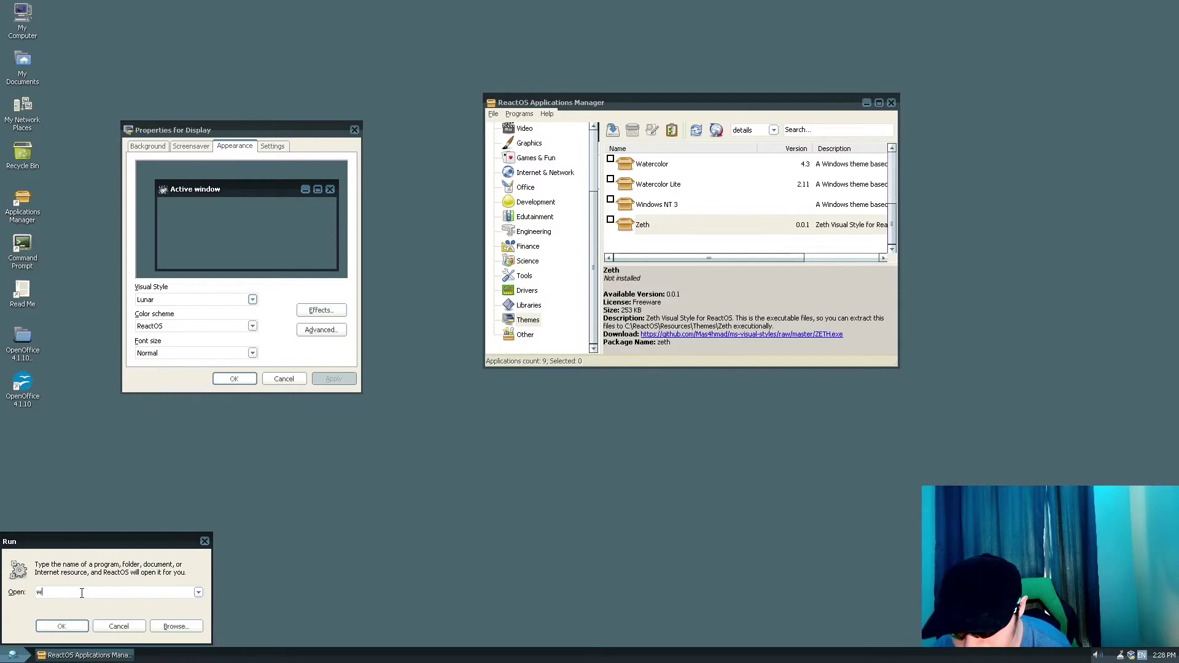
click(119, 626)
Unlock the taskbar in the Taskbar and Start Menu properties and apply the change.
key(super)
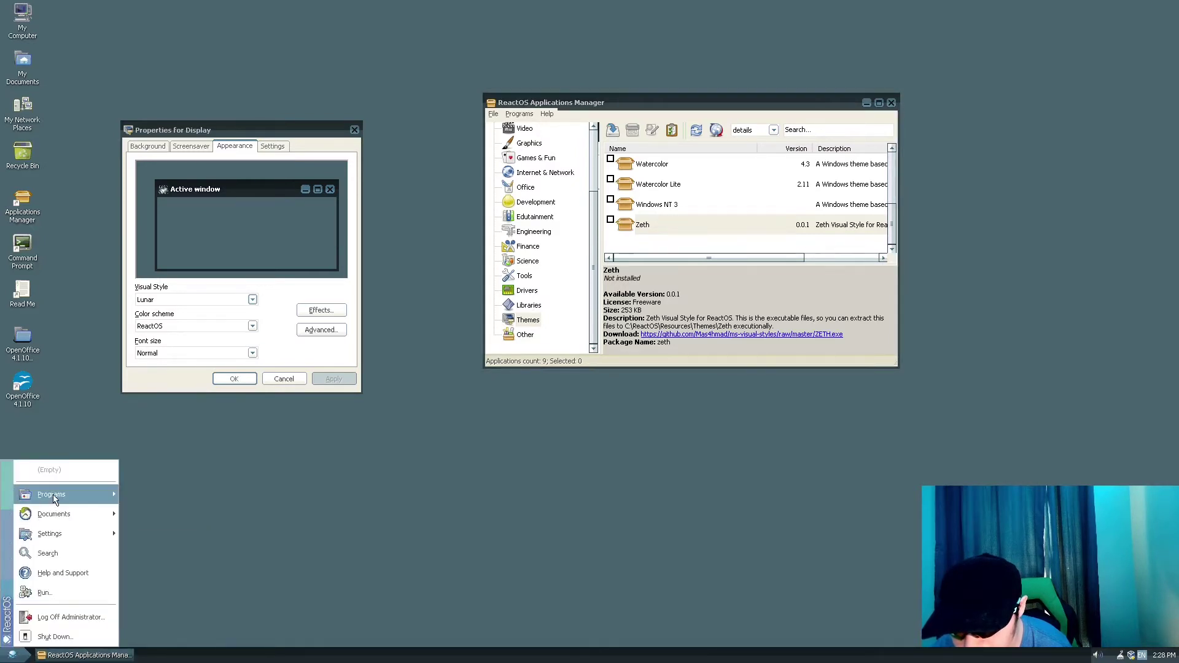
mouse_move(60, 497)
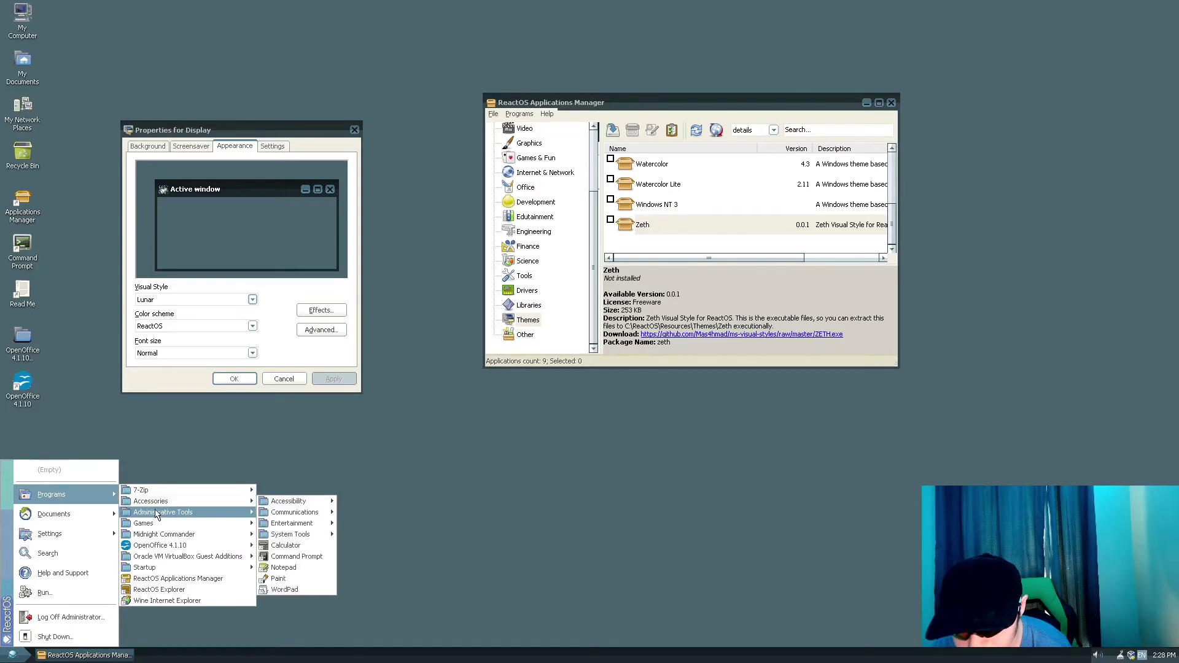
mouse_move(156, 514)
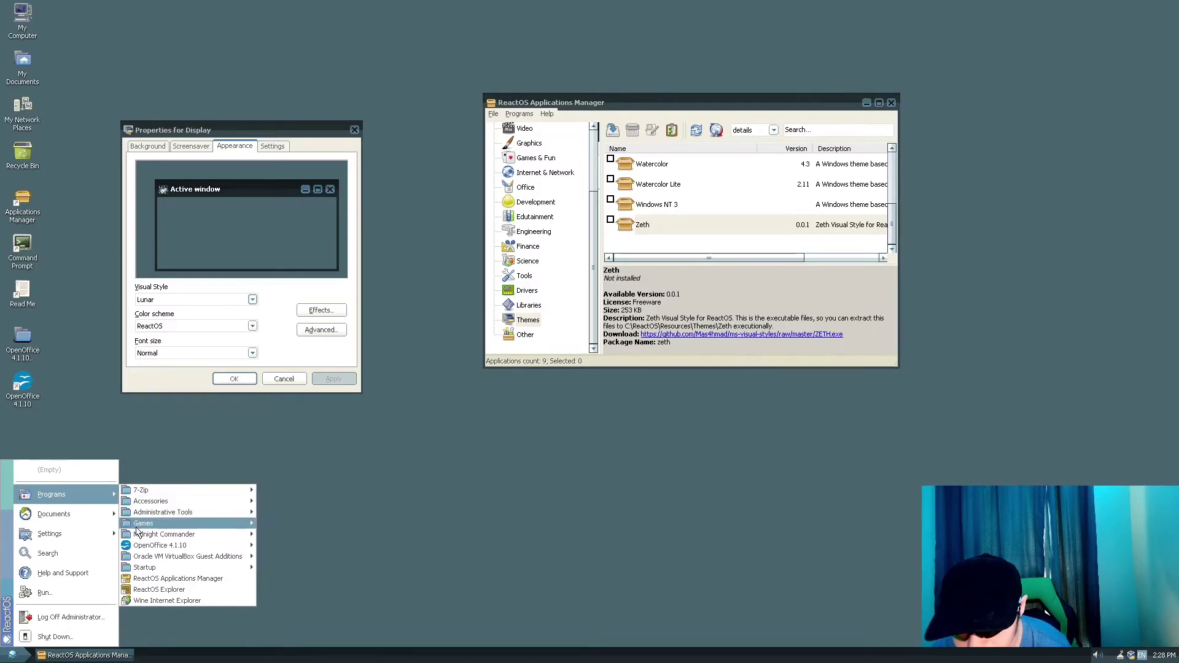
mouse_move(158, 537)
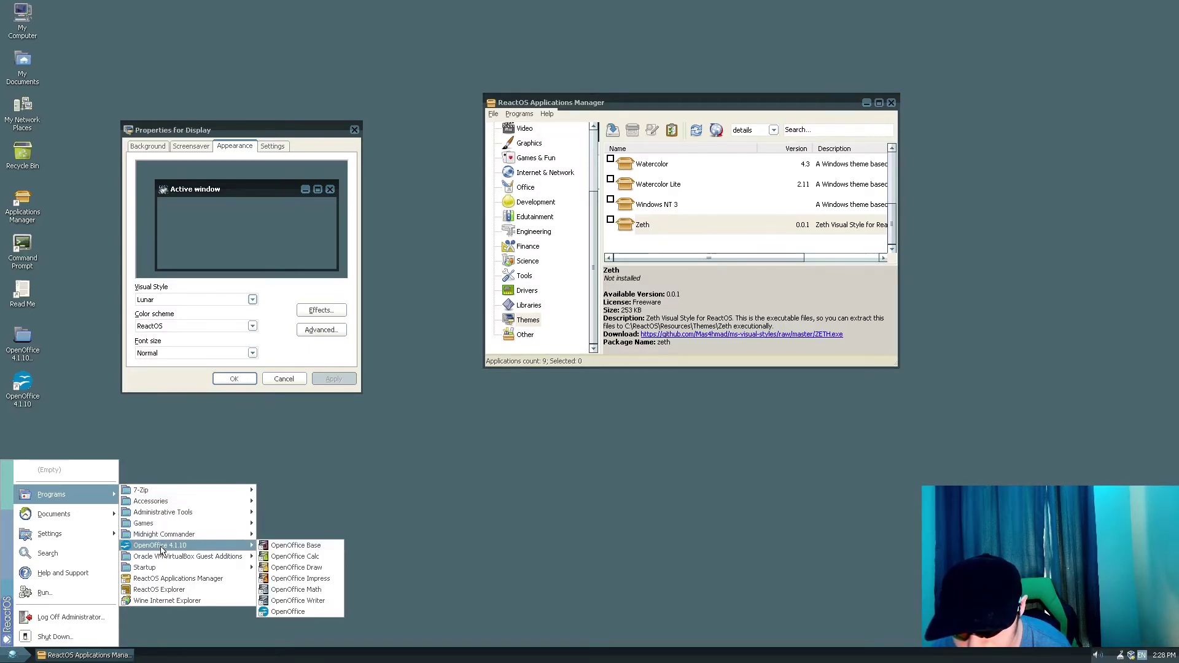
mouse_move(141, 561)
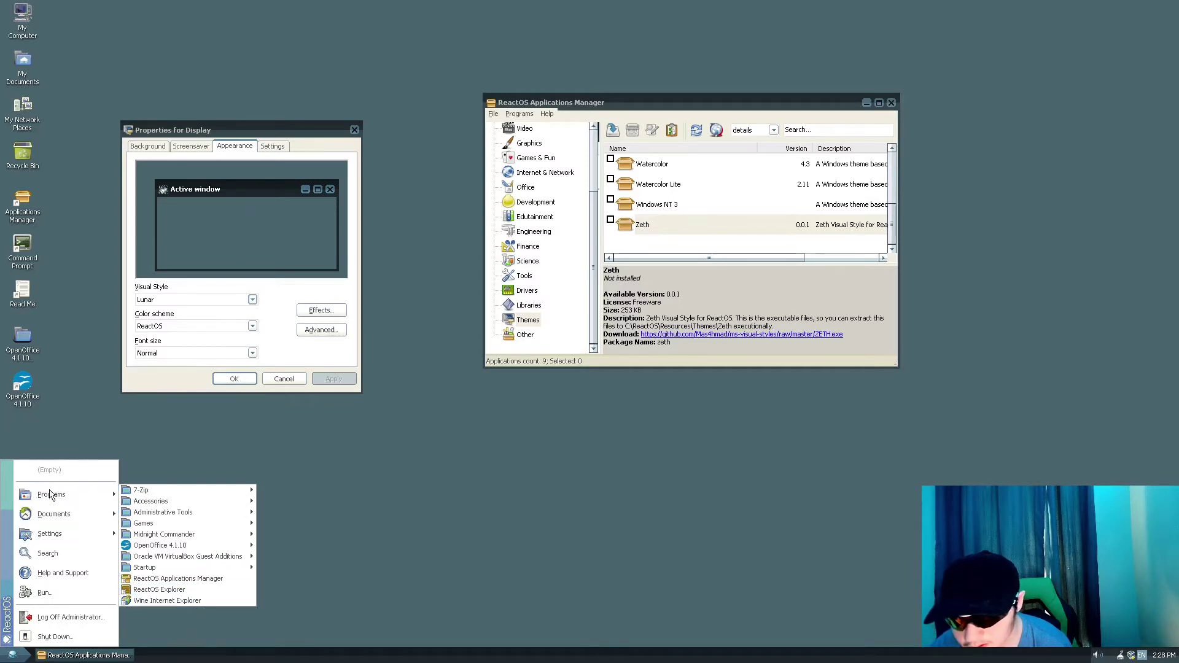
mouse_move(59, 540)
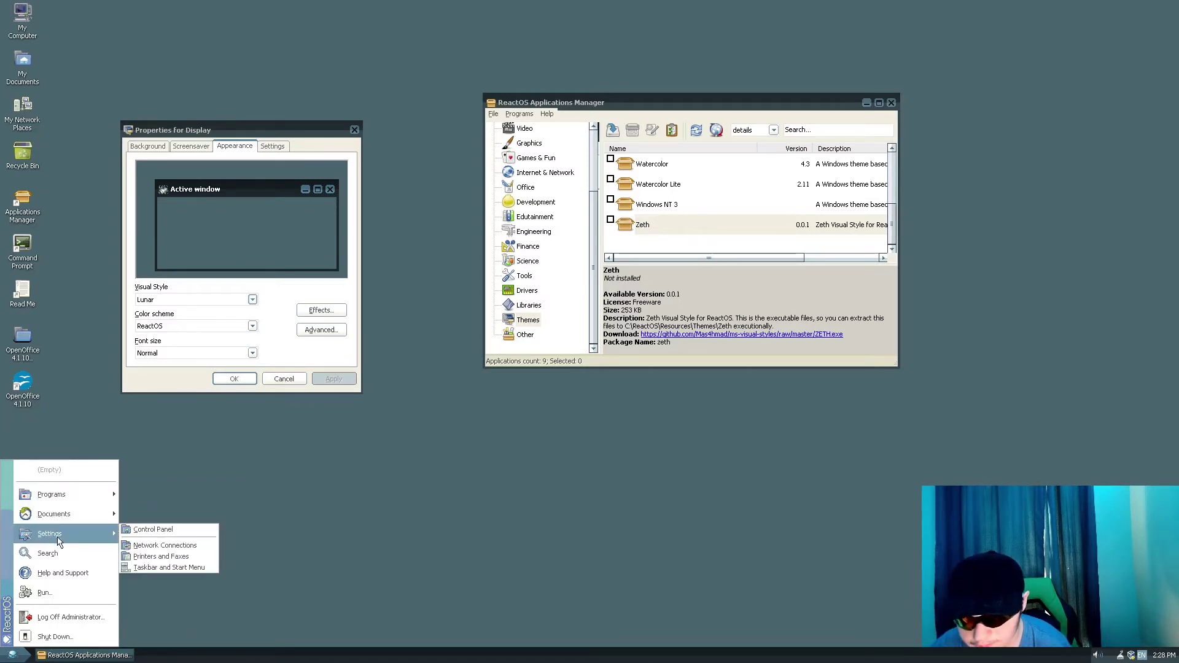
click(182, 570)
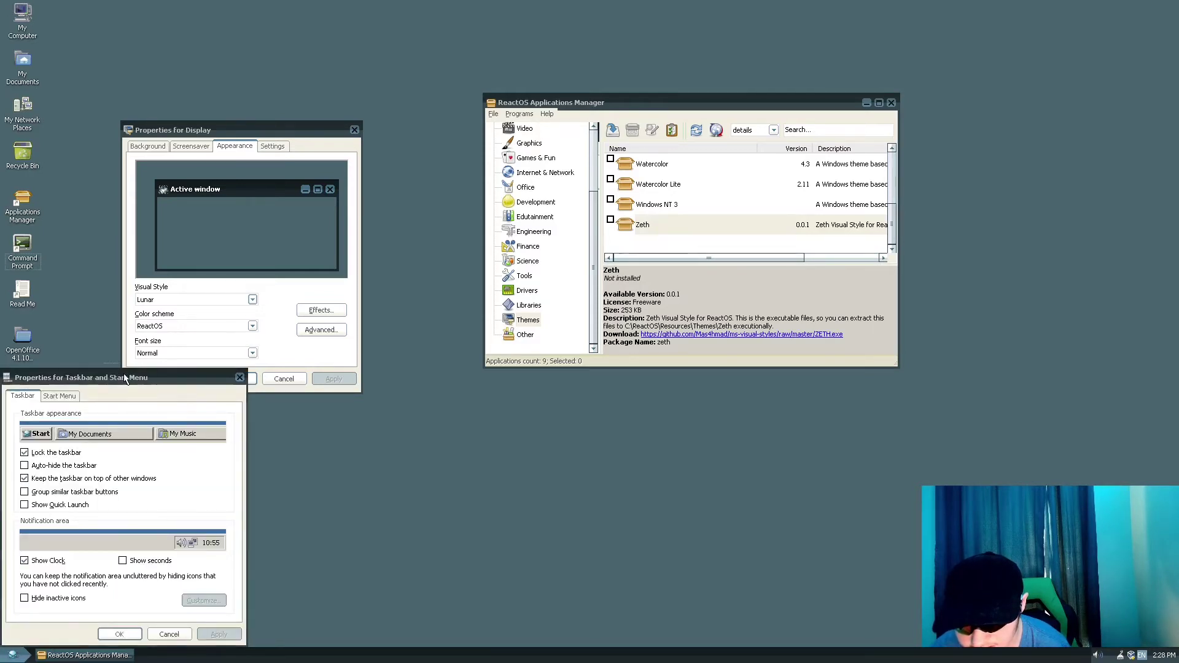
drag(125, 377, 393, 246)
click(321, 321)
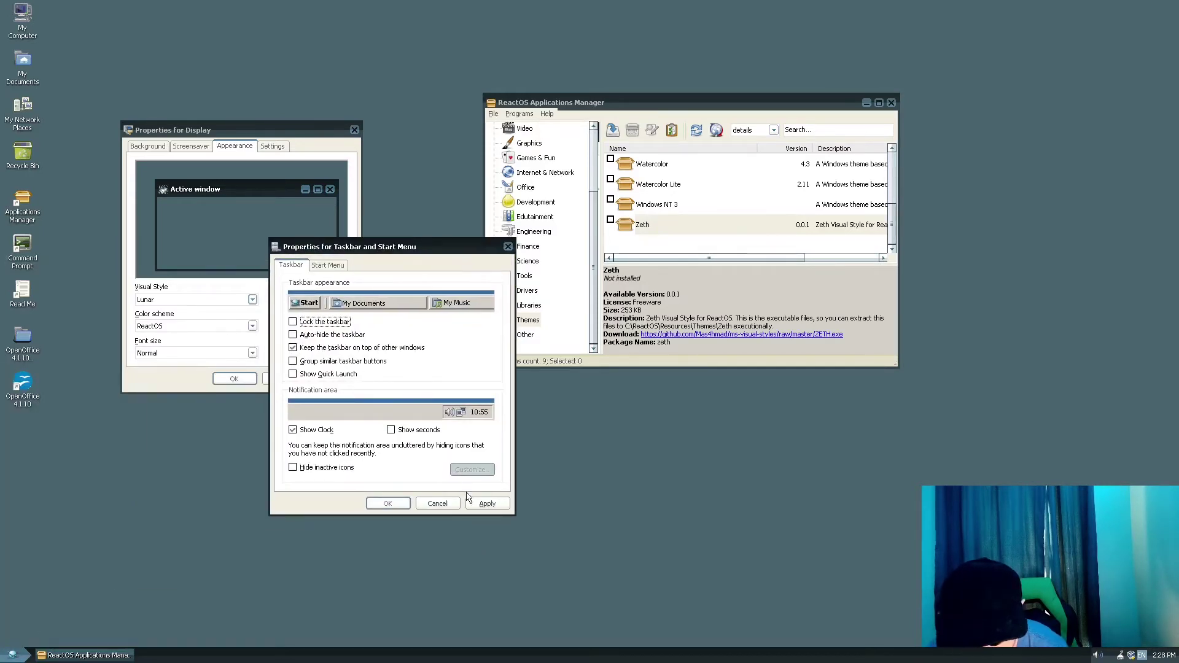
click(486, 506)
click(487, 504)
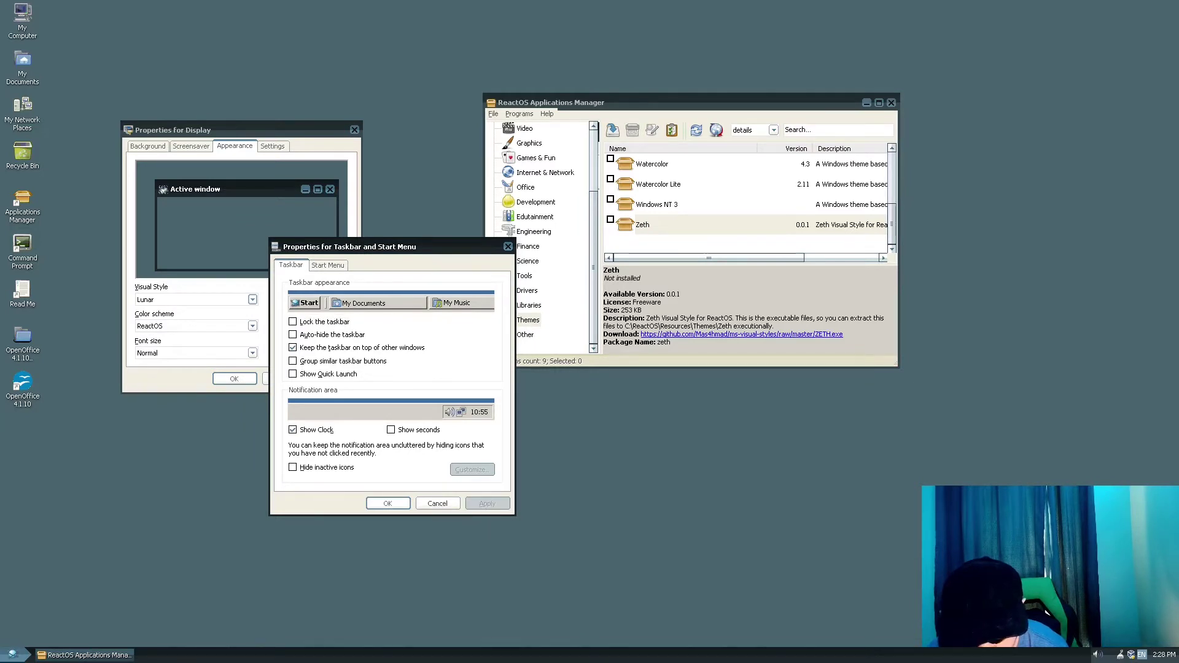
Try to move the unlocked taskbar to another edge of the screen.
drag(487, 655, 6, 652)
click(3, 5)
click(2, 4)
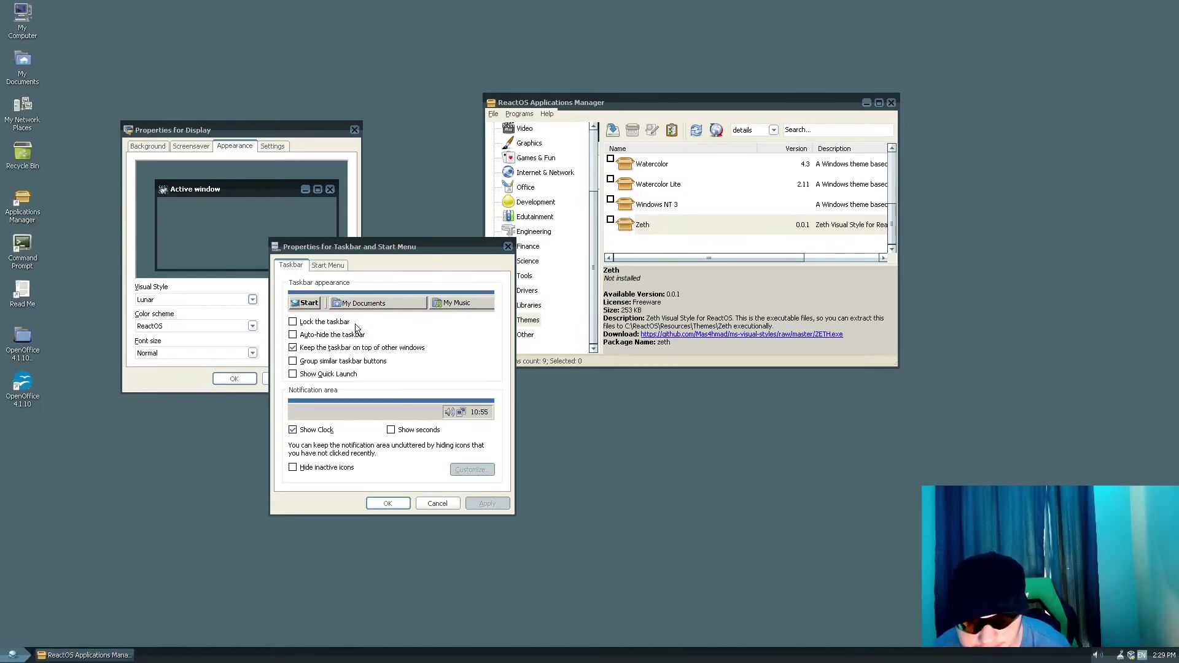
click(7, 657)
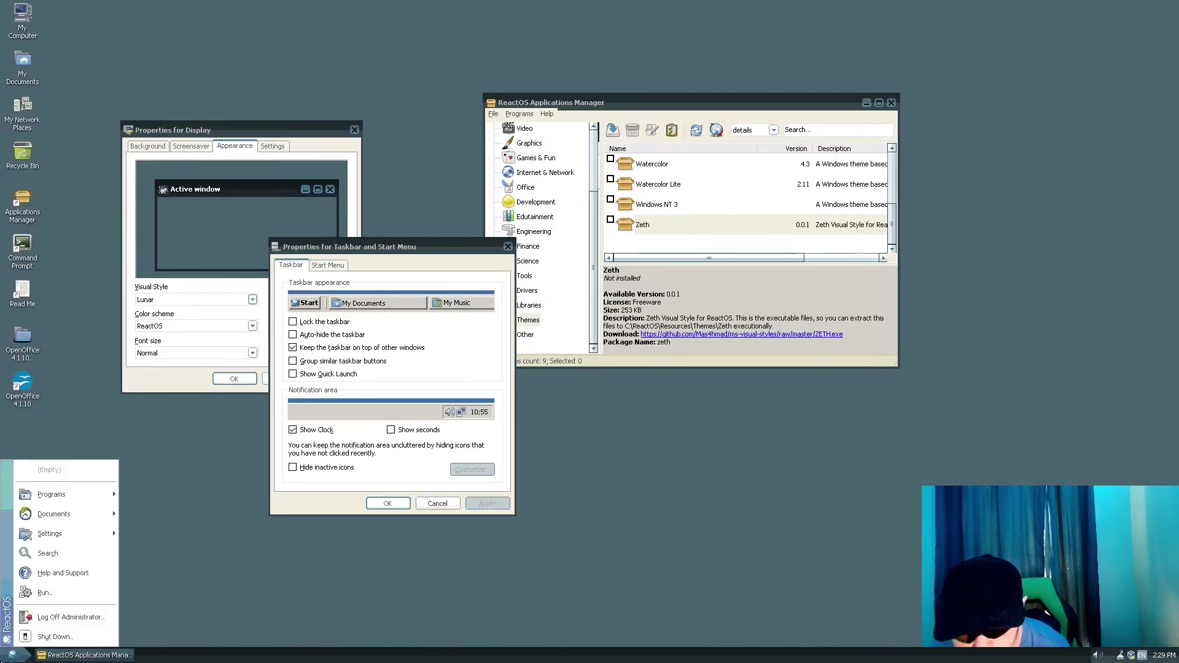
click(7, 657)
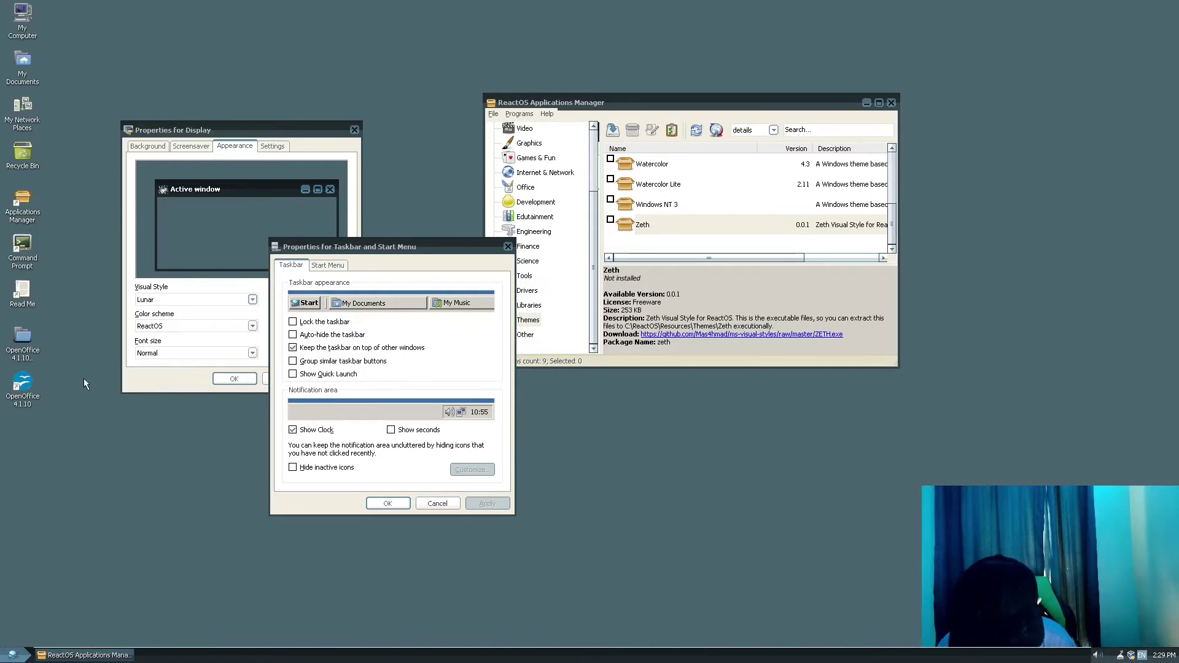
Enable Show Quick Launch, Lock the taskbar and Show seconds in the taskbar properties, apply the changes and close the dialog.
click(322, 374)
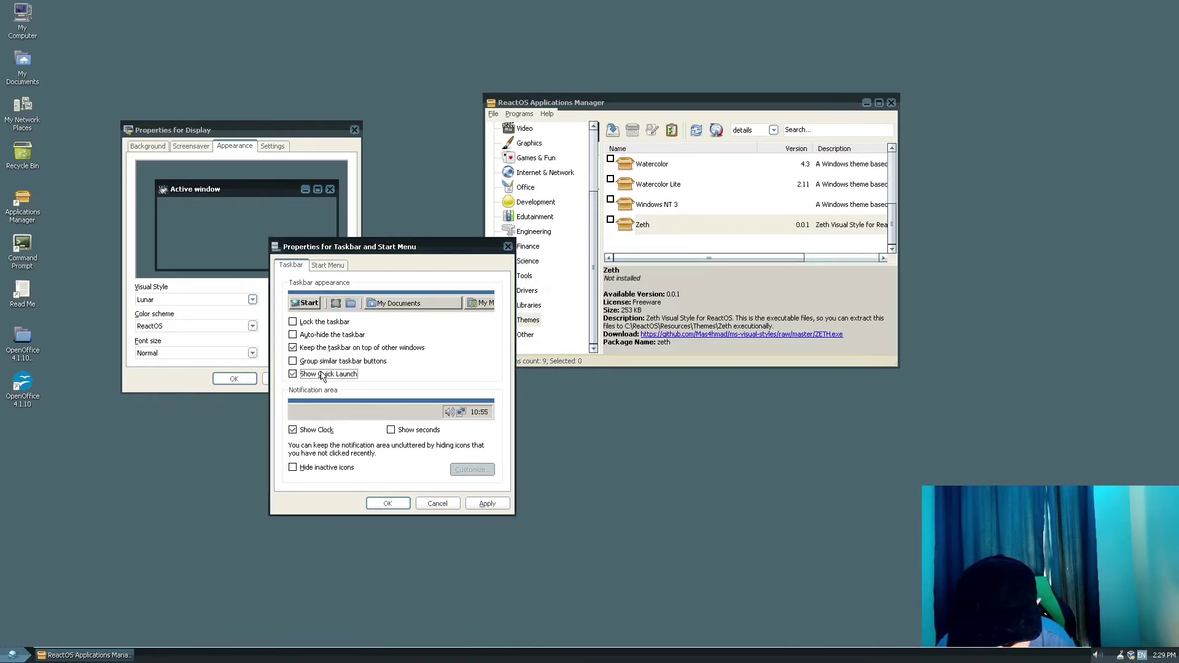
click(487, 504)
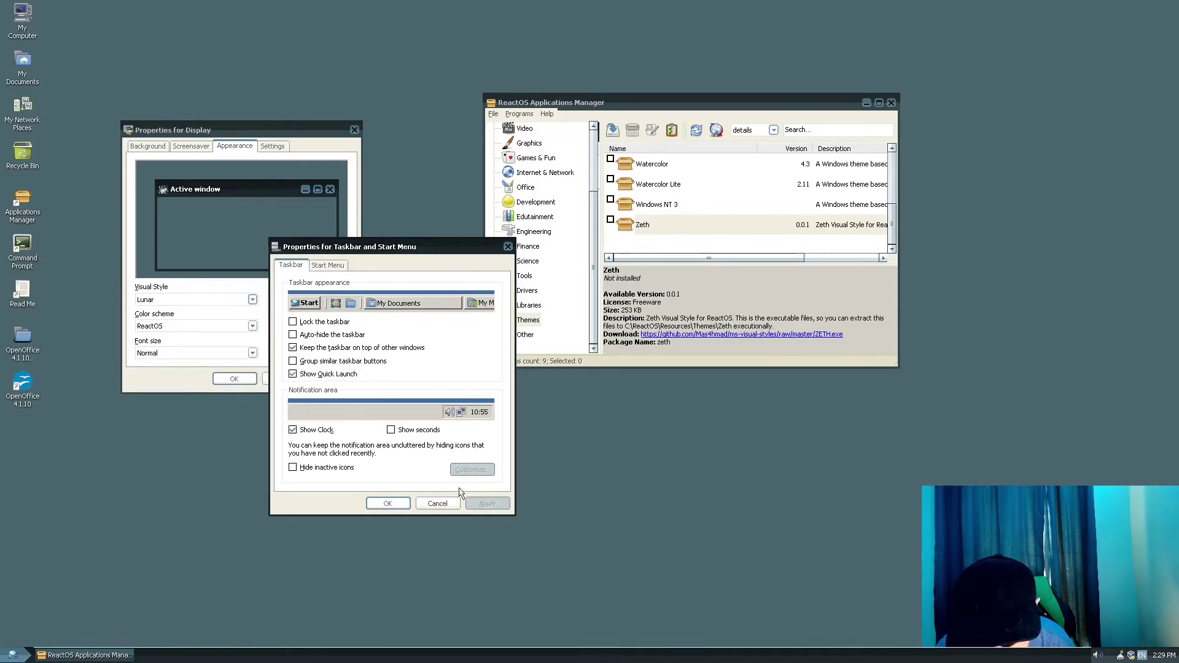
click(325, 324)
click(487, 504)
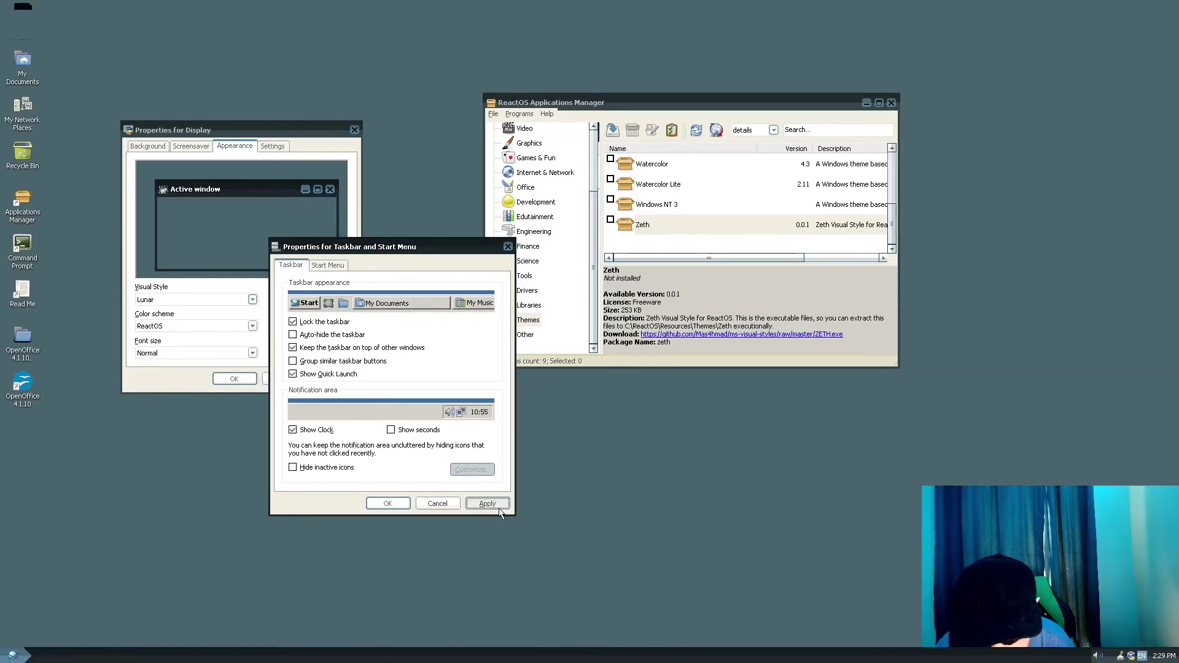
click(402, 430)
click(487, 503)
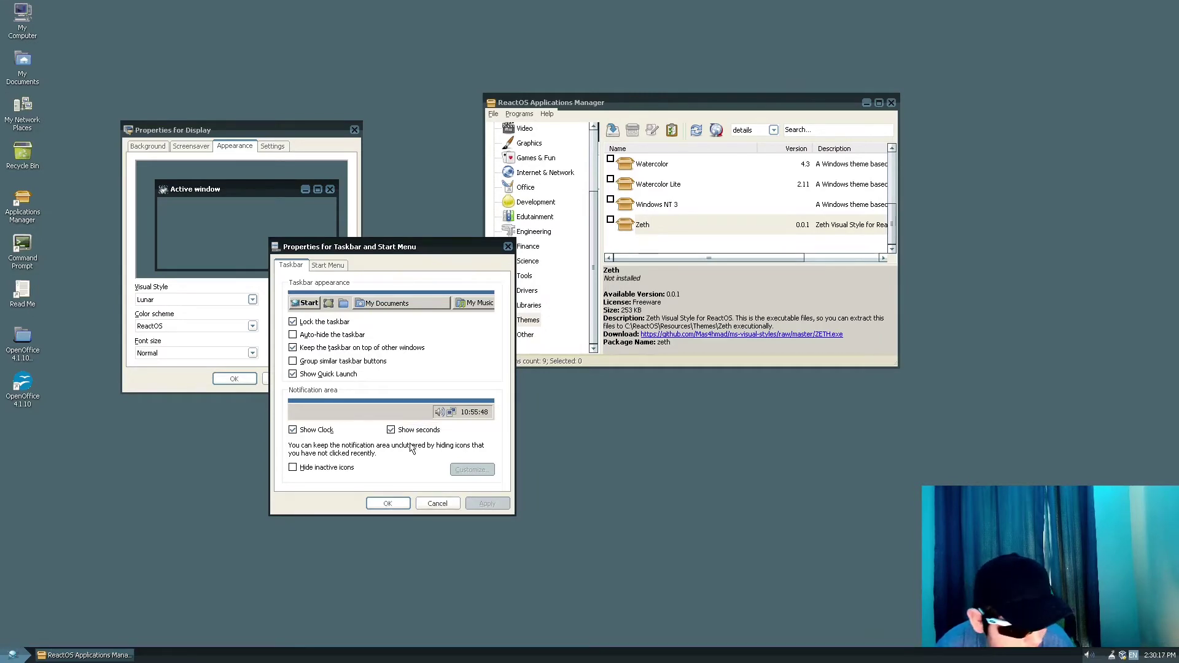
click(396, 502)
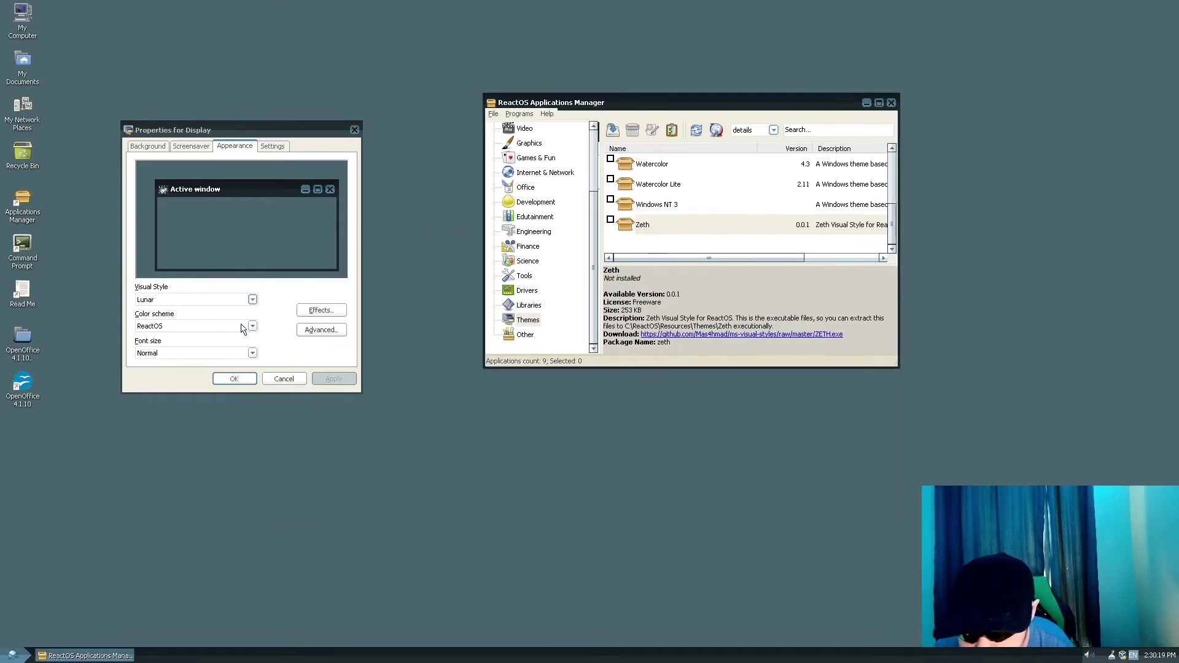
Check the appearance effects in the display properties and apply the Large Fonts font size.
click(320, 310)
click(309, 324)
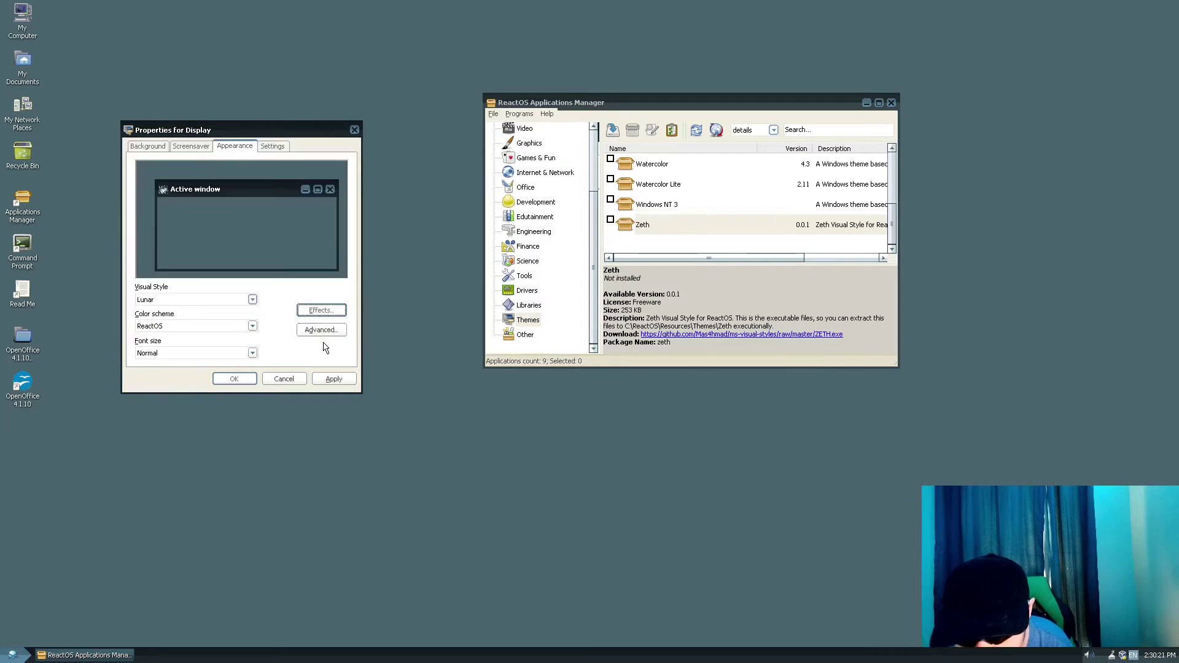
click(252, 352)
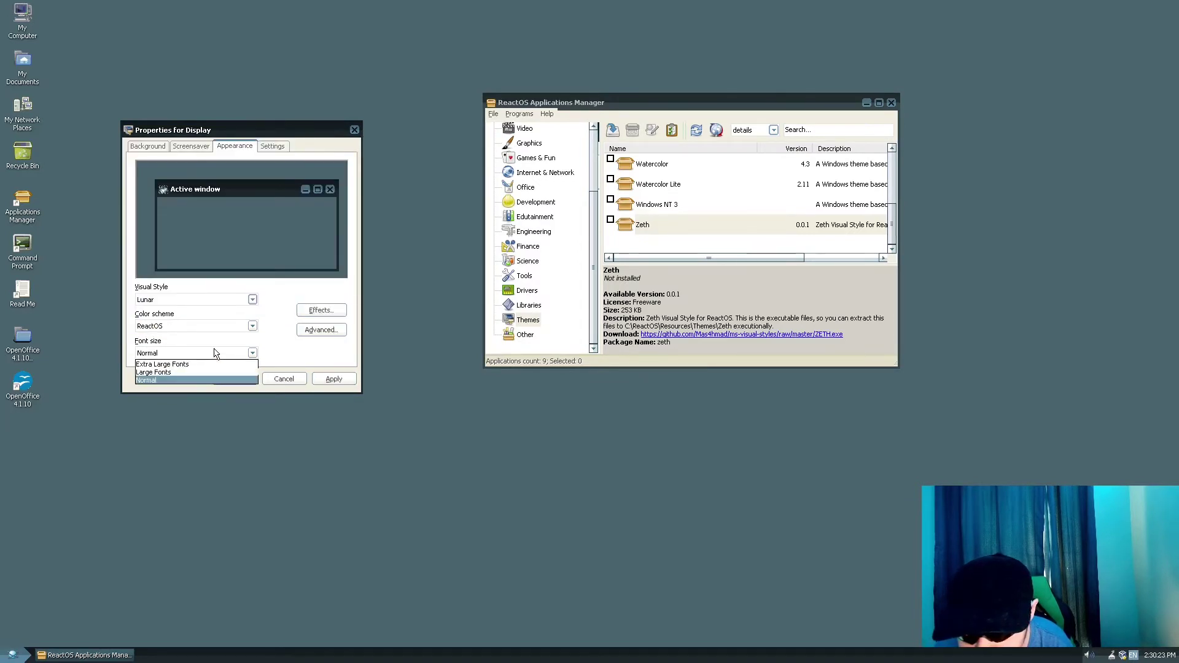
click(160, 373)
click(333, 379)
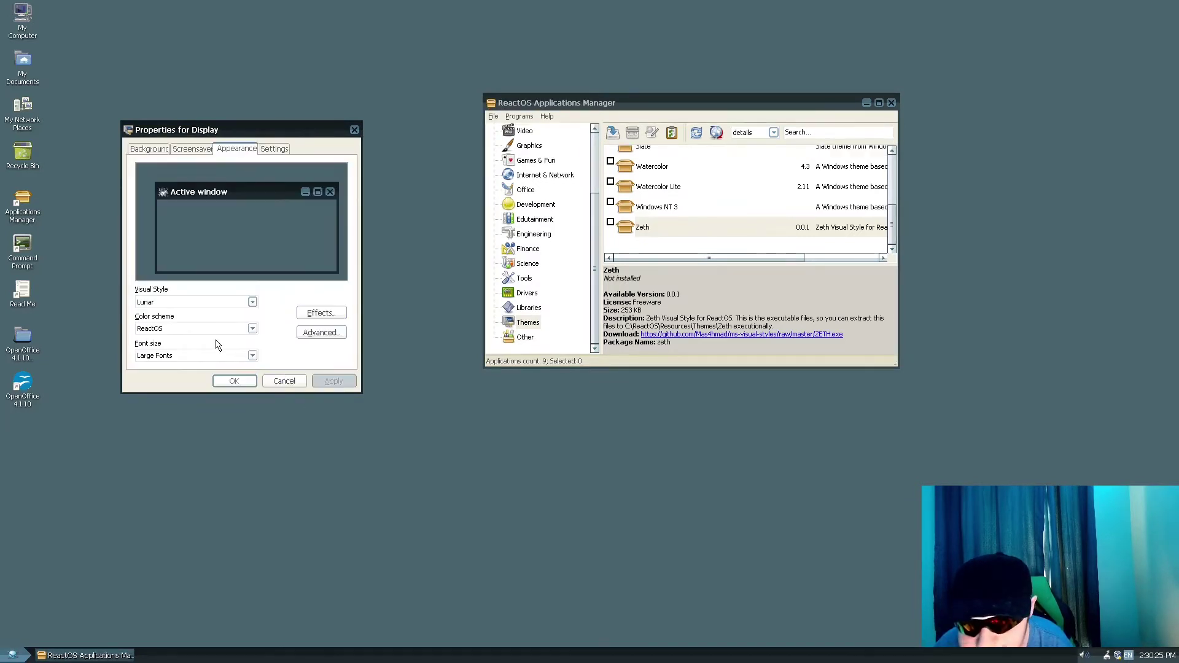
Set the display font size back to Normal and apply it.
click(252, 355)
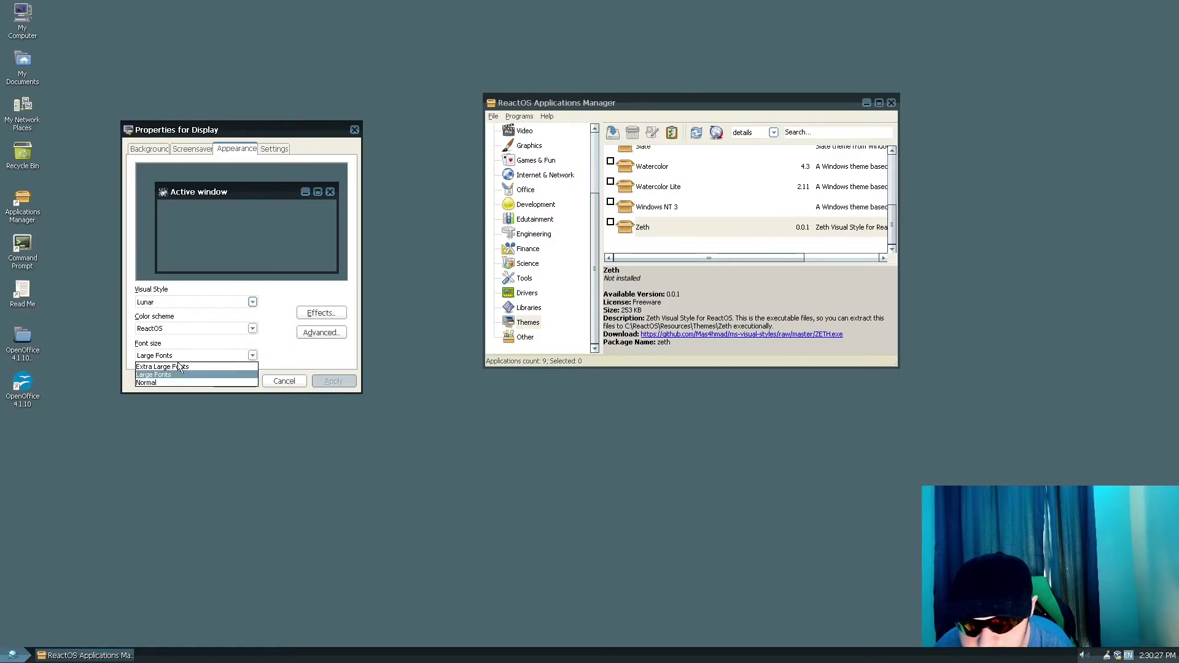
click(177, 372)
click(334, 381)
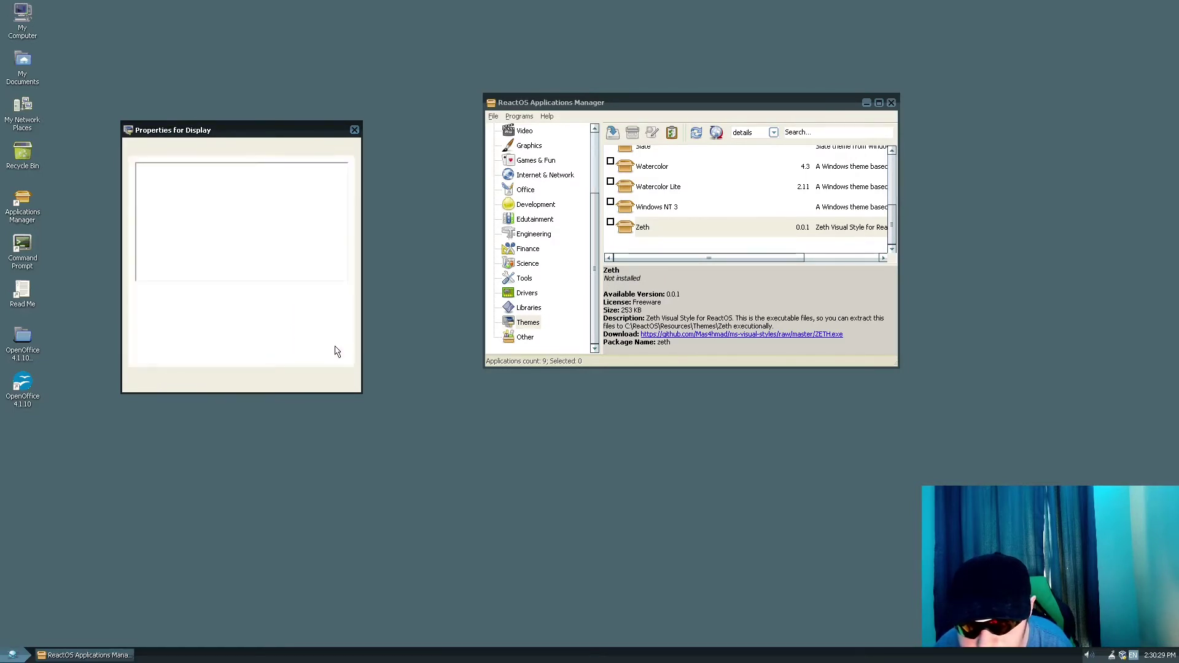
Look through the customizable elements in the Advanced Appearance settings and cancel without changing any.
click(321, 333)
click(220, 332)
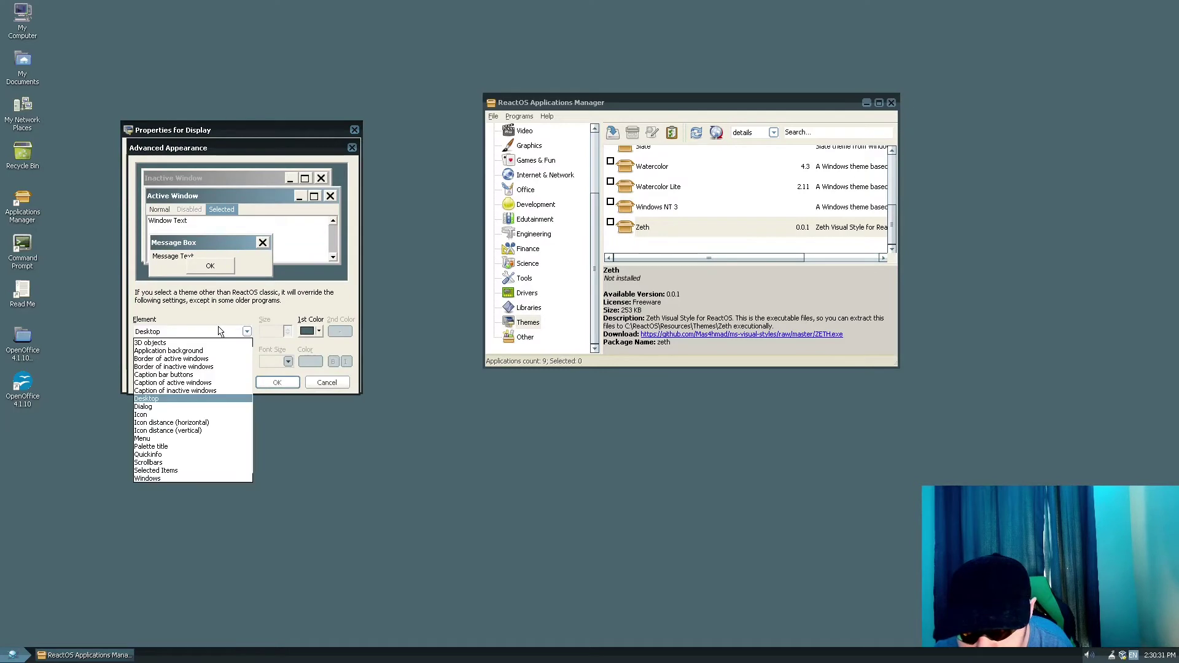
click(187, 342)
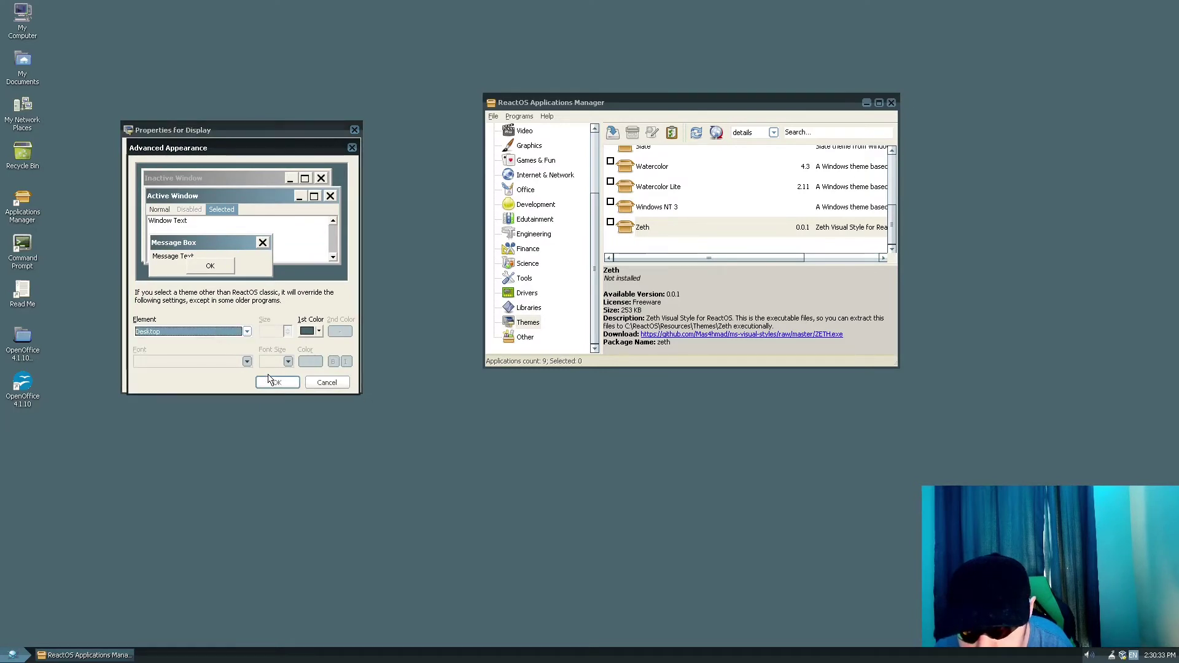
click(327, 382)
Check the display settings page and select 3D Text ScreenSaver as the screensaver.
click(272, 148)
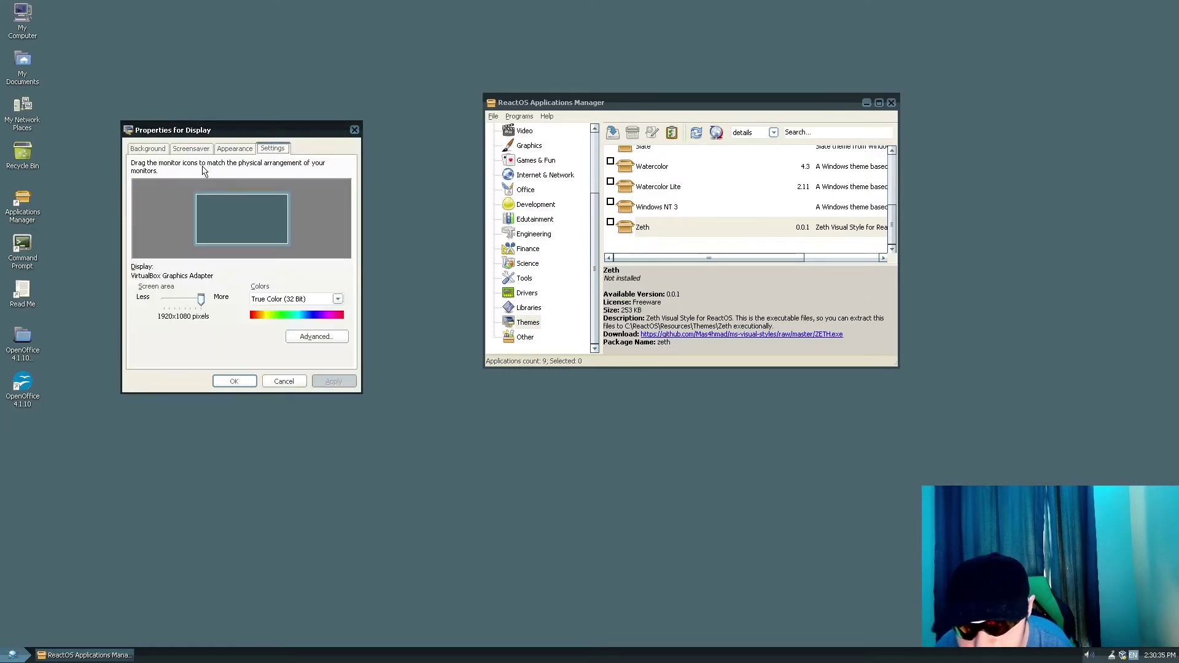
click(191, 148)
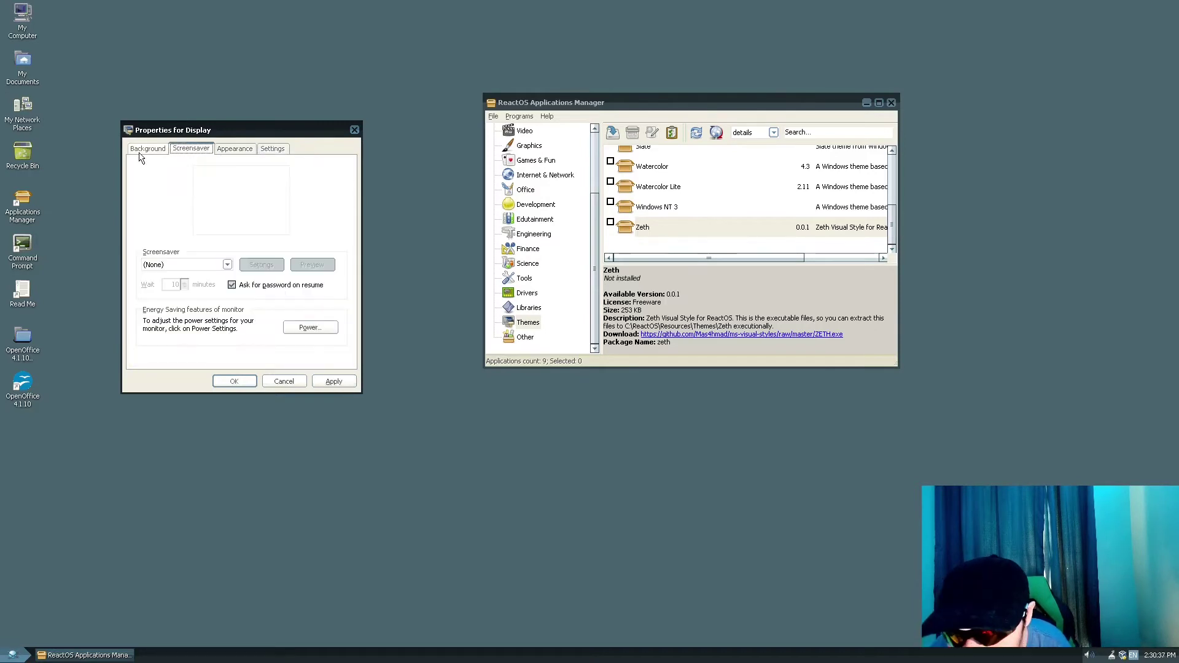
click(191, 263)
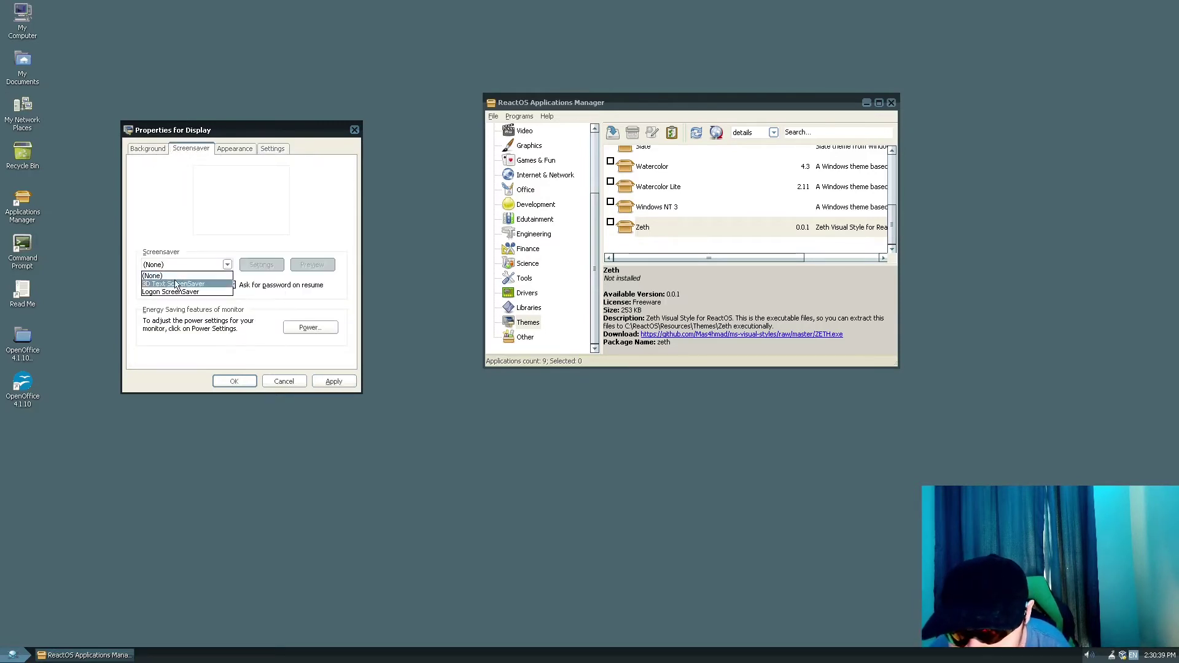
click(166, 283)
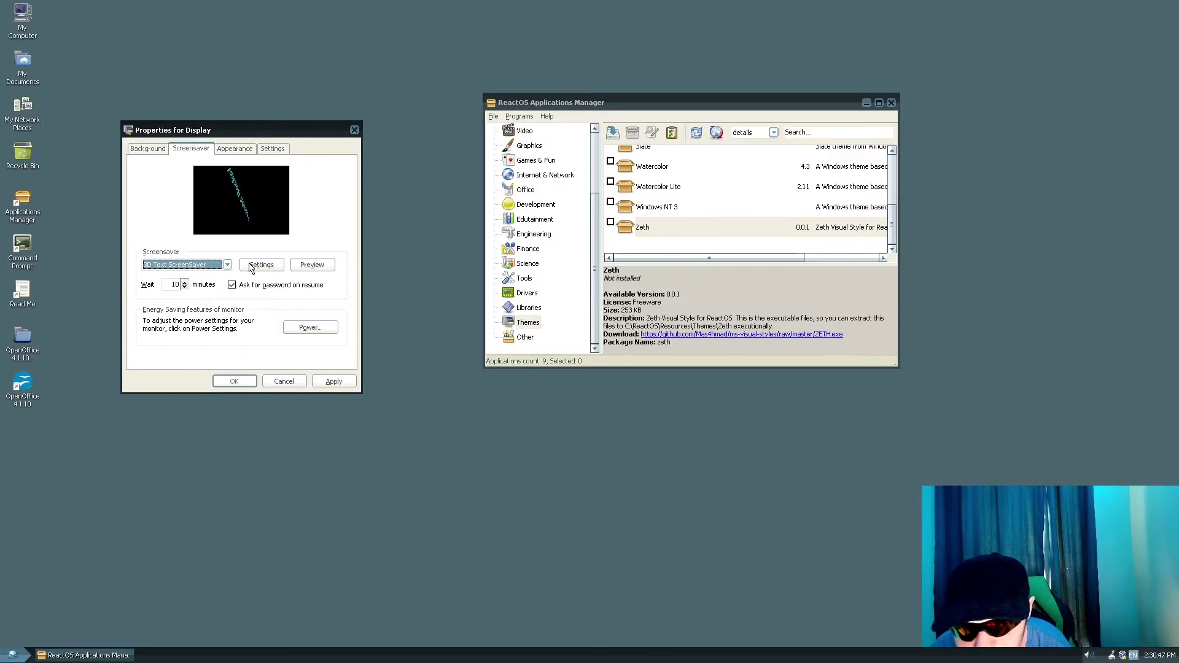
Maximize the ReactOS Applications Manager window and minimize it to the taskbar.
double_click(618, 102)
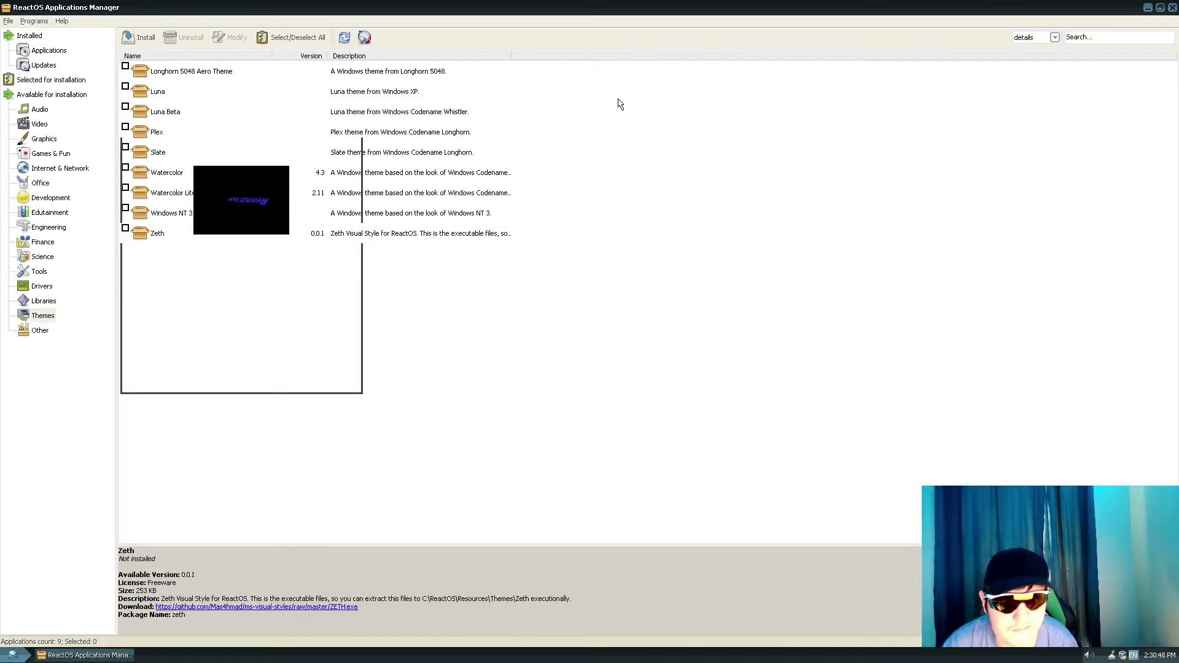
click(1147, 7)
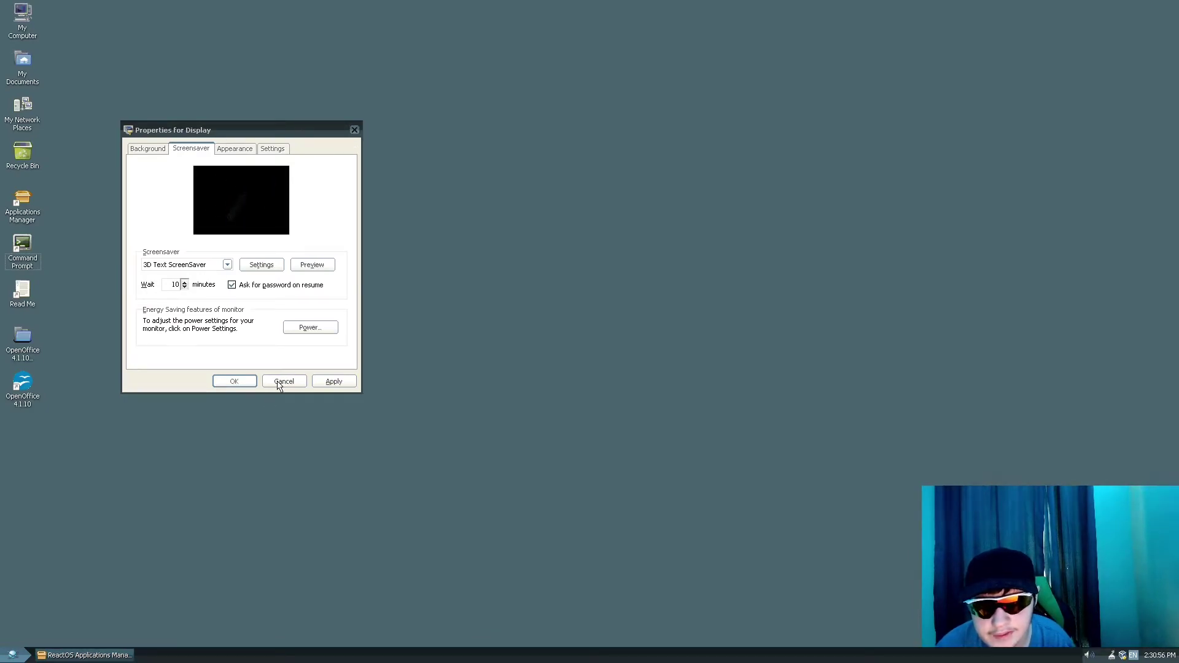
click(5, 656)
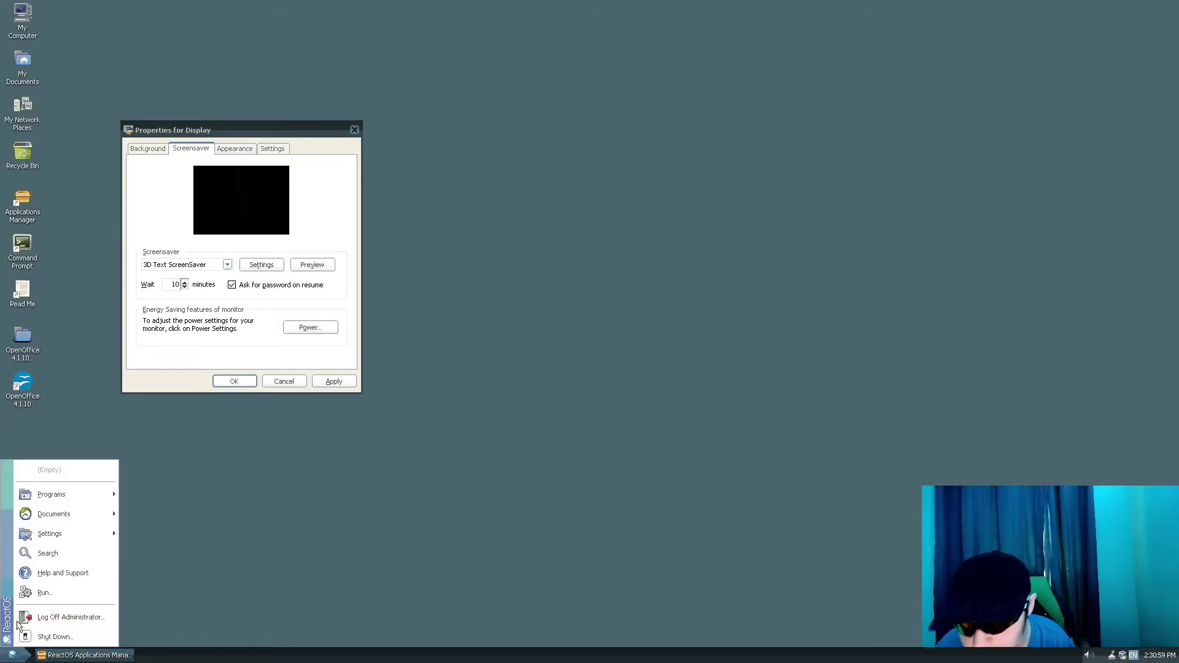
mouse_move(70, 502)
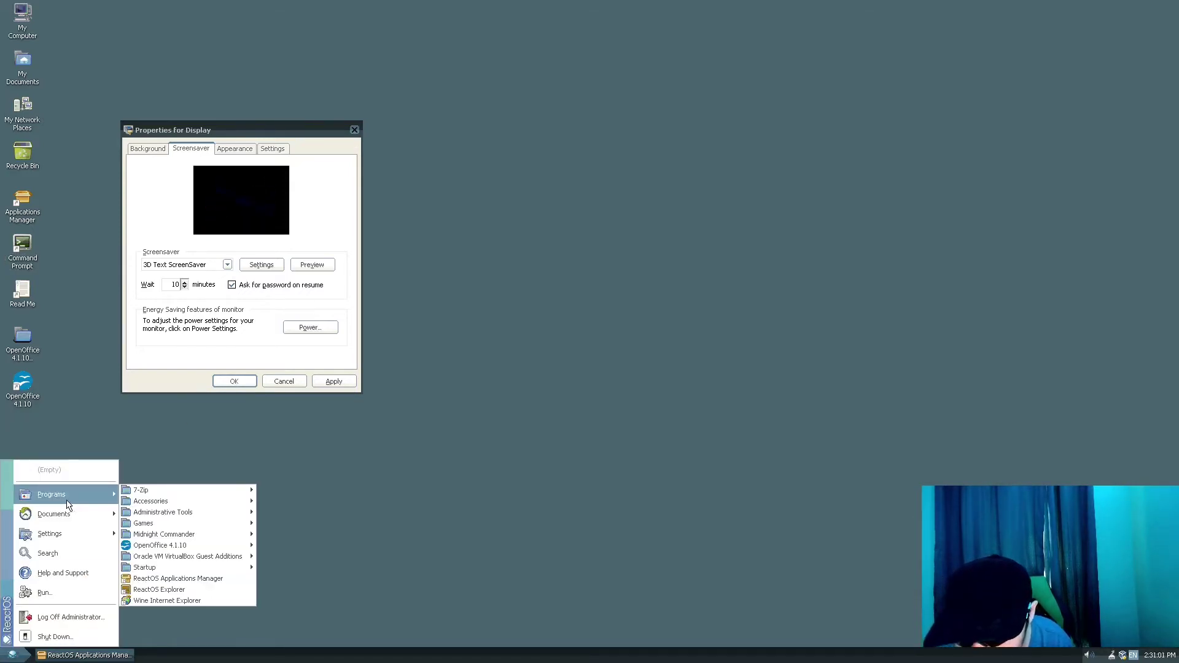
click(154, 376)
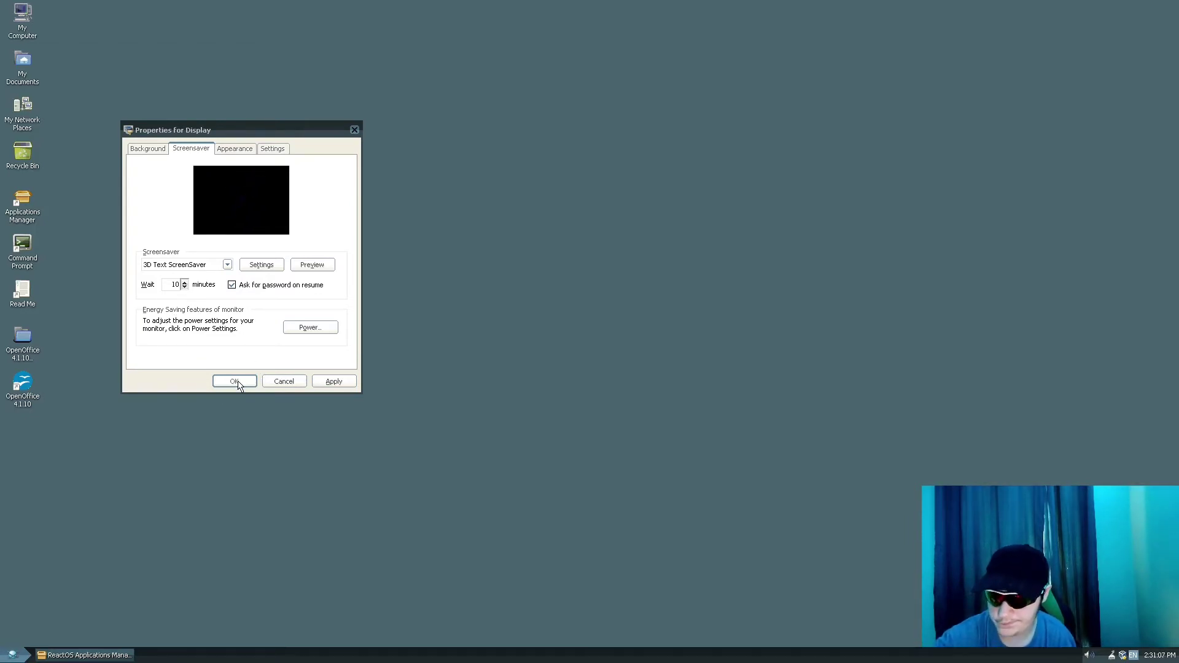
key(alt+F4)
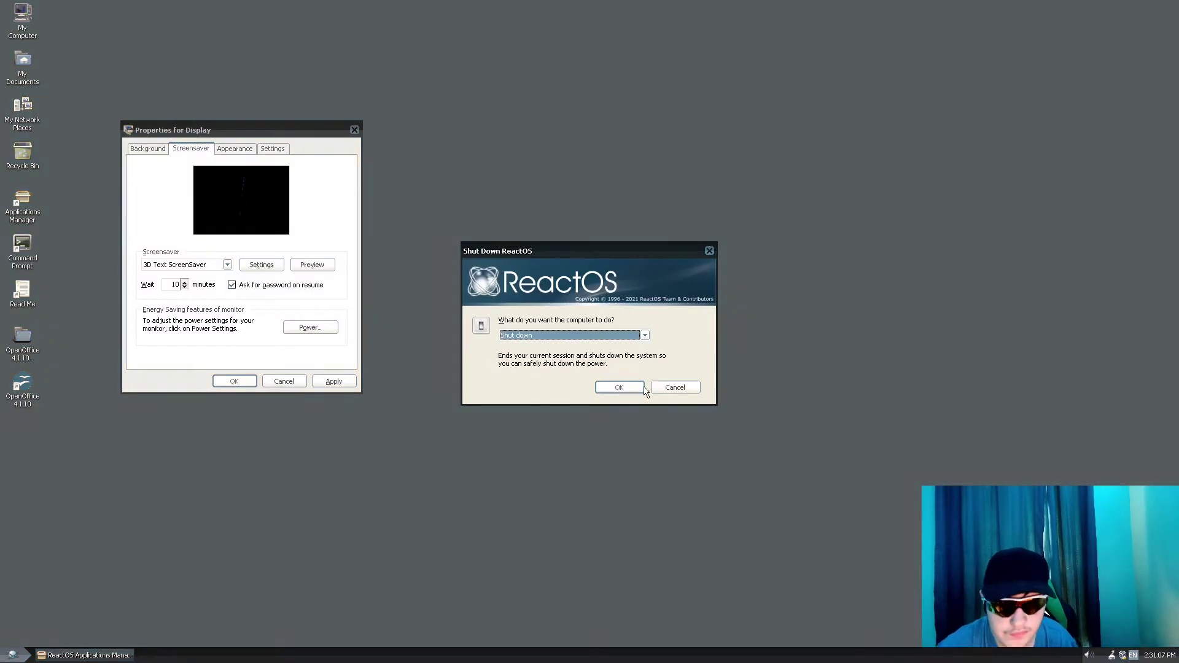
click(676, 388)
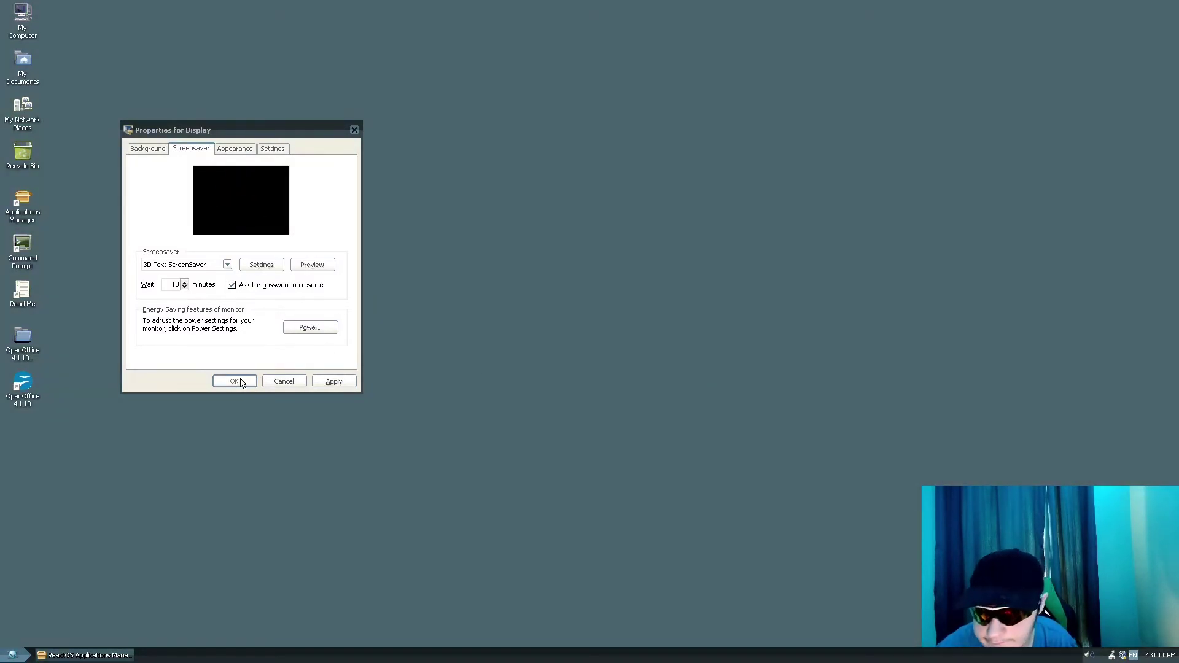
Open the Control Panel to view its items, move its window across the desktop and close it.
click(12, 655)
mouse_move(62, 494)
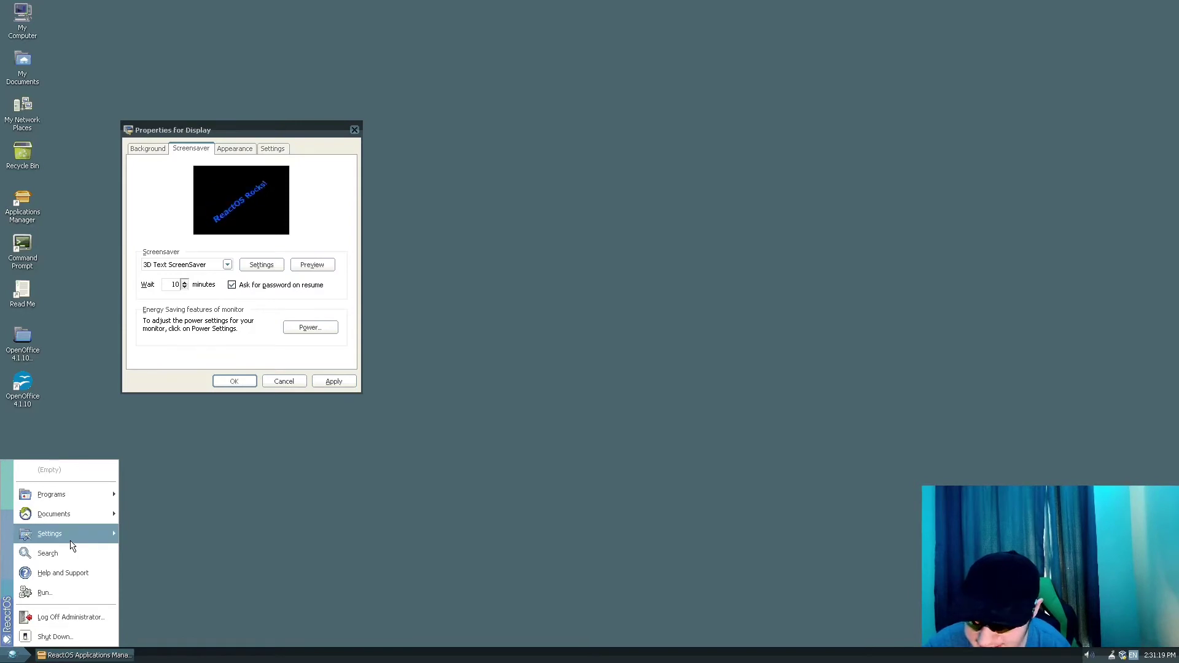
mouse_move(78, 545)
click(173, 528)
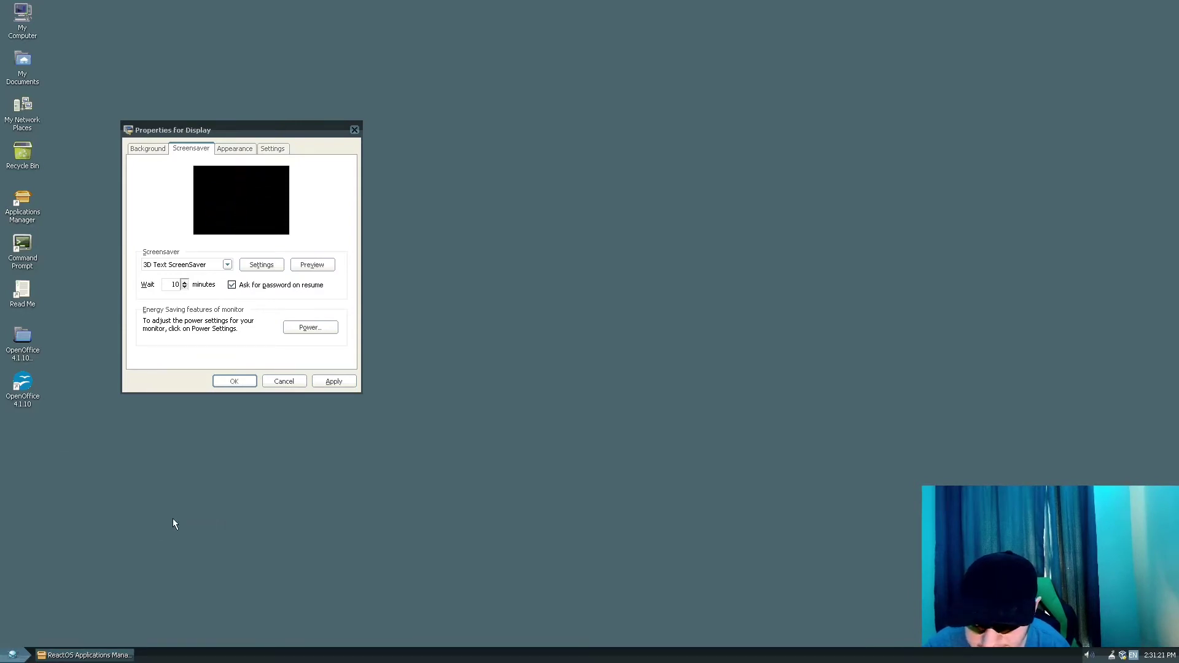
drag(393, 13, 710, 44)
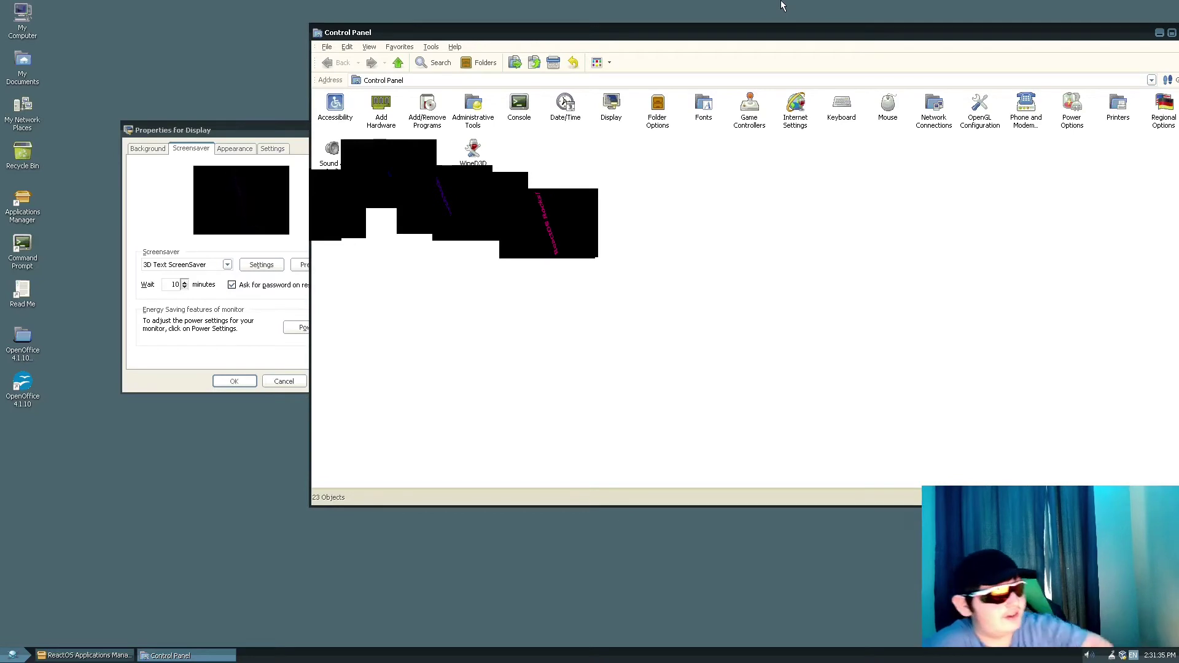
drag(1154, 27, 1116, 30)
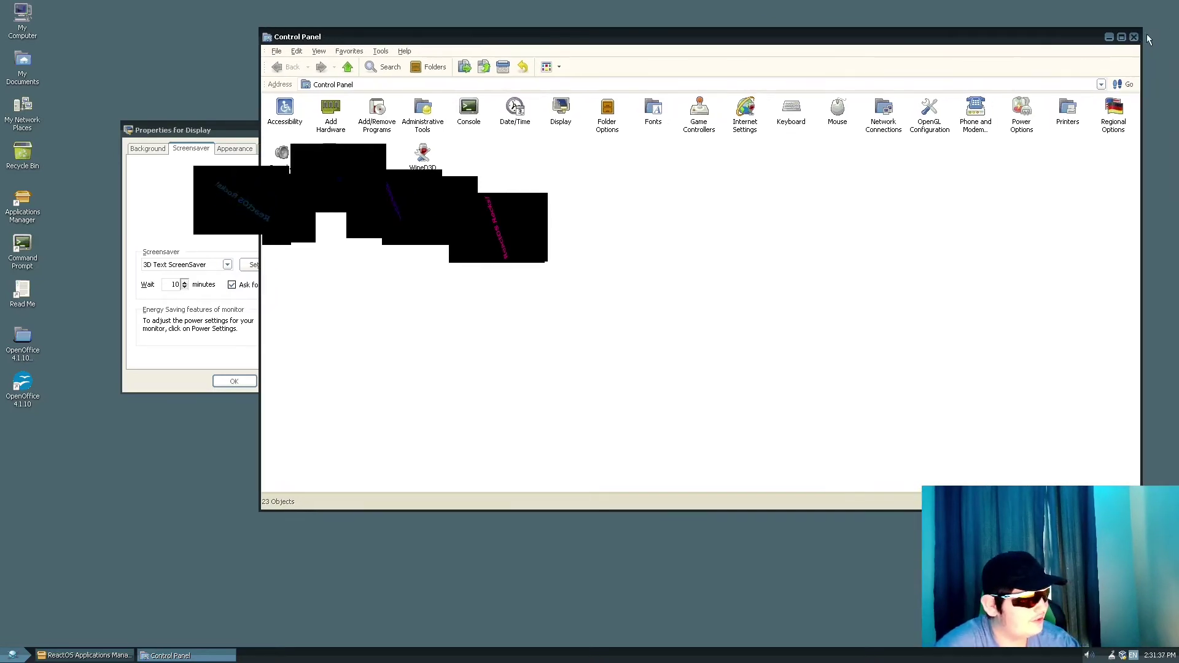
click(1133, 32)
Shut down ReactOS, keeping the Shut down option in the shutdown dialog.
click(13, 654)
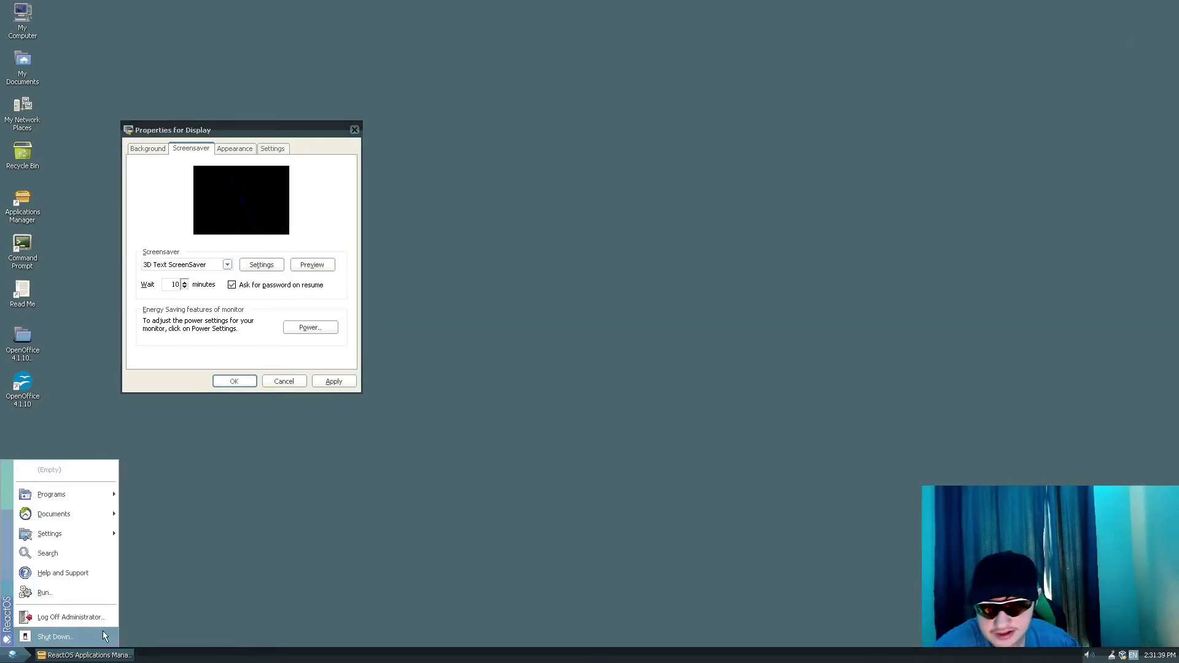
click(79, 640)
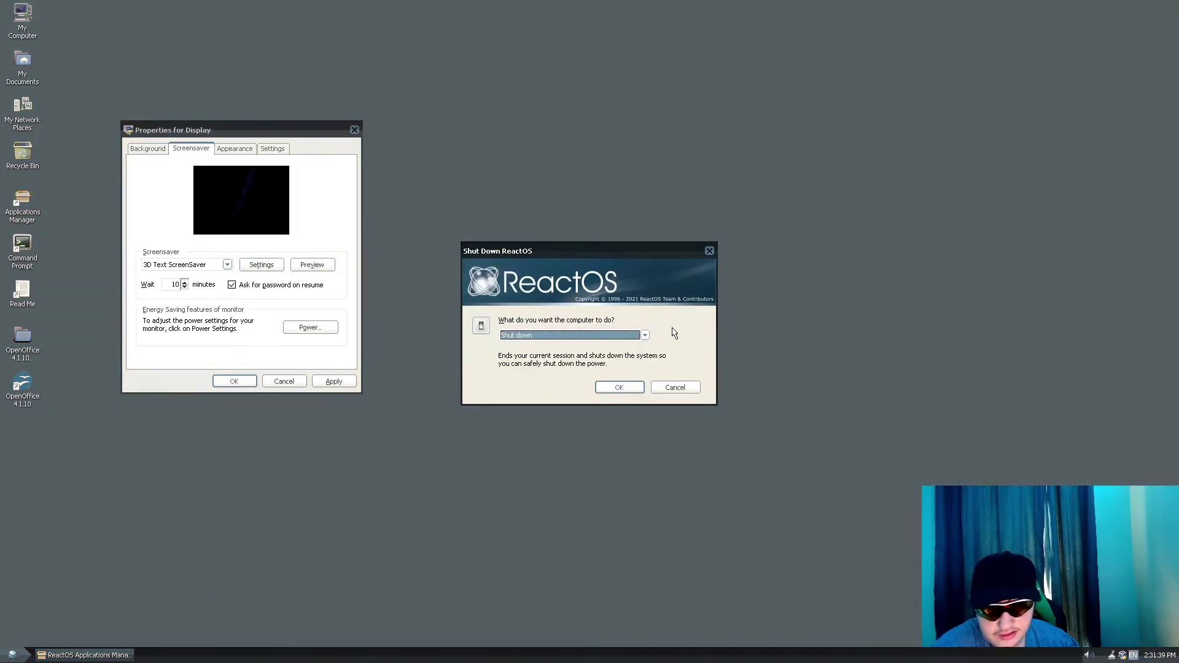
click(614, 334)
click(578, 355)
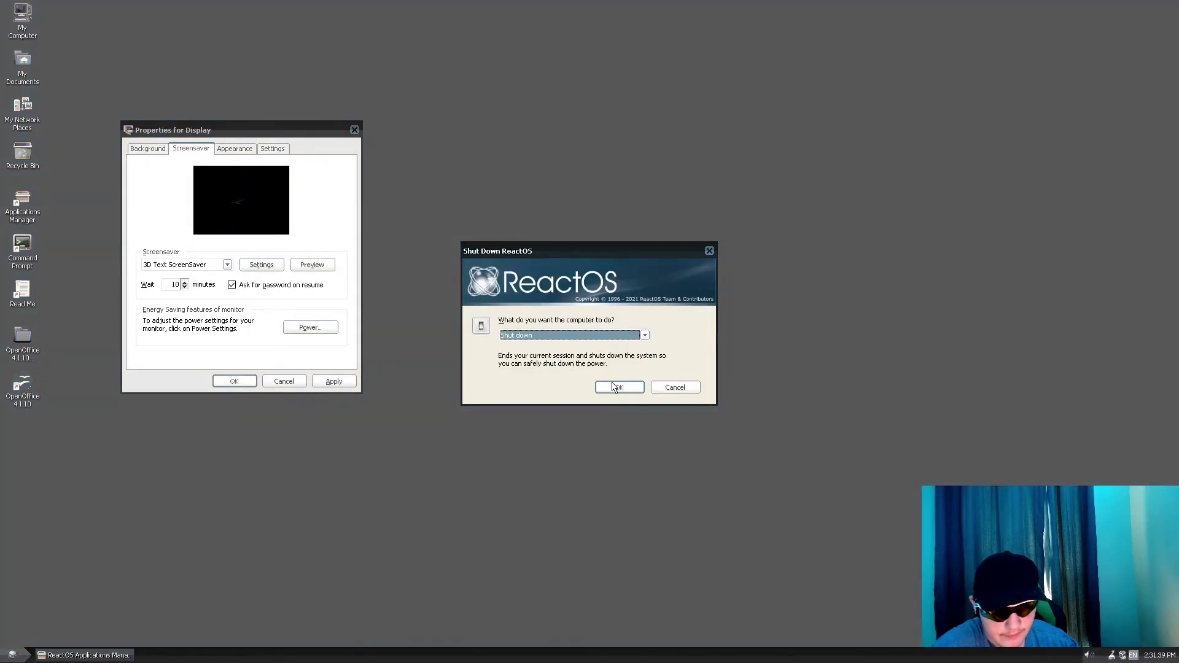
click(616, 387)
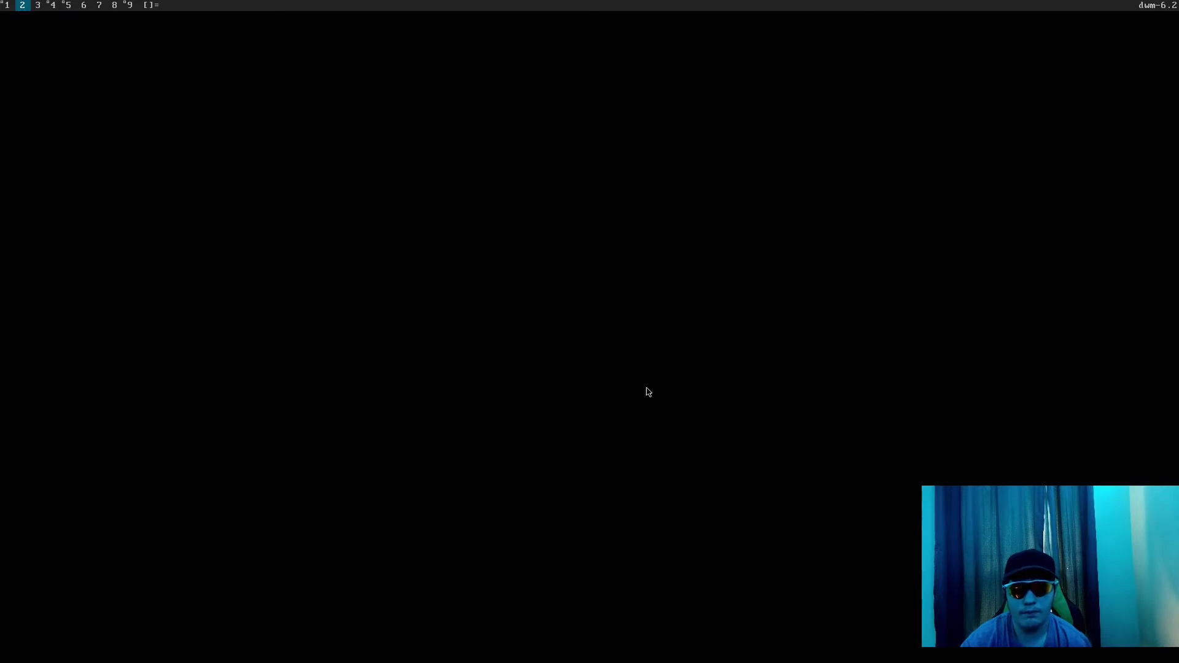
Launch VirtualBox and start the ReactOS virtual machine in full-screen mode.
key(alt+p)
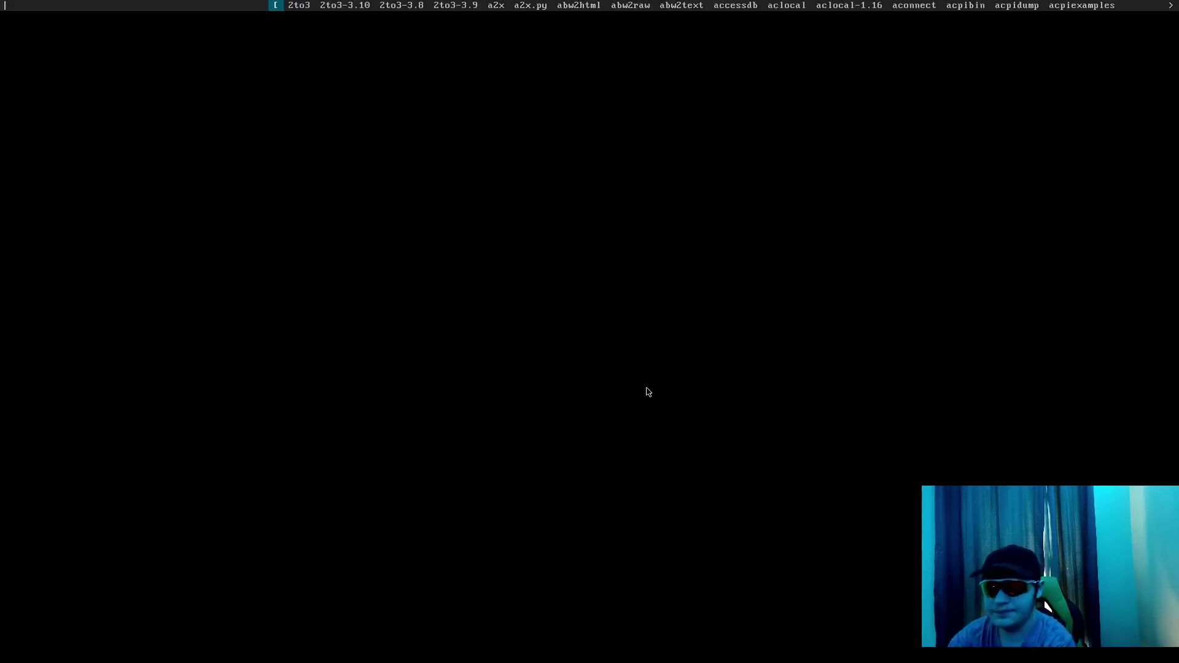
text(virtualbox)
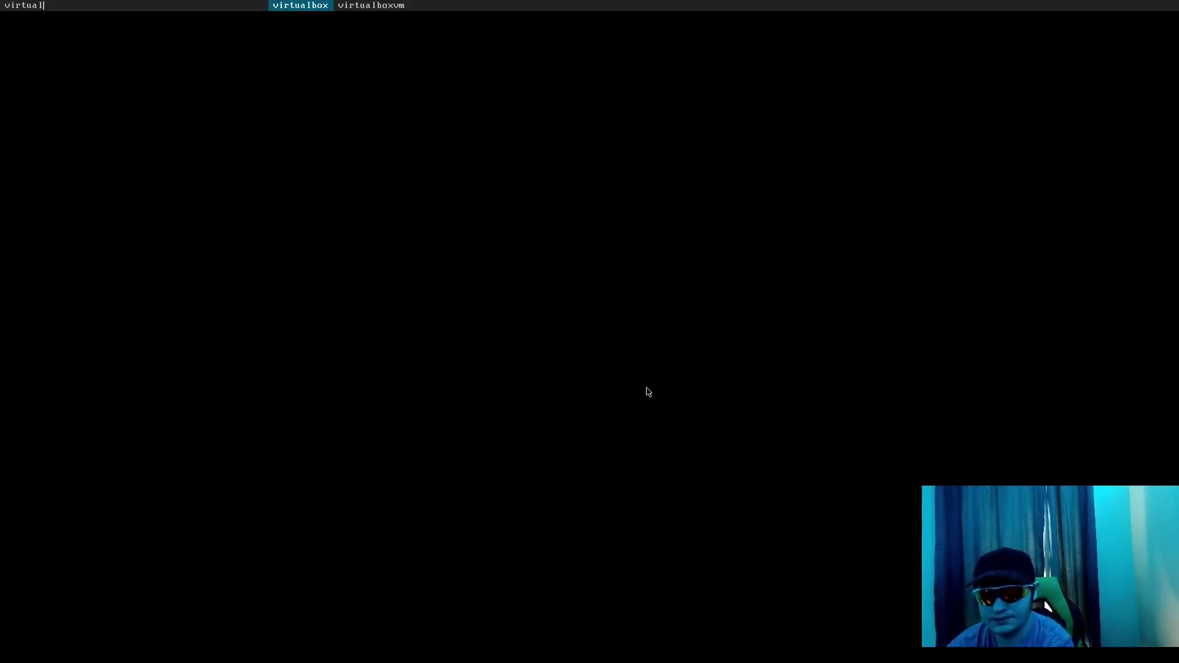
key(Return)
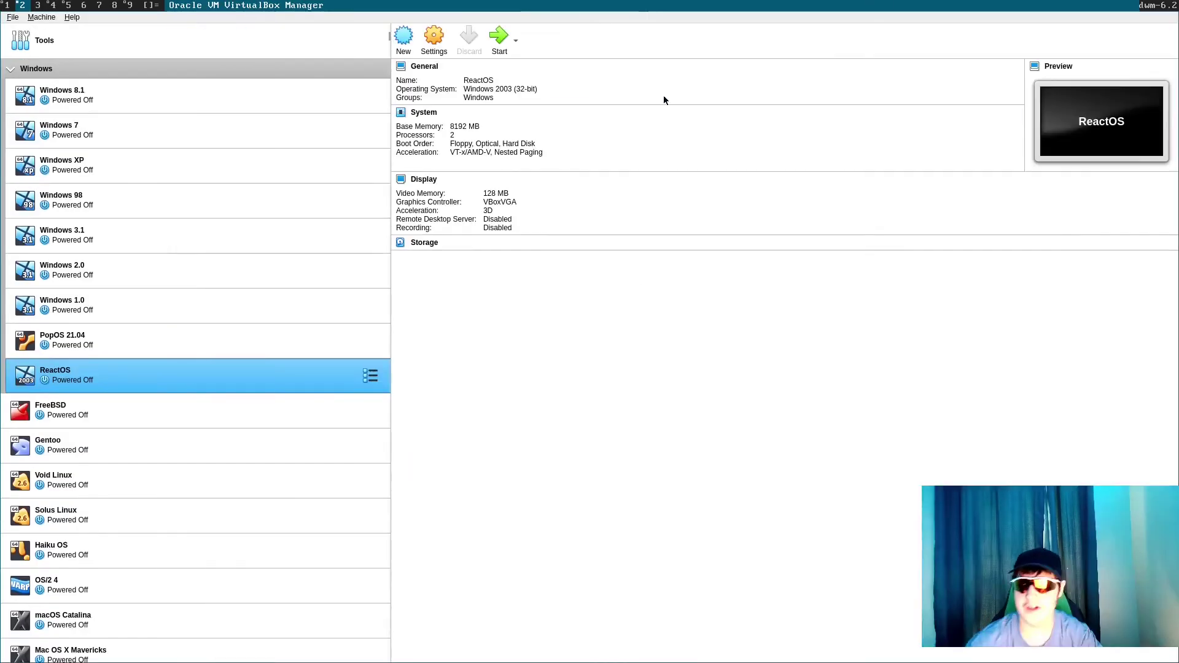
click(502, 38)
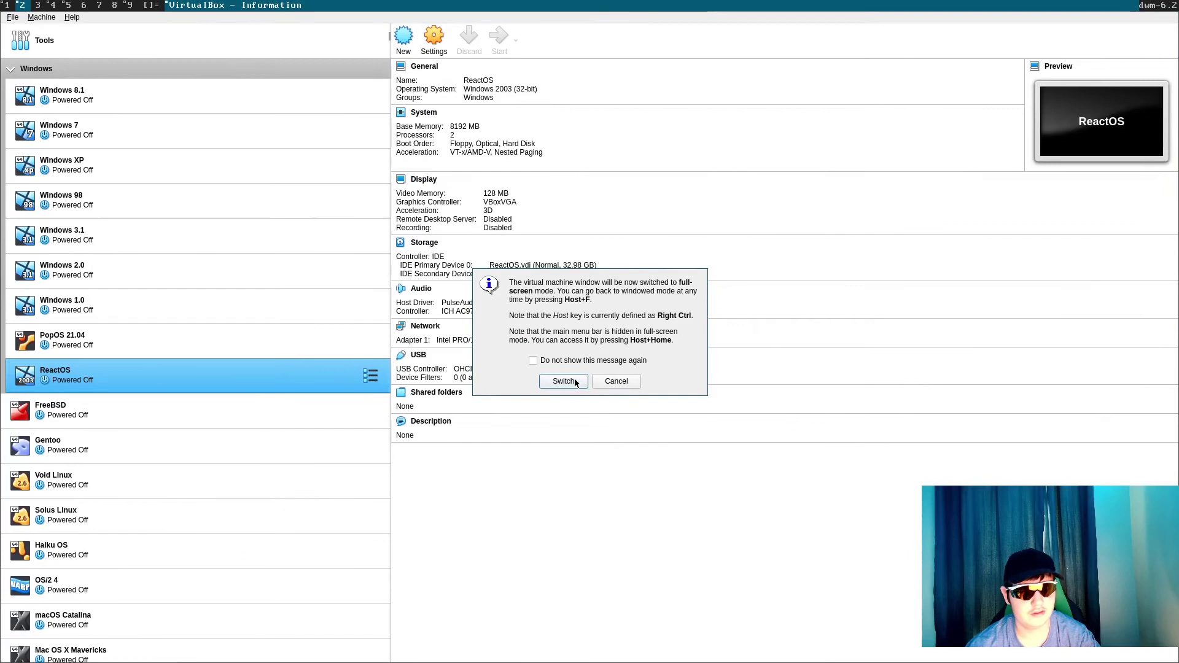
click(564, 382)
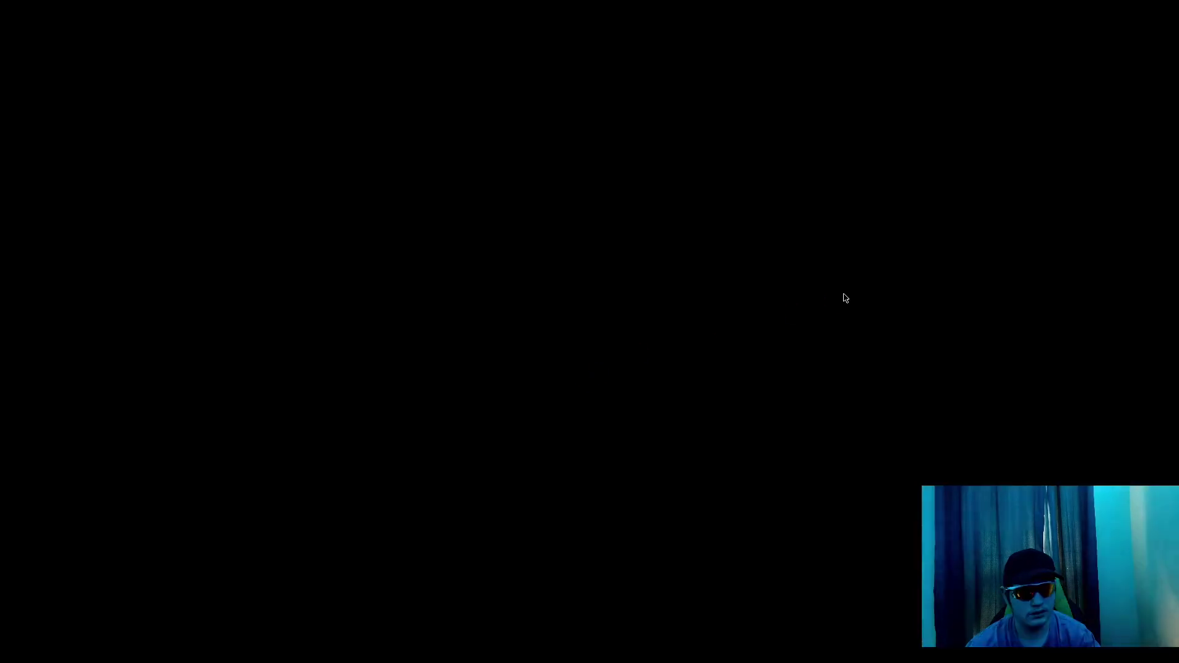
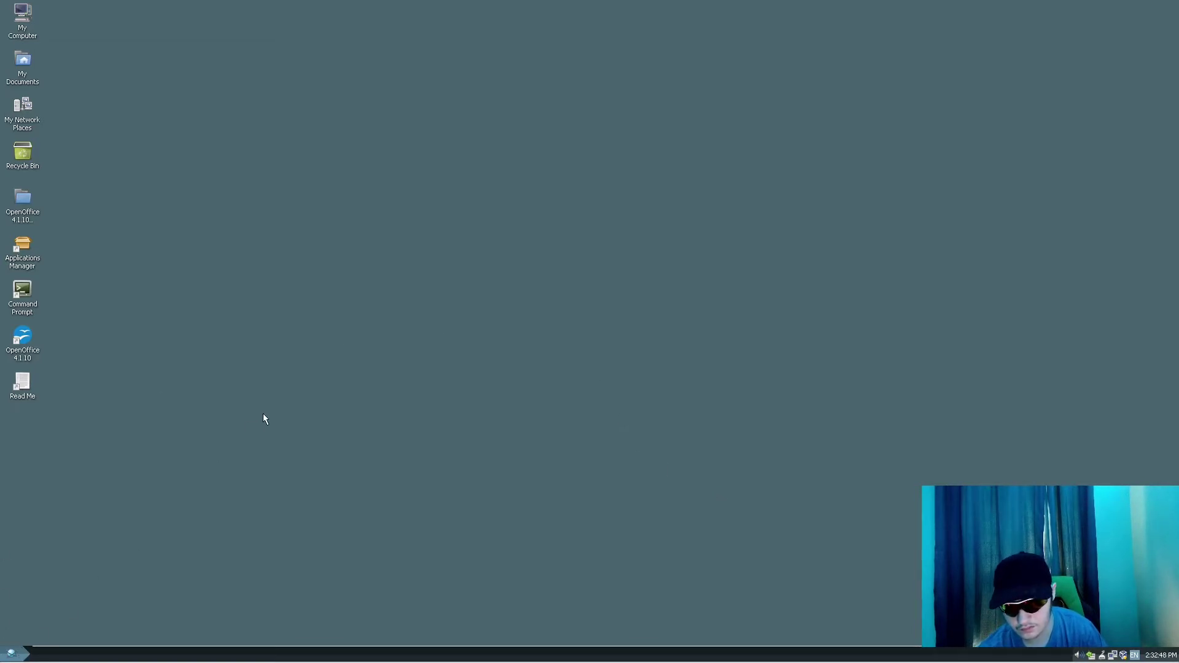
click(13, 654)
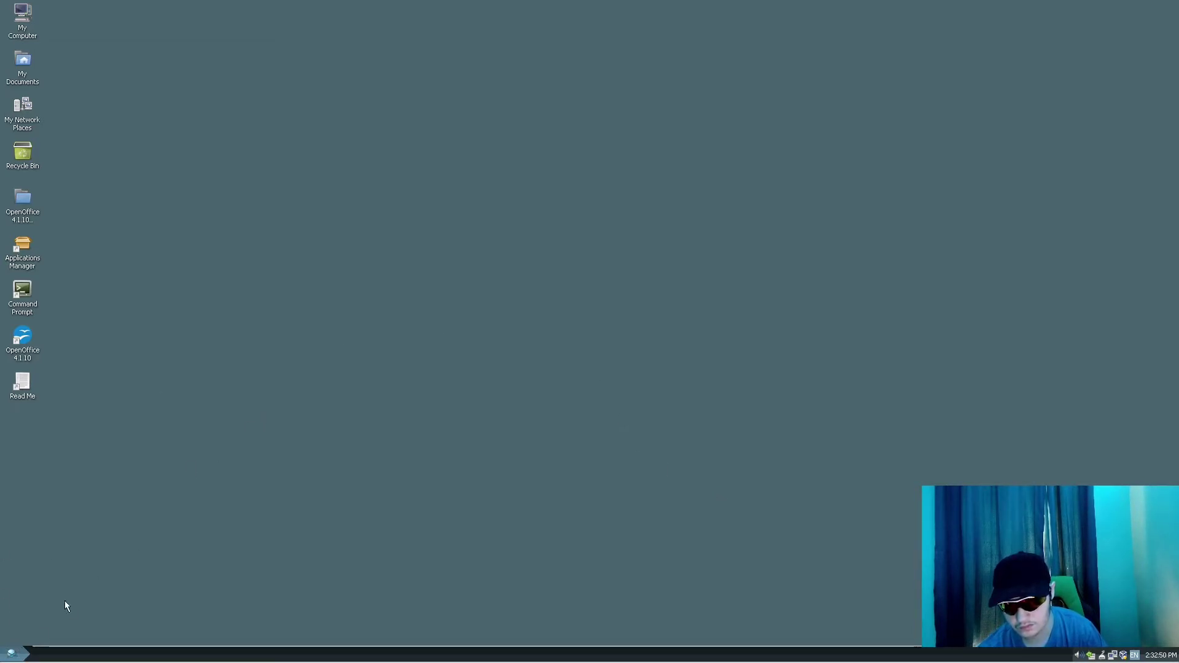
click(102, 566)
click(13, 654)
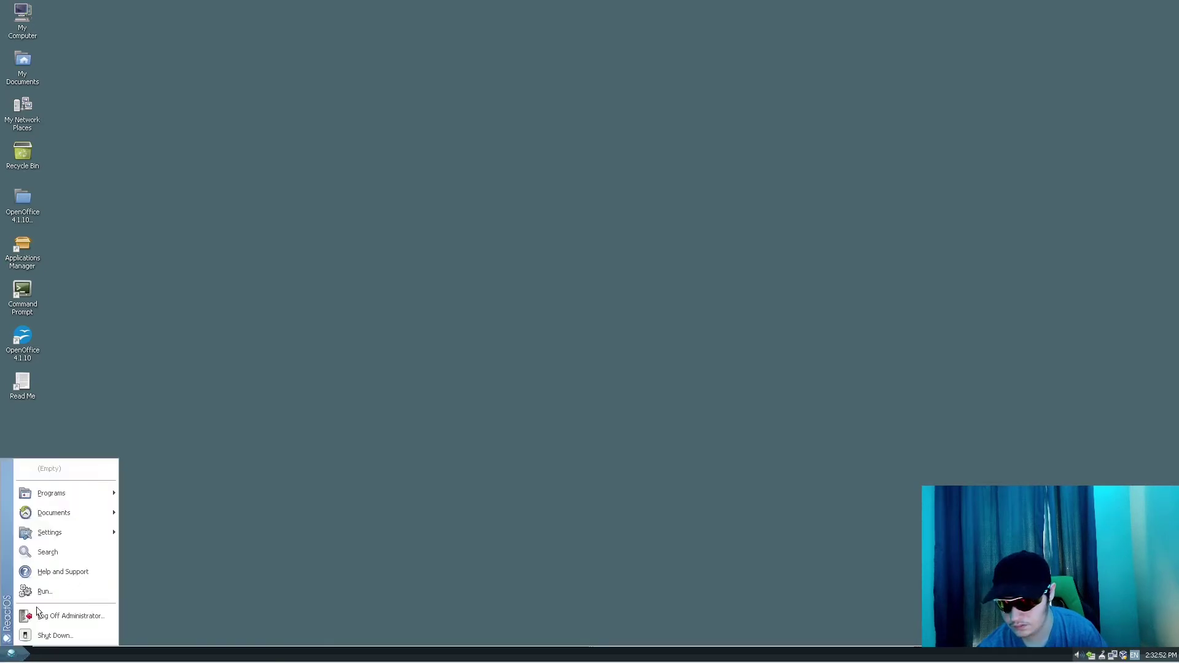
click(13, 655)
key(super)
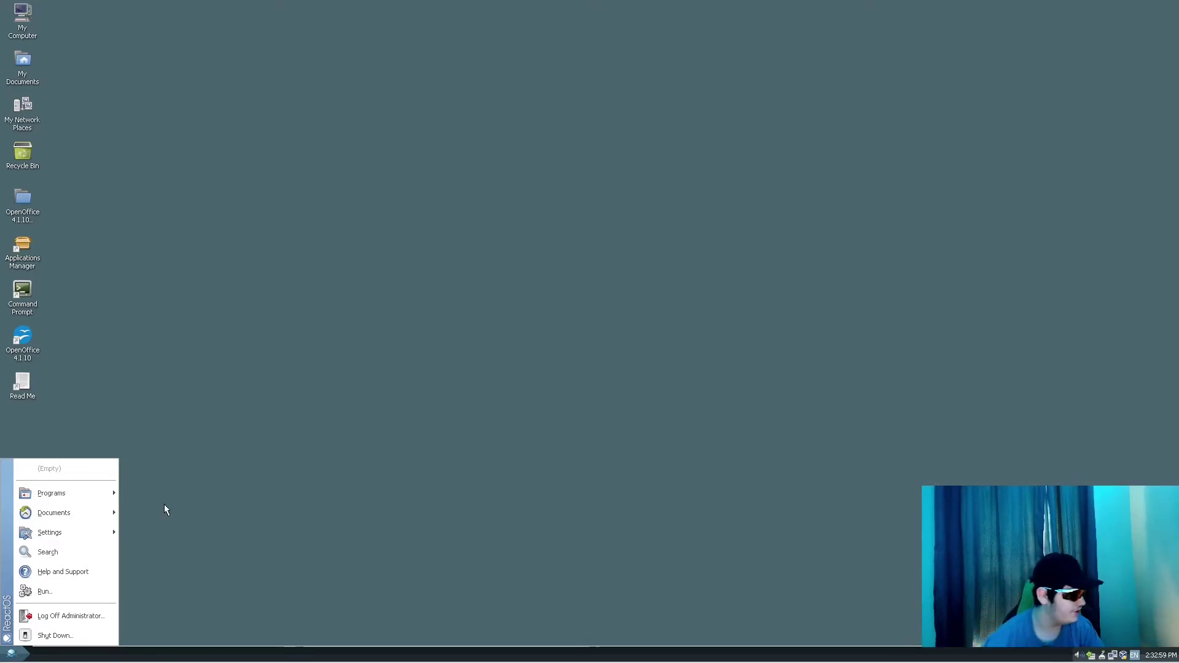
click(458, 500)
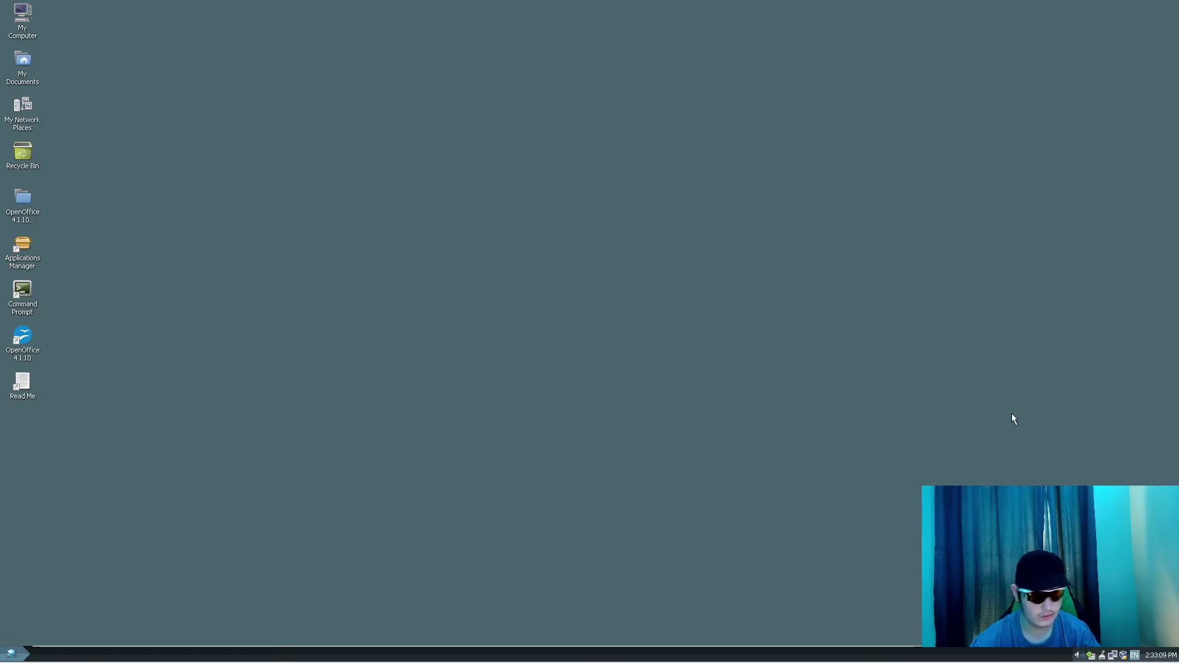
Toggle mouse integration for the ReactOS virtual machine in windowed mode and return it to full screen.
key(Control_R+f)
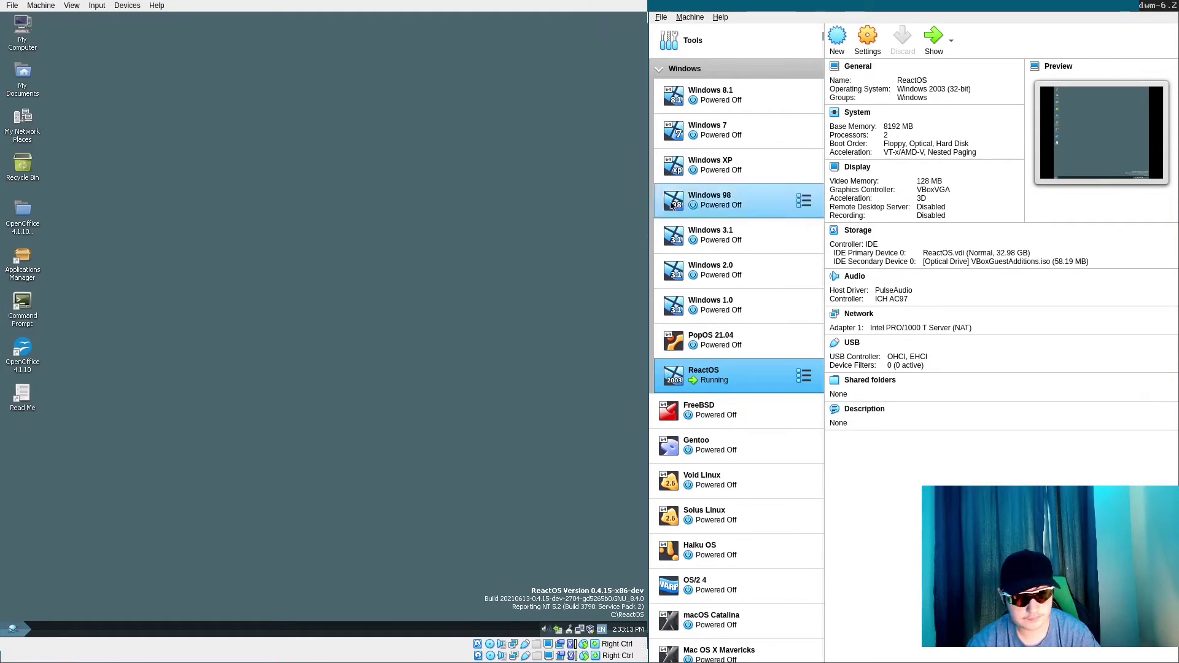
click(713, 335)
click(687, 384)
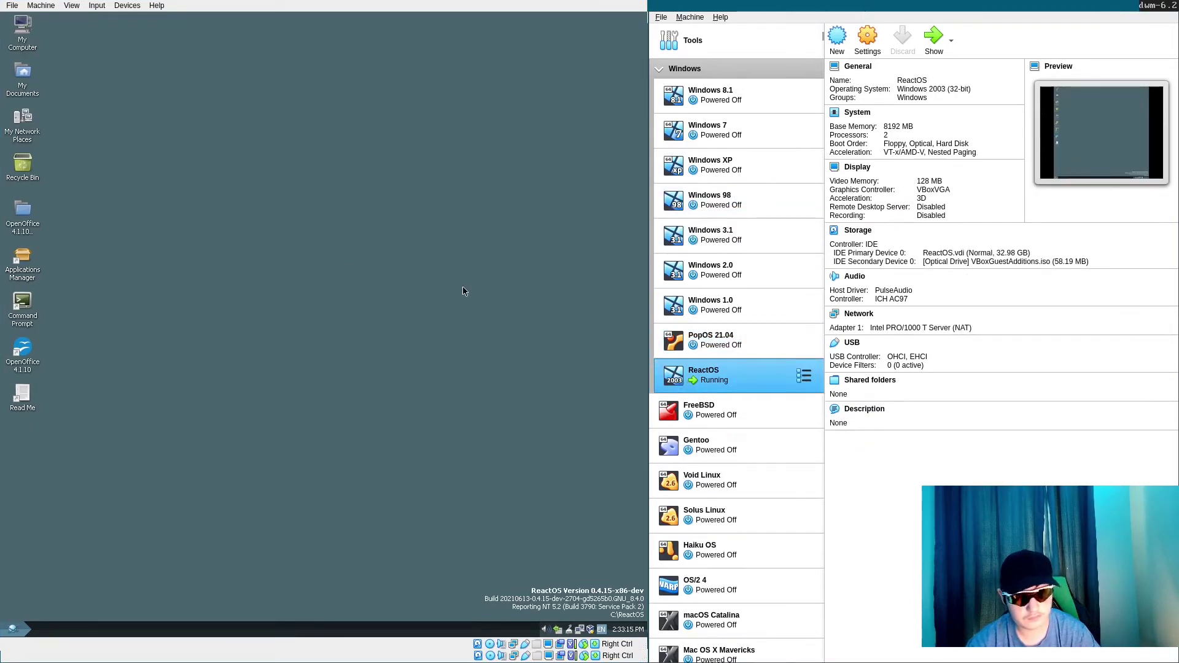
click(104, 6)
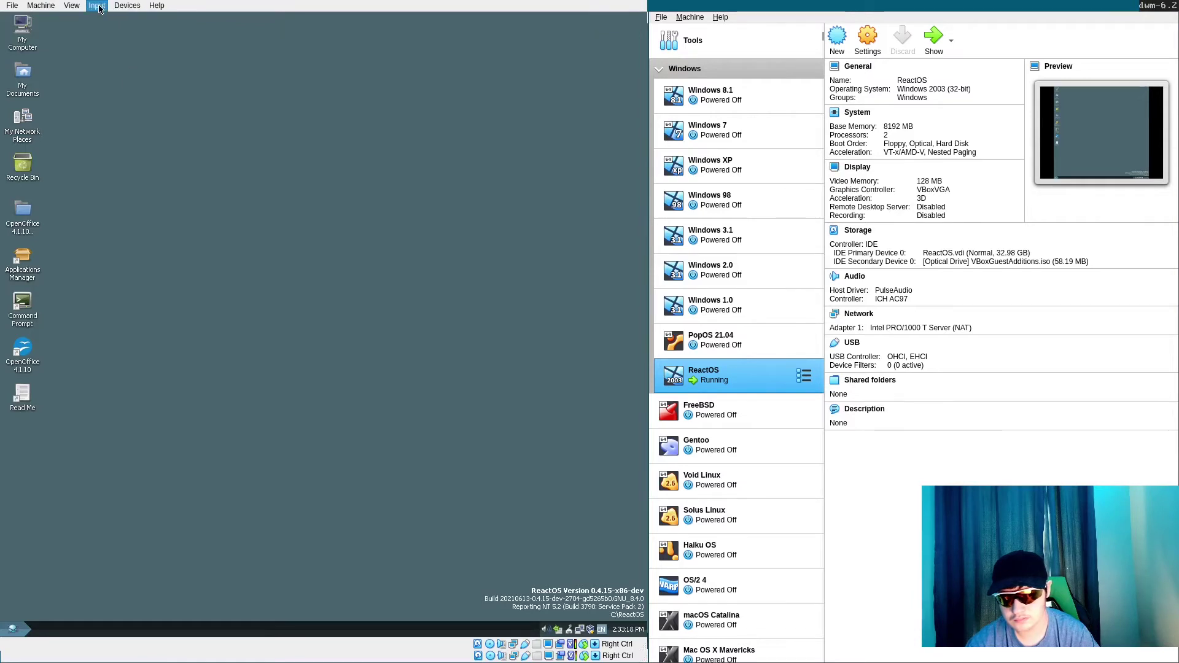
click(119, 37)
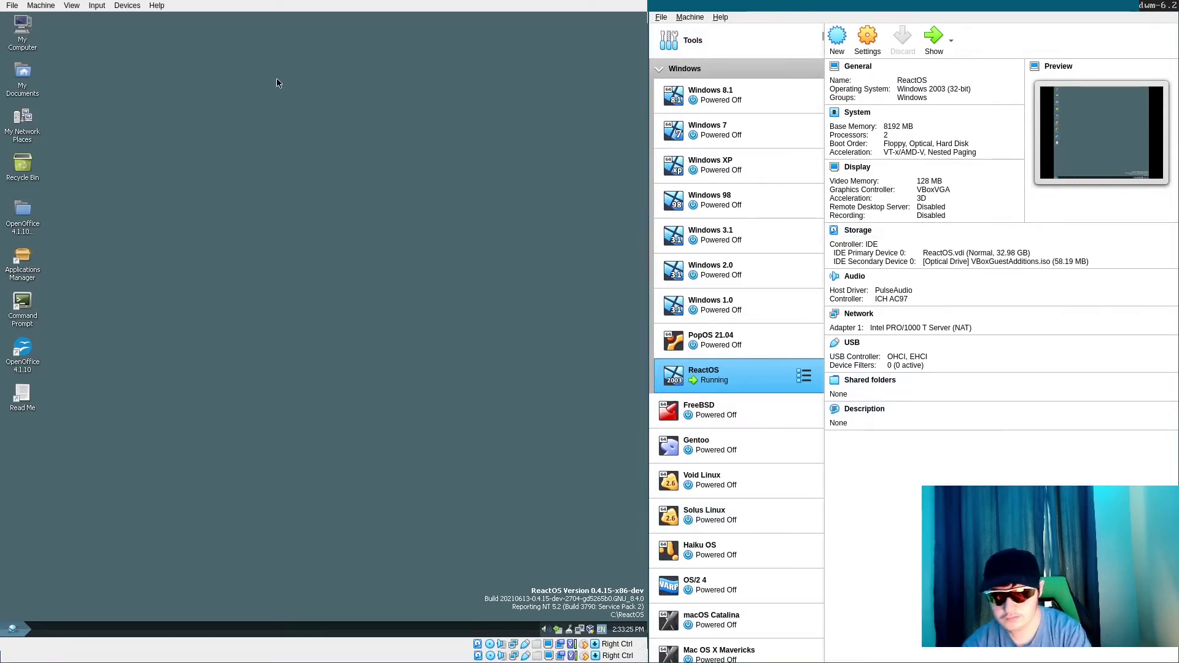
key(Control_R+f)
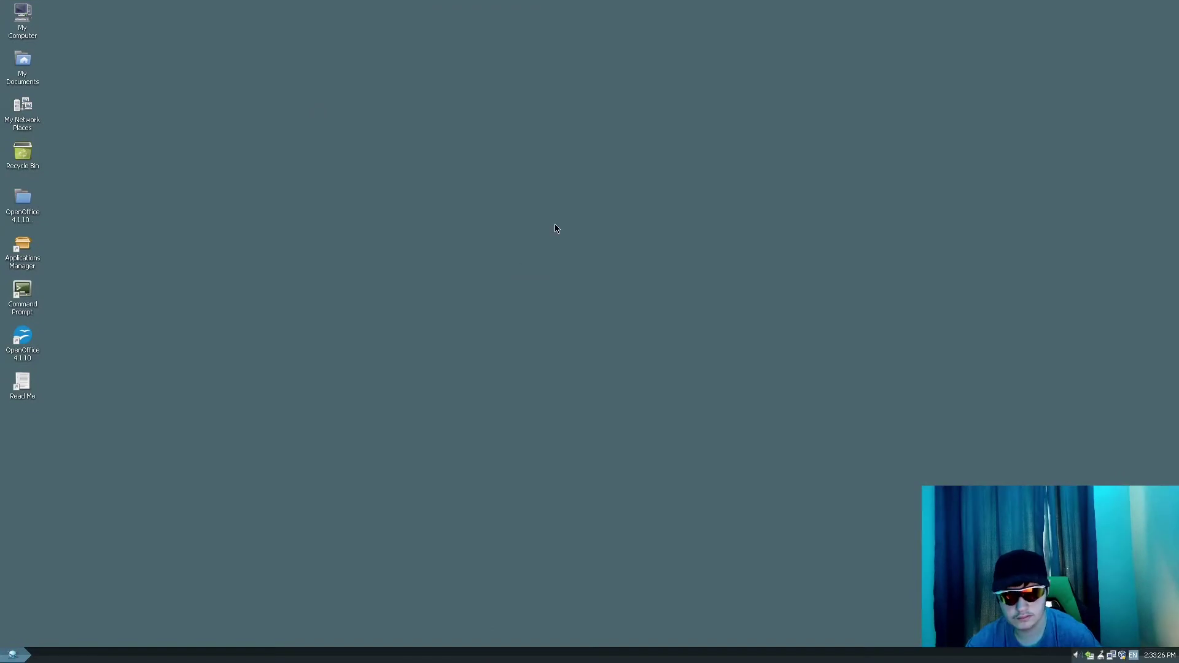
click(474, 404)
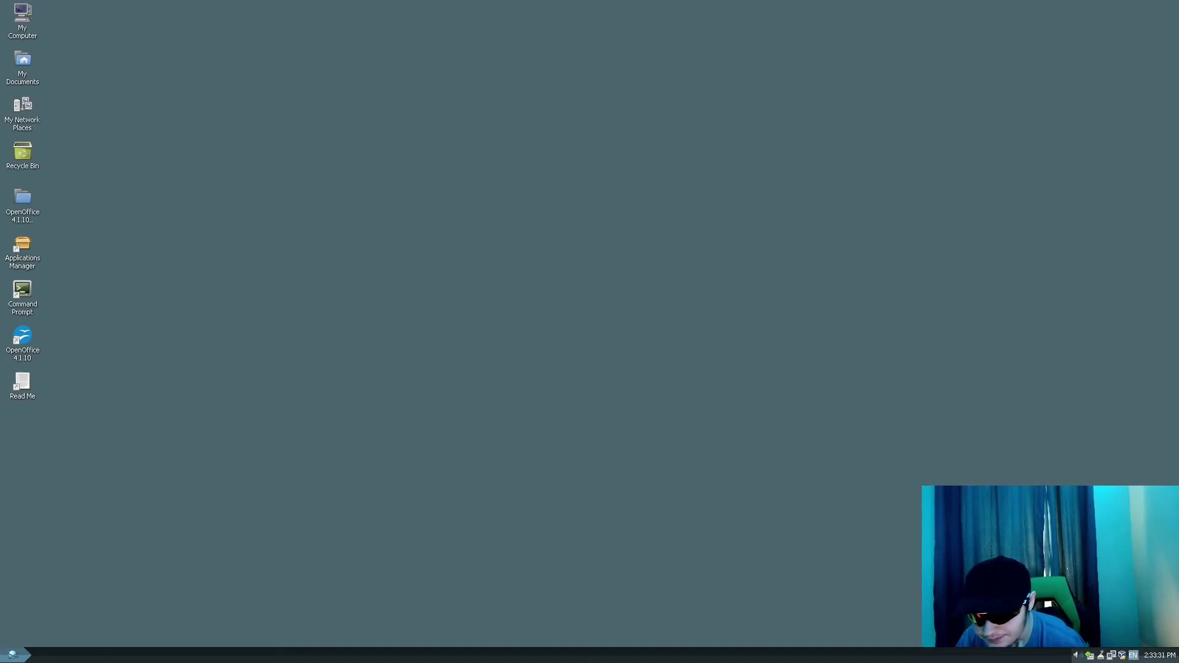
click(12, 656)
click(326, 320)
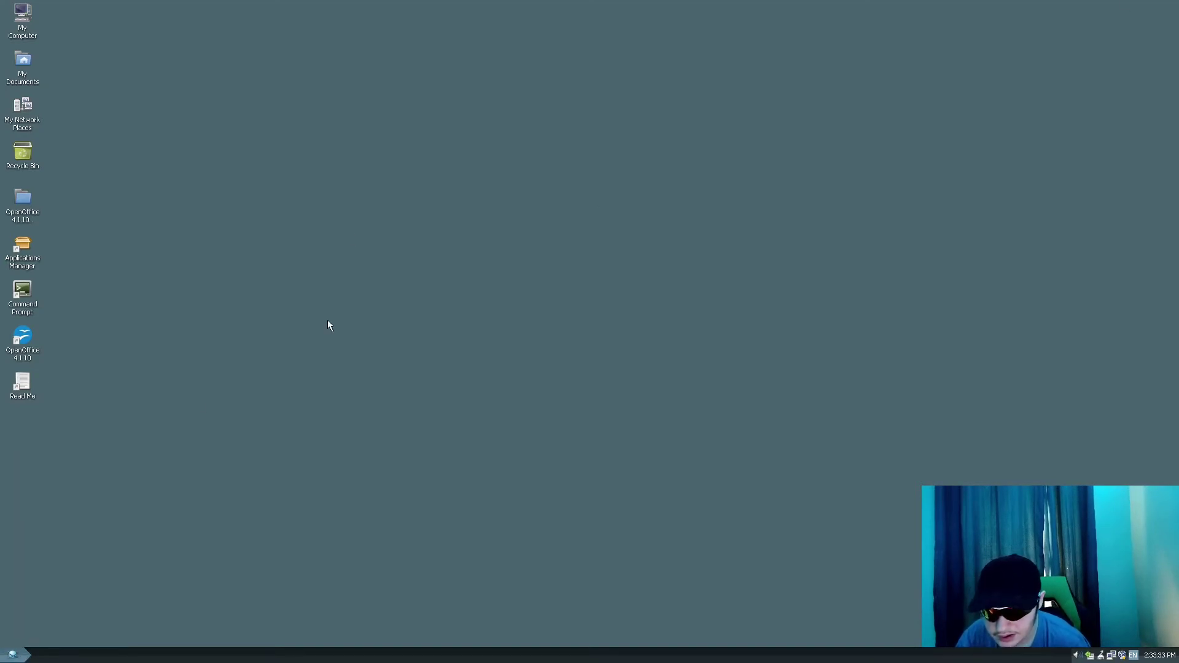
key(super)
key(super)
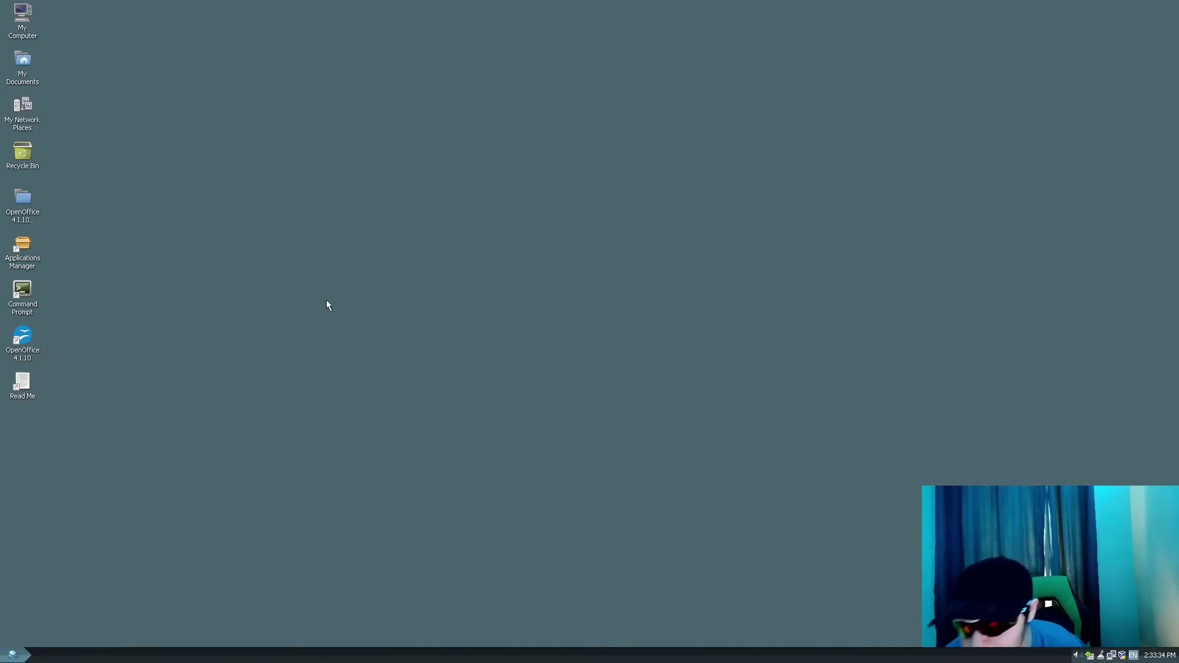
Open My Computer to view its drives and folders, and close its window.
double_click(5, 31)
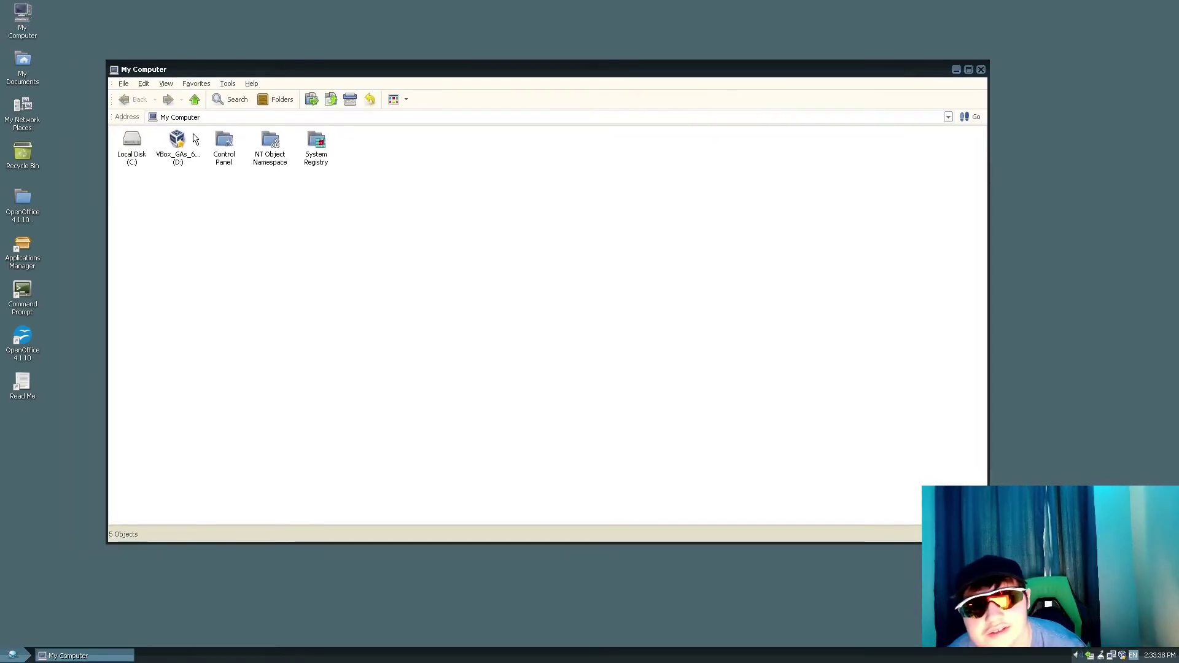
click(980, 70)
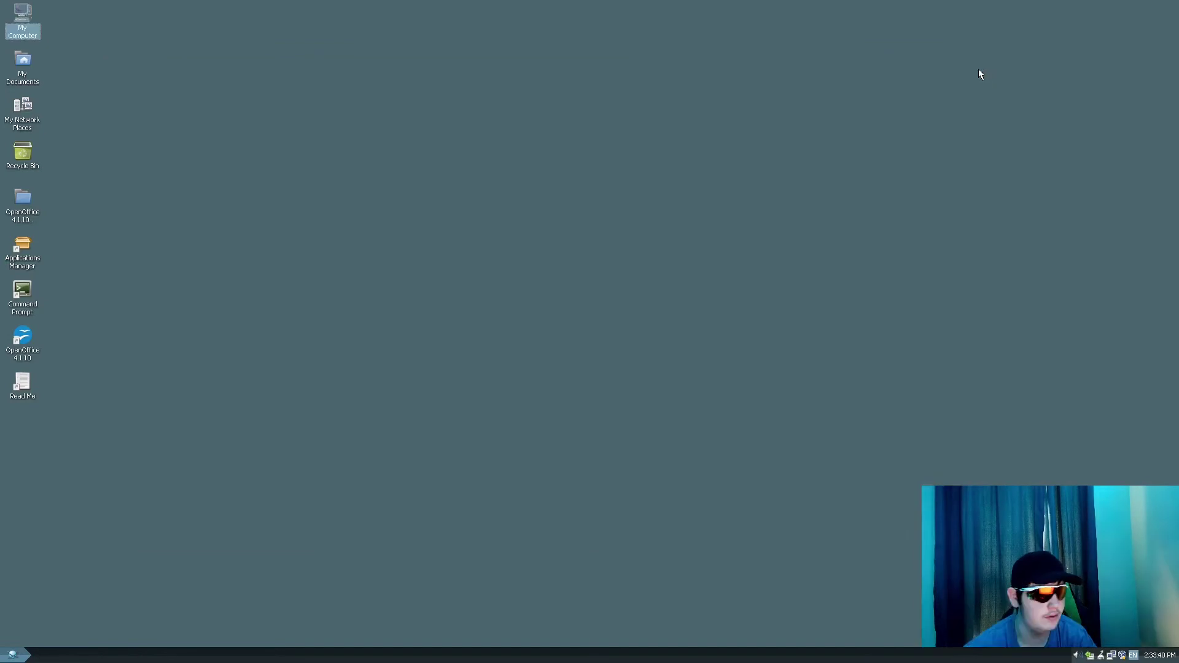
Open the ReactOS Applications Manager and let it update its applications database.
click(14, 655)
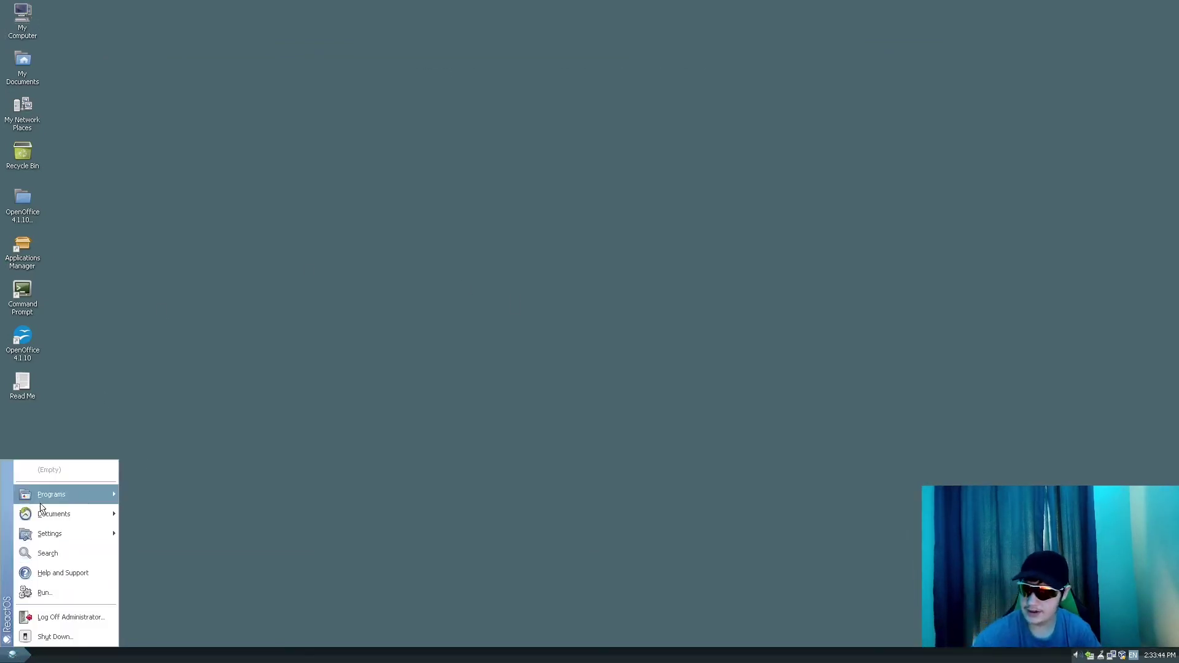
mouse_move(50, 504)
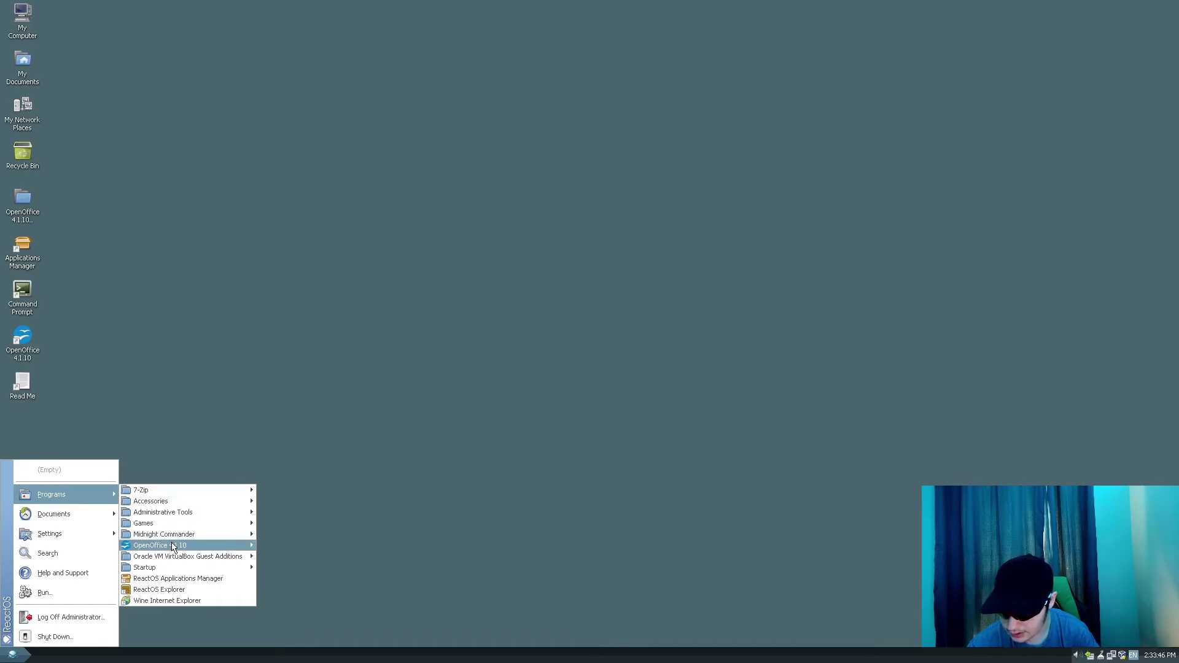
mouse_move(168, 557)
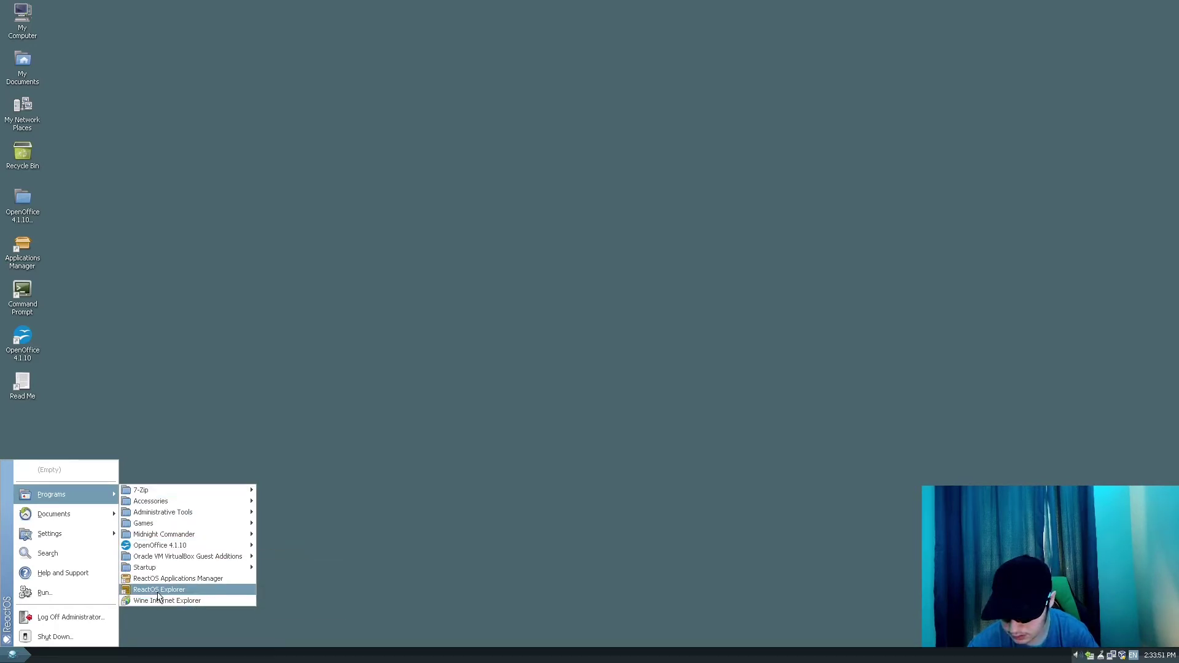
click(179, 579)
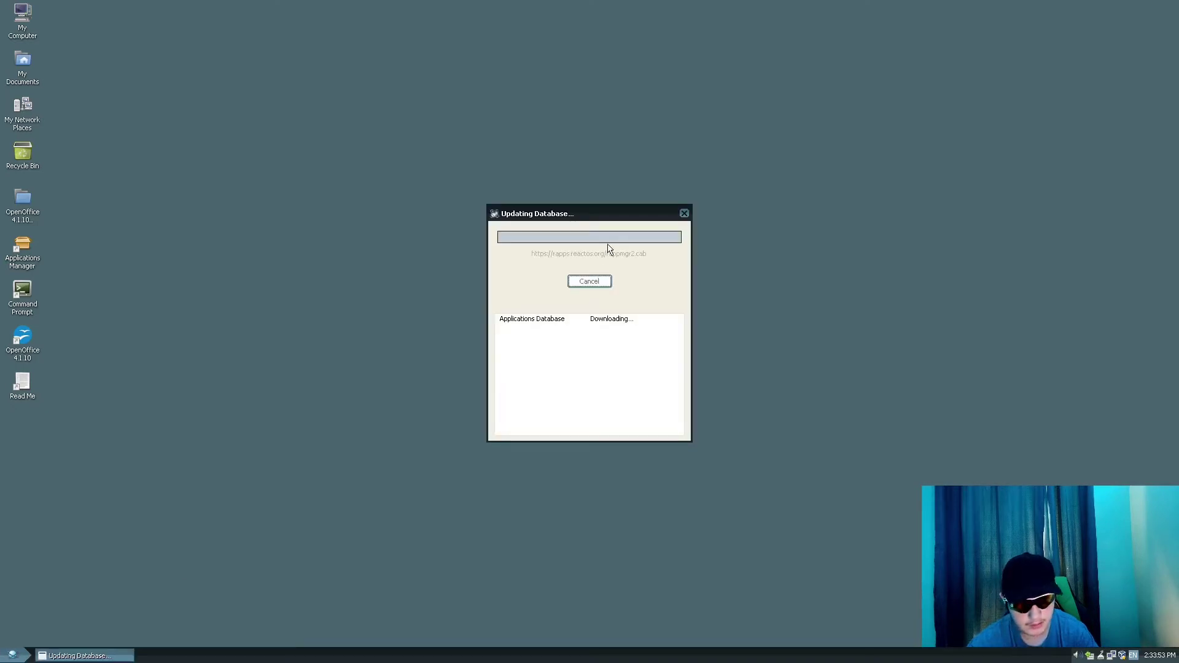
drag(616, 220, 684, 192)
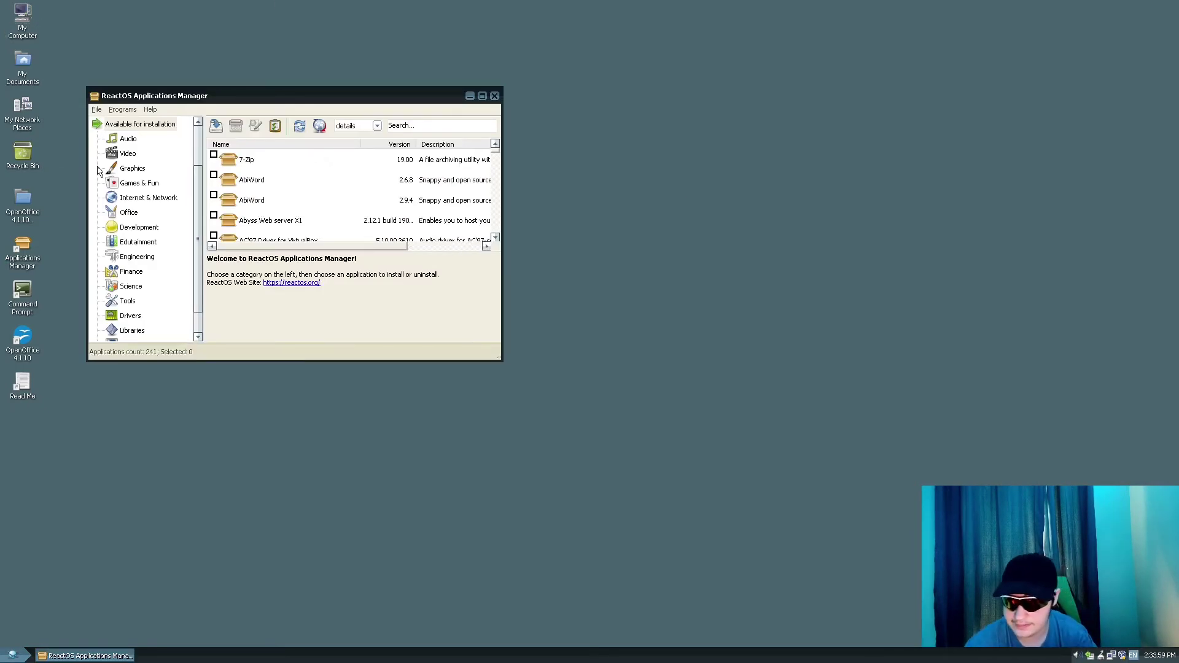
Select Mozilla Firefox 48 in the Internet & Network category and start its installation.
click(149, 197)
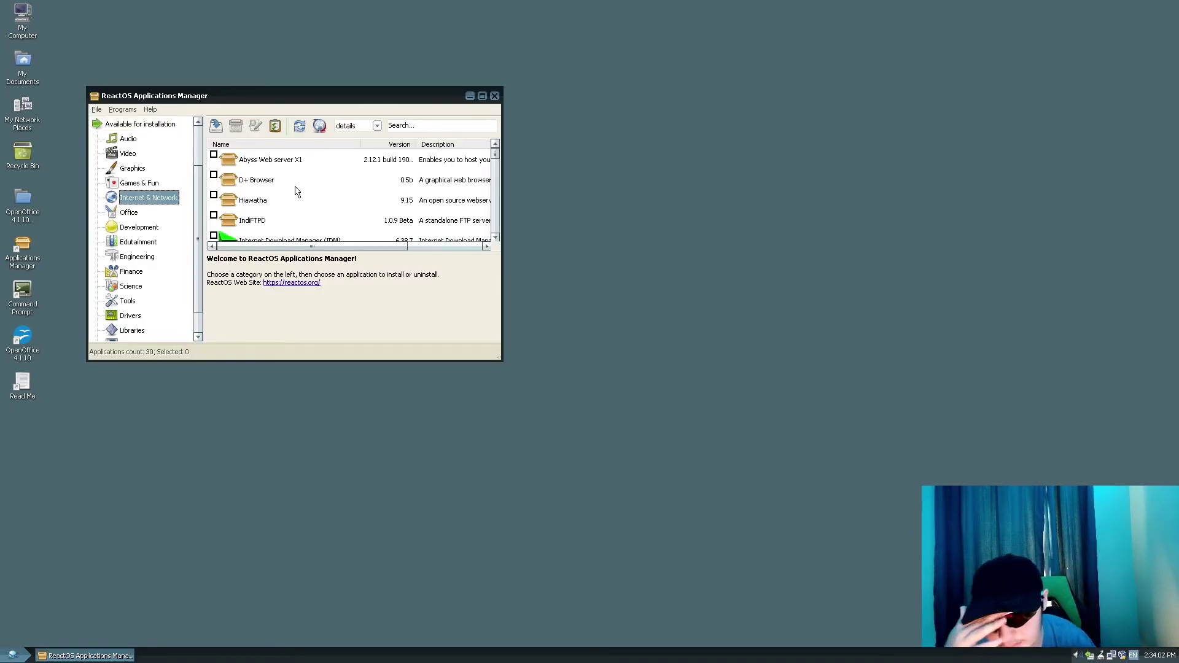
scroll(295, 191, down, 4)
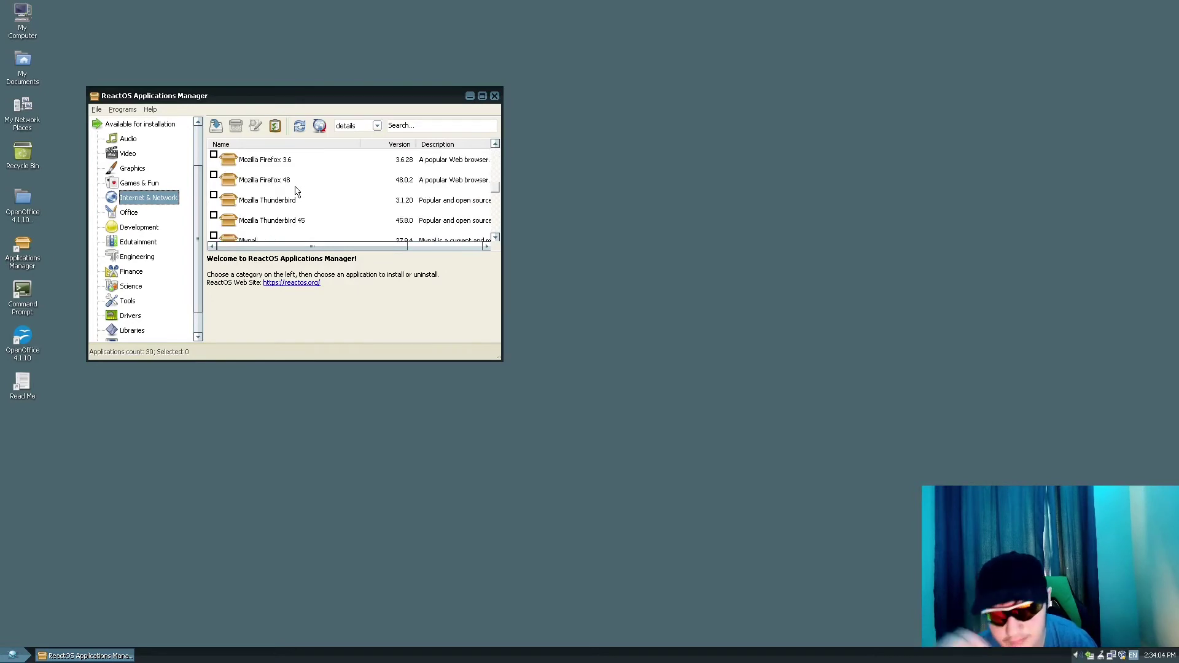
click(298, 186)
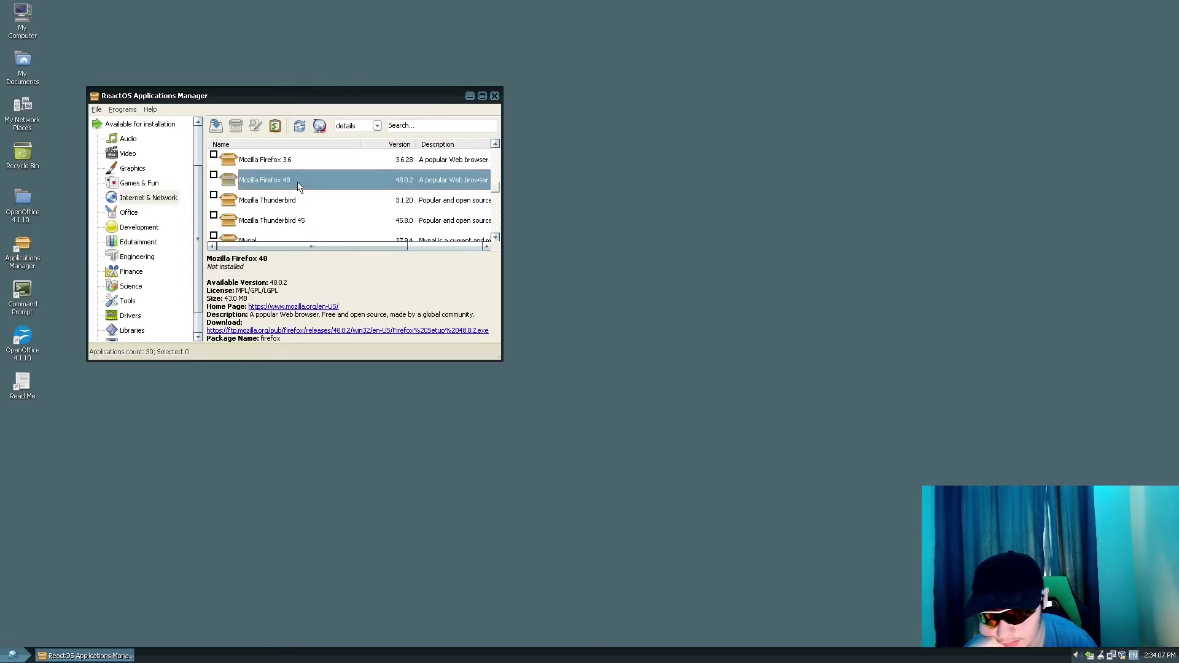
click(216, 125)
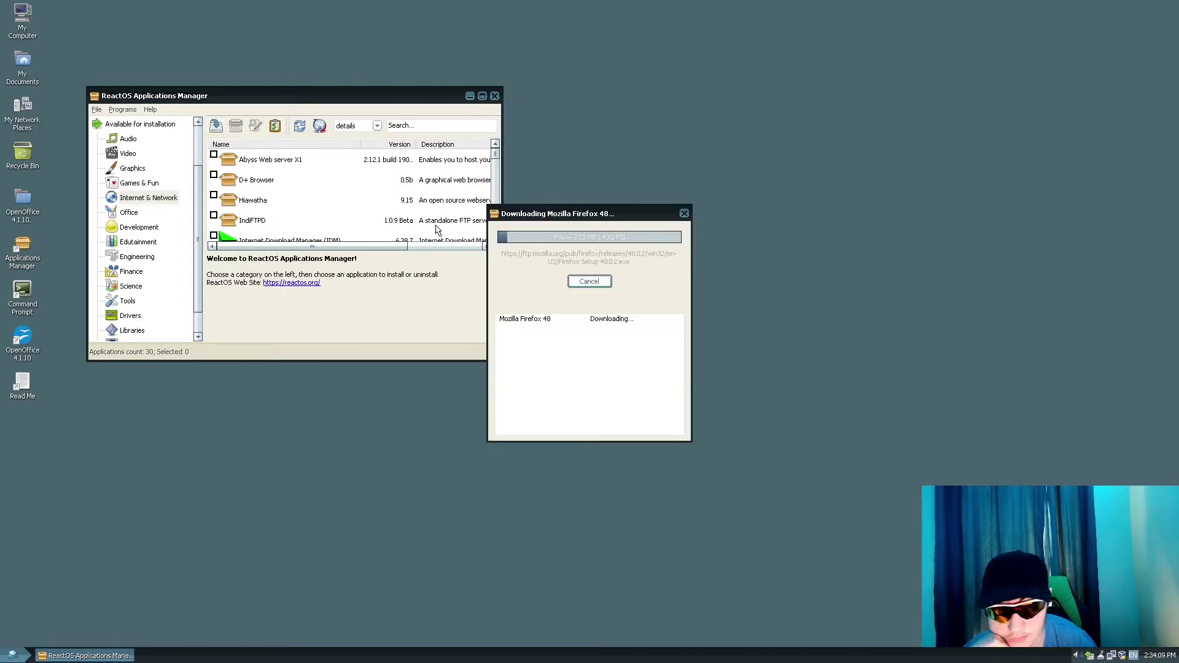
Browse the remaining Internet & Network applications and view the details of Opera 12.18 during the Firefox download.
scroll(391, 194, down, 6)
scroll(391, 194, down, 3)
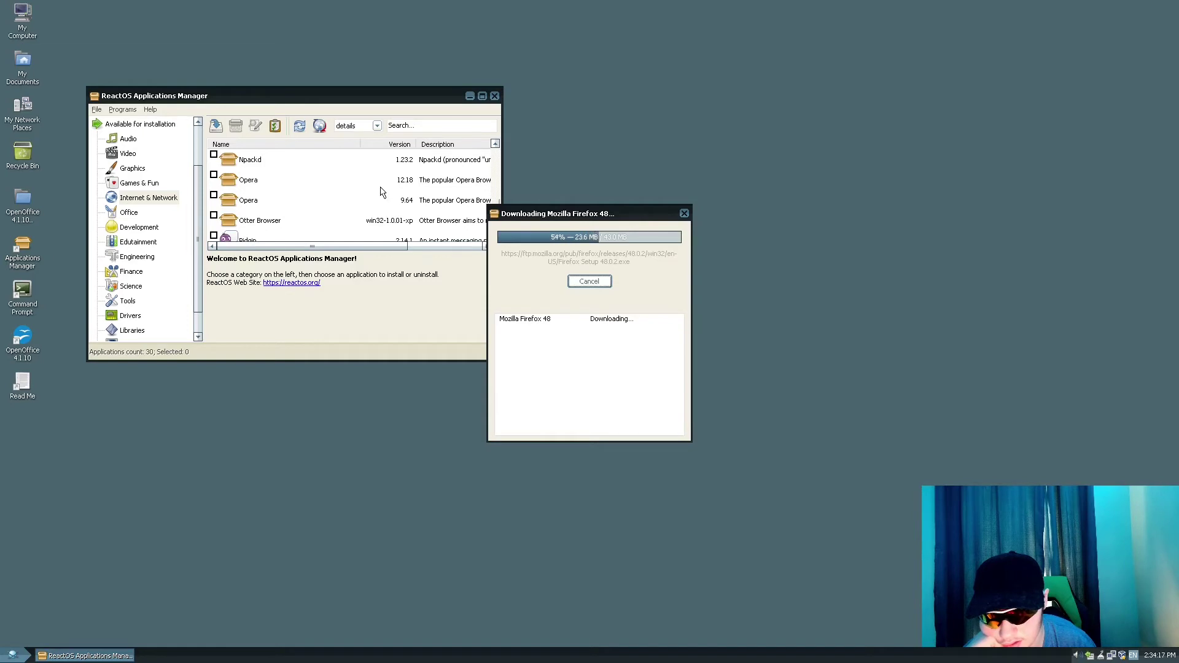
mouse_move(379, 246)
mouse_down()
mouse_move(453, 248)
mouse_move(379, 247)
mouse_up()
click(291, 183)
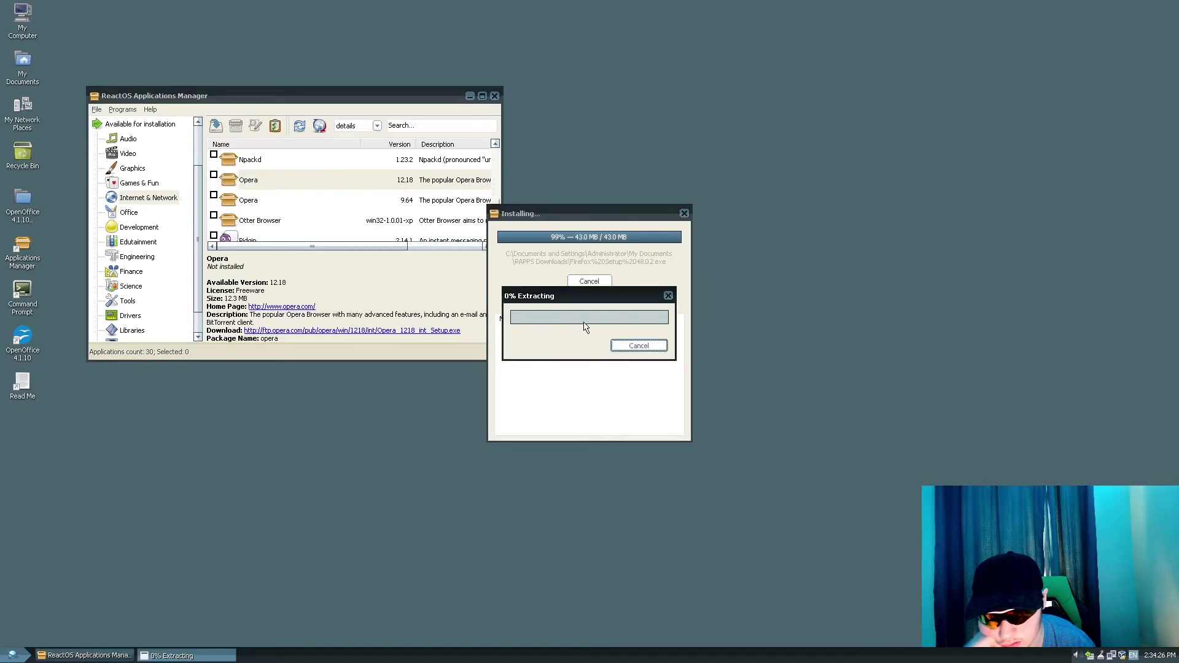
scroll(337, 227, down, 2)
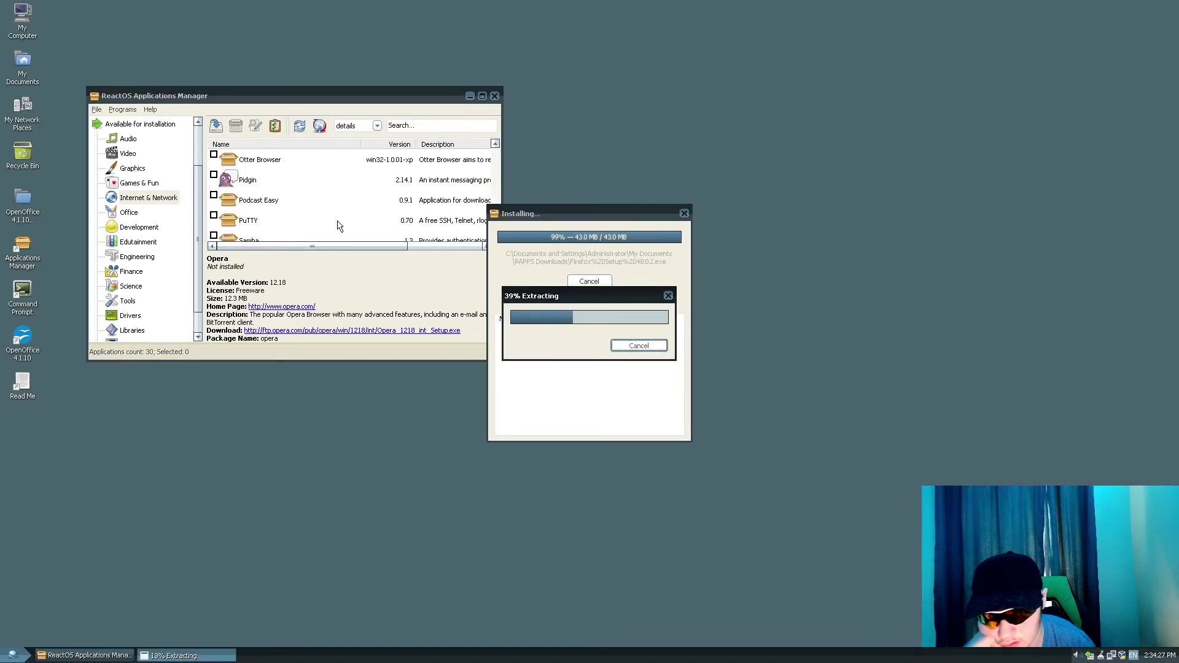
scroll(351, 232, down, 2)
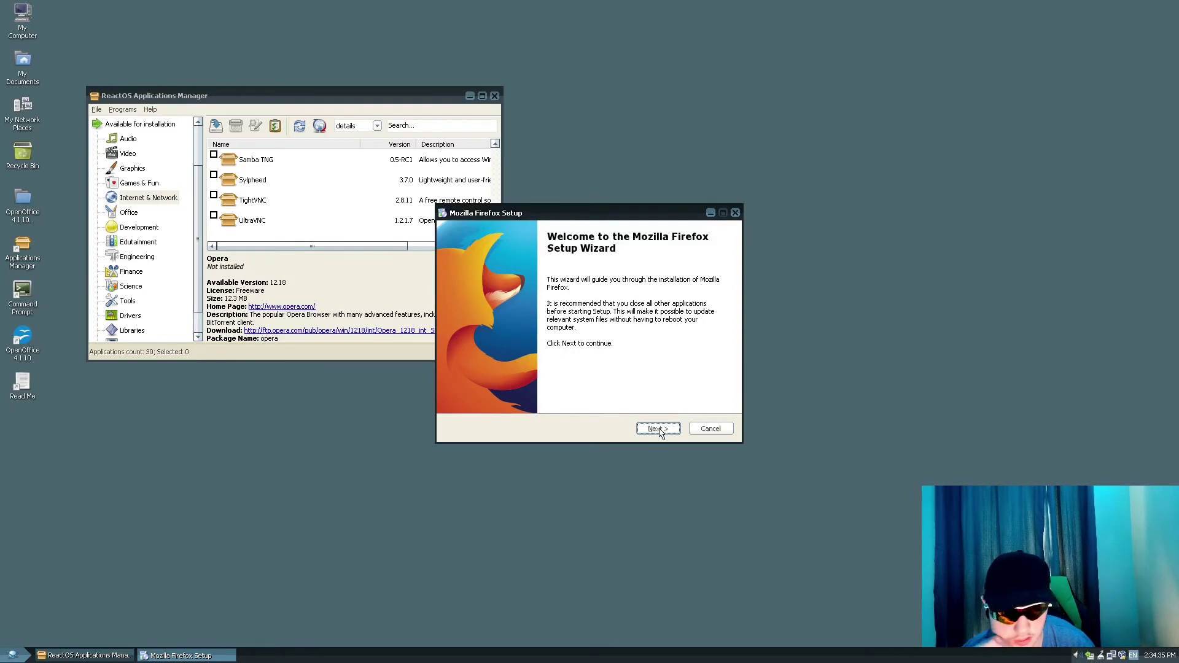
Complete the Mozilla Firefox setup wizard with the default options, keeping Launch Firefox now enabled.
click(657, 429)
click(657, 430)
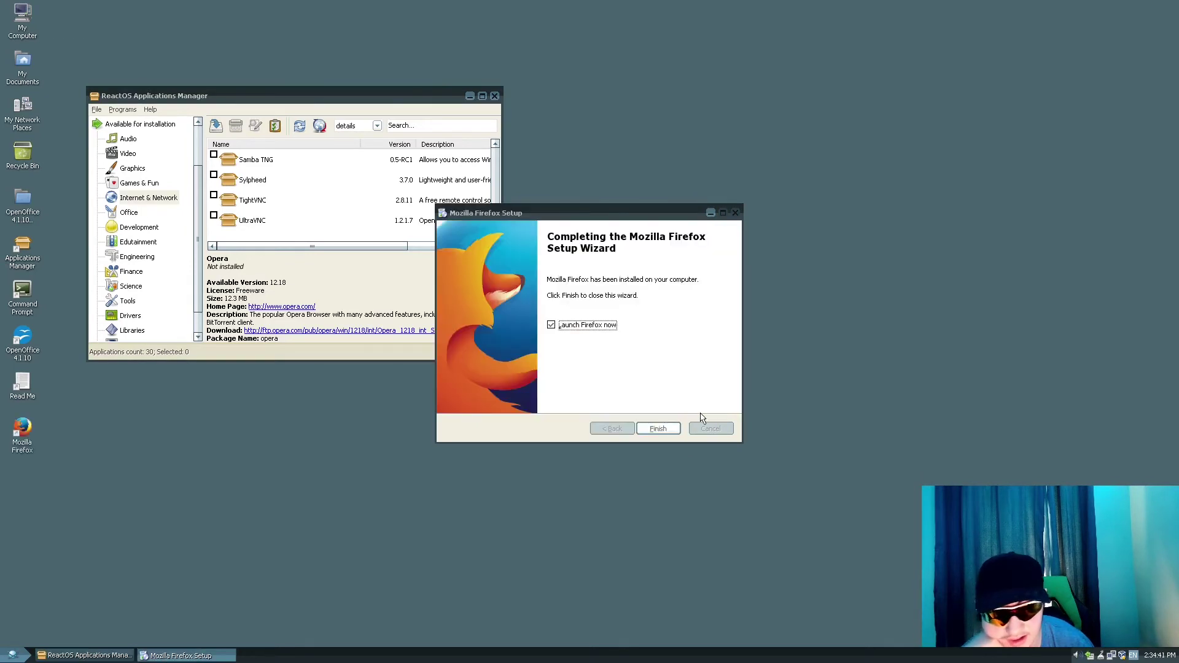
click(662, 429)
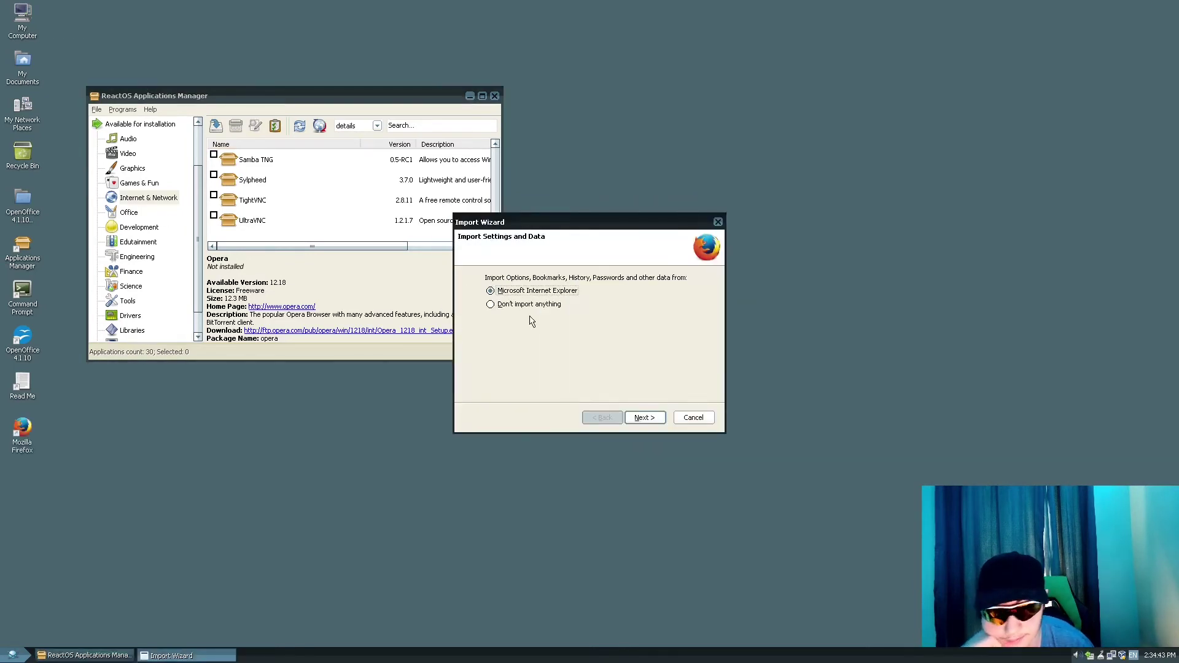
Finish the import wizard without importing anything, reposition the Firefox window and close its welcome and features tabs.
click(490, 303)
click(643, 417)
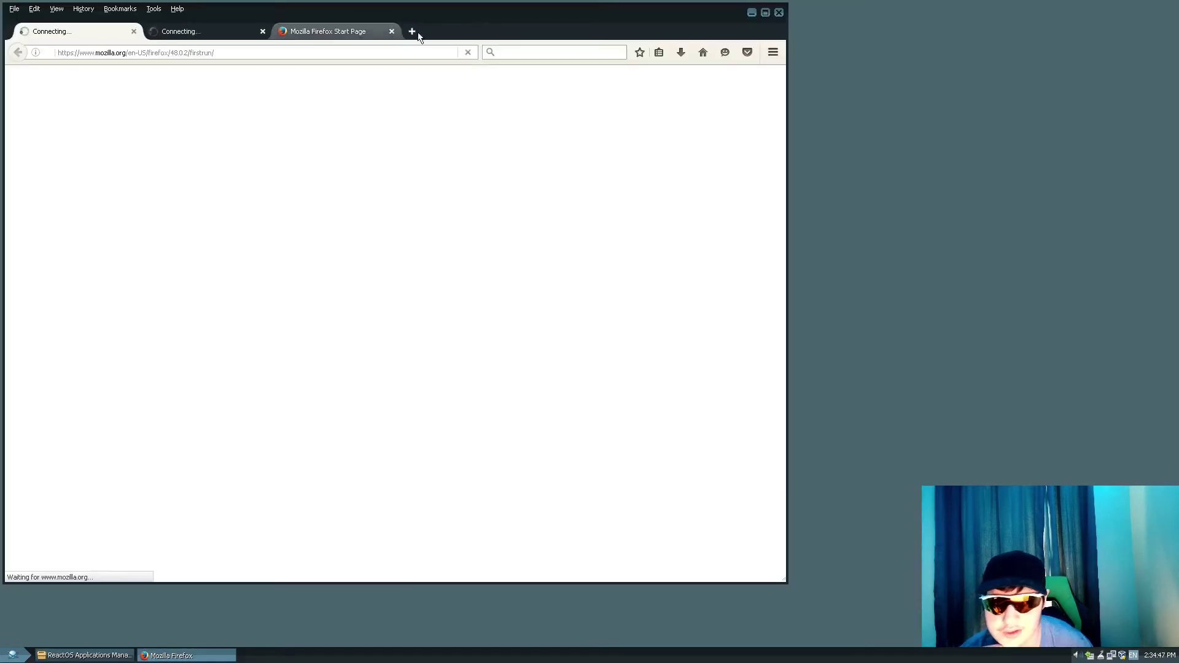
drag(414, 10, 575, 19)
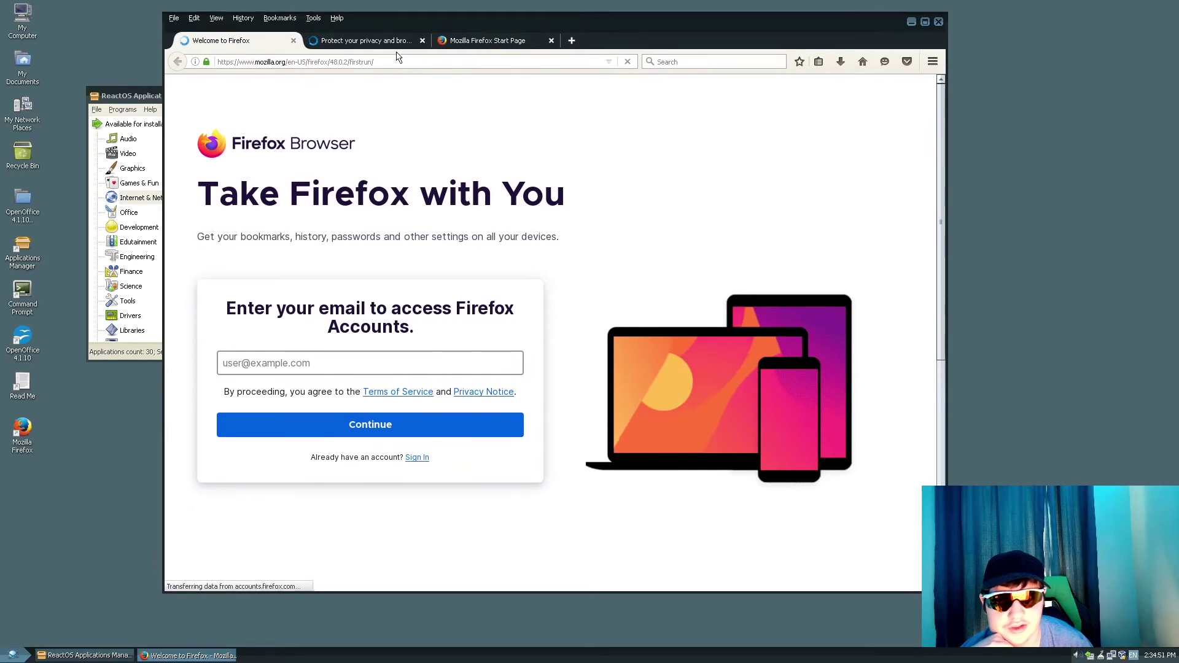
click(293, 40)
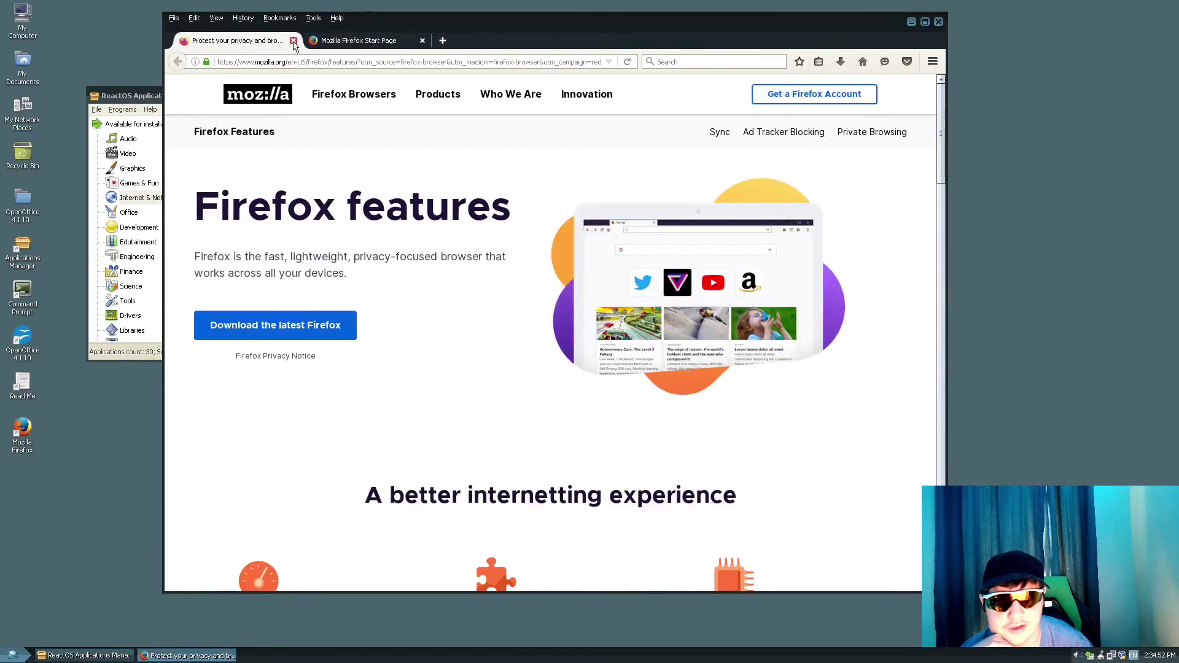
click(293, 41)
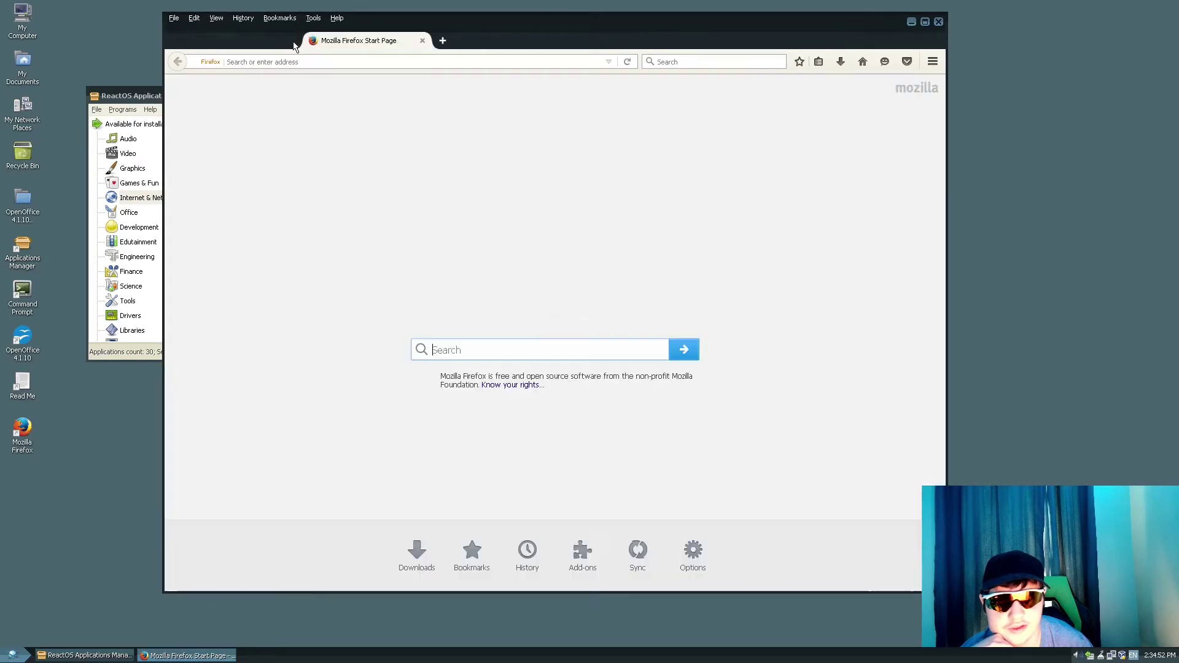
click(358, 62)
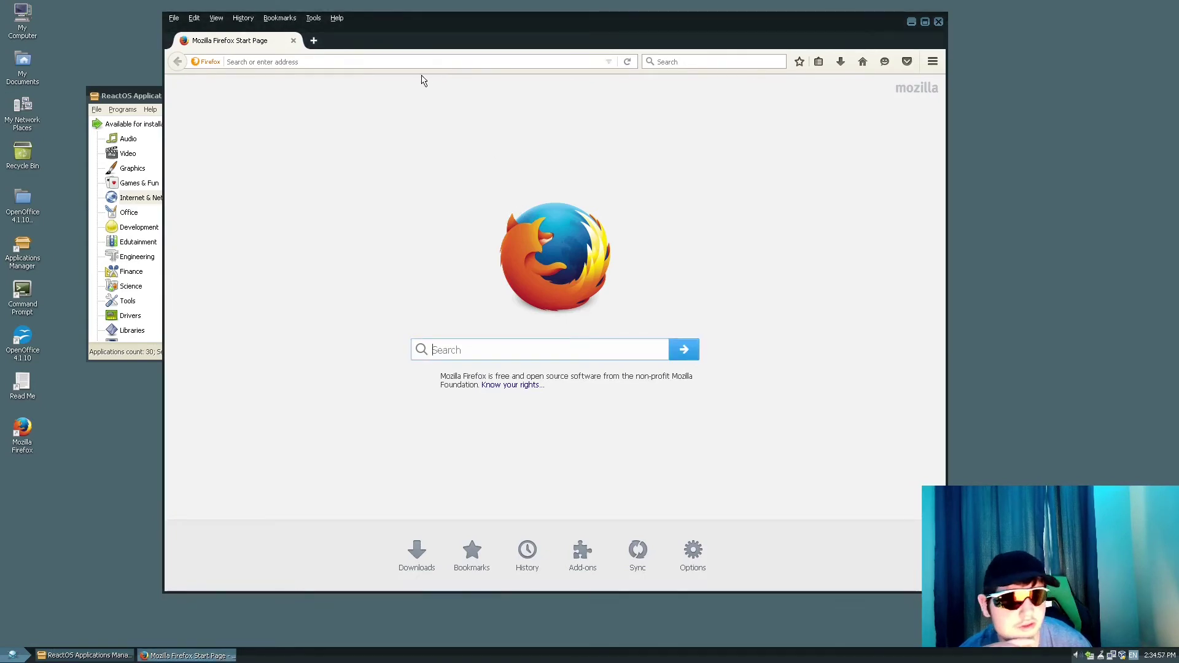
click(440, 64)
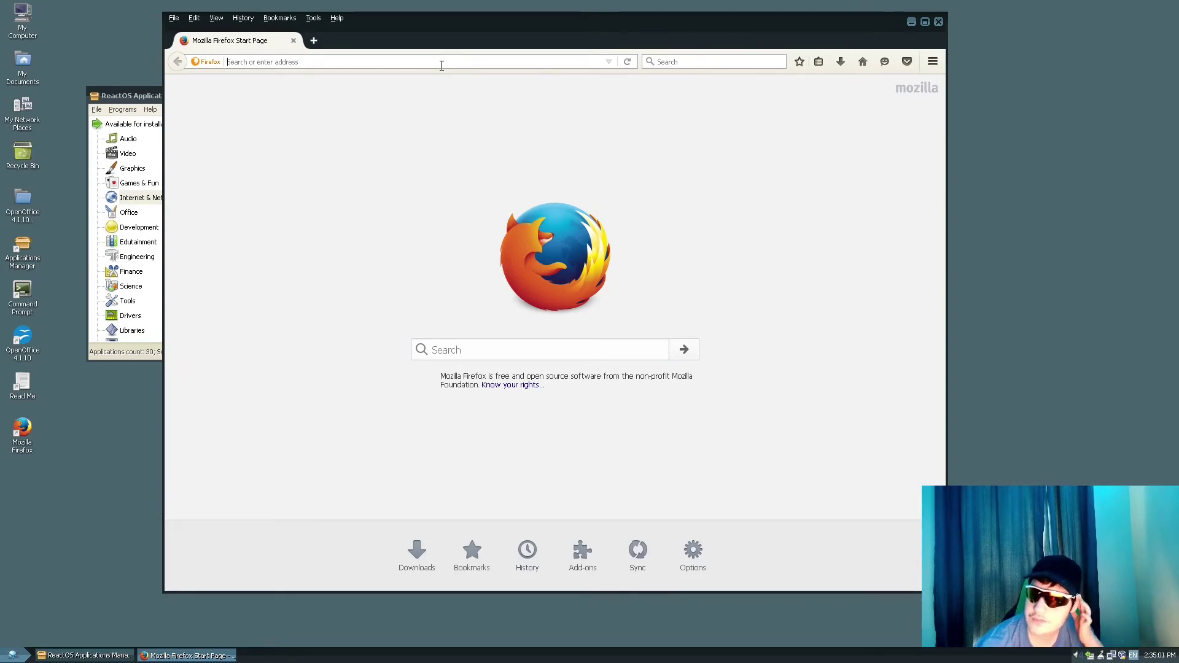
mouse_move(566, 22)
mouse_down()
mouse_move(759, 23)
mouse_move(573, 30)
mouse_up()
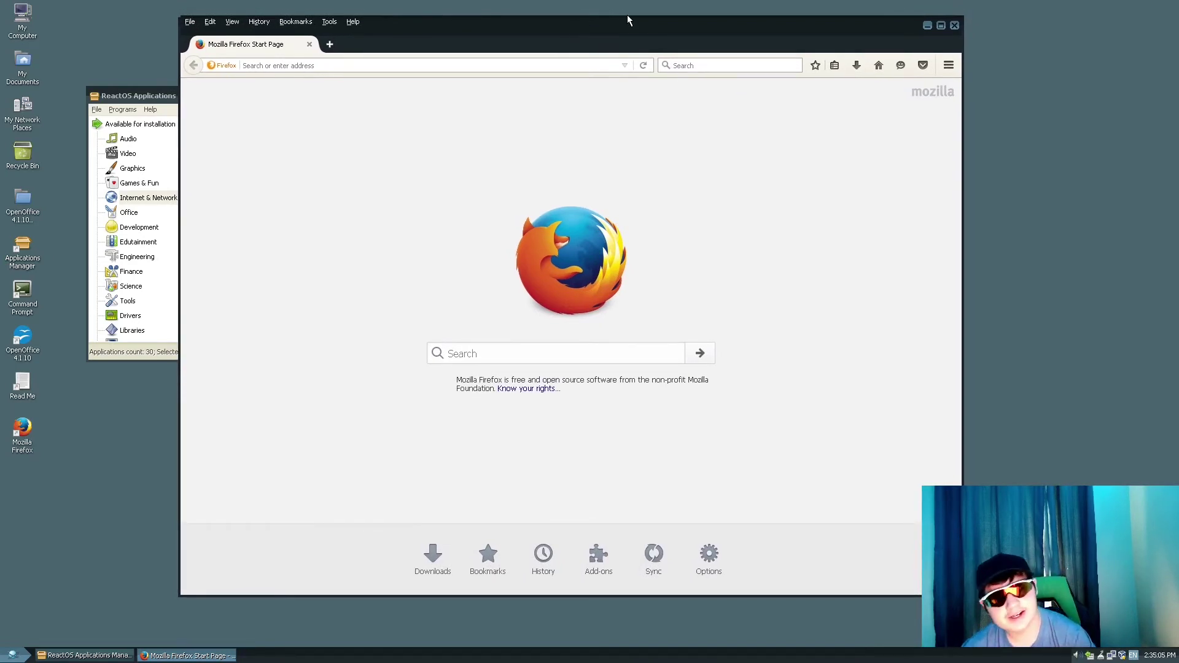
click(12, 656)
click(12, 656)
click(12, 656)
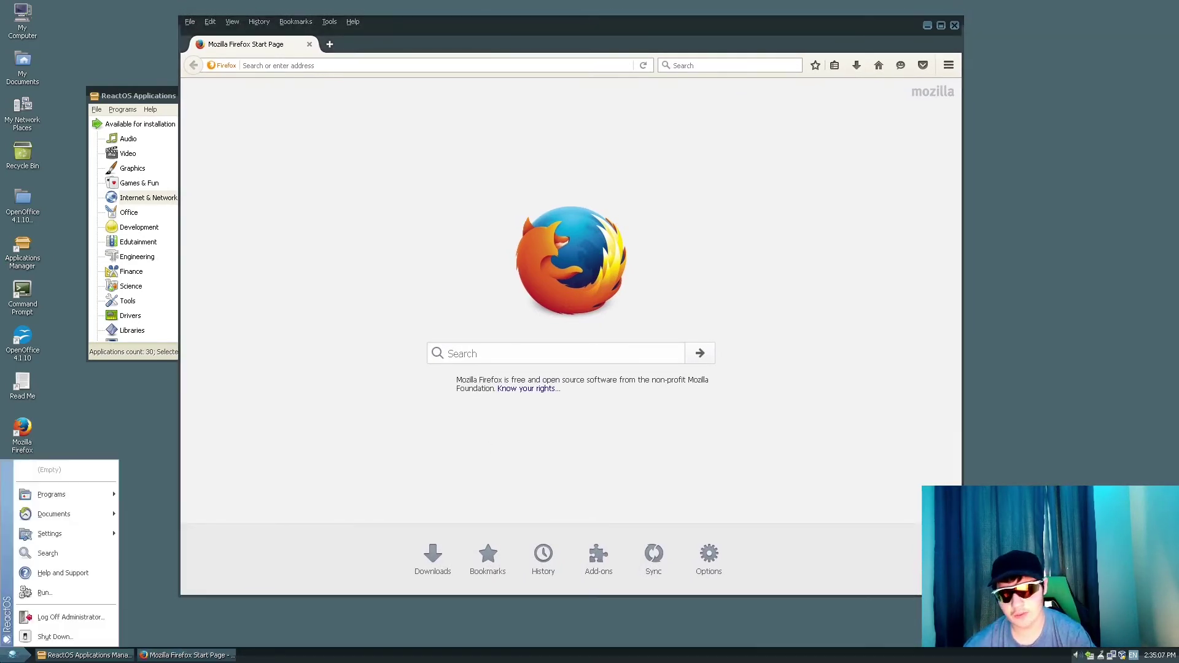
click(12, 656)
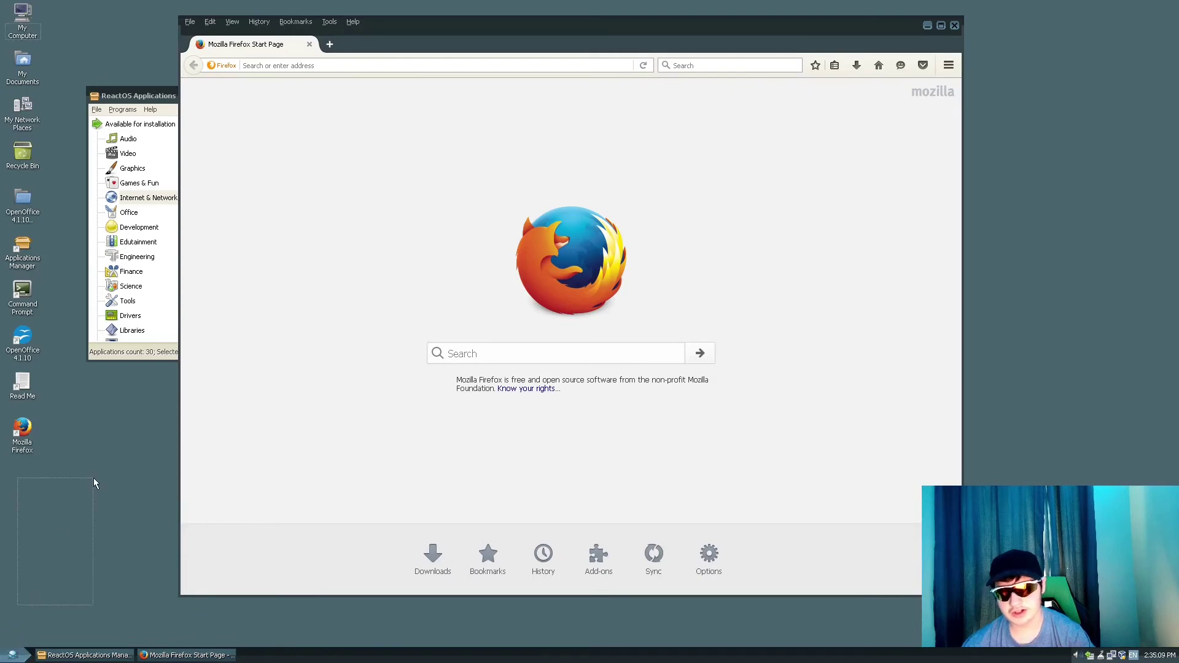
drag(93, 484, 51, 11)
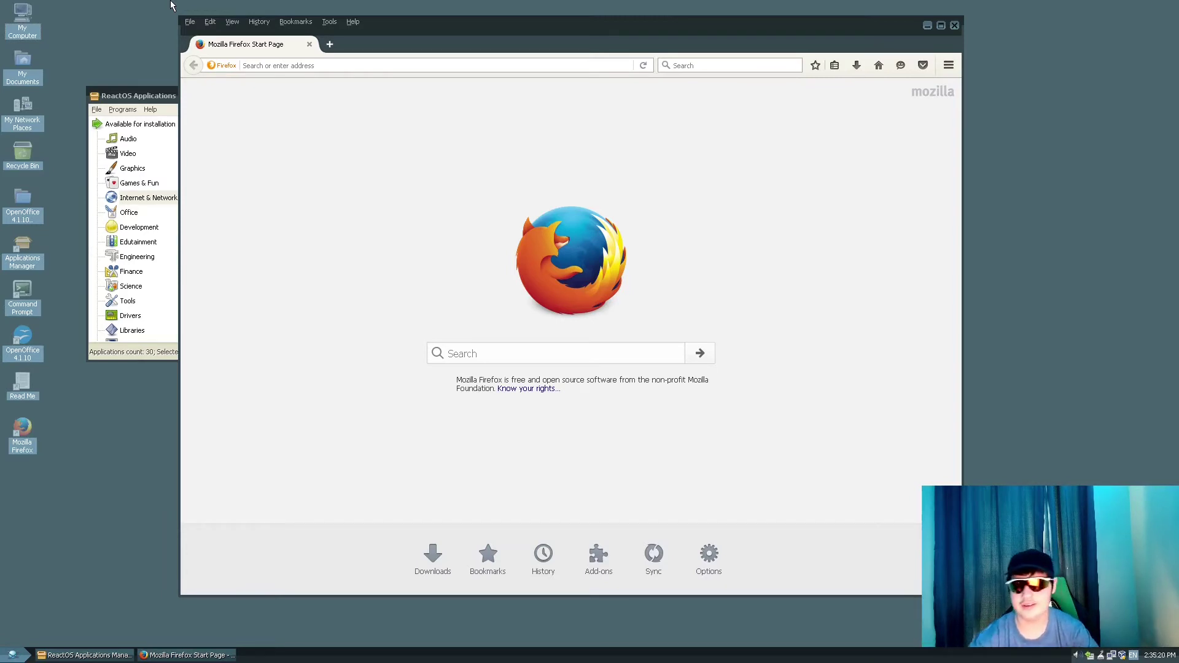
Go to youtube.com in Firefox and postpone the browser update notice to reach the home page.
click(261, 86)
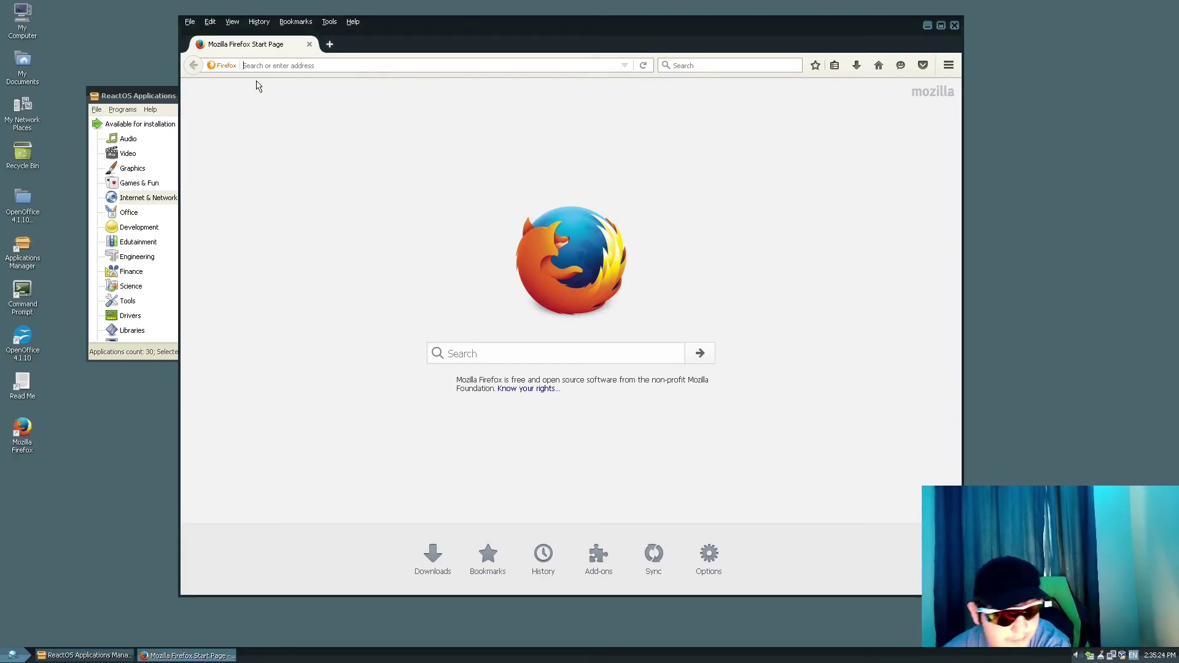
text(youtube.com)
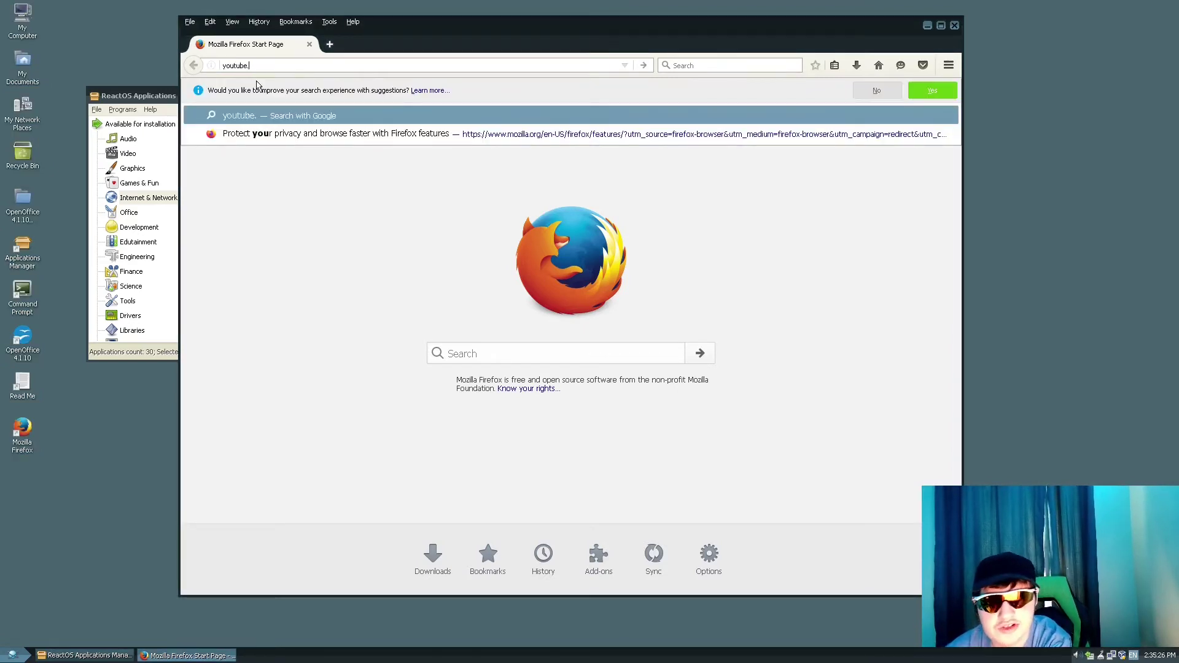
key(Return)
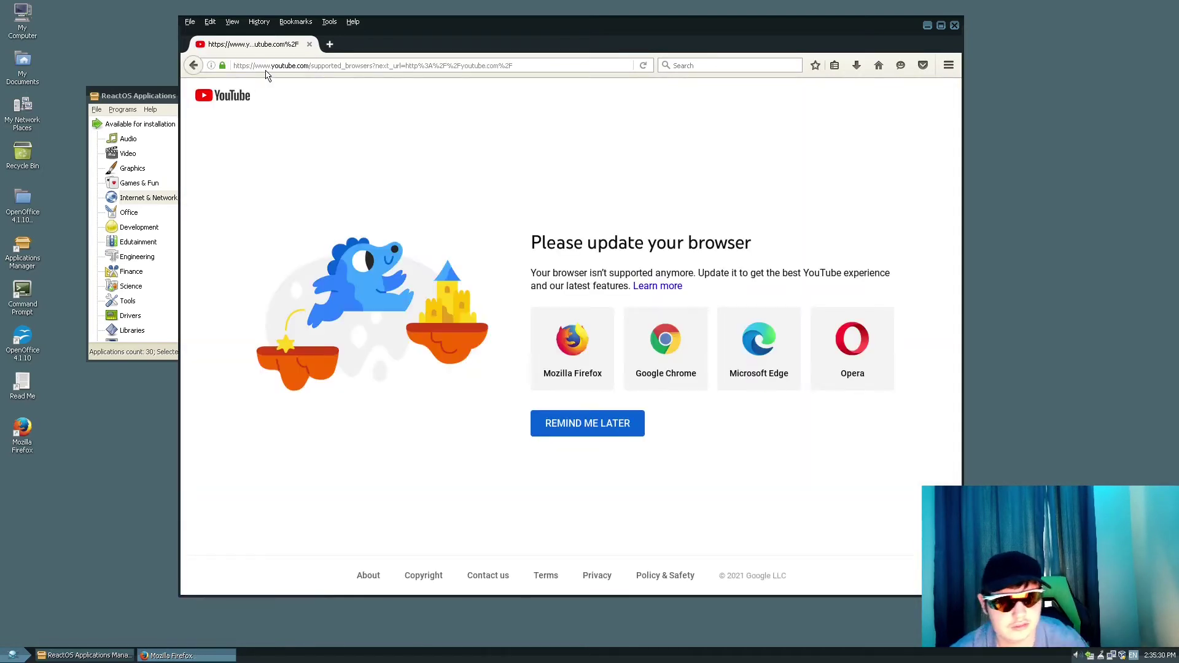
click(608, 423)
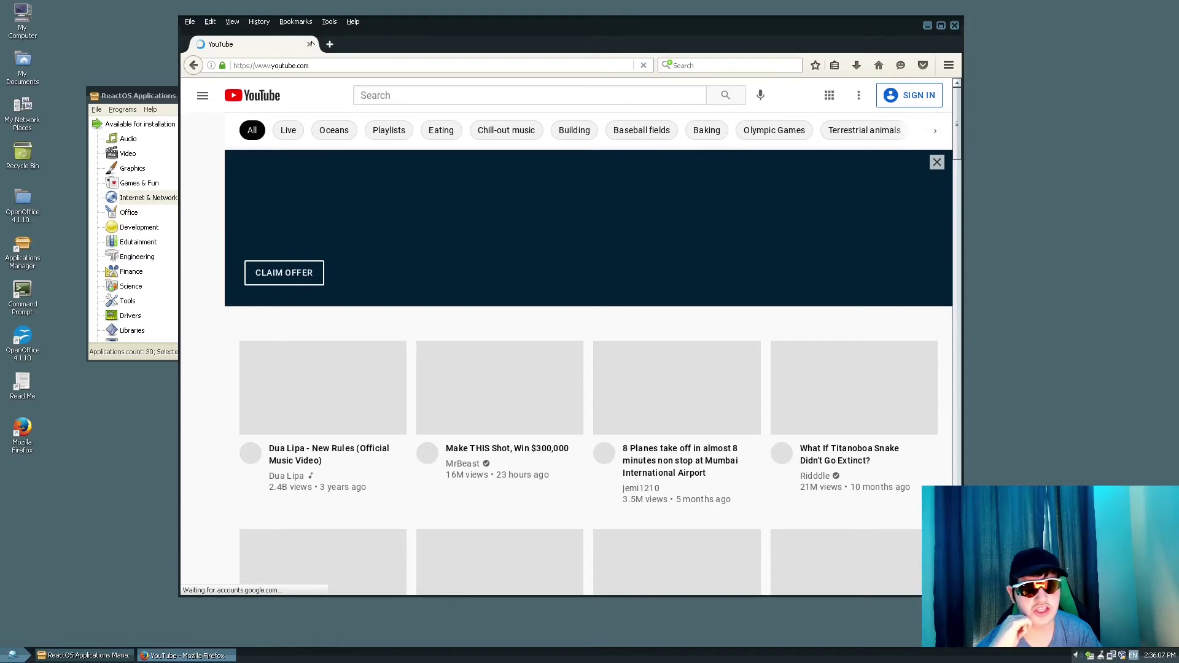
Bring the ReactOS Applications Manager to the front and move its window to the lower-left area of the desktop.
click(12, 655)
click(40, 657)
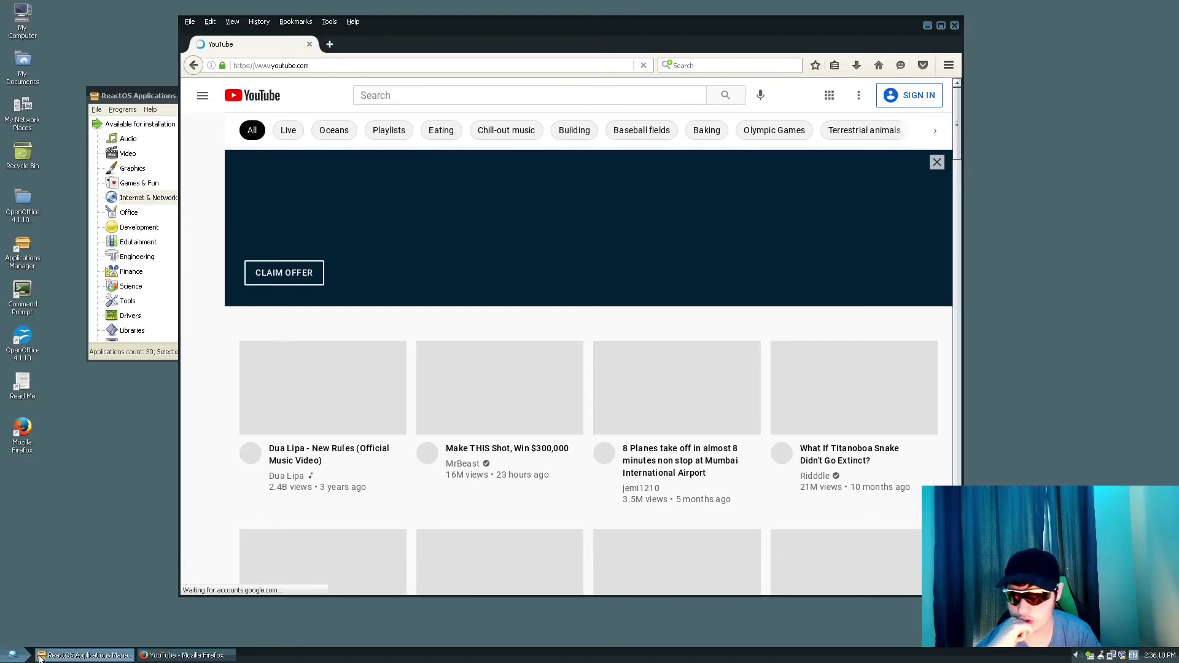
click(40, 657)
drag(255, 96, 121, 372)
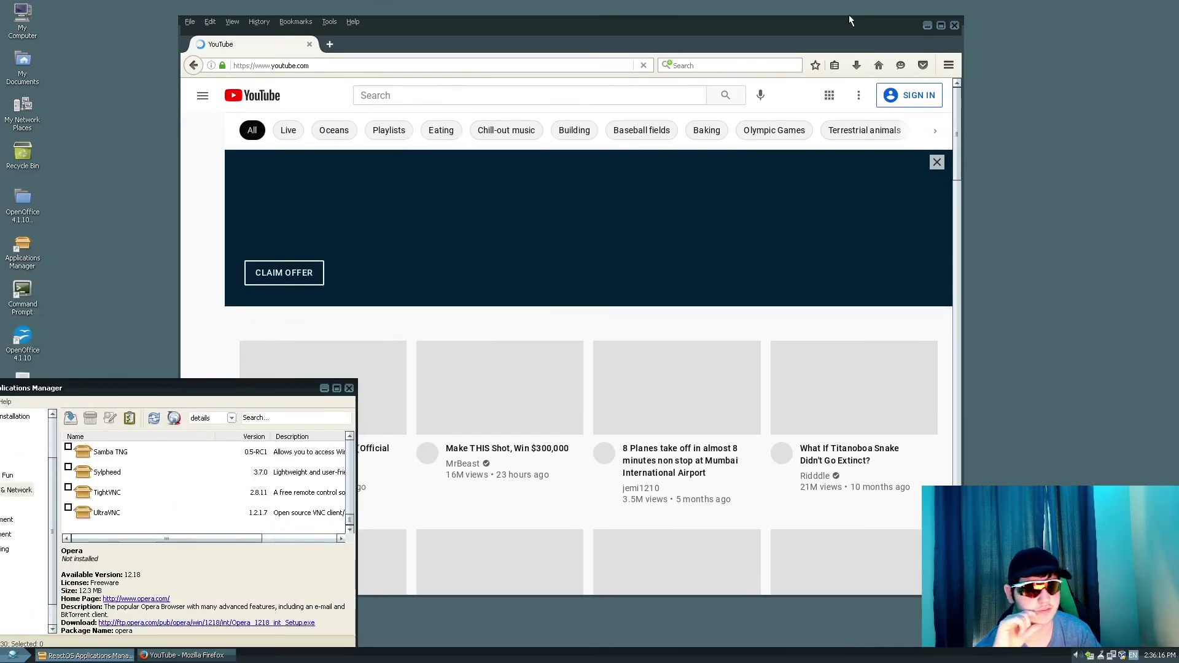
Move the Firefox window slightly, minimize it and restore it to the desktop.
drag(931, 28, 956, 34)
click(951, 32)
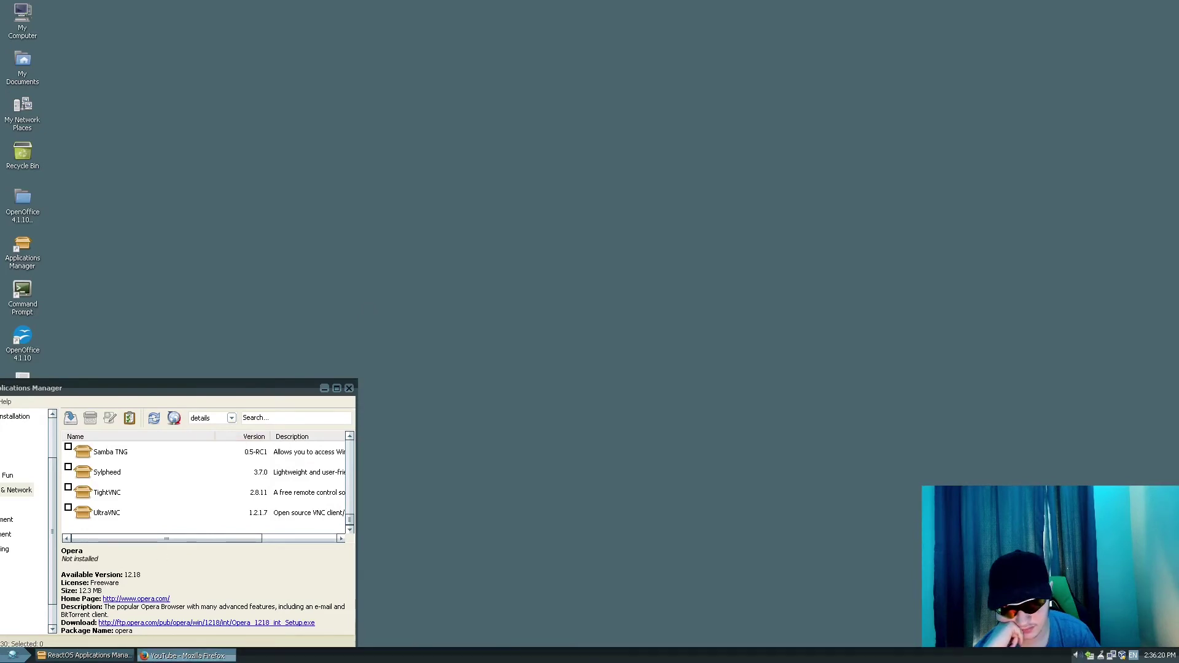
right_click(187, 653)
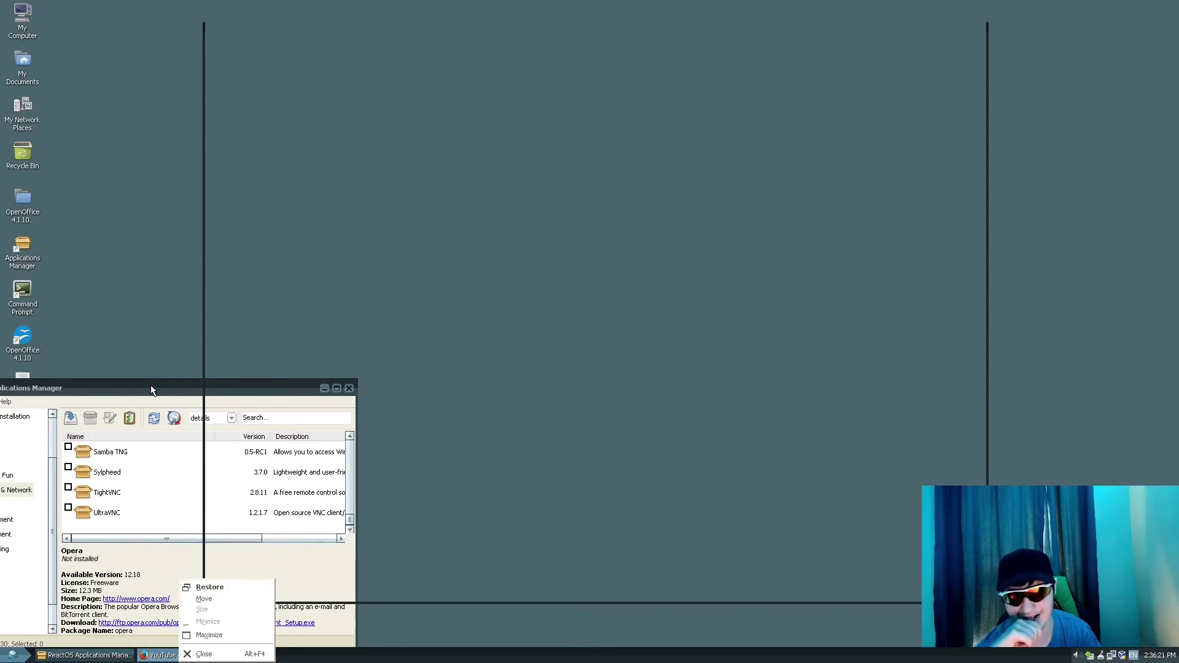
key(r)
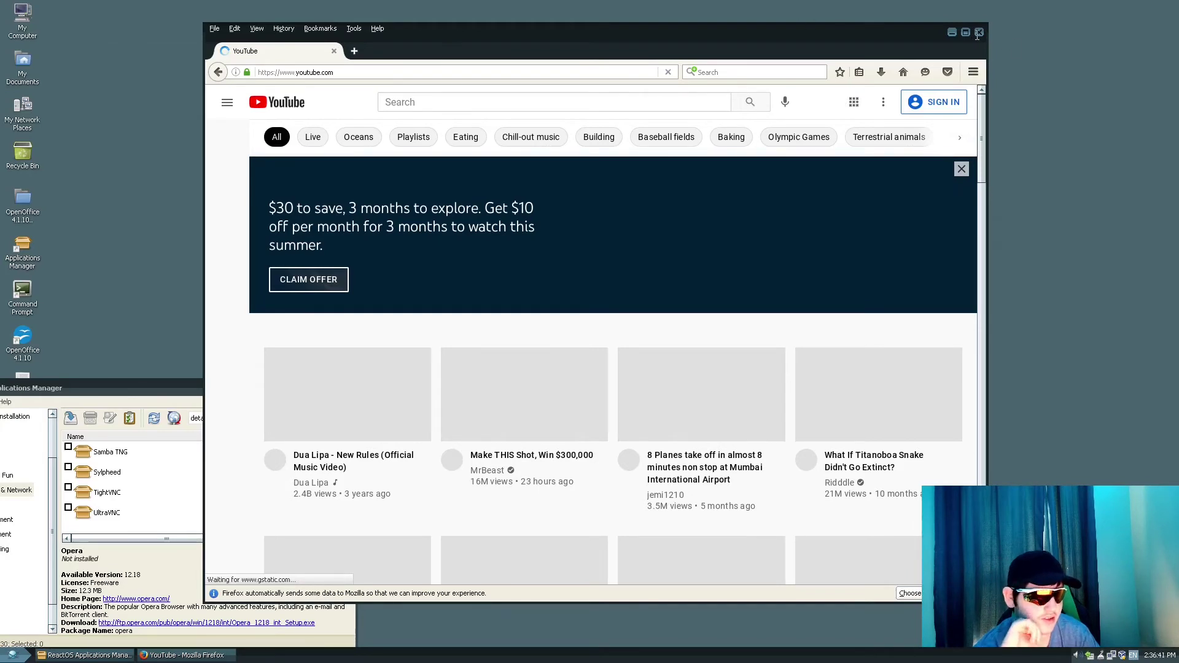
Close the running Firefox window and launch Mozilla Firefox again from its desktop shortcut.
right_click(157, 655)
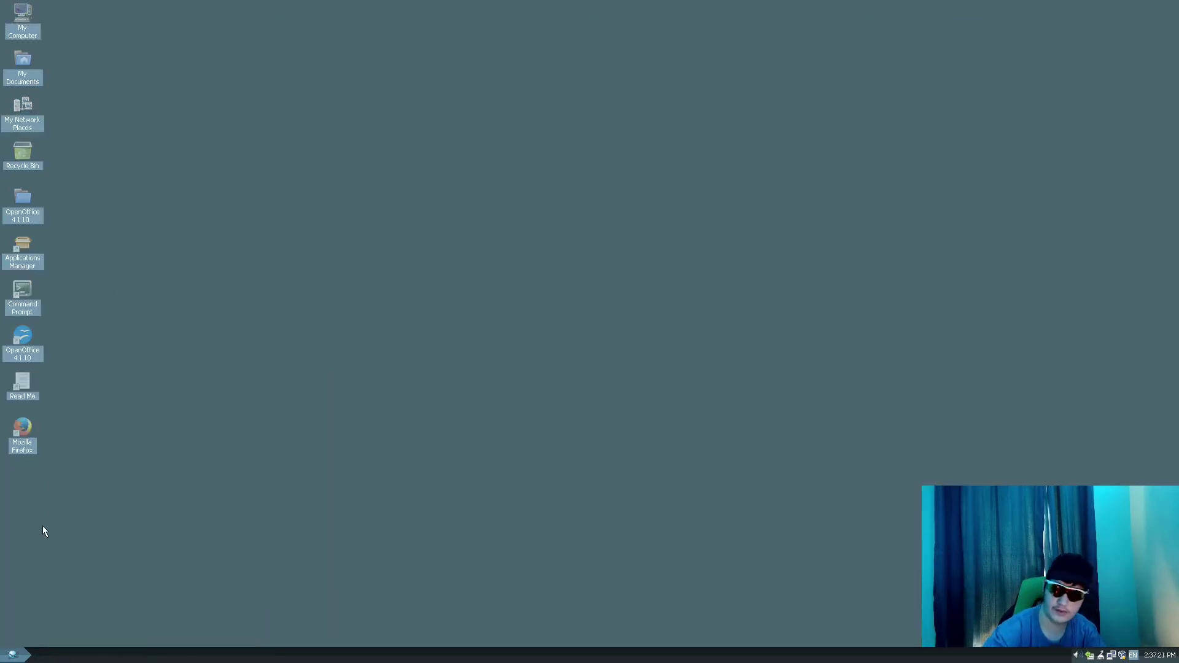
click(13, 655)
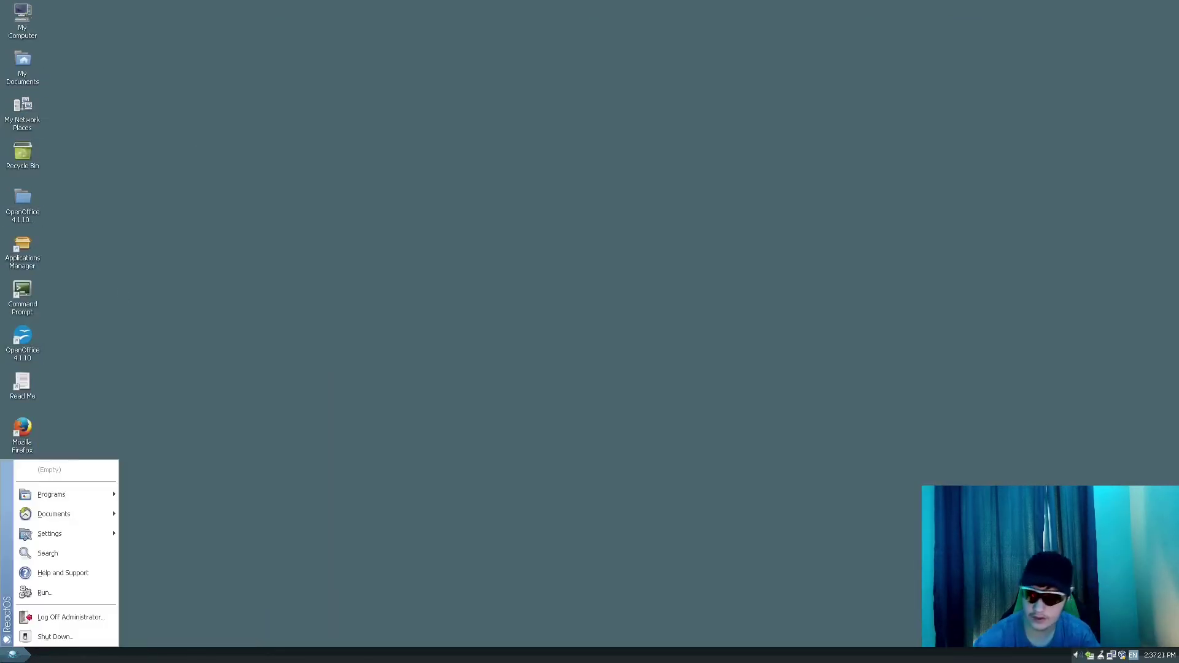
click(244, 440)
click(12, 655)
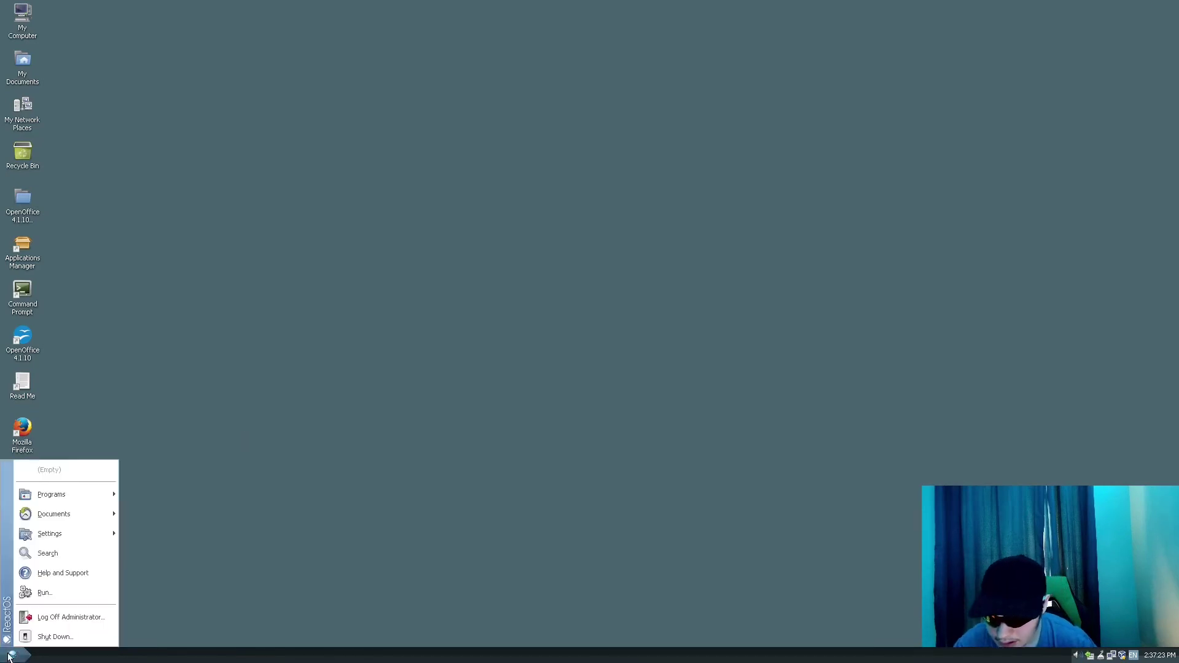
mouse_move(92, 493)
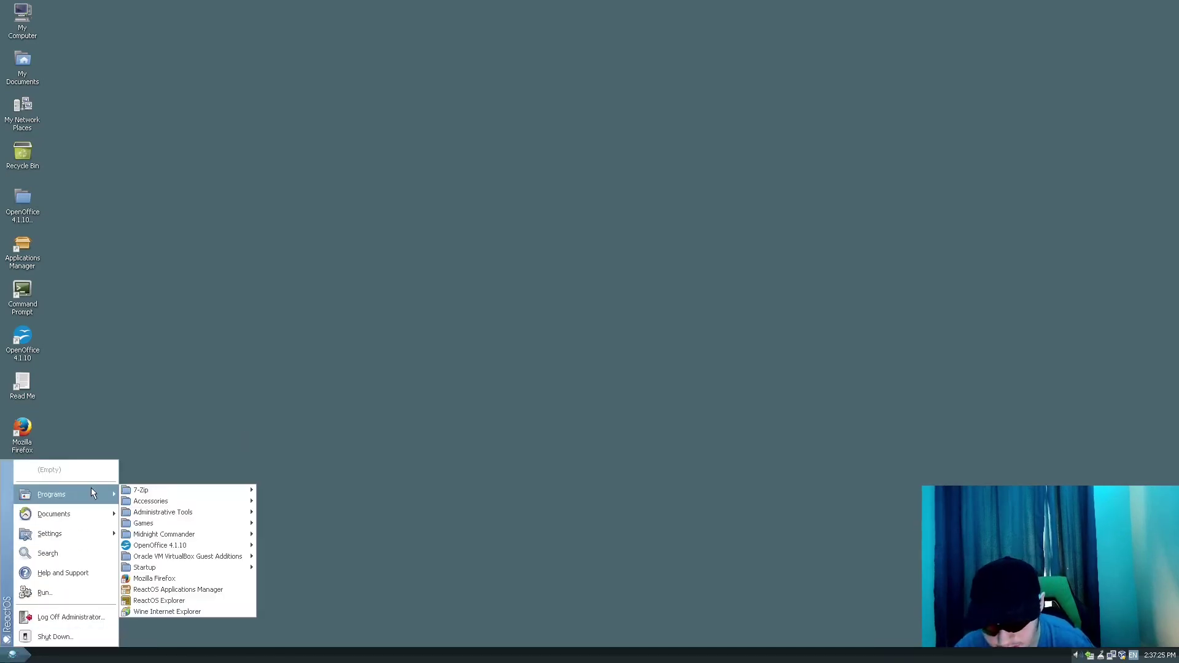
click(73, 420)
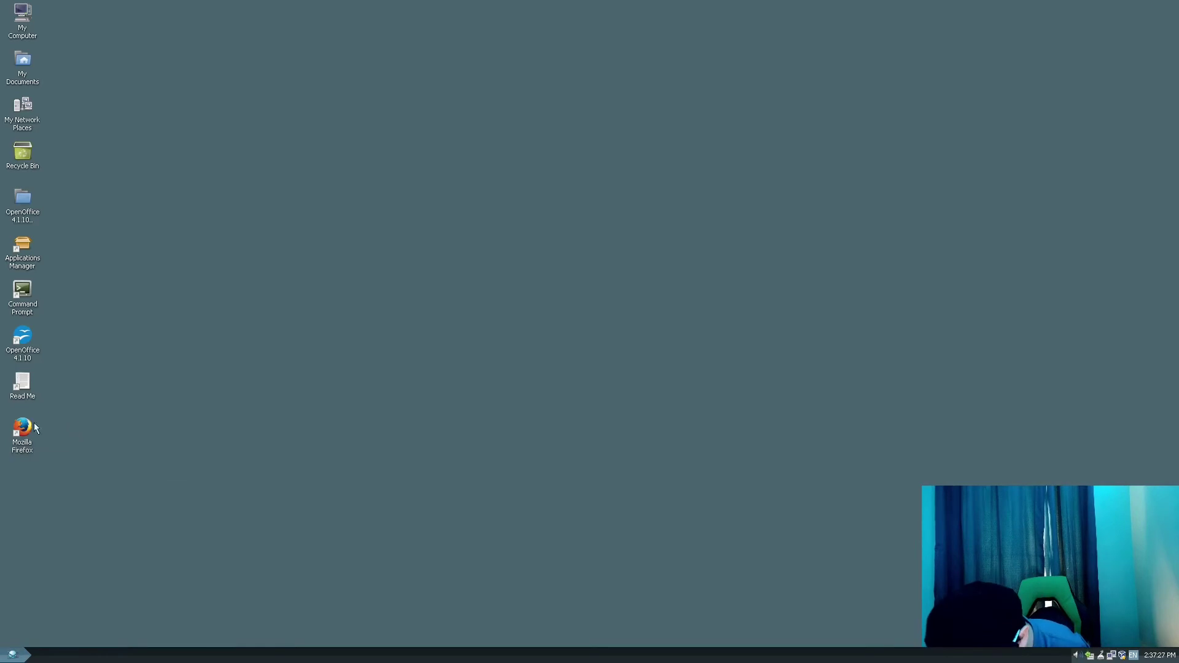
click(27, 430)
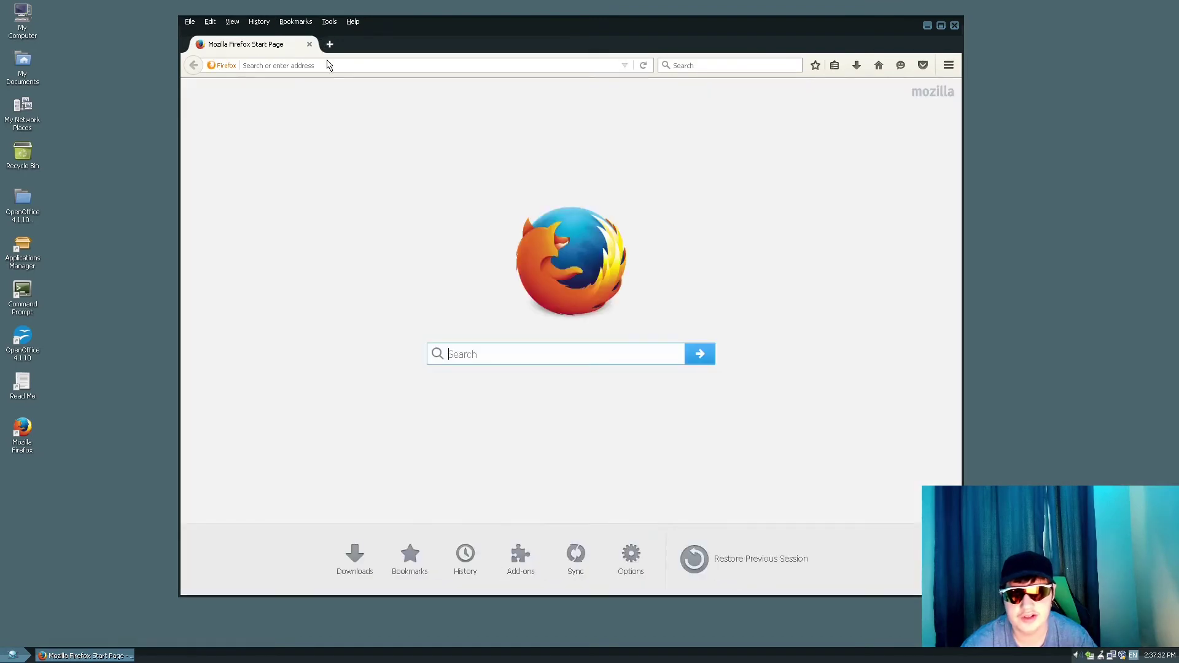
Search Google for "desktop backgrounds" from the Firefox address bar.
click(338, 68)
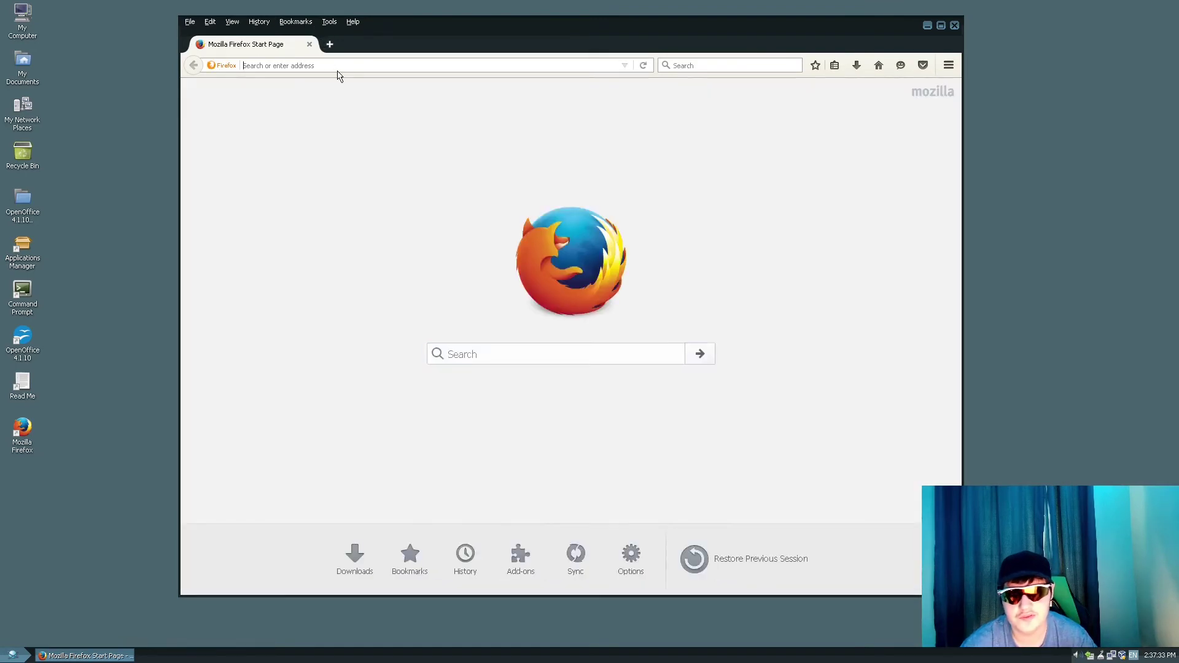
text(deskto)
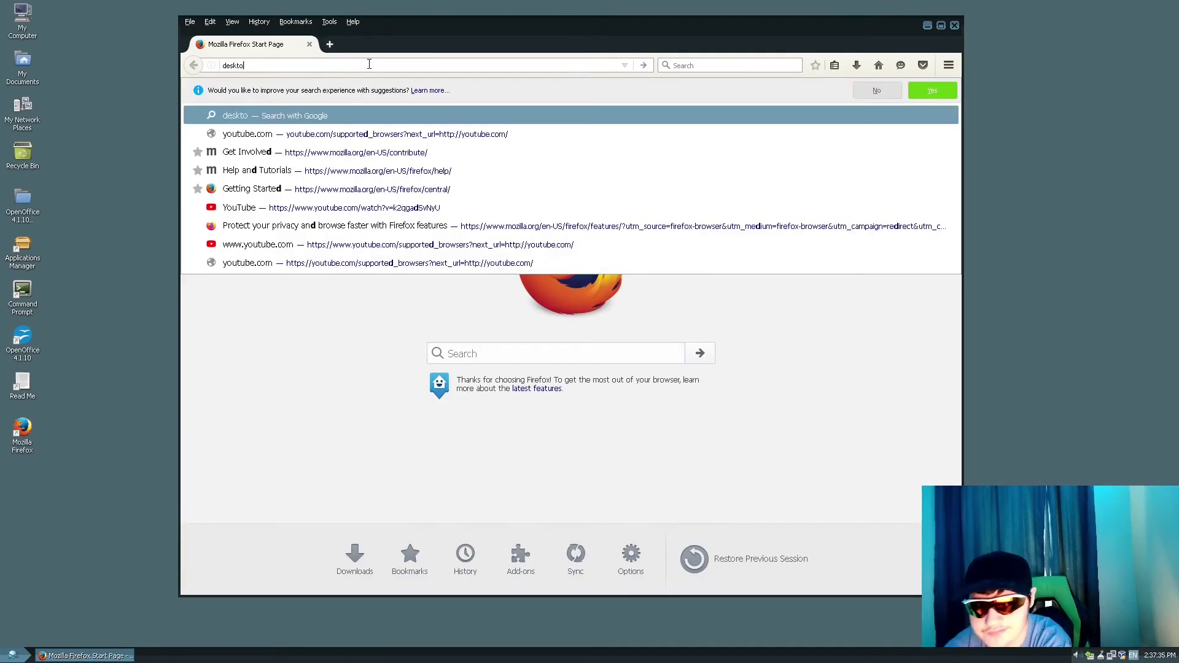
text(p backgrounds)
key(Return)
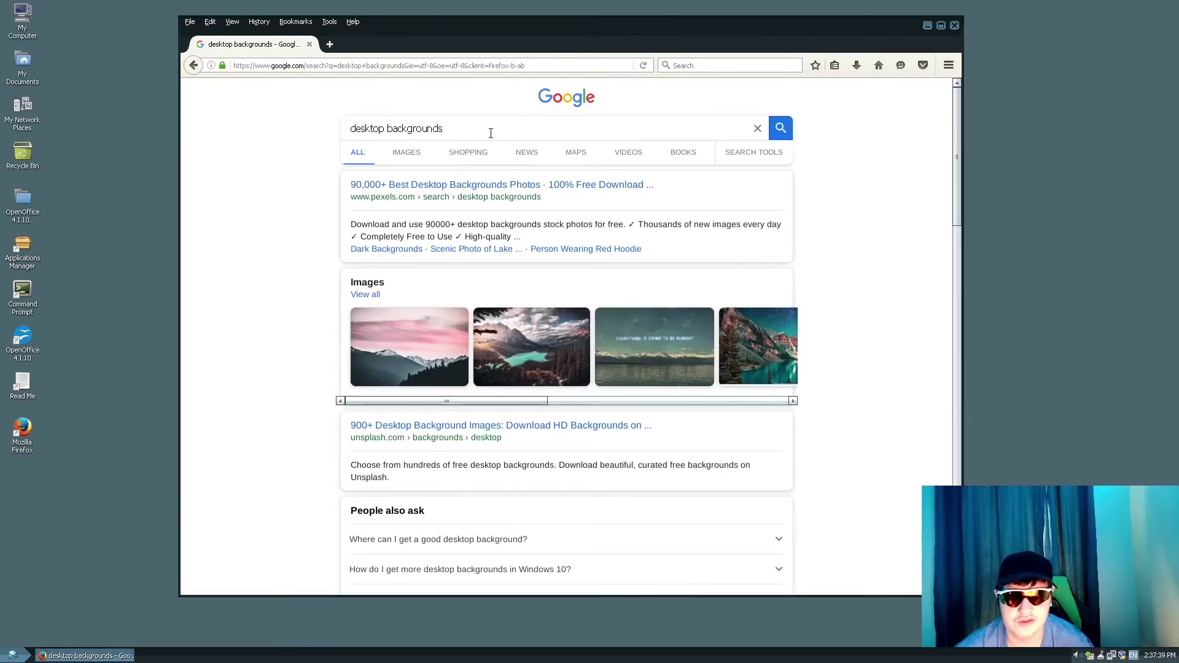
Replace the Google query with "reactos background" and run the search.
drag(515, 122, 324, 146)
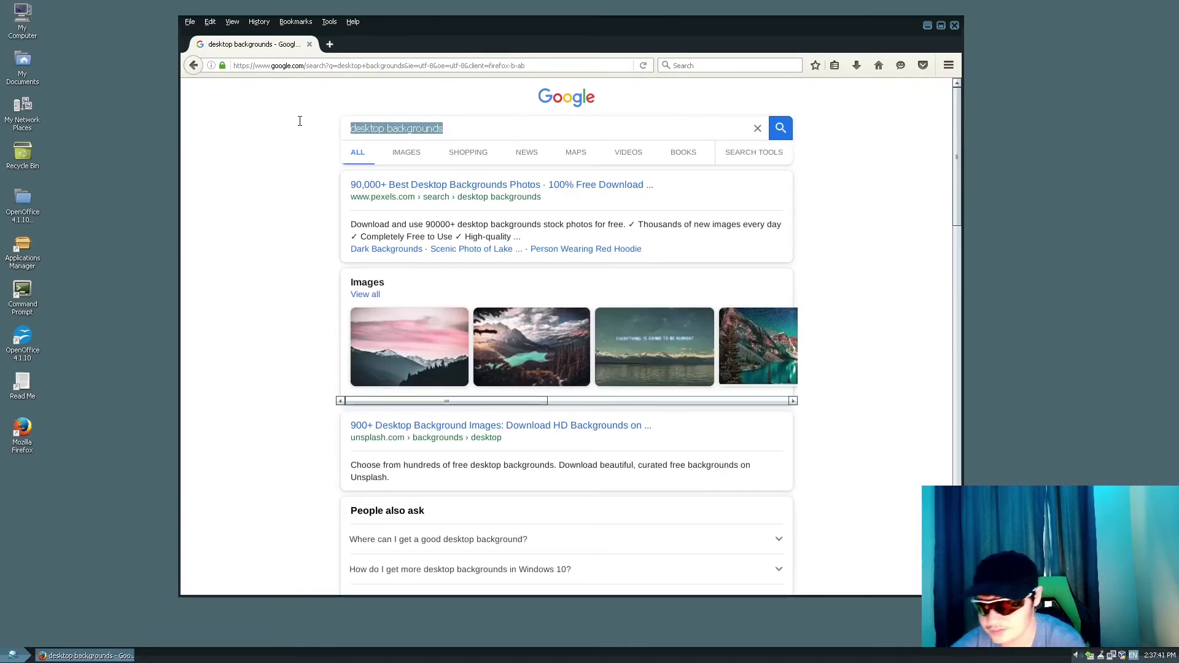
text(reactos back)
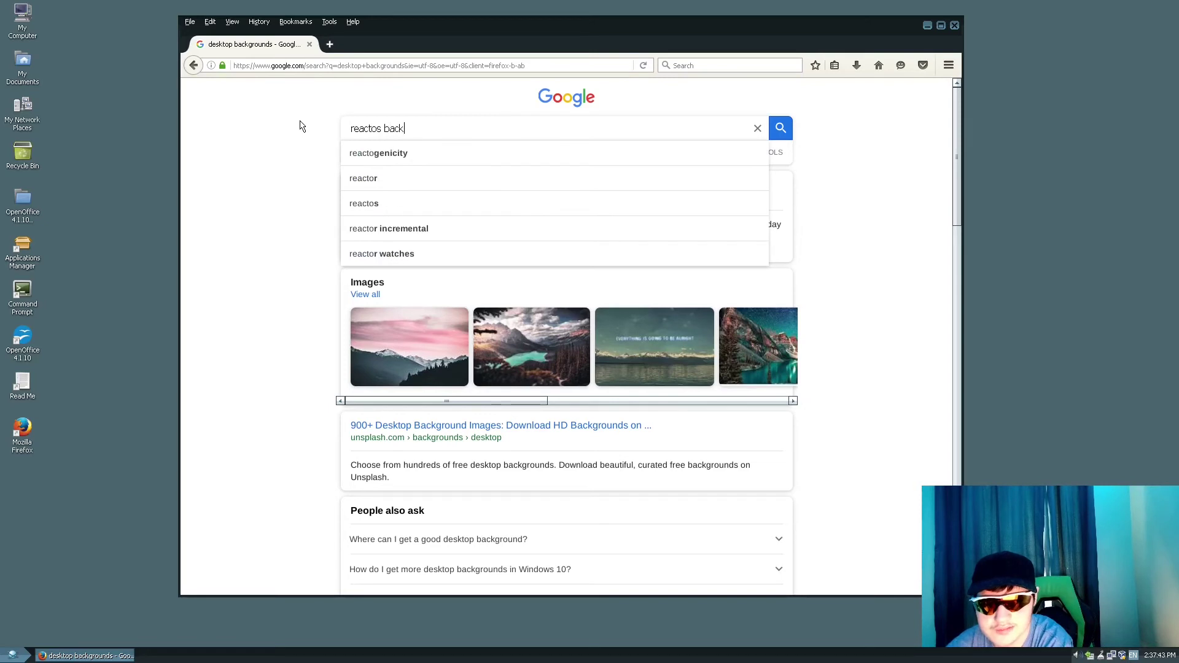
text(ground)
key(Return)
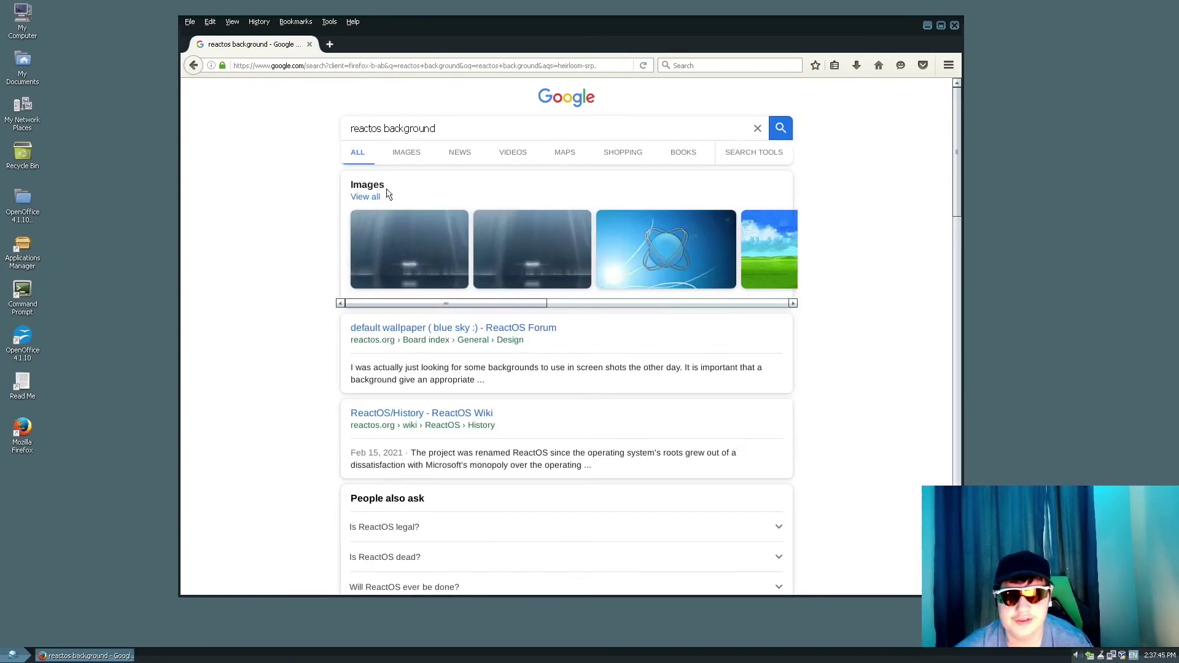
Look through the ReactOS background image results and open the first dark blue ReactOS wallpaper.
click(587, 302)
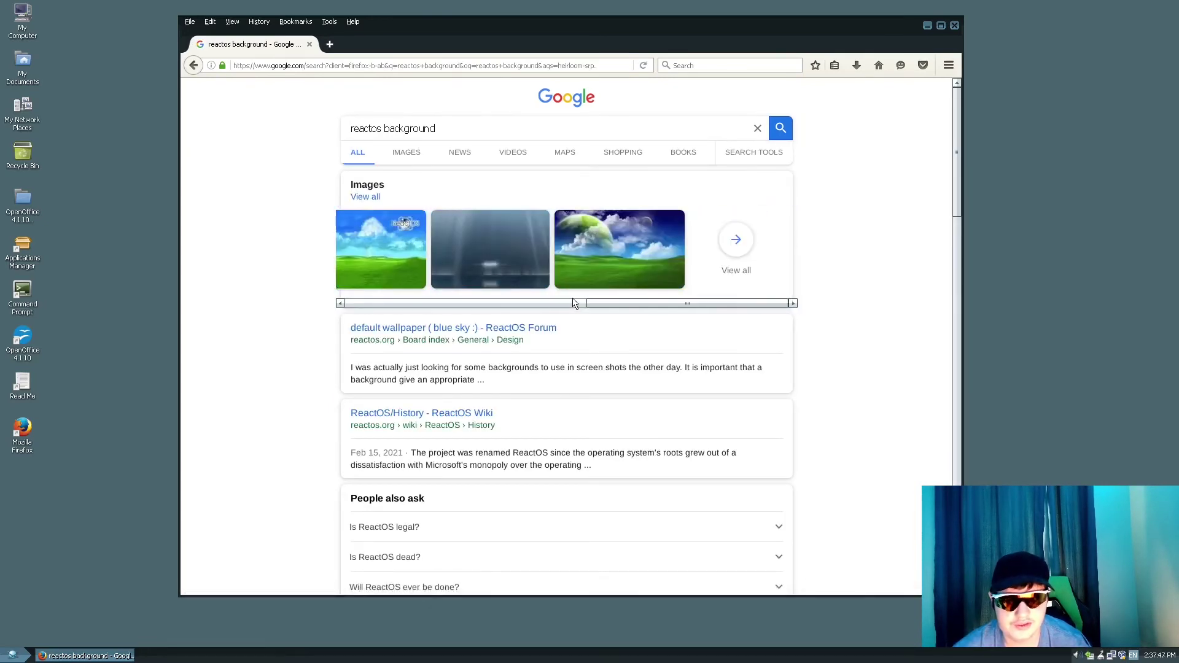
click(573, 303)
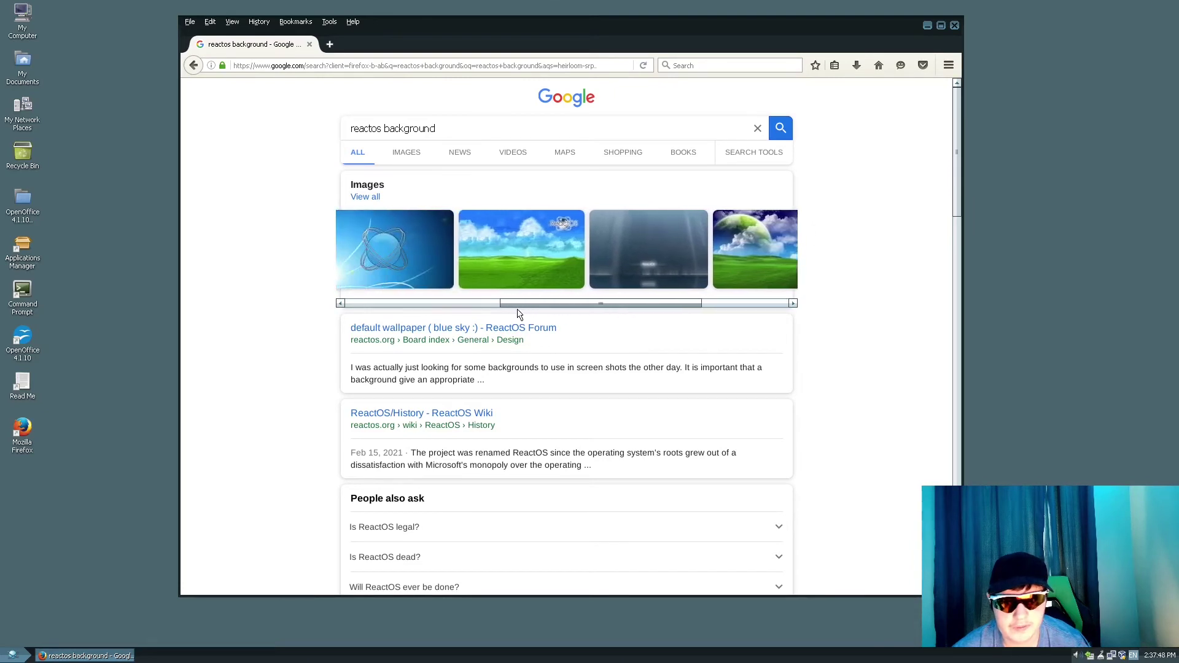
click(377, 305)
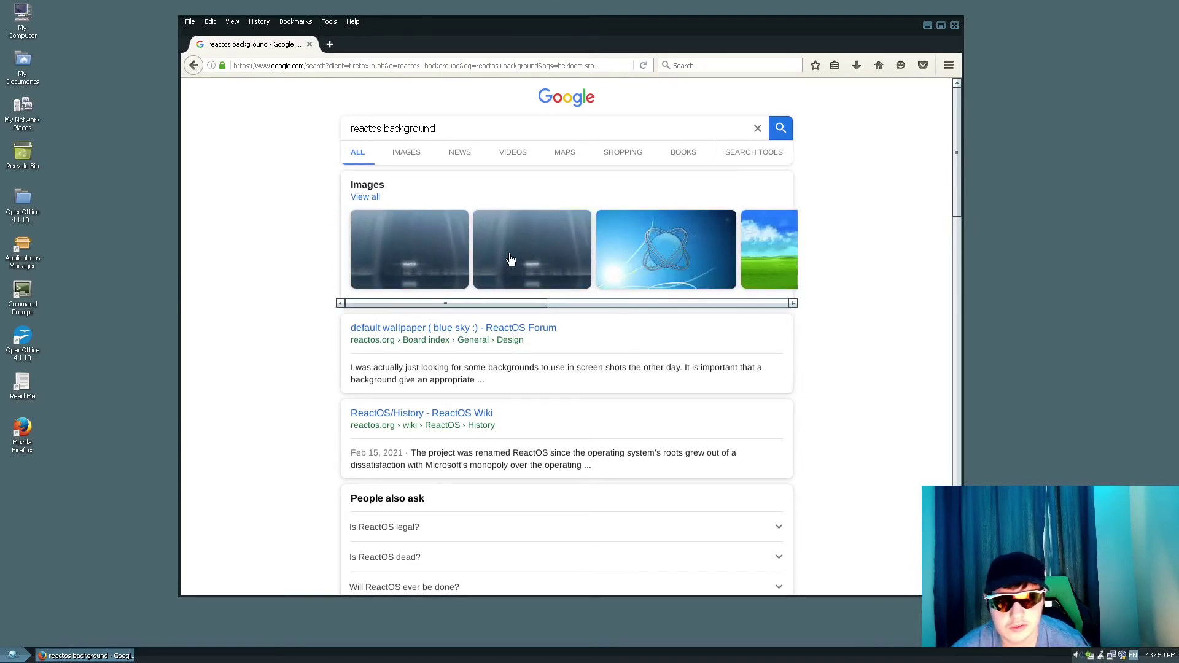
click(433, 250)
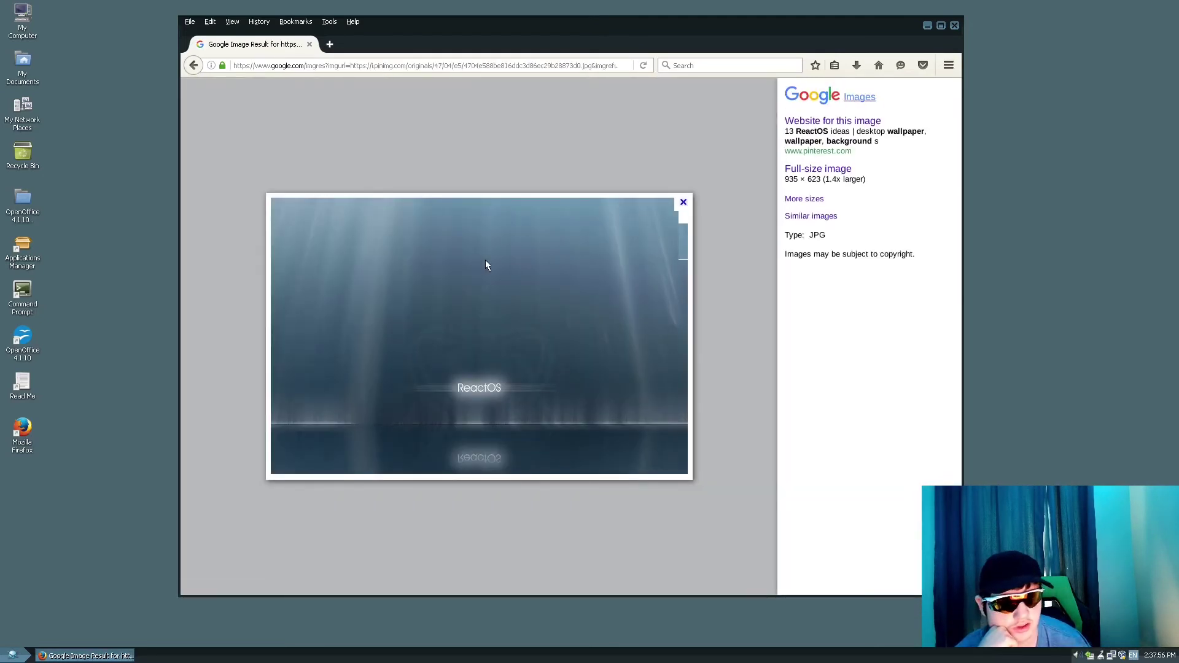
Check the source page and previews of the first two dark blue ReactOS wallpapers, returning to the search results.
click(679, 210)
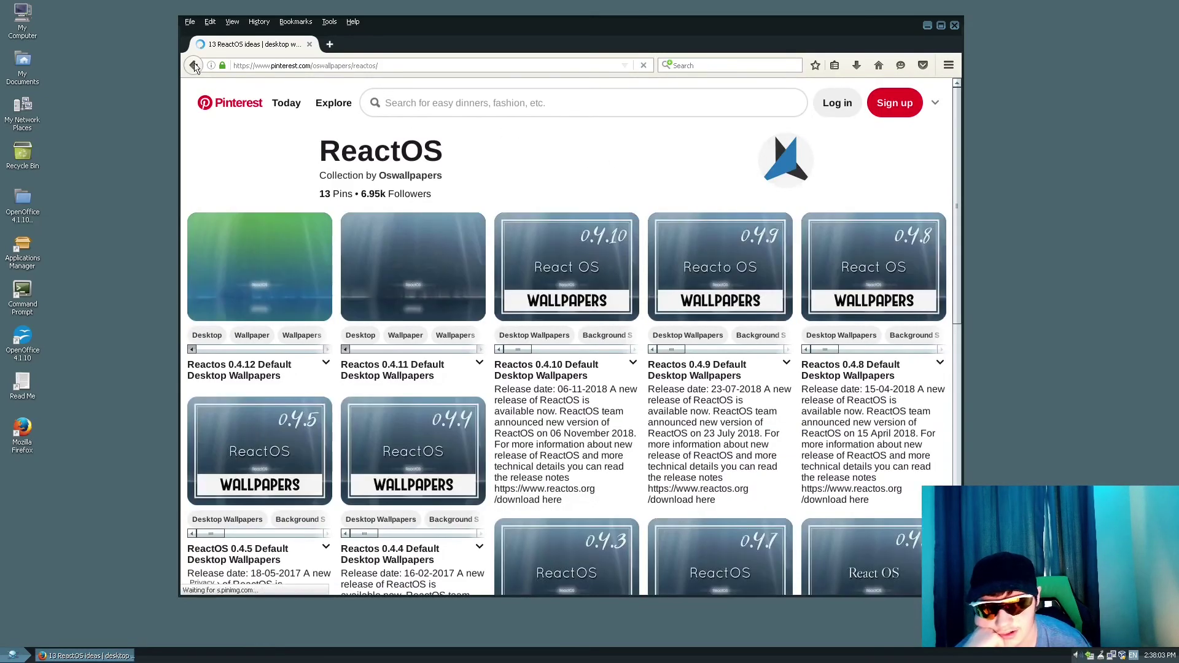
click(194, 65)
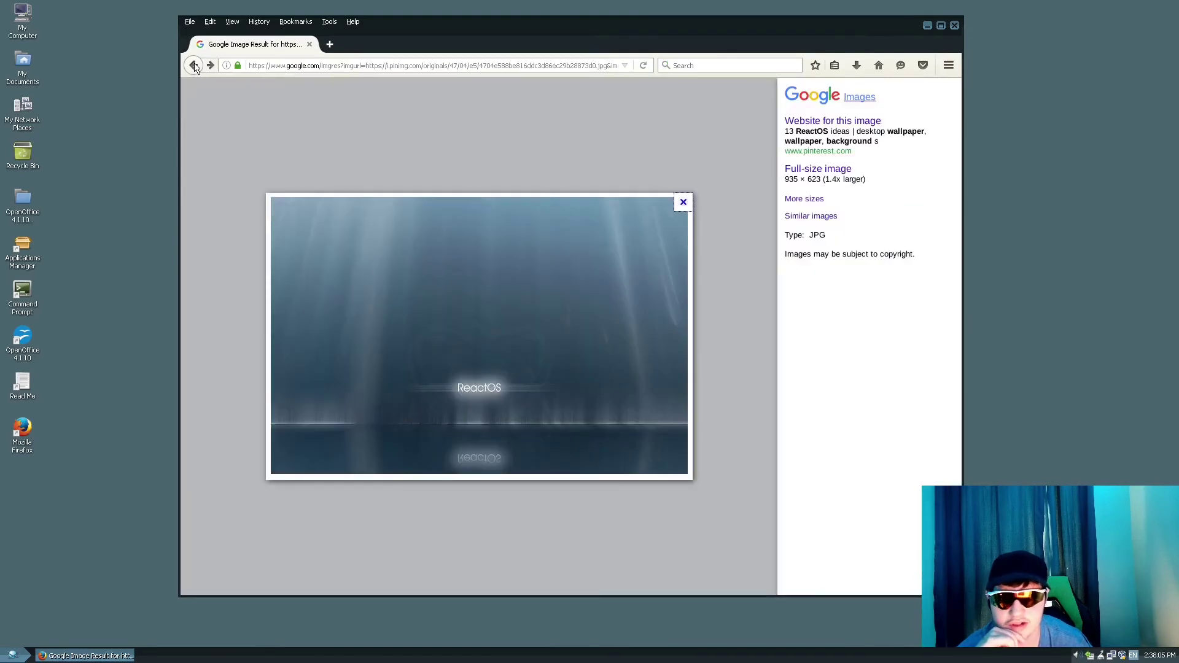
click(194, 66)
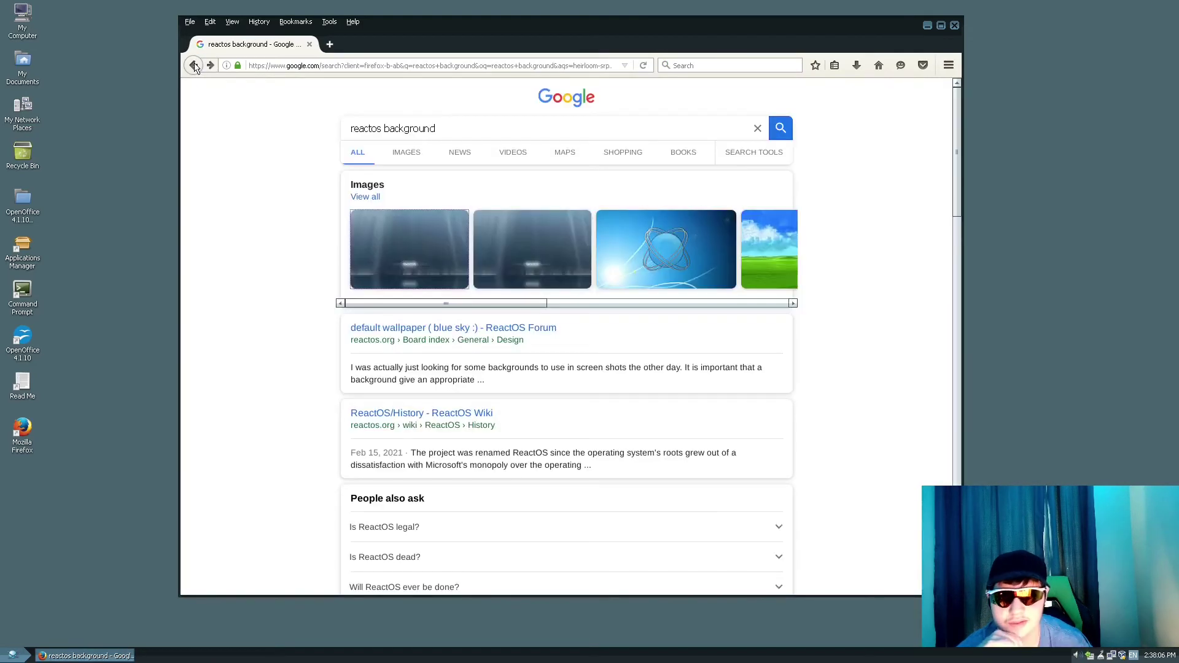
click(528, 244)
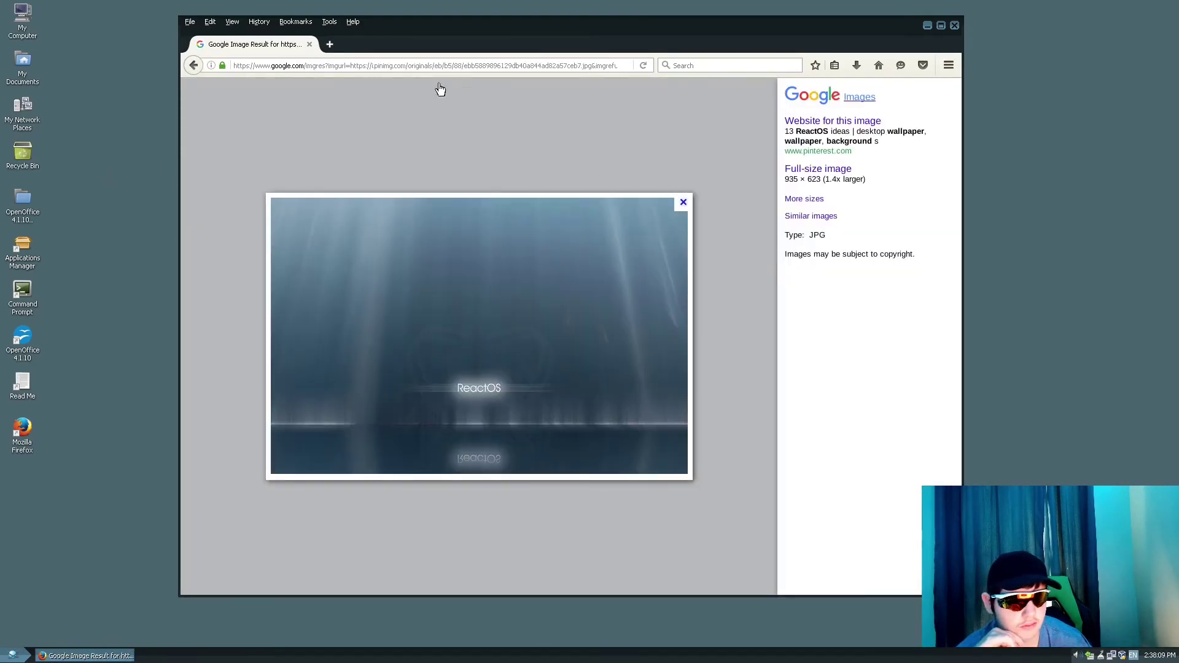
click(194, 66)
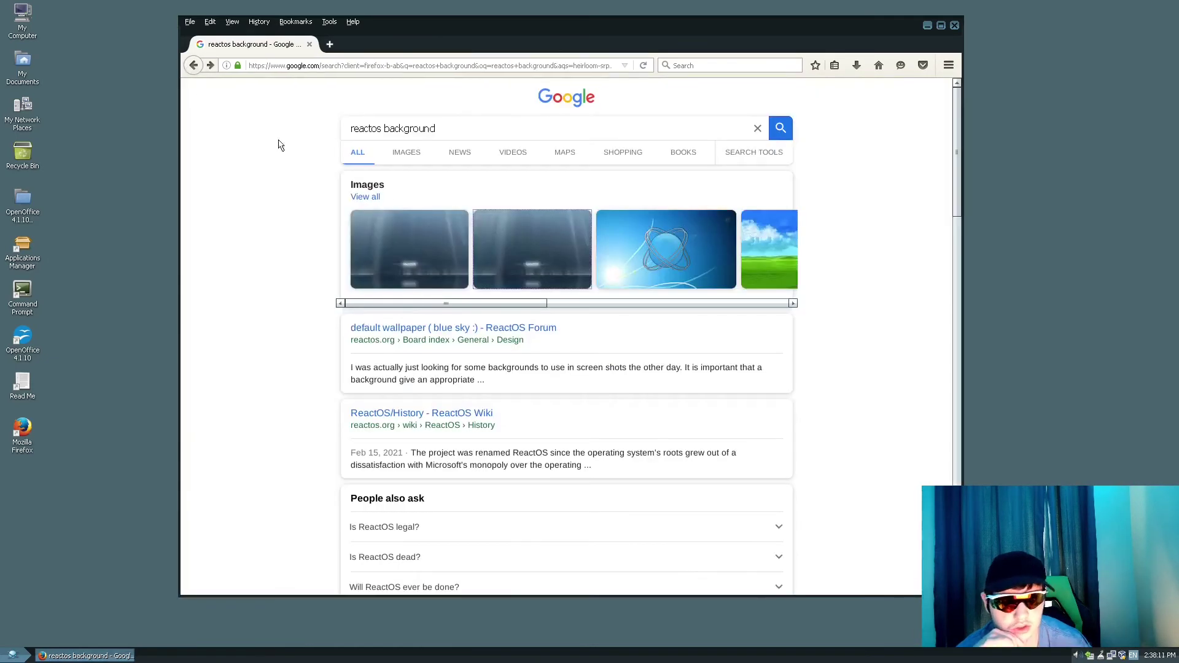
click(419, 257)
click(194, 65)
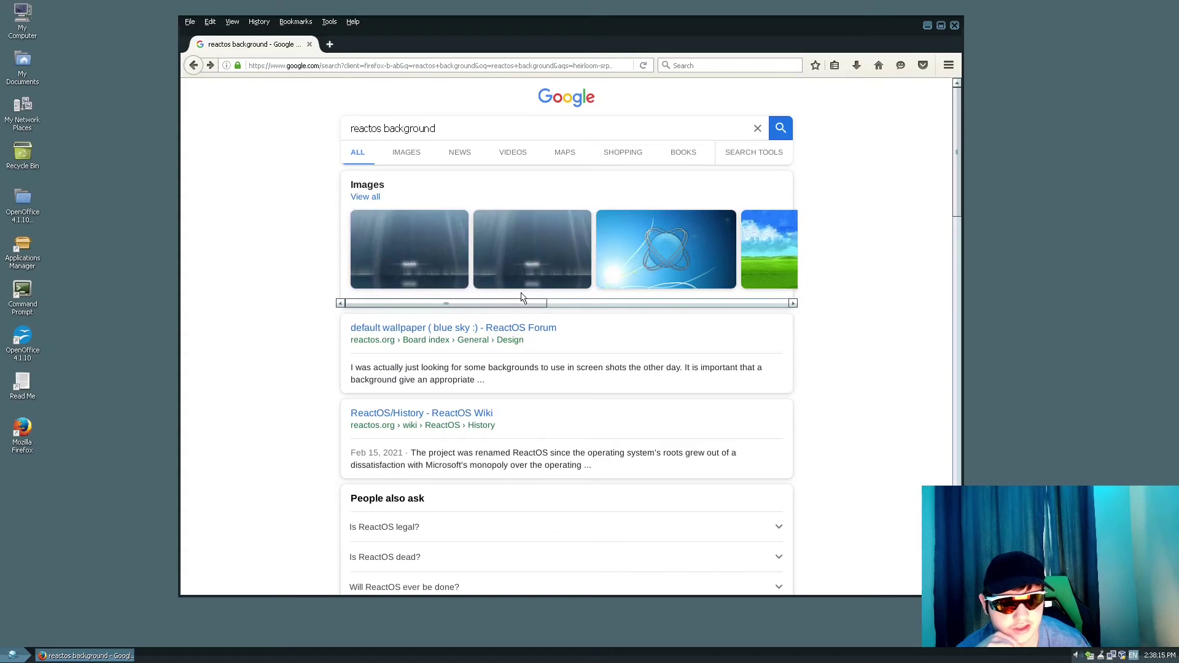
Browse further along the image results, read the "default wallpaper ( blue sky :)" forum thread, and return to the search results.
drag(497, 303, 595, 319)
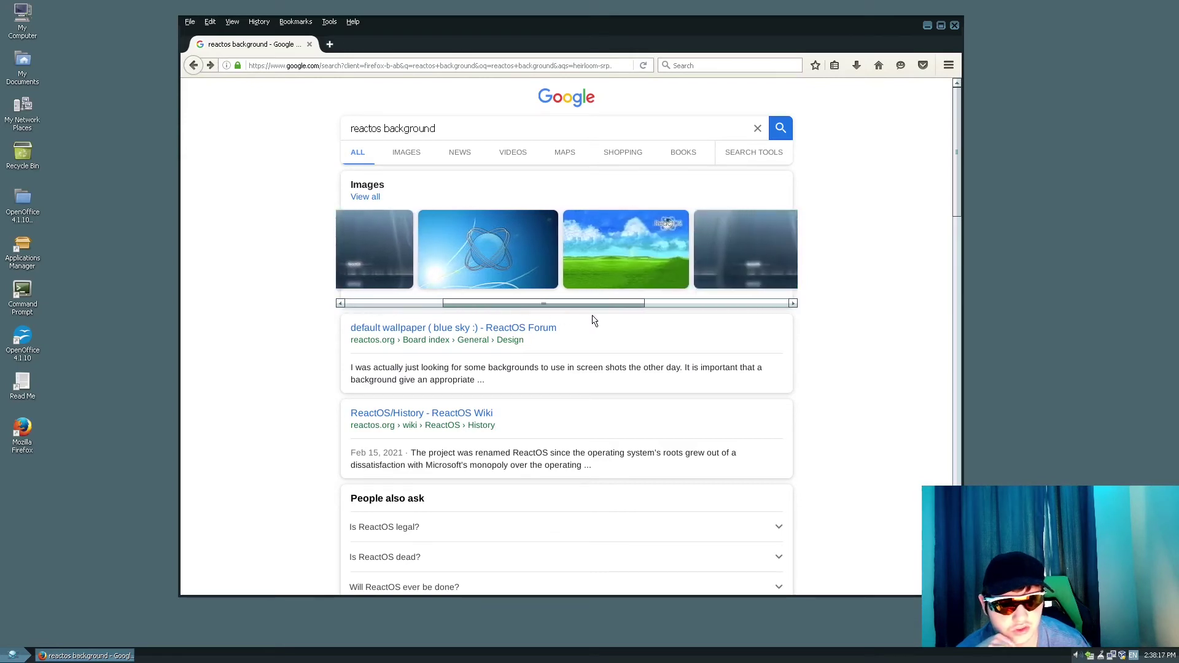
click(519, 329)
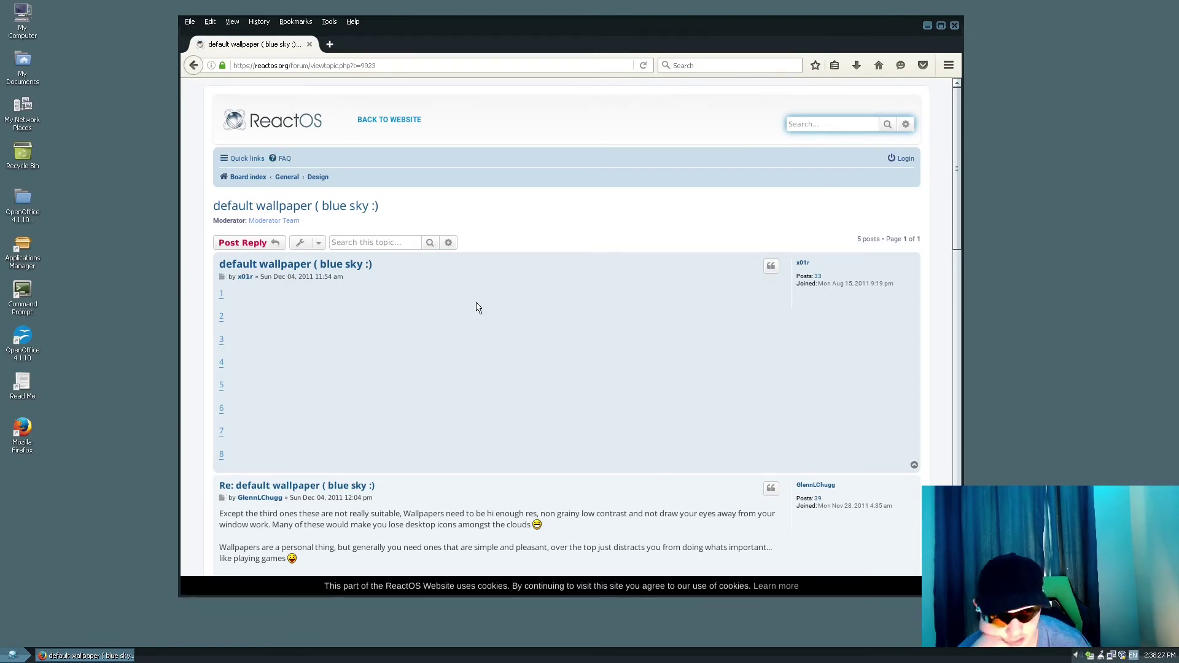
scroll(508, 245, down, 7)
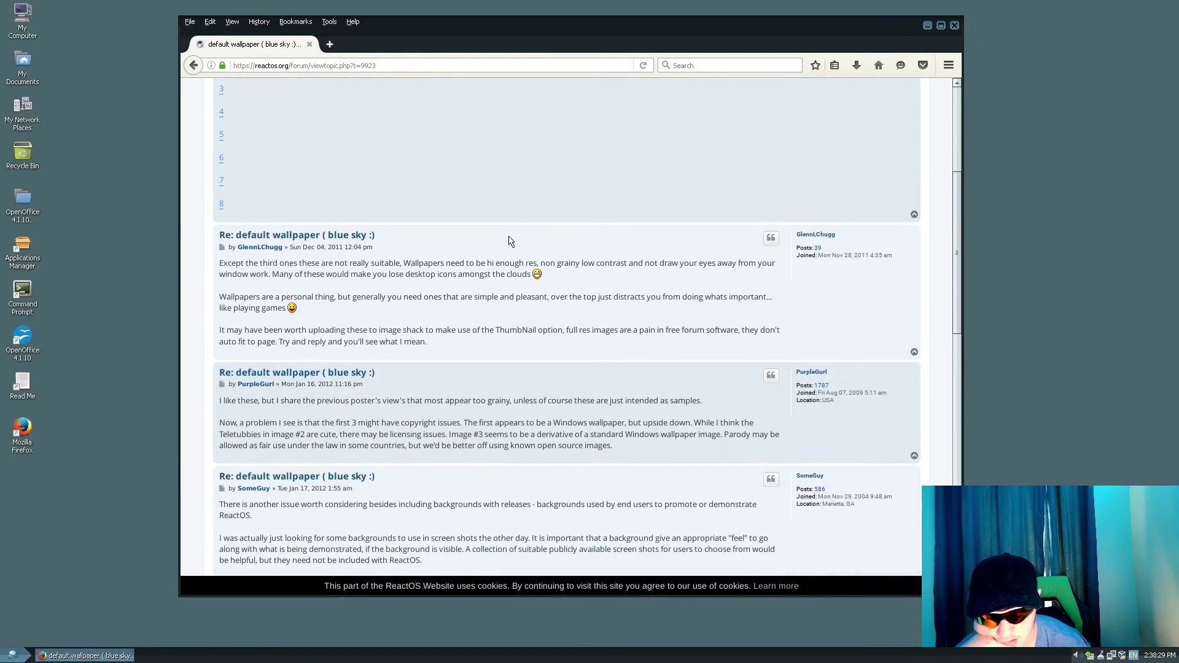
scroll(508, 237, up, 2)
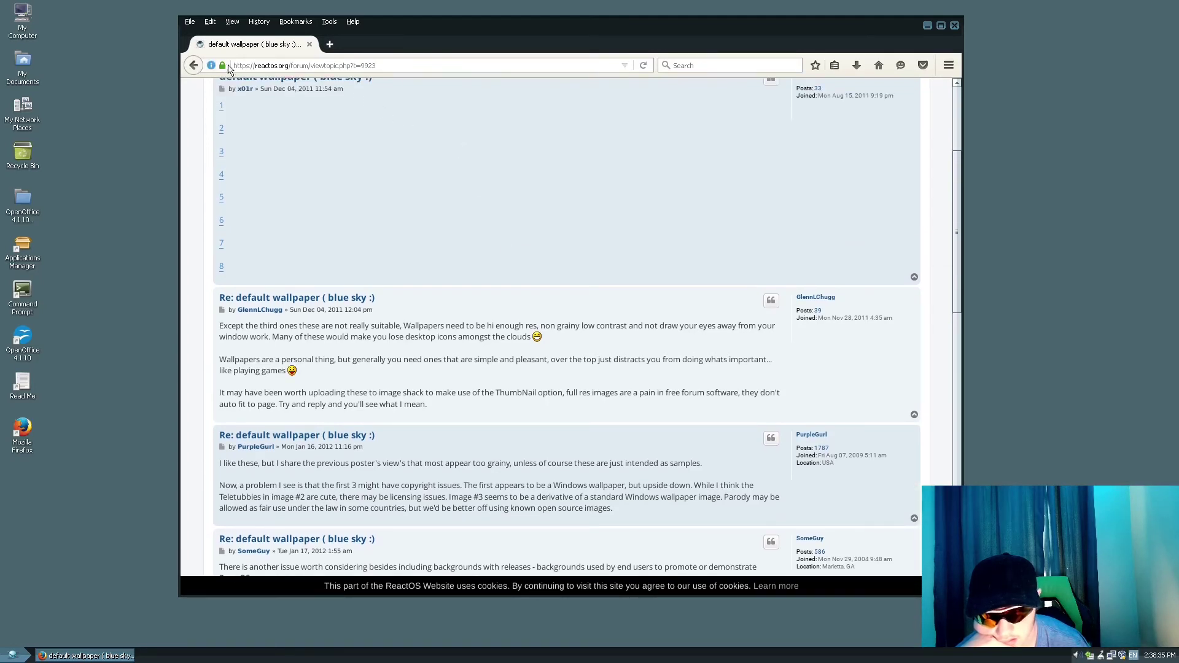
click(193, 68)
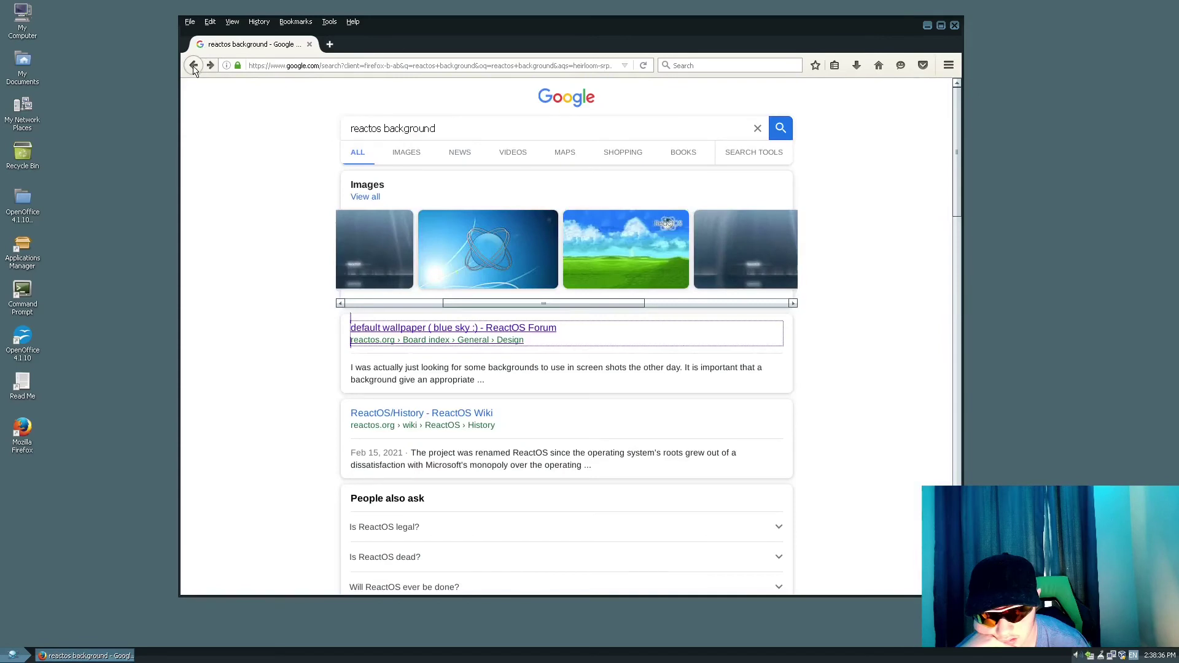
Open the light blue wallpaper with the ReactOS orbit logo and save it to the Downloads folder as L5T0GJJ.jpg.
click(502, 272)
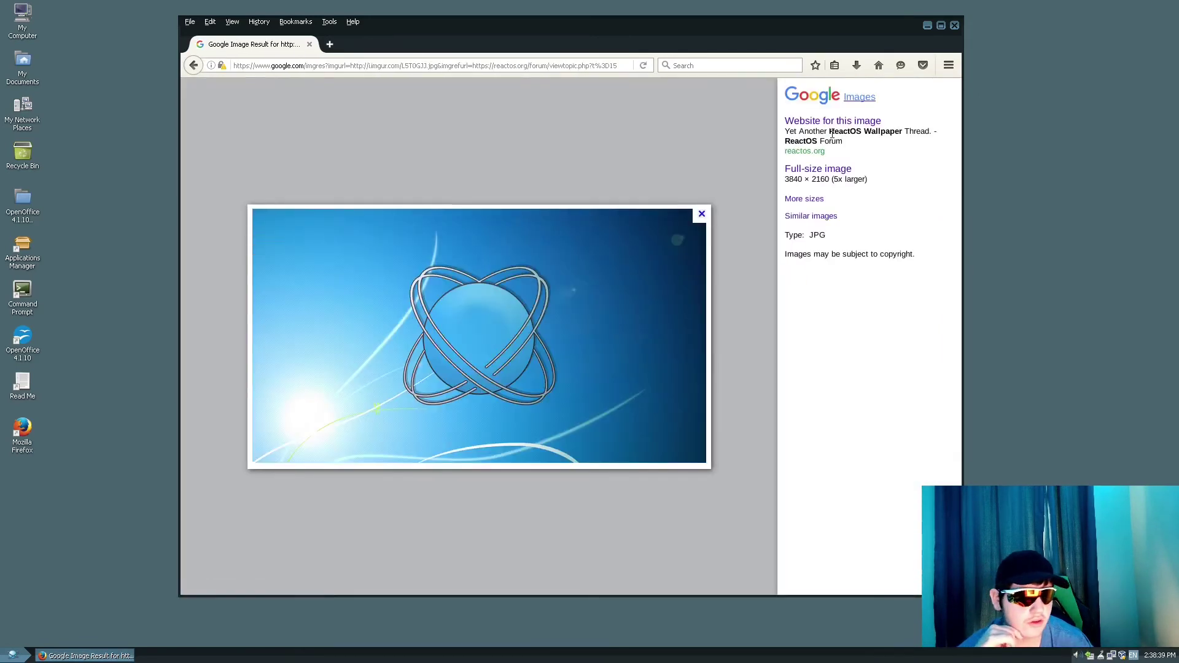
right_click(575, 278)
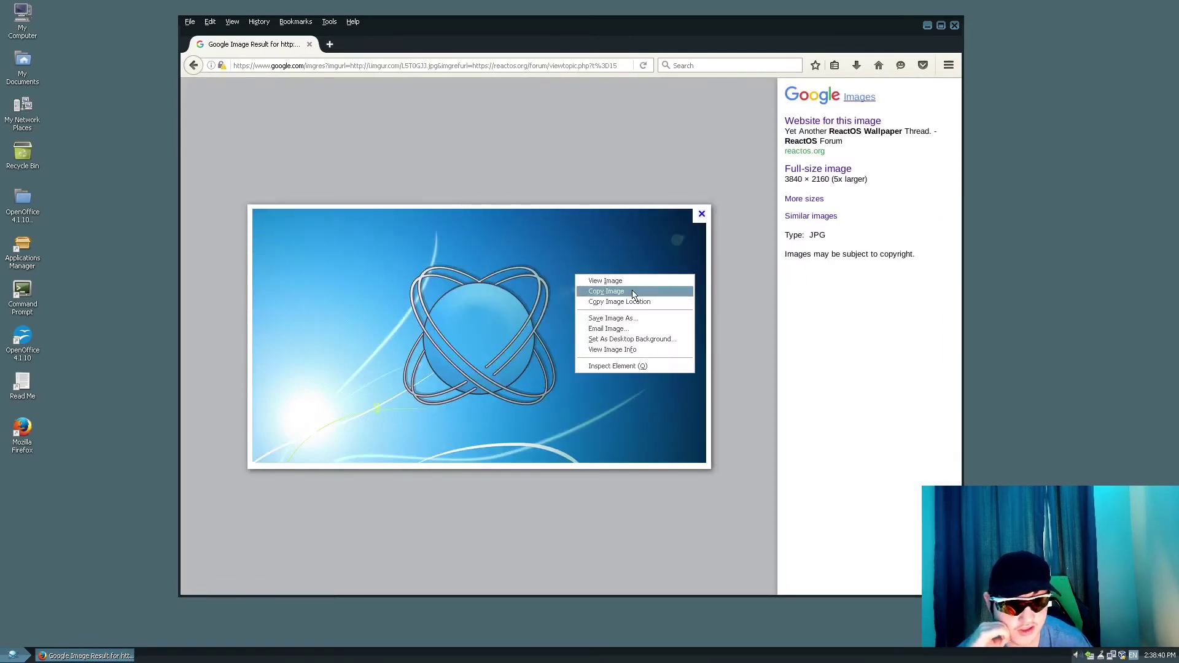
click(614, 318)
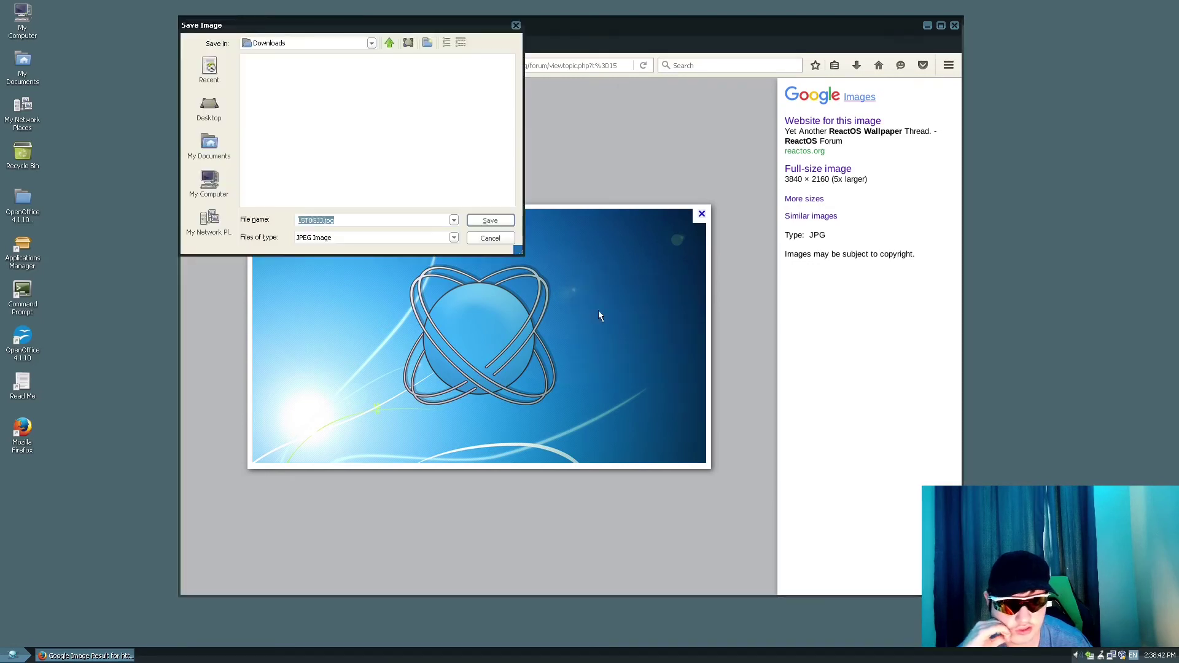
click(497, 225)
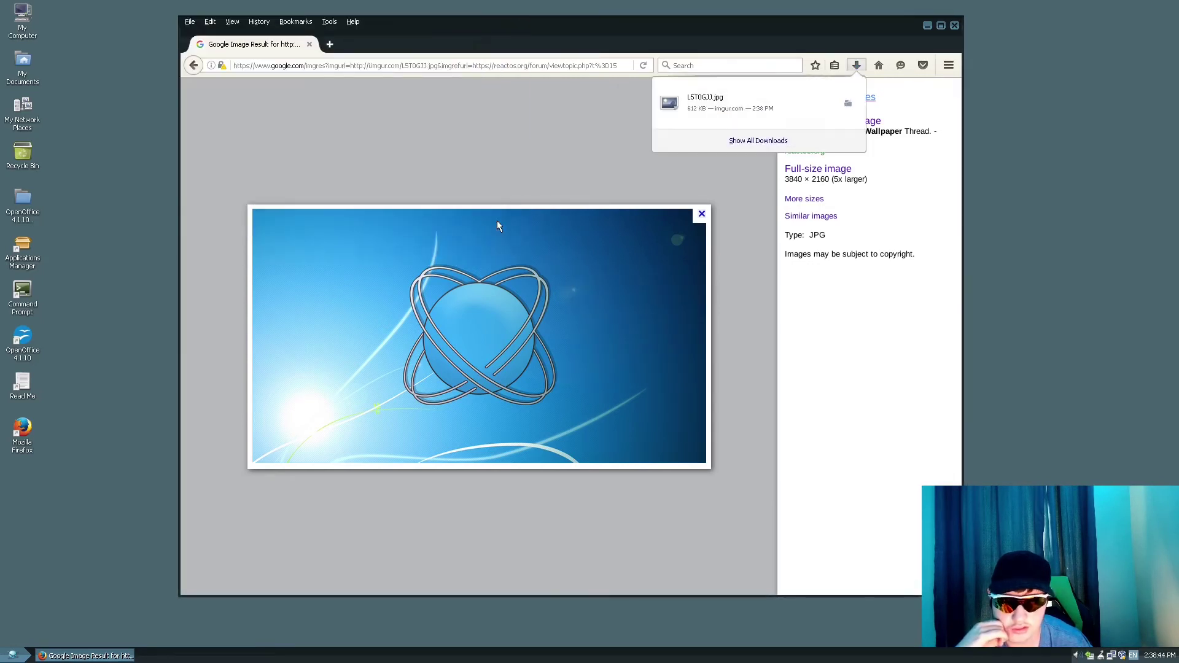
Open the downloaded L5T0GJJ.jpg from Firefox and dismiss the error and Launch Application dialogs.
click(774, 112)
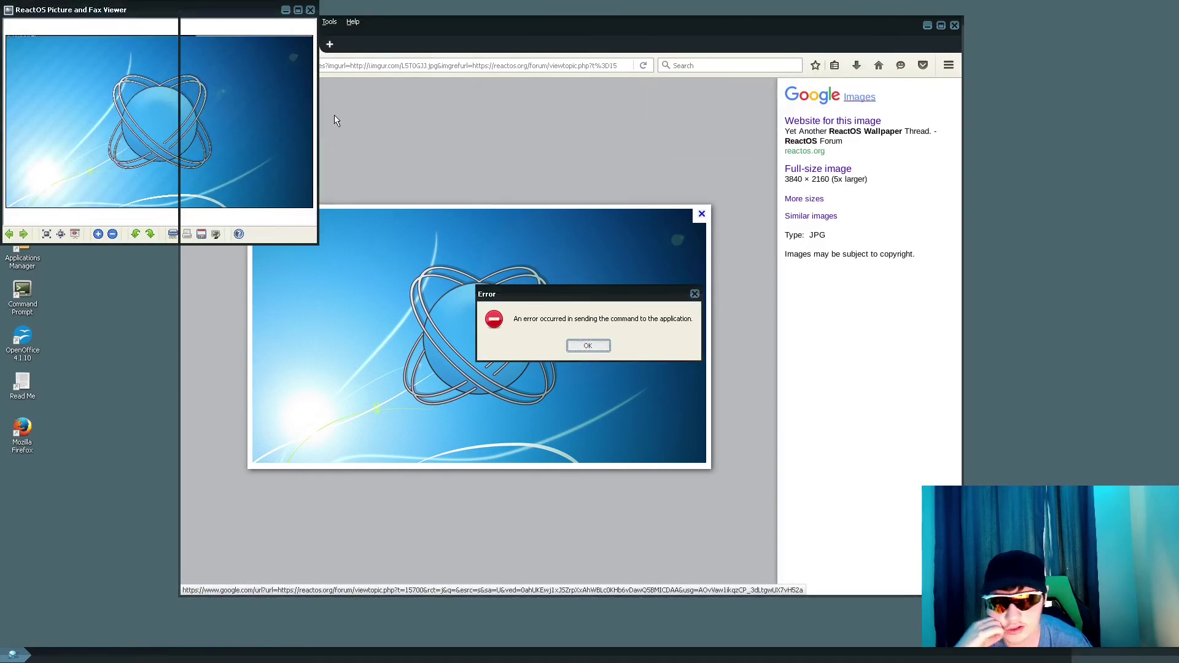
click(588, 346)
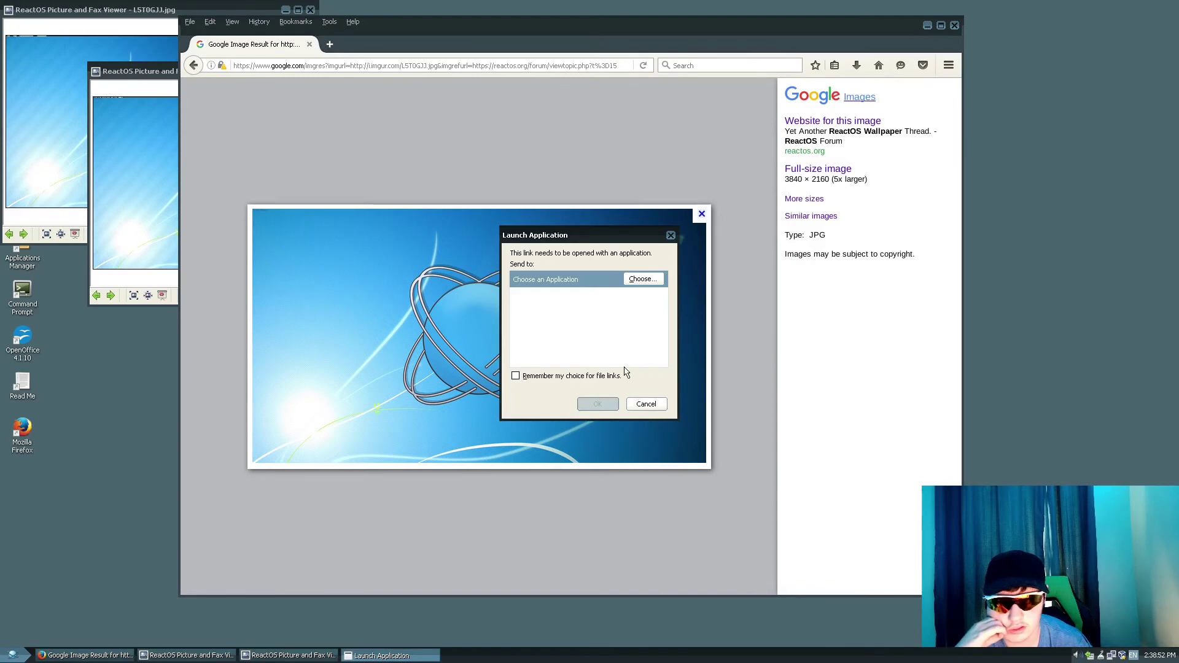
click(645, 405)
Close Firefox and both ReactOS Picture and Fax Viewer windows.
click(954, 25)
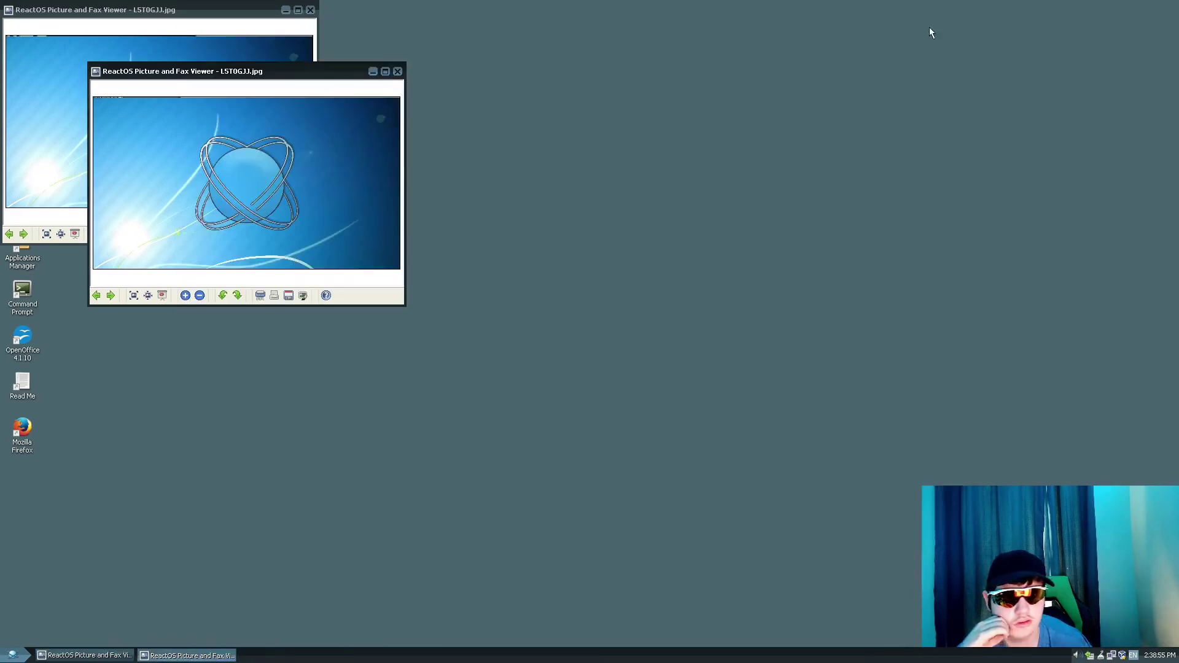
click(158, 9)
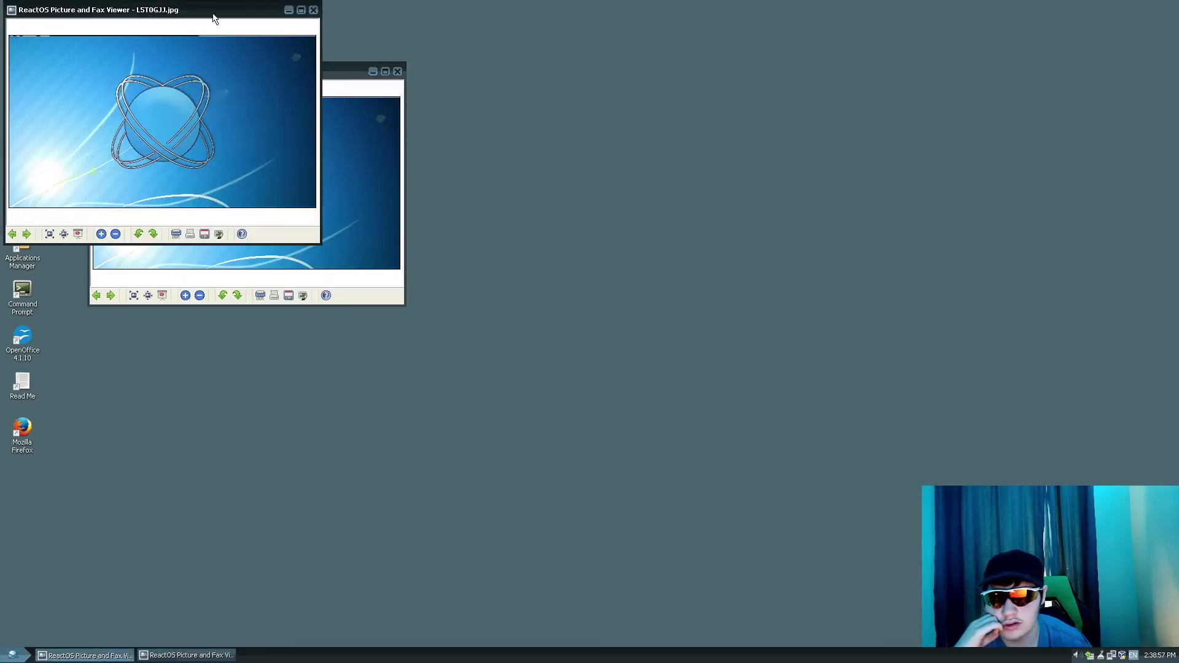
click(311, 10)
drag(301, 62, 465, 95)
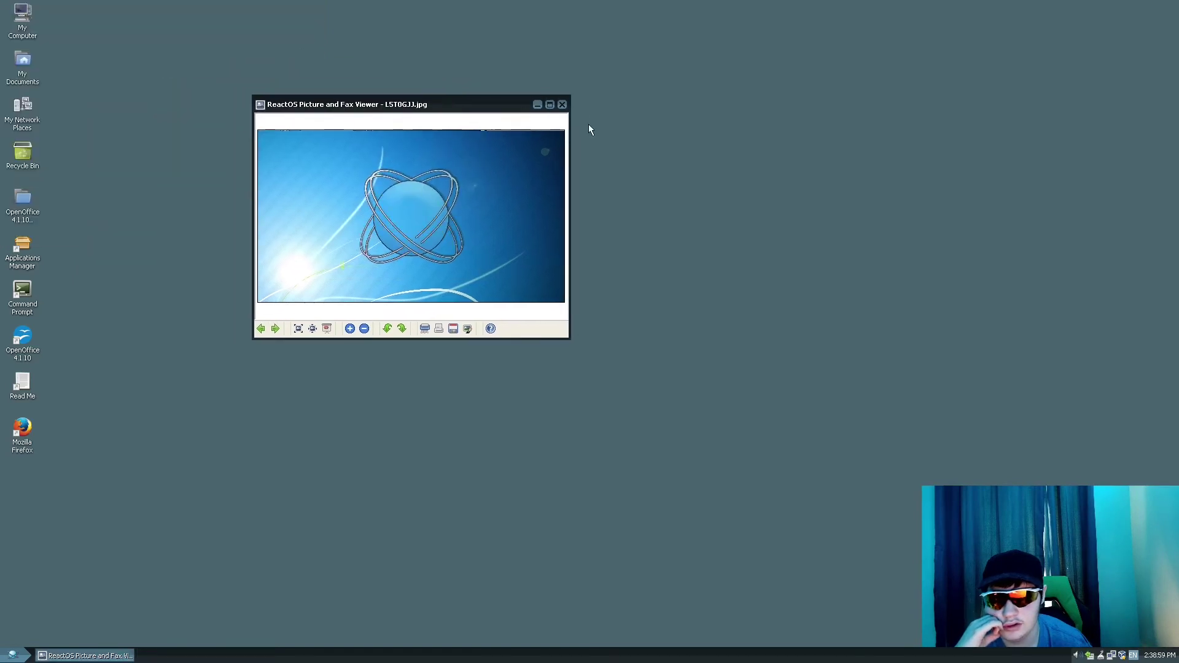
click(562, 105)
Browse from My Computer to the C:\Documents and Settings\Administrator folder.
double_click(22, 16)
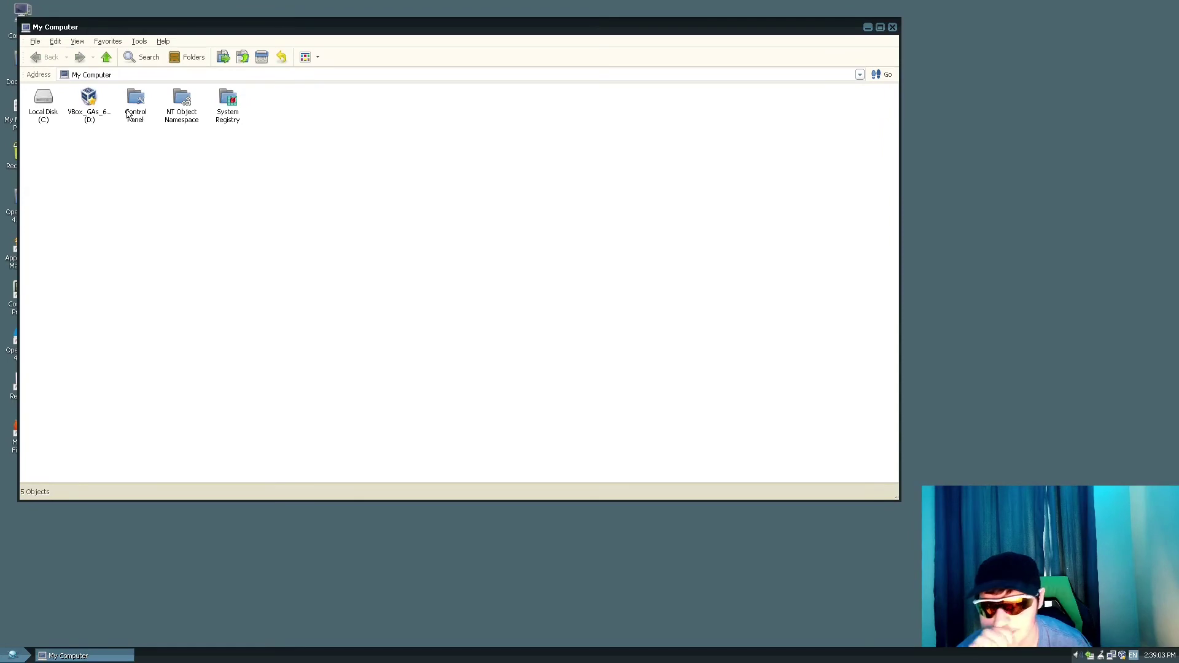
double_click(40, 109)
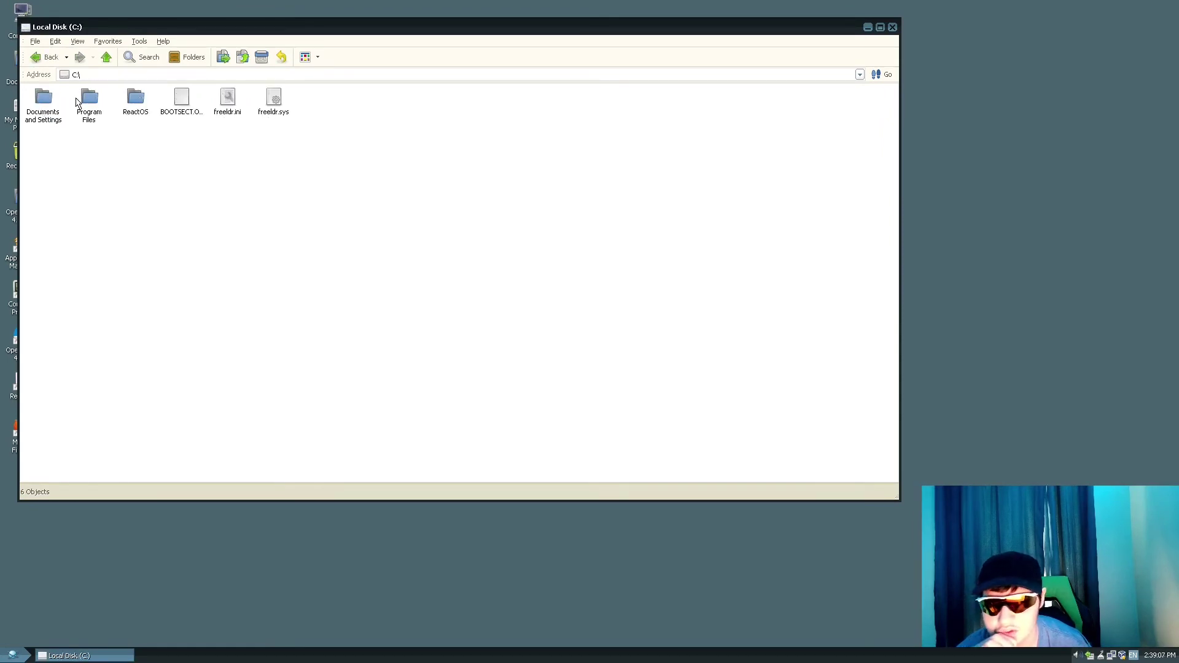
double_click(67, 103)
click(83, 102)
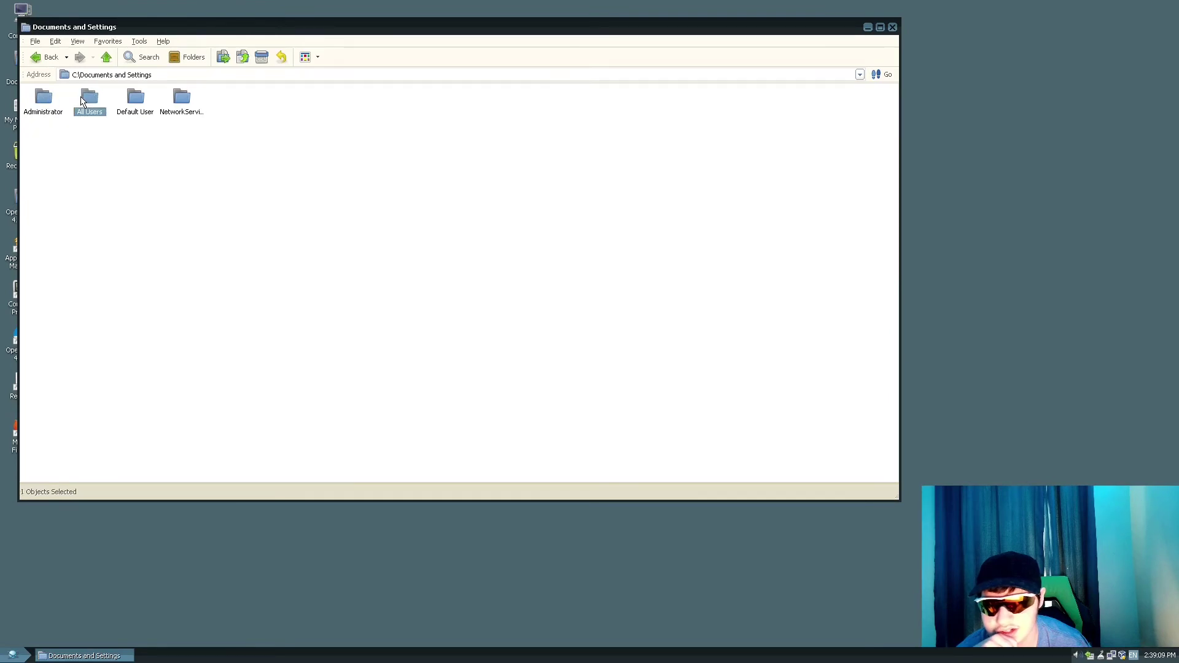
double_click(64, 97)
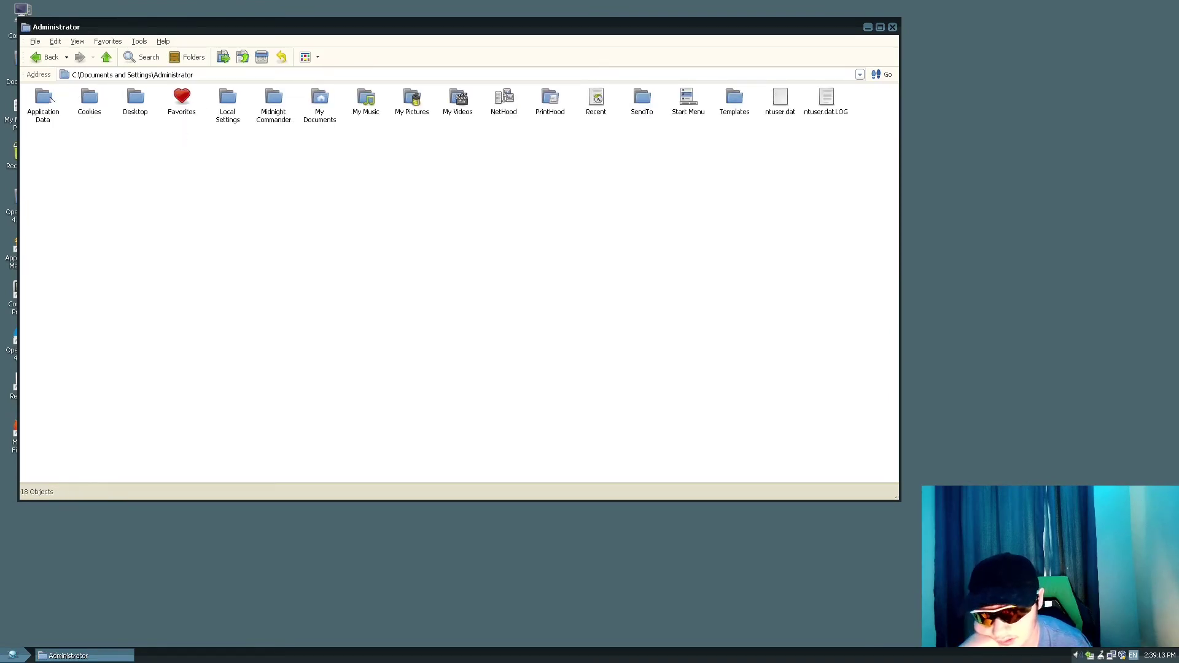
Look for the saved wallpaper in the Application Data, Desktop and My Pictures folders, returning to the Administrator folder each time.
double_click(51, 98)
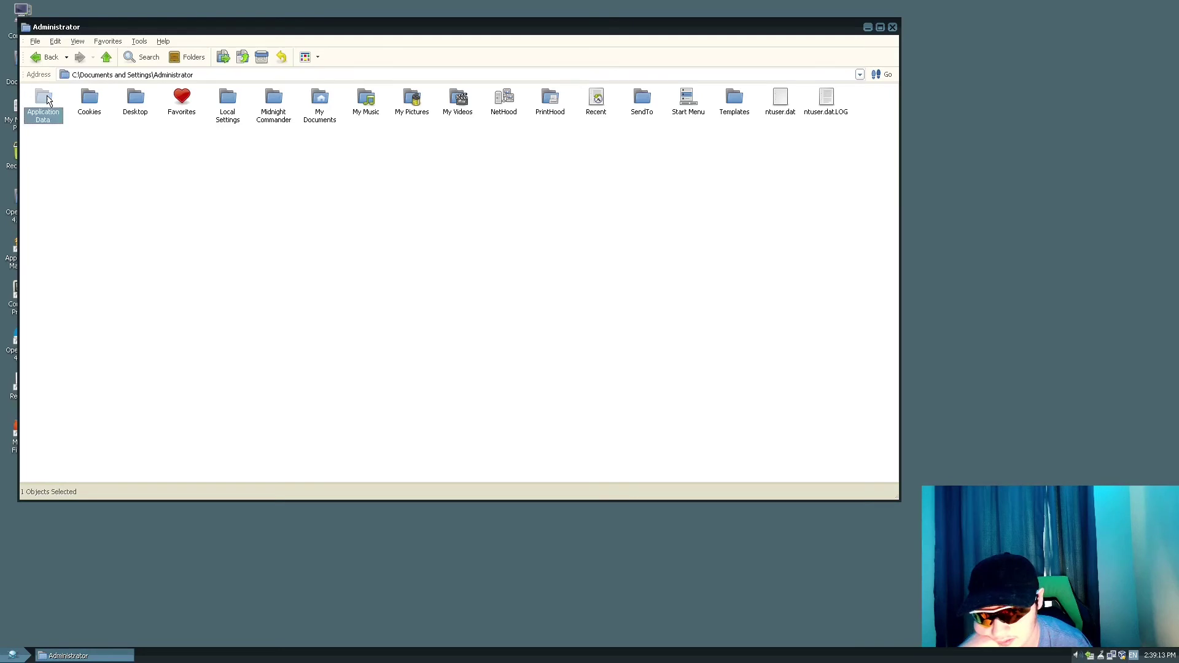
click(46, 61)
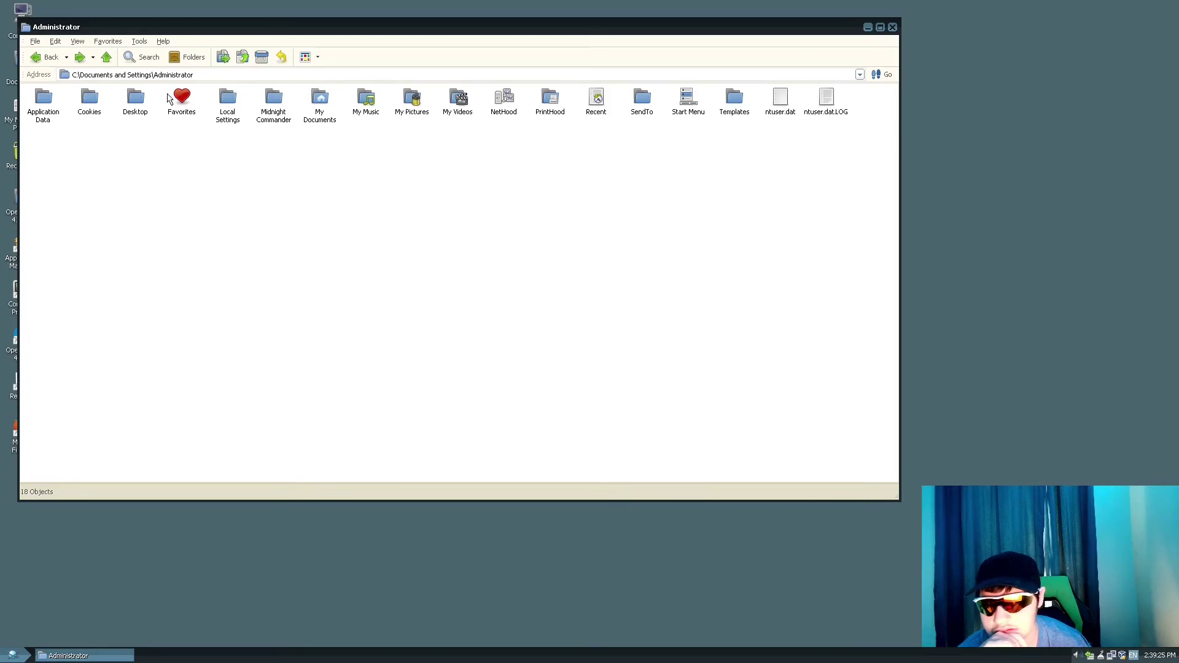
double_click(137, 101)
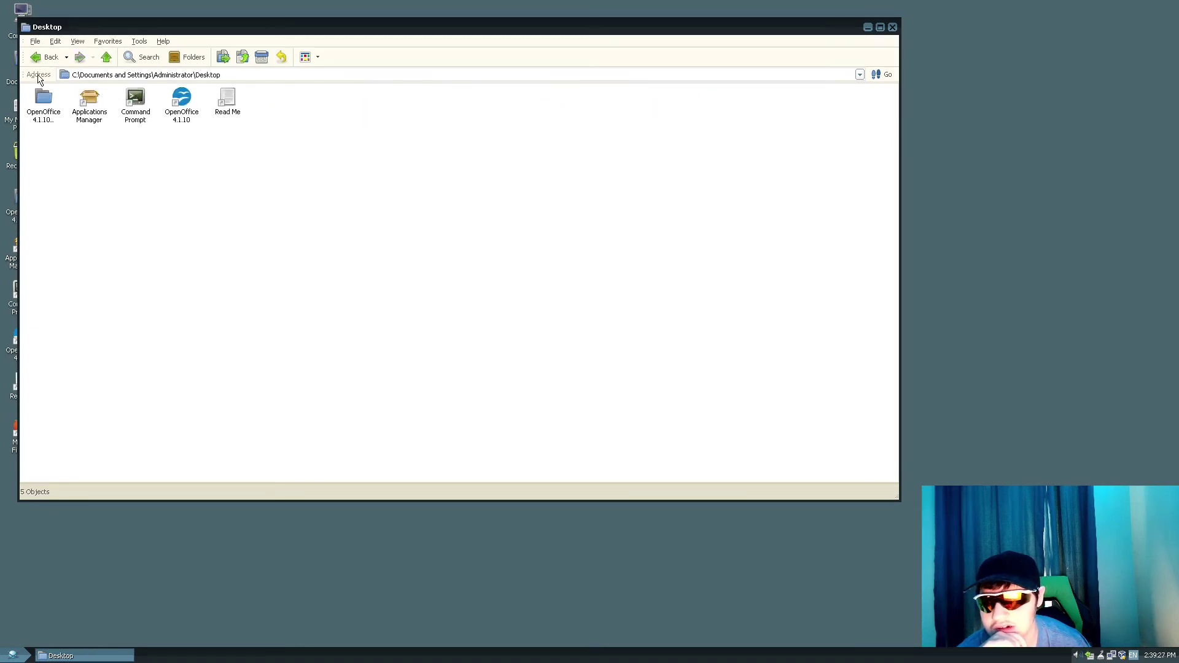
click(49, 57)
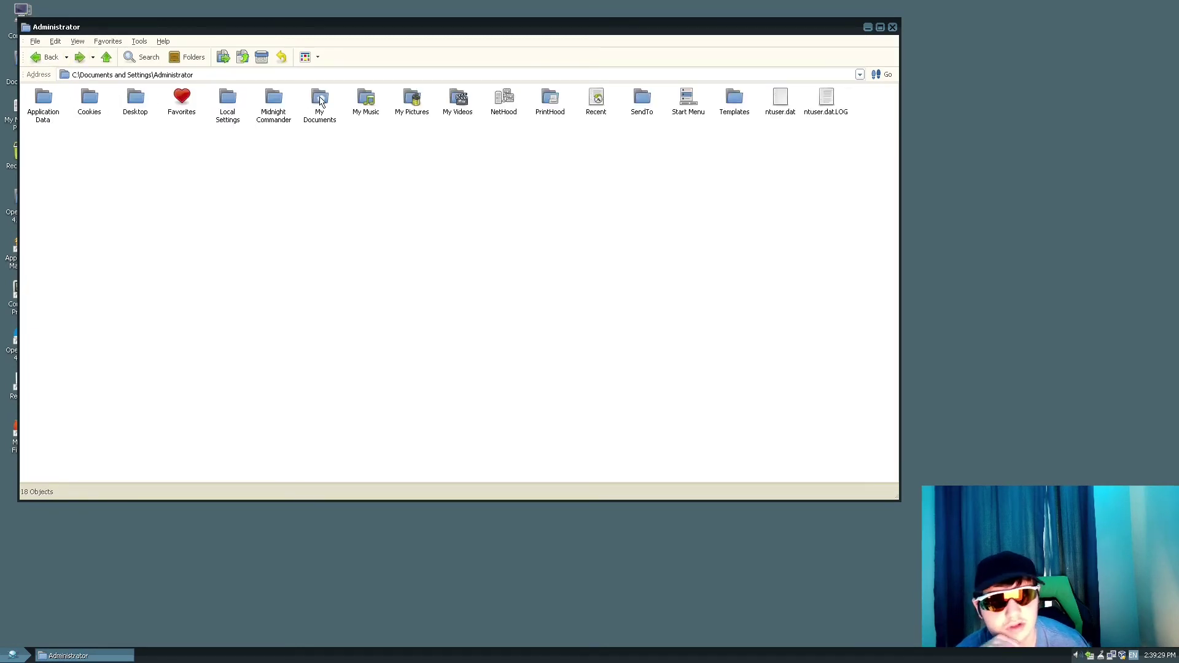
double_click(411, 97)
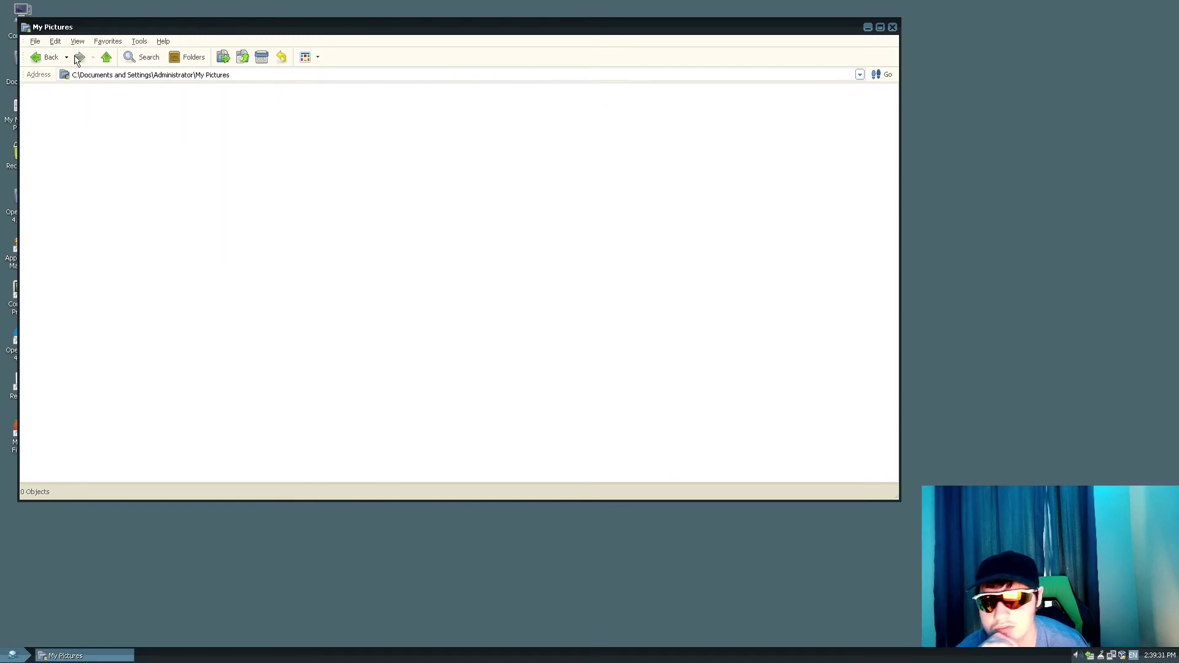
click(49, 57)
Open the Downloads folder inside My Documents and select L5T0GJJ.jpg.
double_click(330, 104)
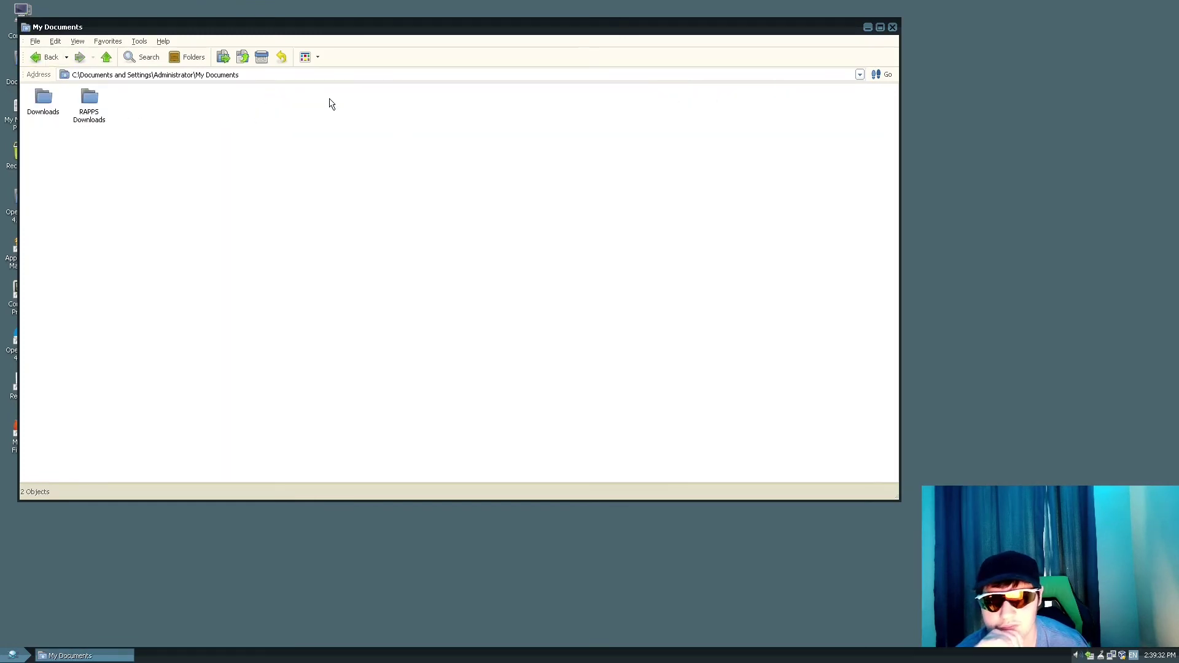
double_click(43, 99)
click(44, 96)
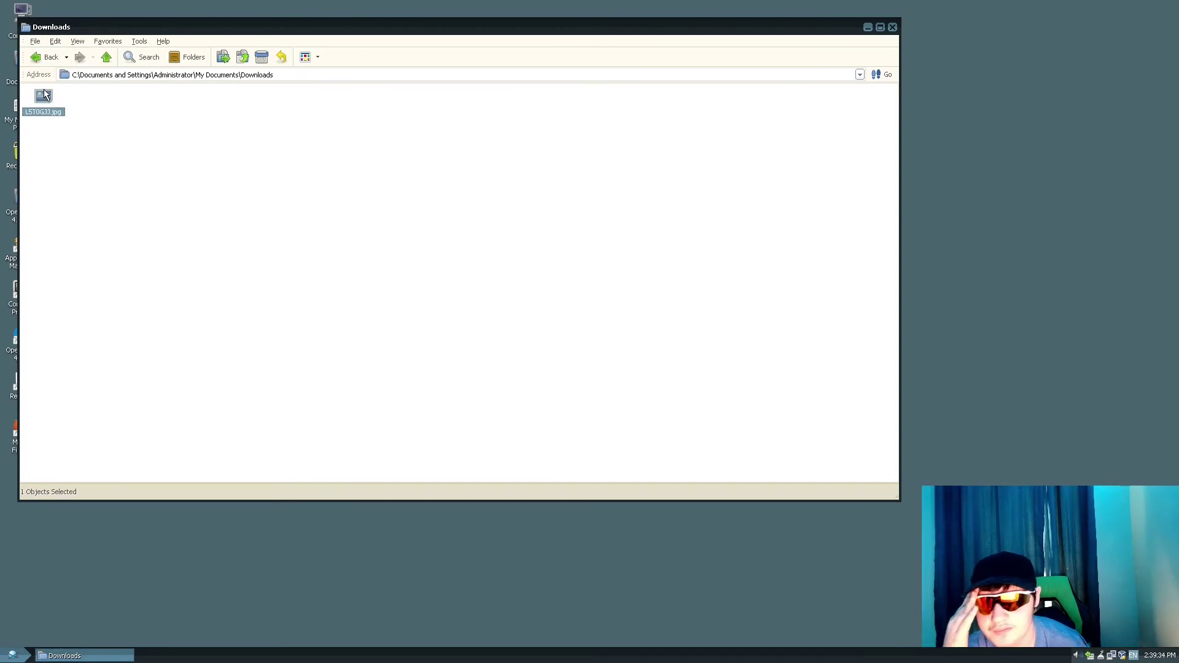
View L5T0GJJ.jpg twice in the ReactOS Picture and Fax Viewer, closing the viewer each time.
double_click(45, 96)
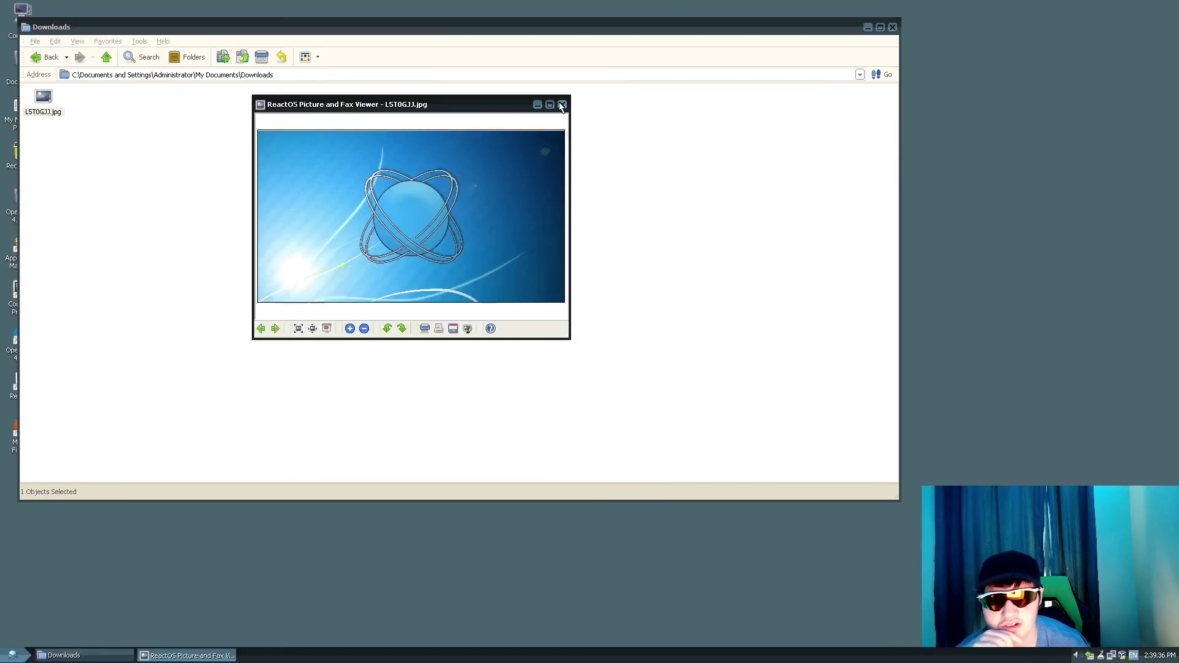
click(561, 103)
right_click(38, 95)
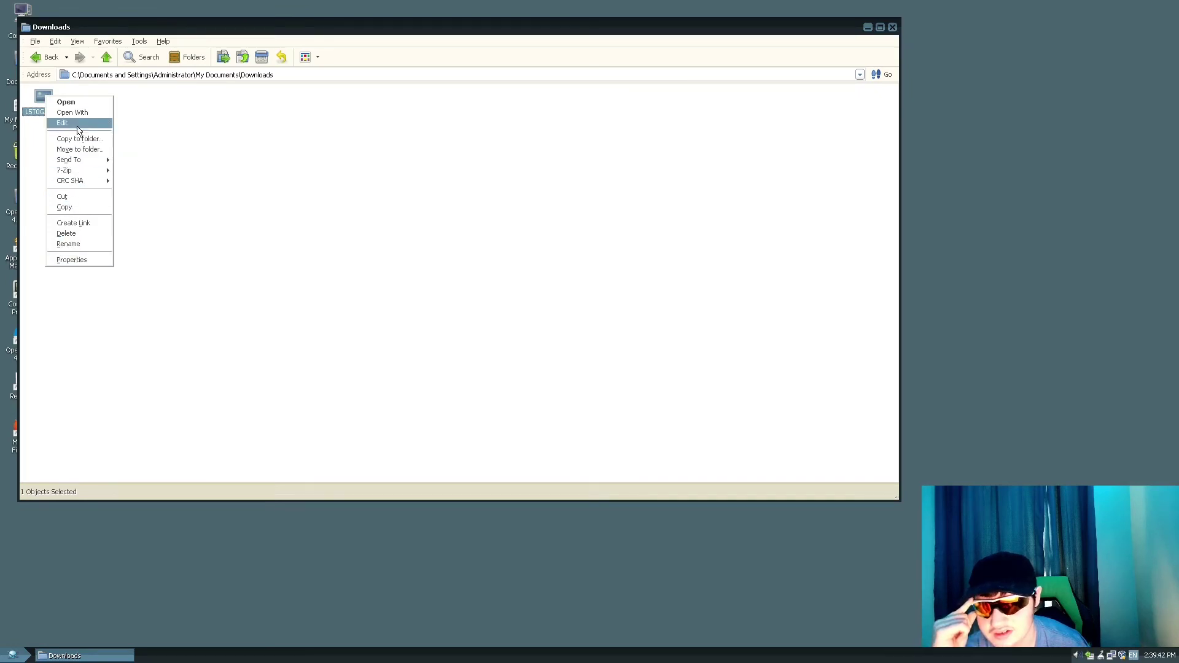
click(89, 103)
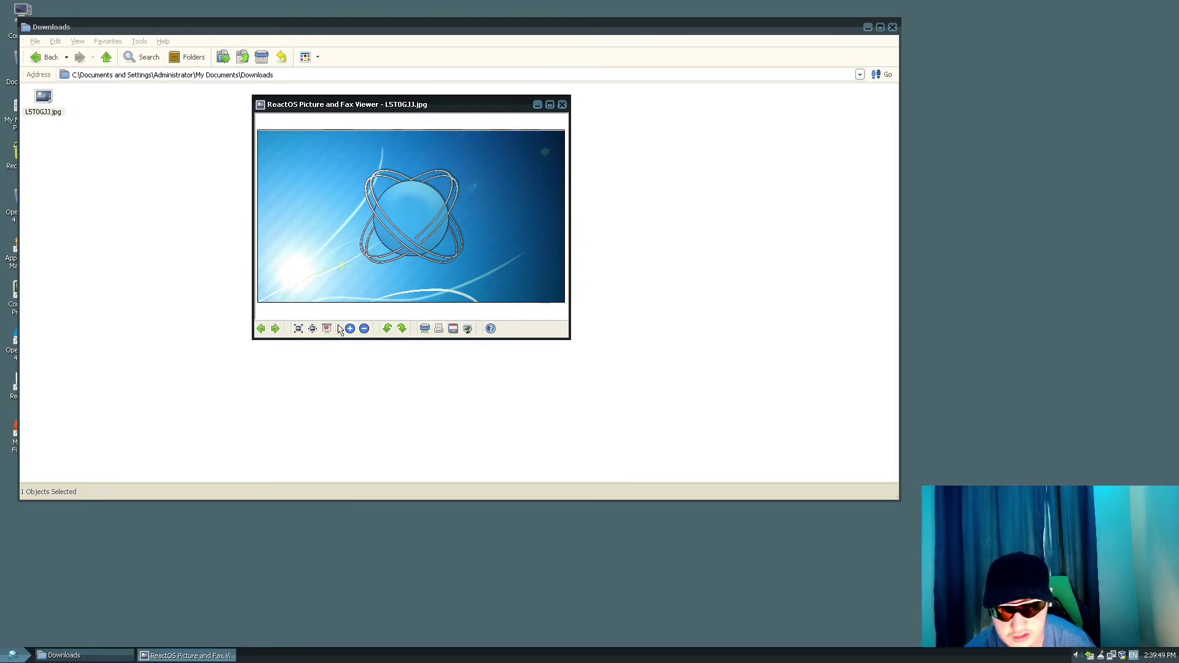
click(562, 109)
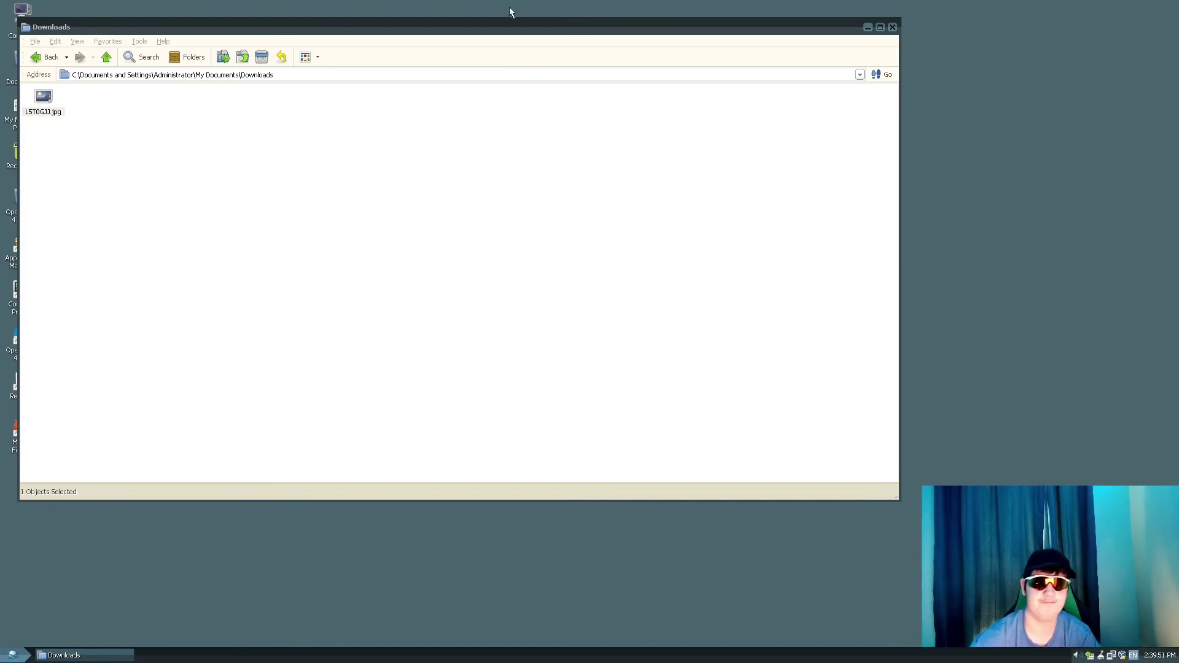
Move the Downloads window away from the desktop icons and open the Display properties from the Control Panel.
drag(472, 26, 655, 34)
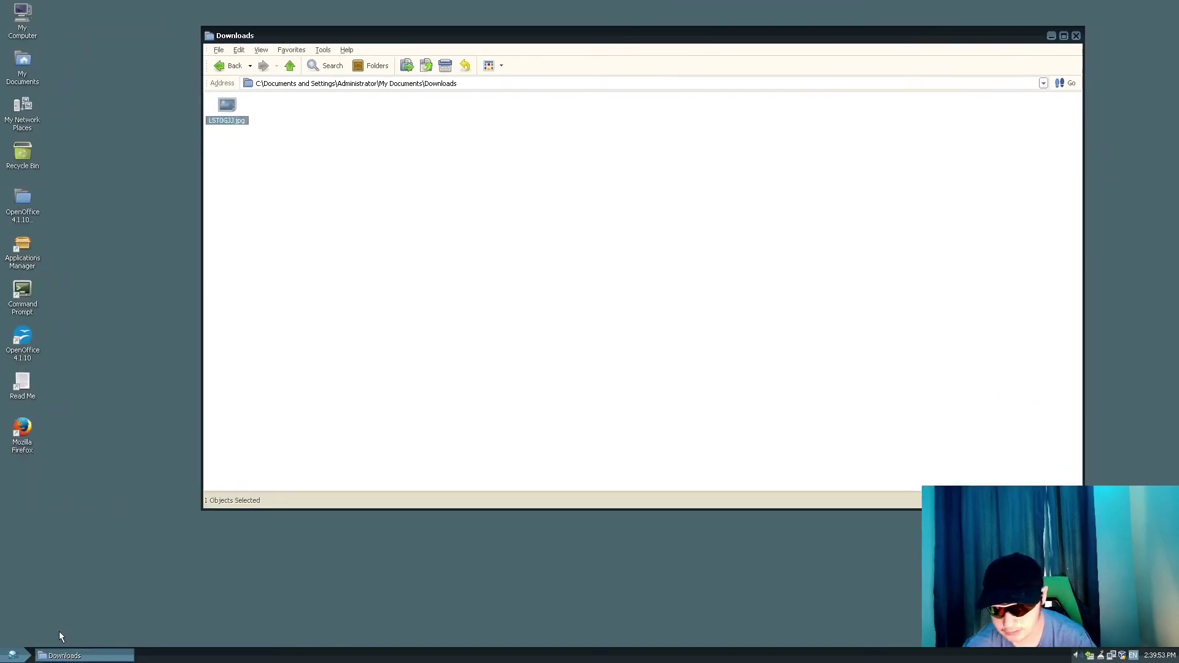
click(12, 654)
mouse_move(93, 532)
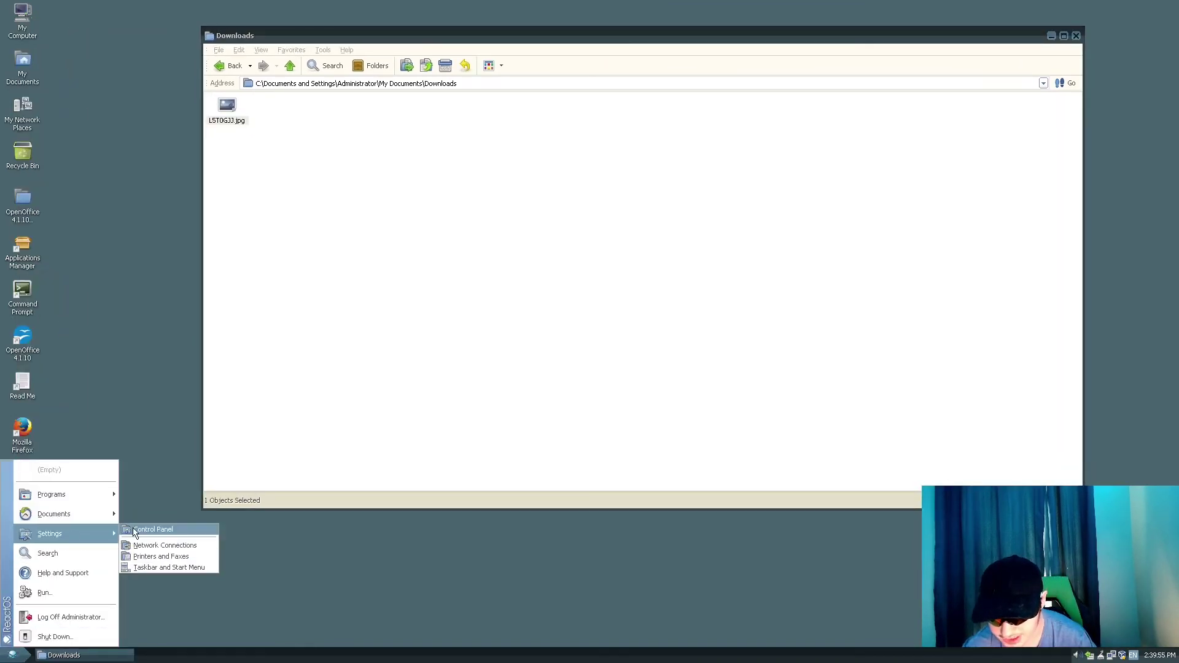
click(137, 530)
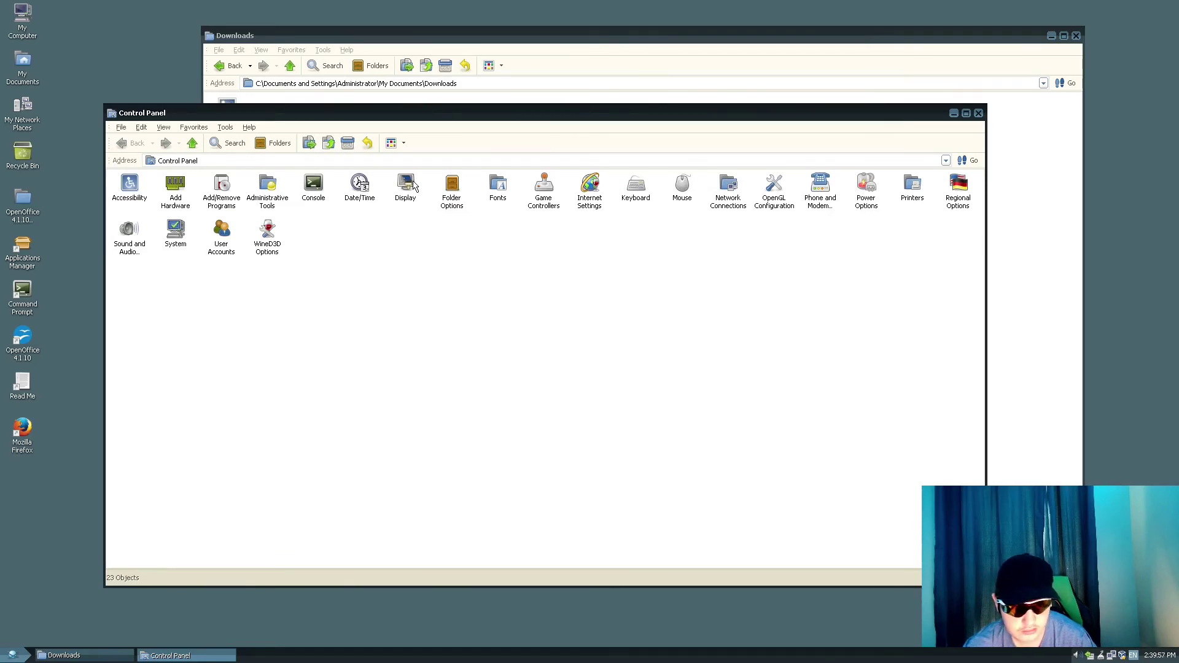
double_click(406, 185)
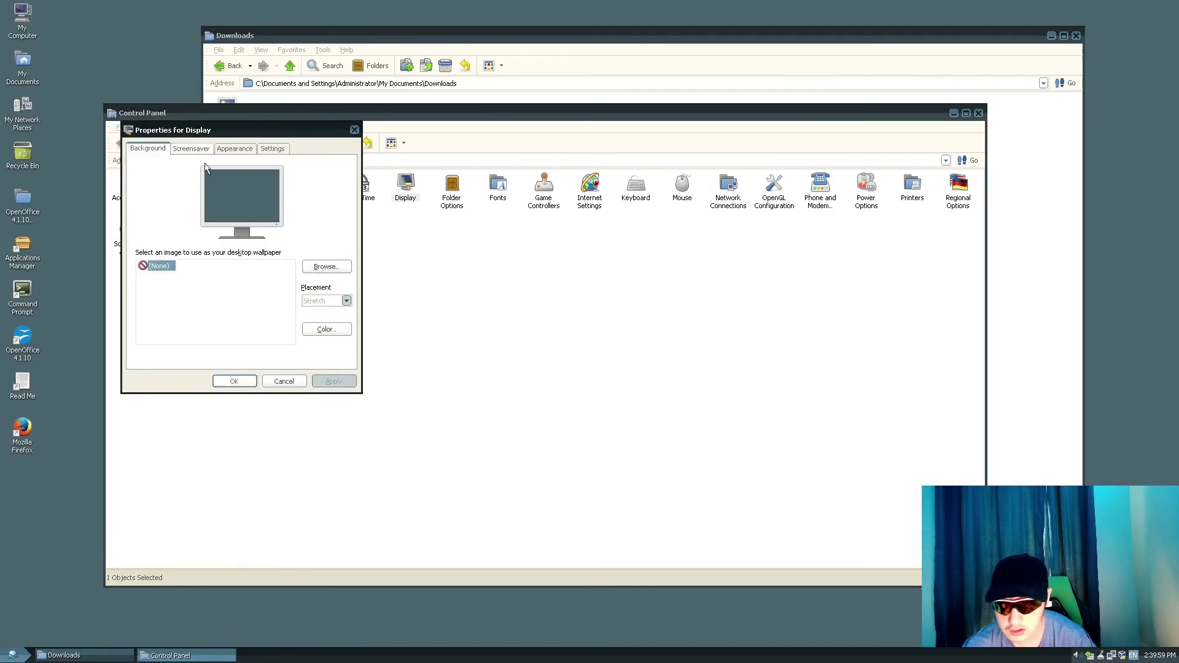
Browse for a wallpaper image in the C:\Documents and Settings\Administrator\My Documents\Downloads folder.
click(326, 266)
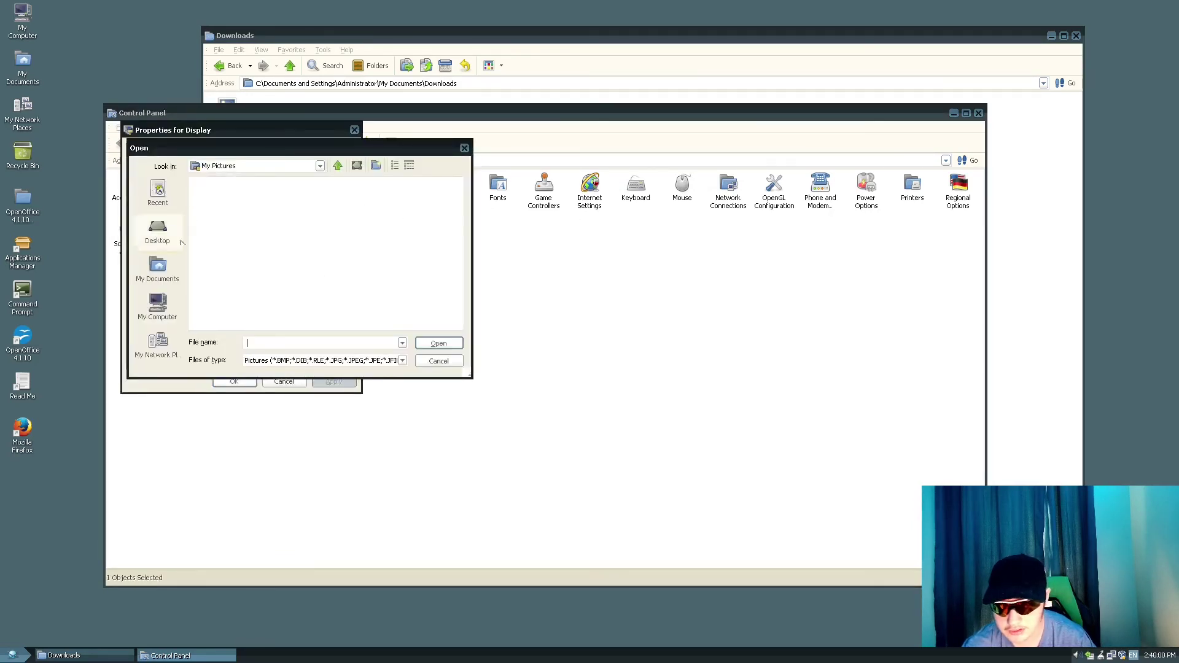
click(157, 305)
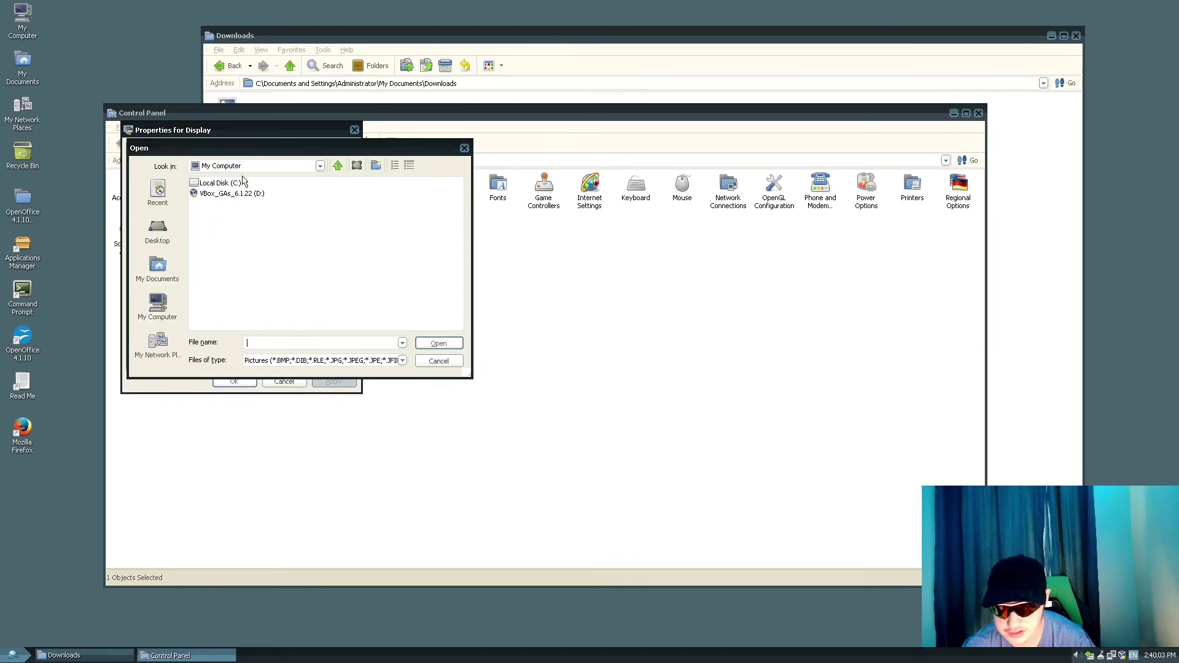
double_click(223, 184)
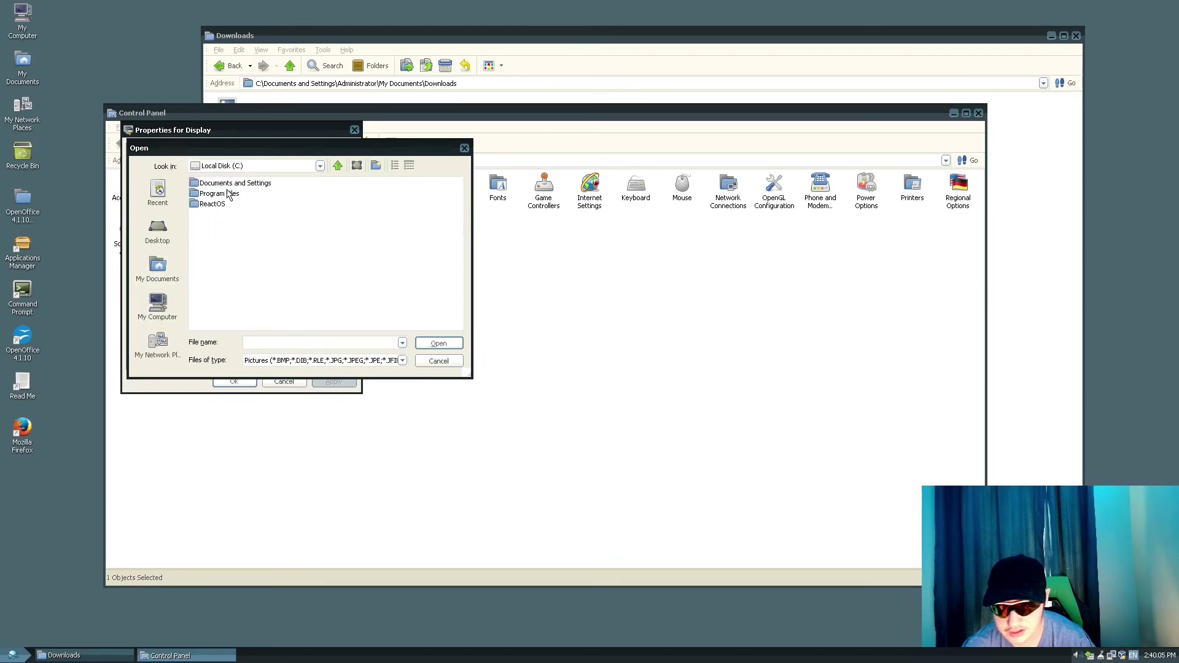
double_click(238, 184)
double_click(238, 184)
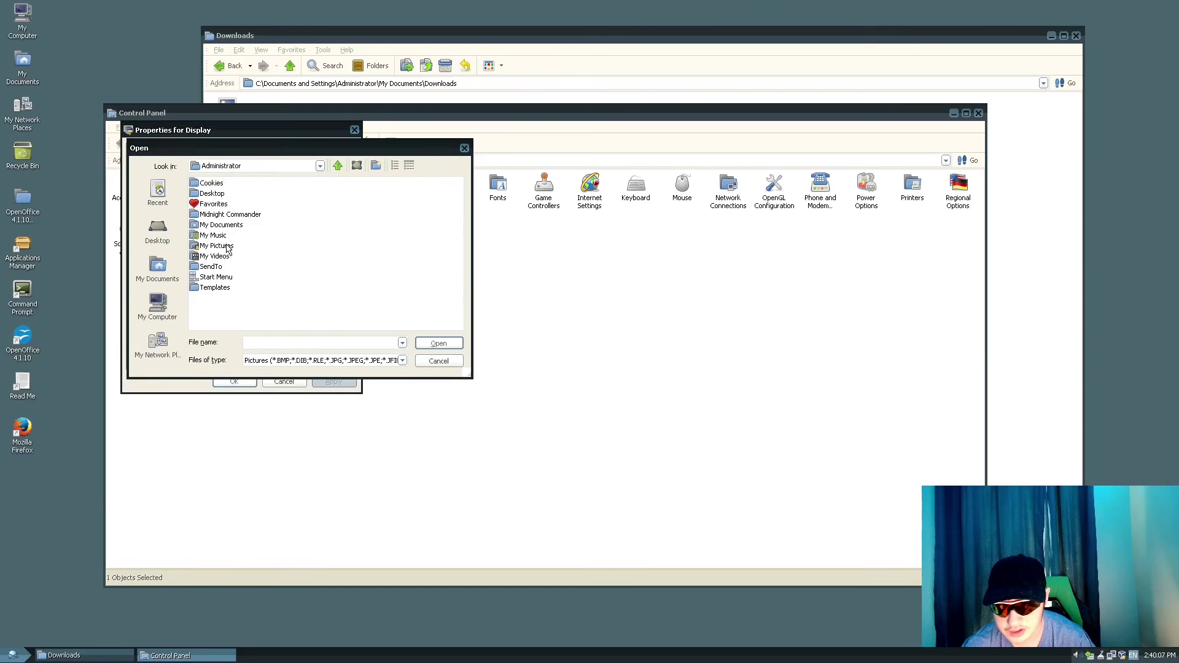
double_click(220, 226)
double_click(220, 193)
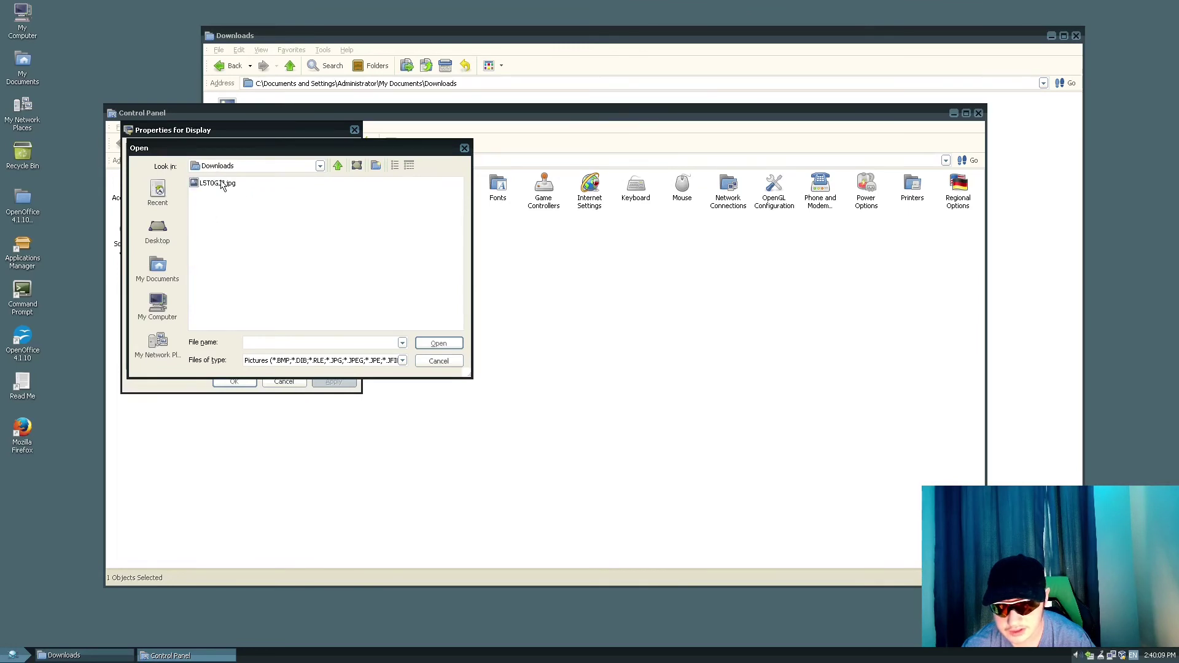
Apply L5T0GJJ.jpg as the desktop wallpaper and close the Display properties.
double_click(223, 185)
click(334, 381)
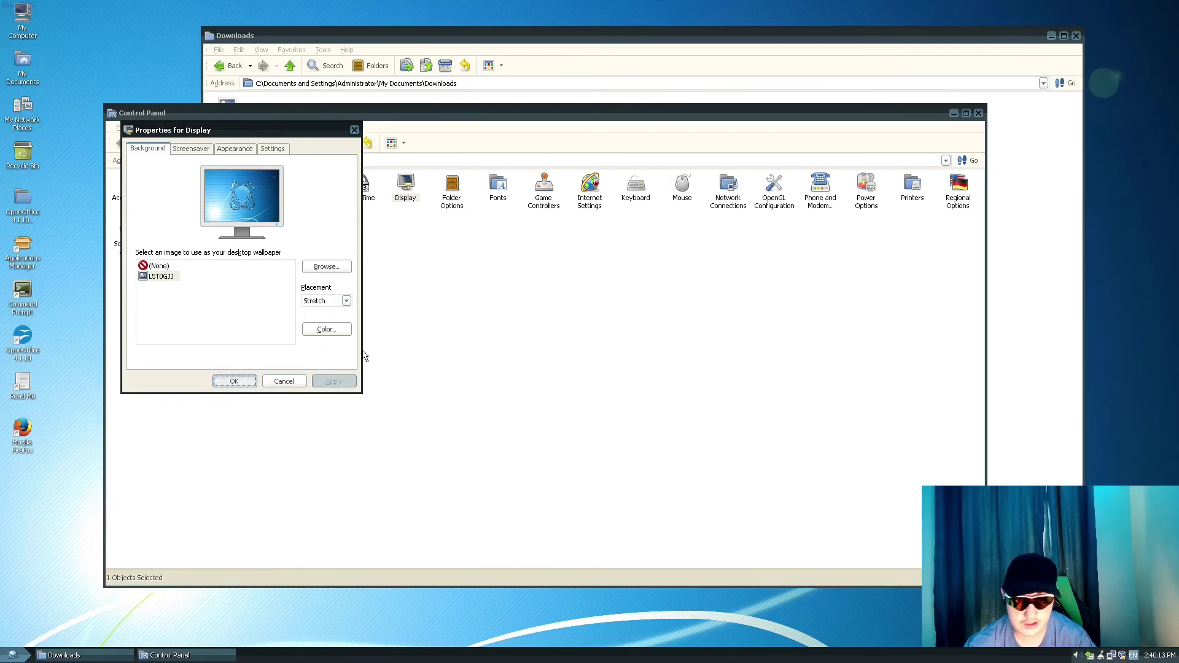
key(Return)
Close the Control Panel and Downloads windows to clear the desktop.
click(978, 113)
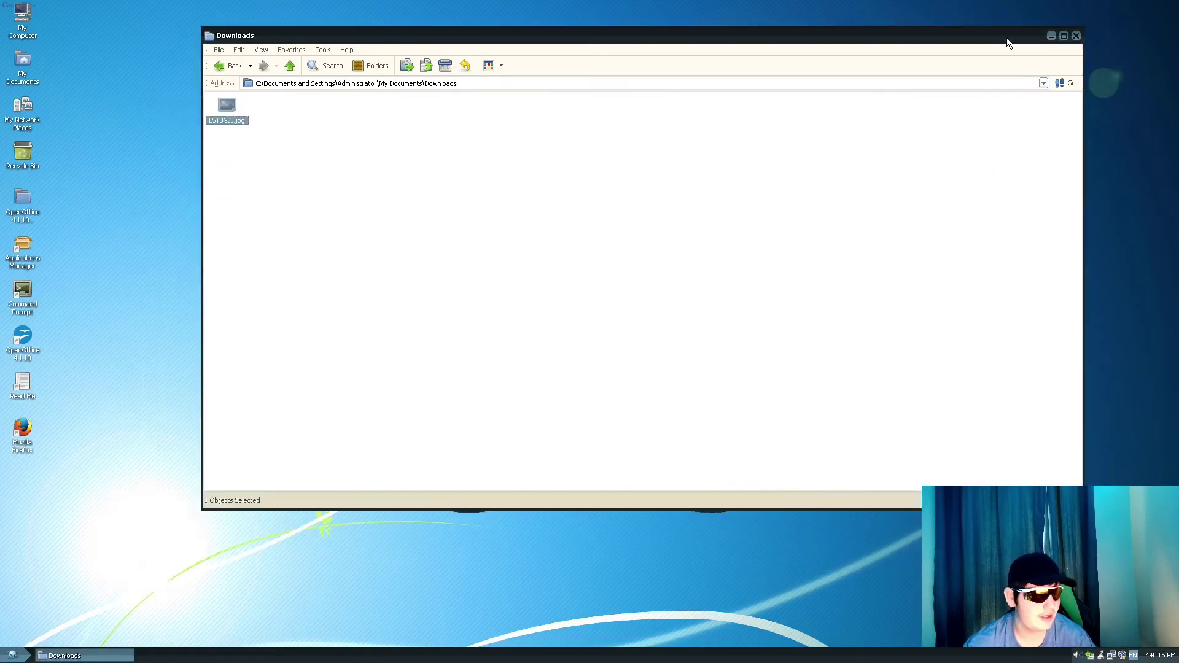
drag(1009, 37, 937, 89)
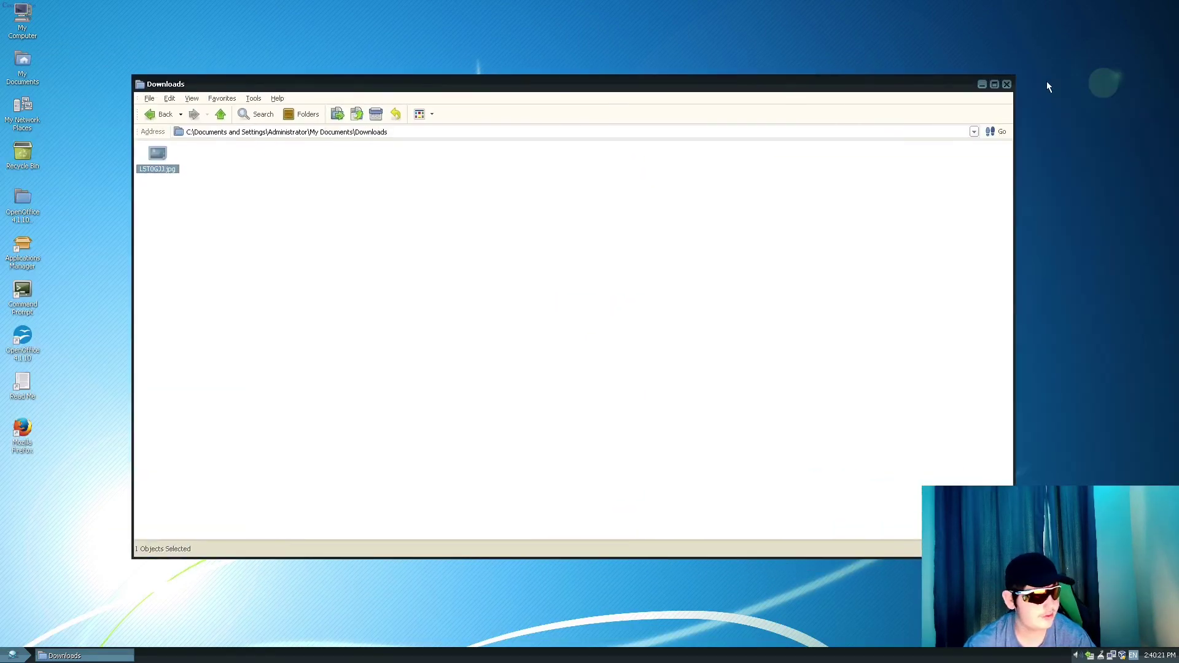
click(1005, 84)
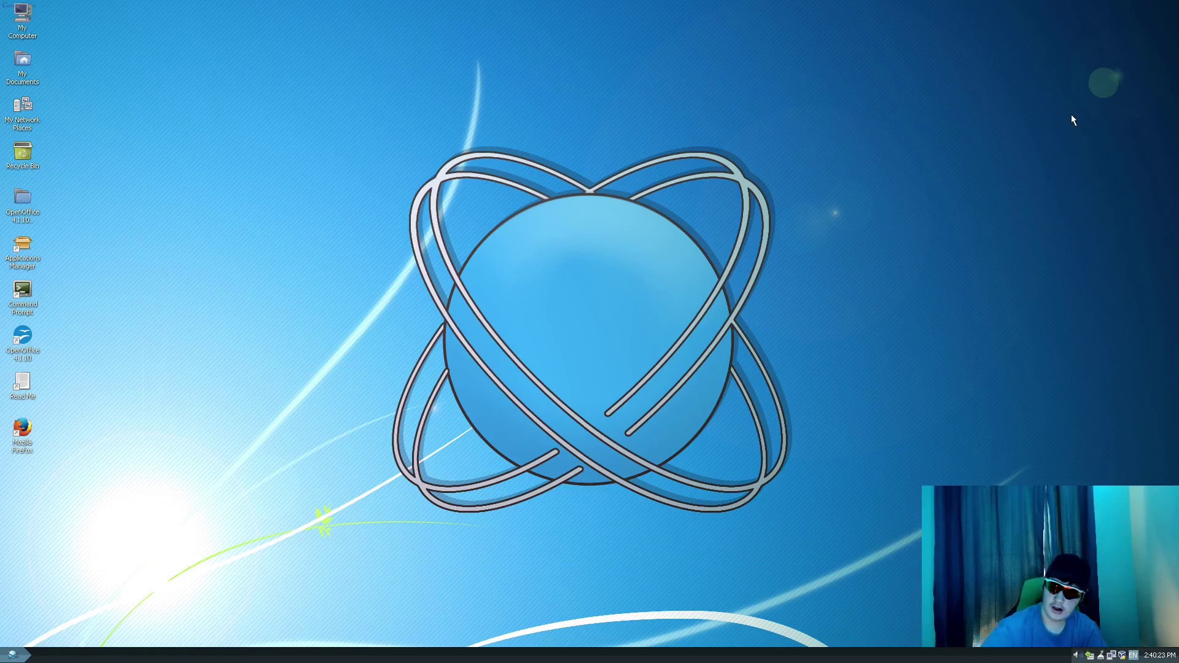
drag(991, 76, 220, 506)
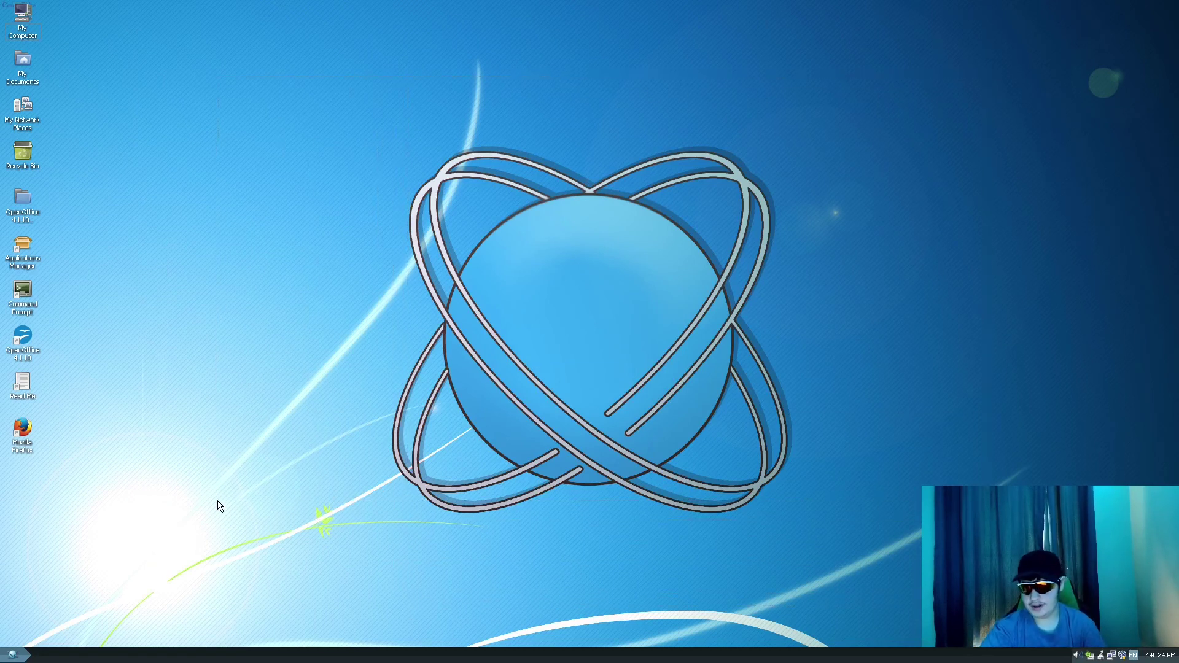